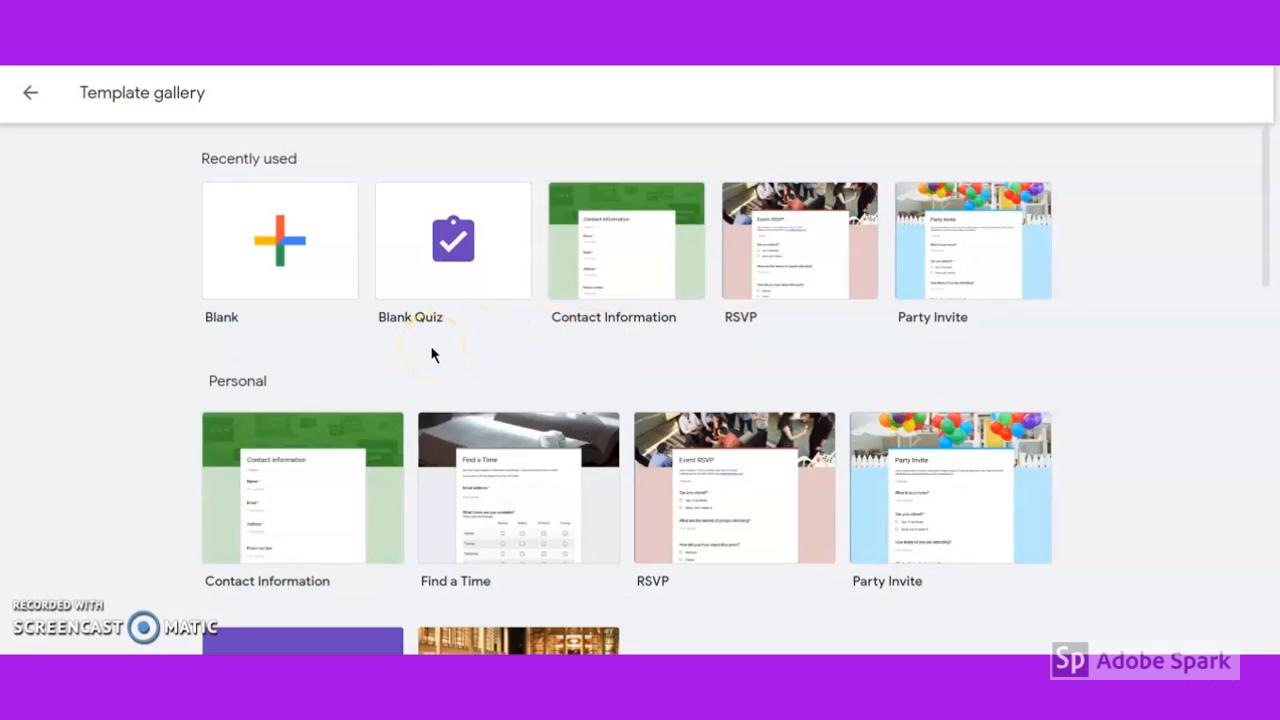
Browse the personal, work and education form templates, and create a new blank form.
scroll(432, 353, "down", 2)
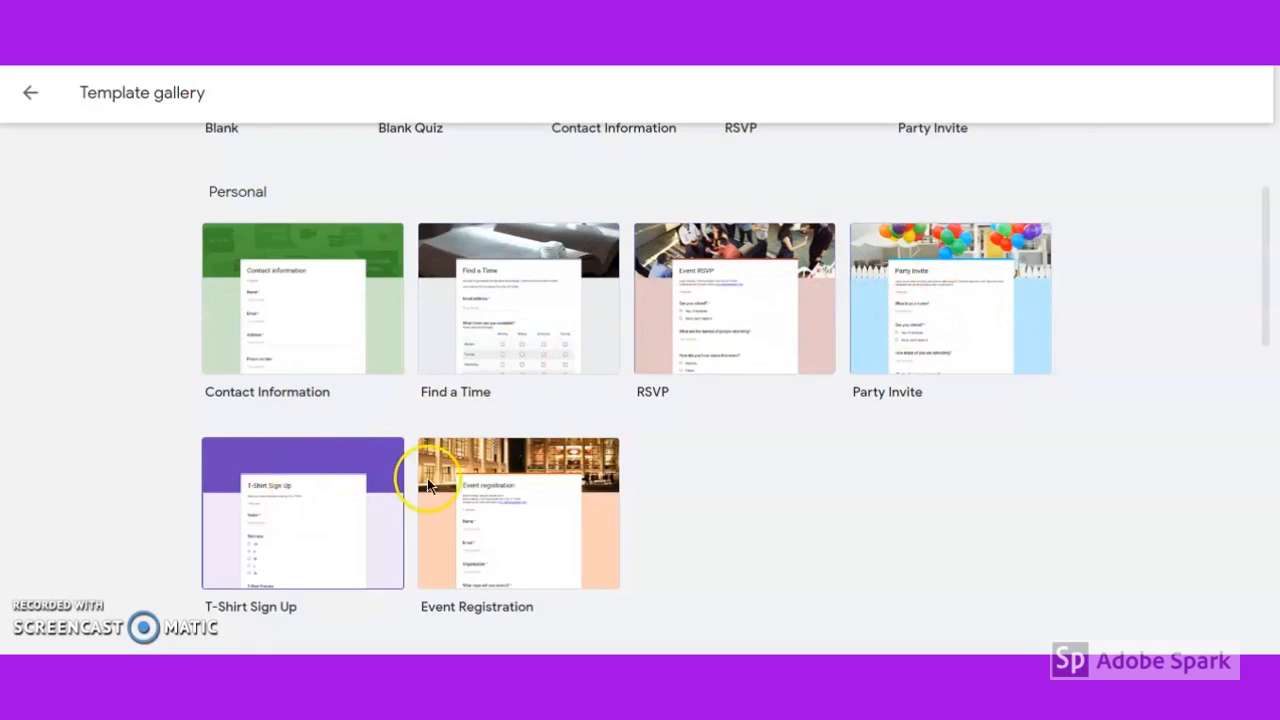
scroll(757, 475, "down", 5)
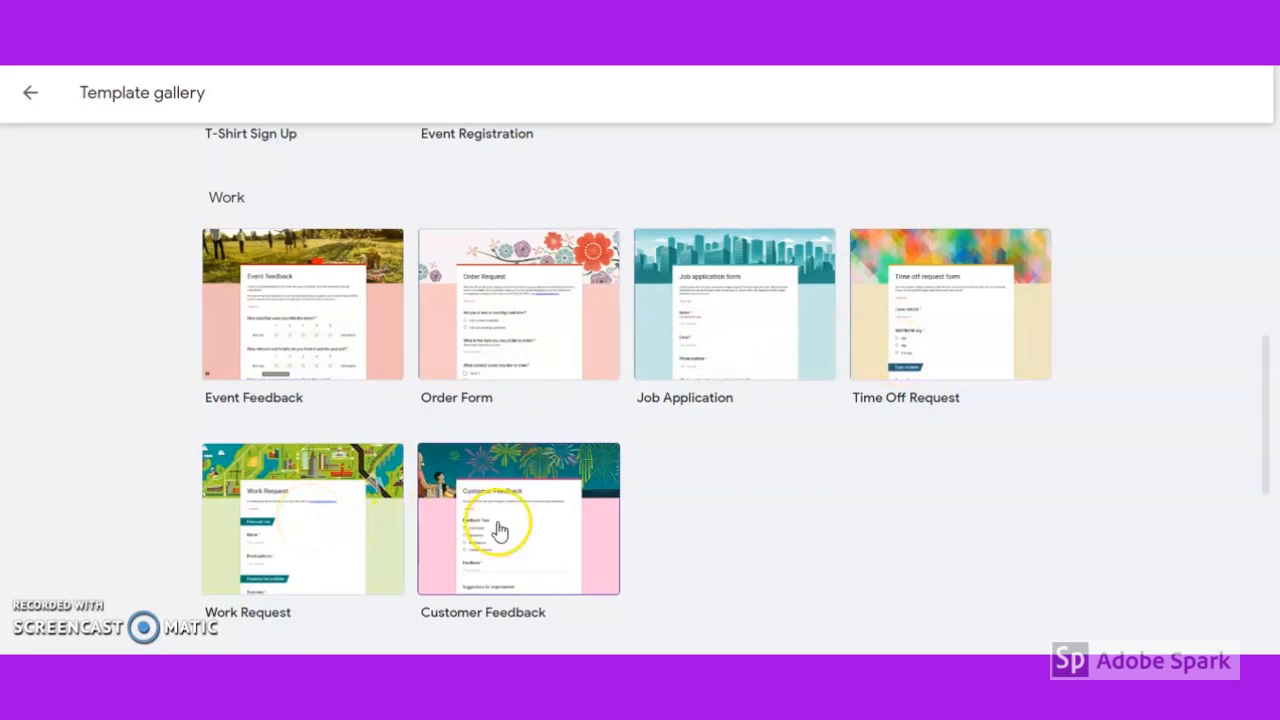
scroll(722, 500, "down", 3)
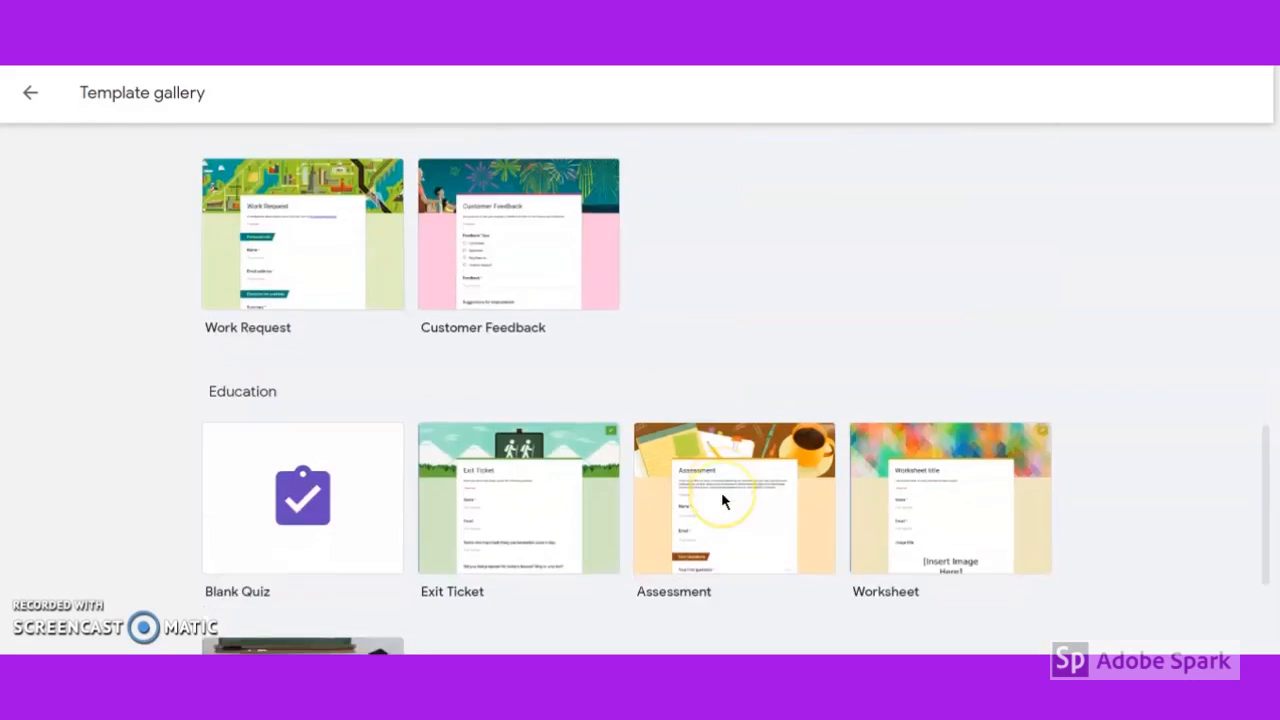
scroll(722, 497, "down", 2)
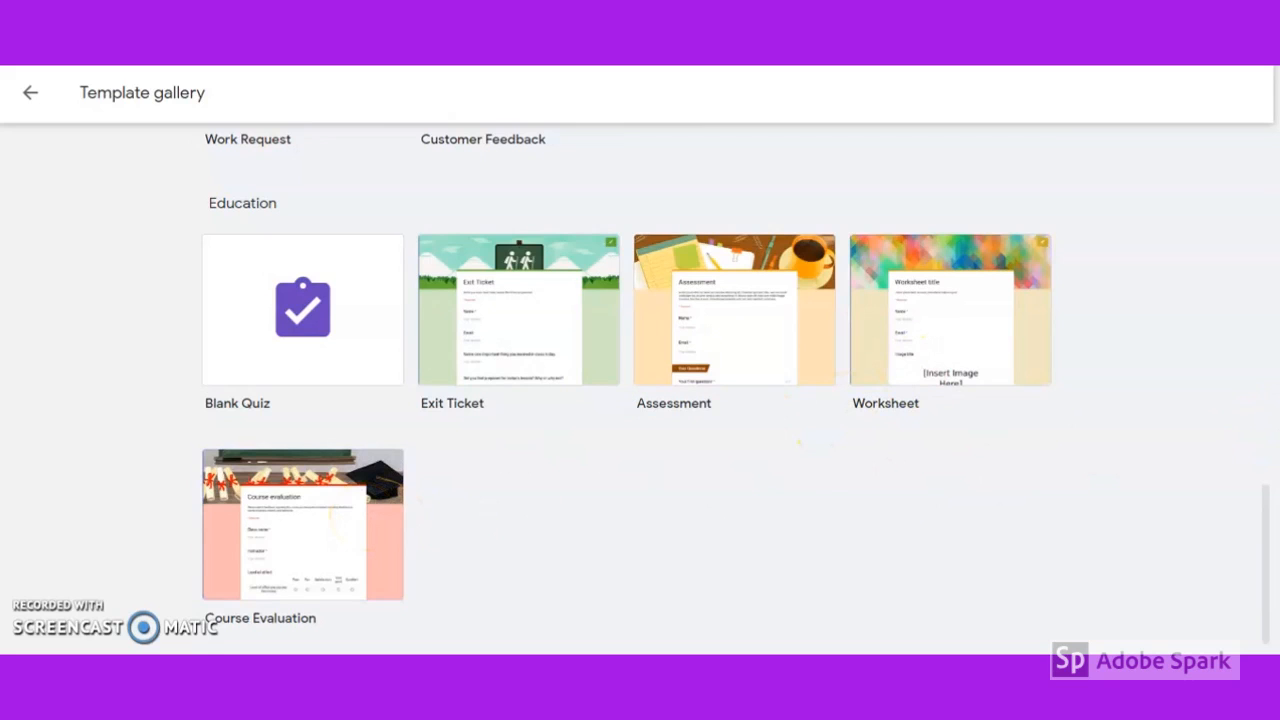
scroll(1175, 360, "up", 15)
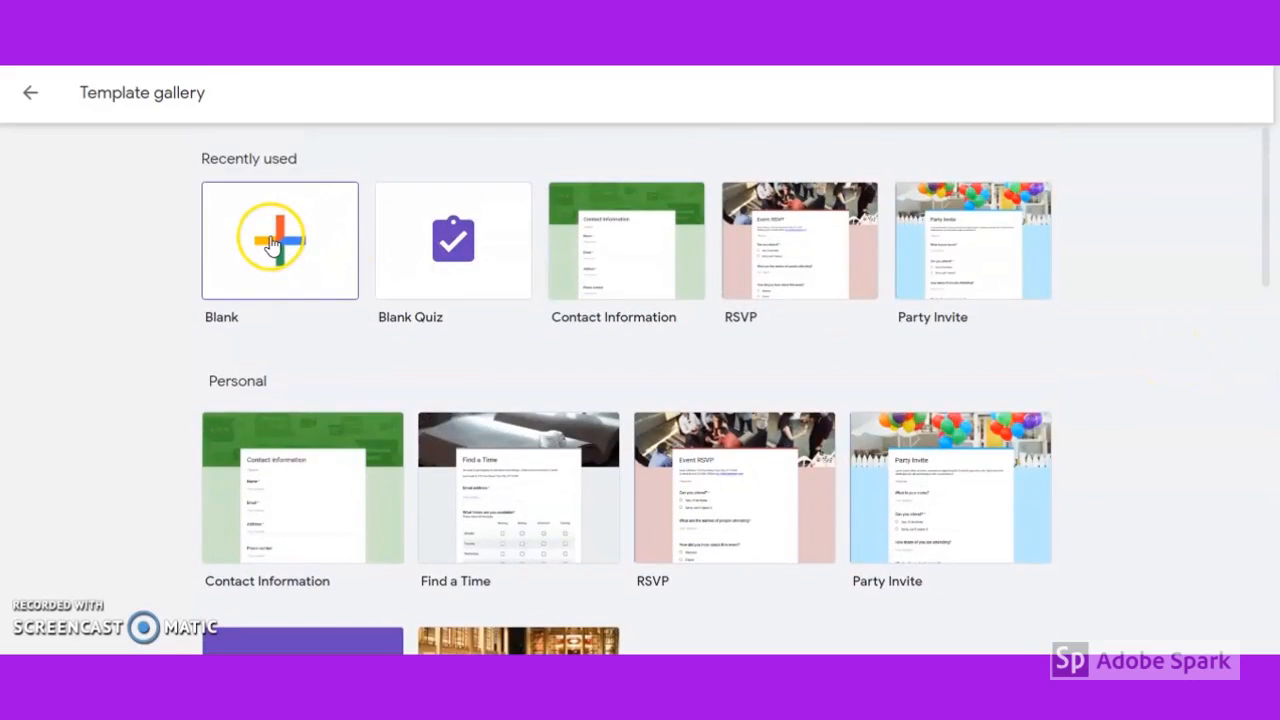
left_click(272, 242)
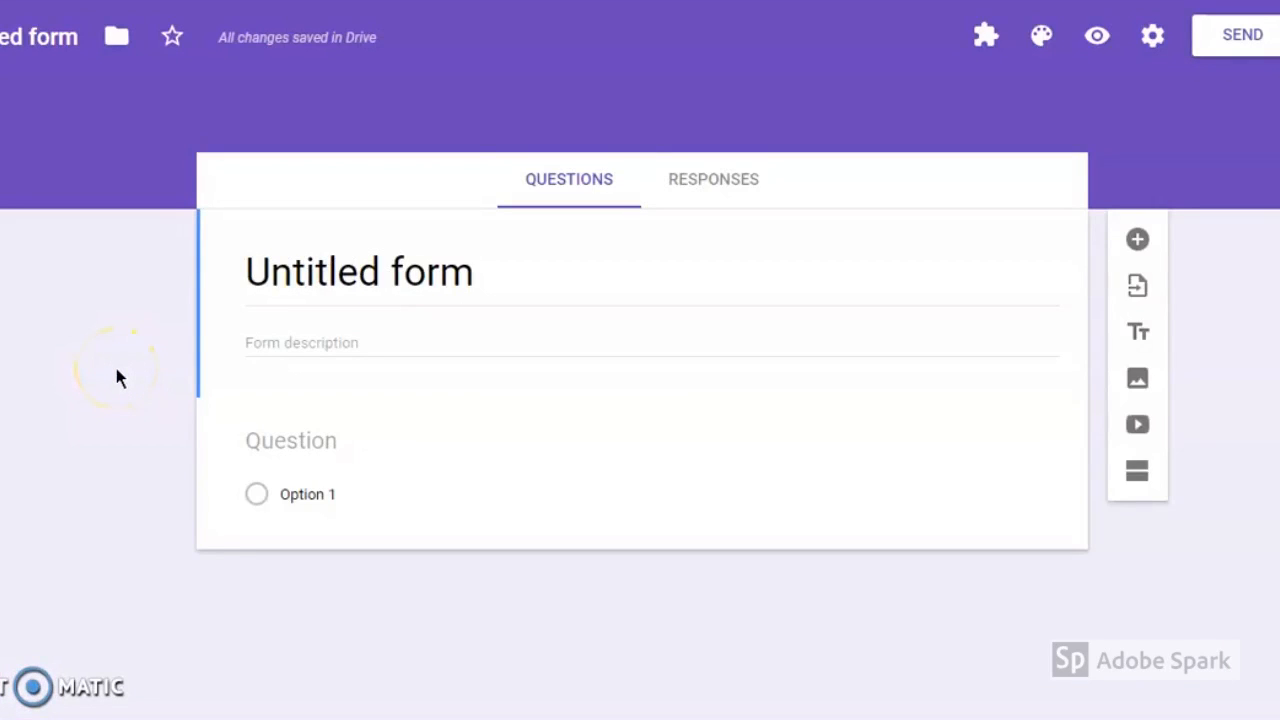
Title the form "Tutorial" and set its description to "Sample Google Form for Tutorial Video".
left_click(520, 280)
left_click_drag(511, 286, 28, 380)
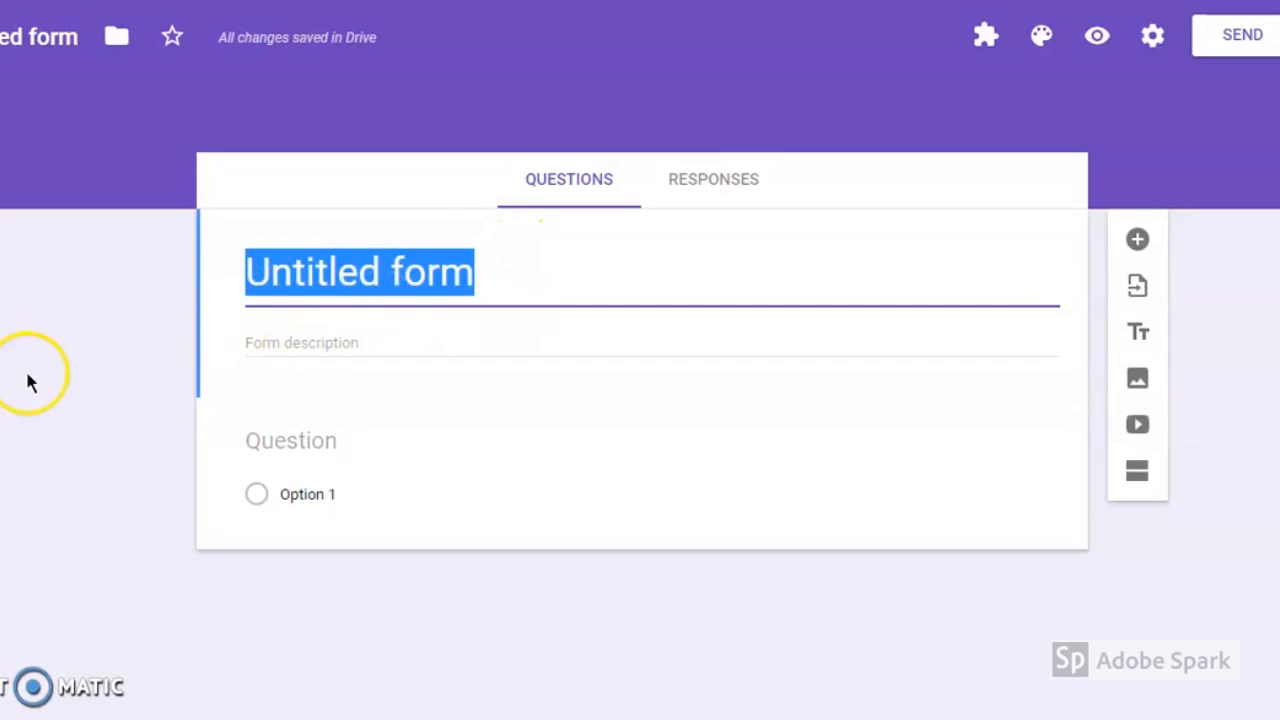
type("Tutorial")
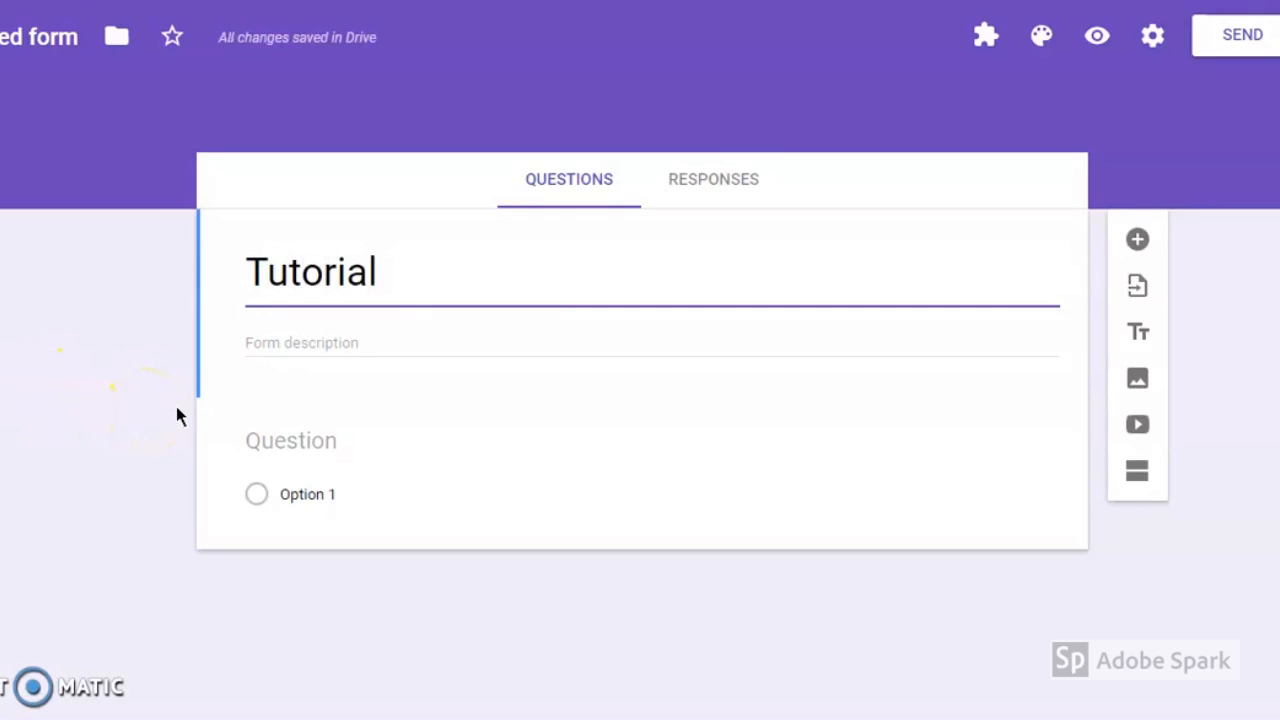
left_click(310, 344)
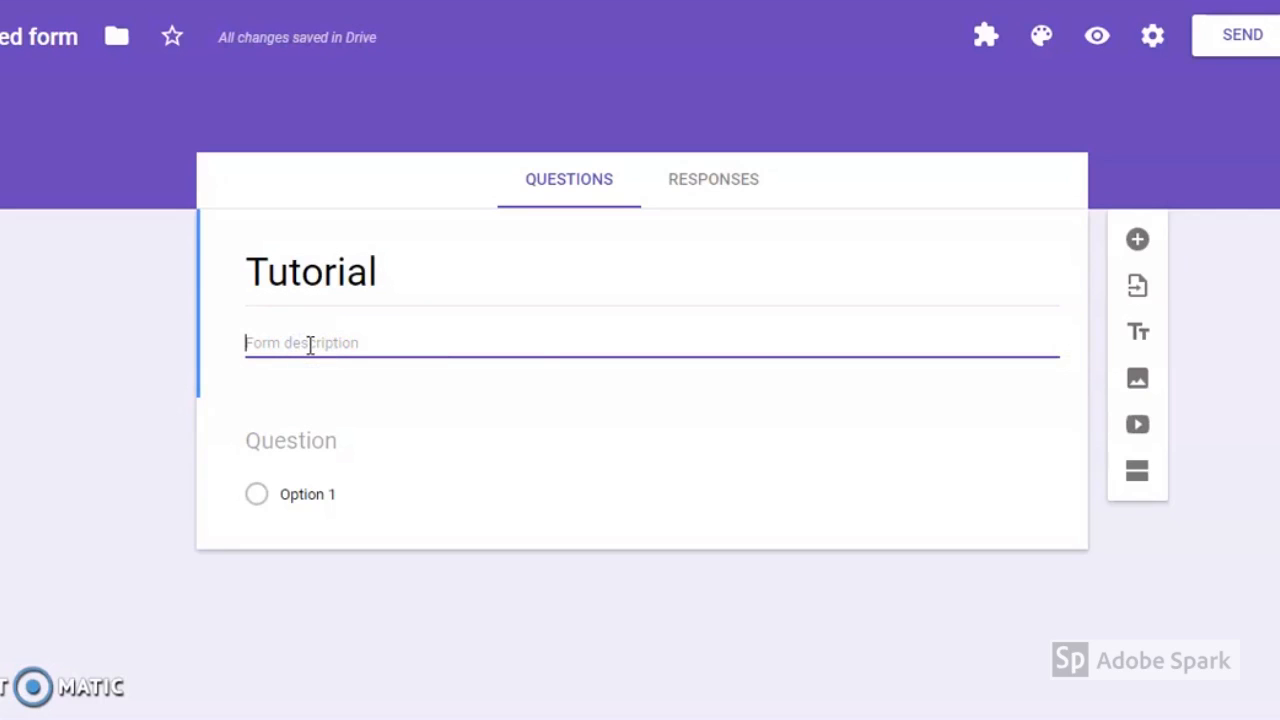
type("Sample Google Form for Tutorial Video")
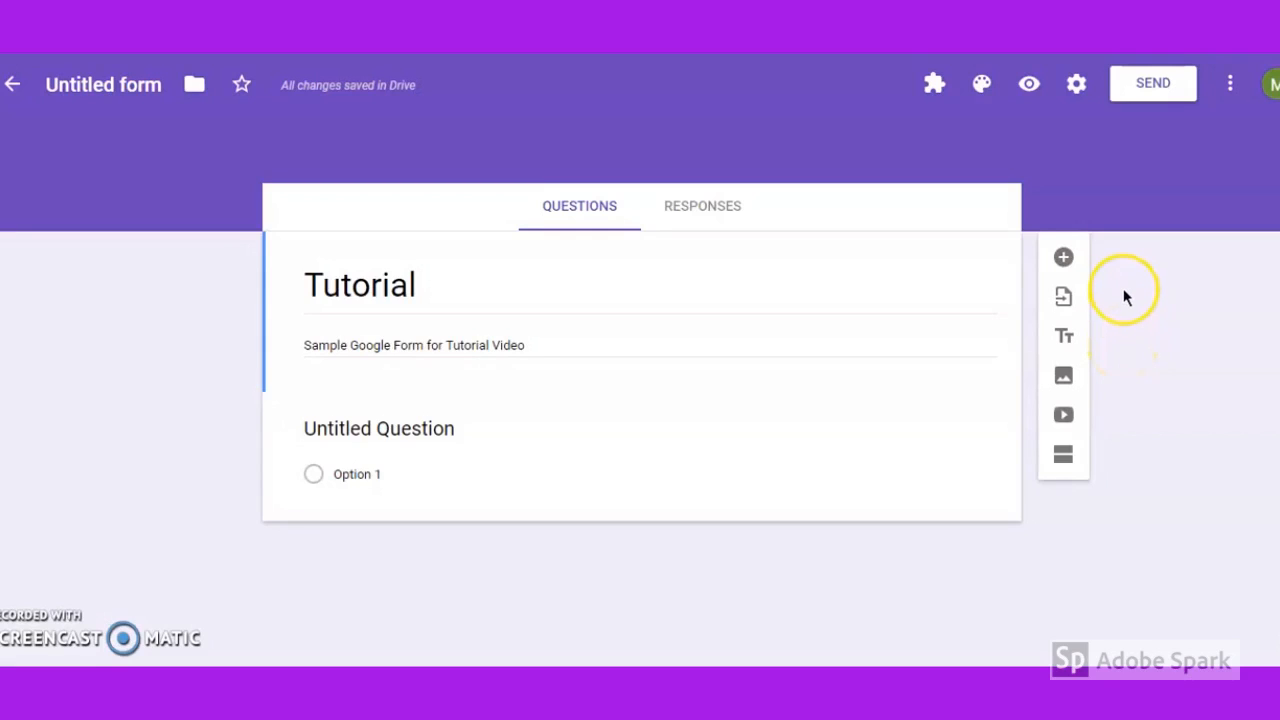
Add a blank multiple-choice question below the form's title and description.
left_click(1066, 261)
scroll(1109, 287, "down", 1)
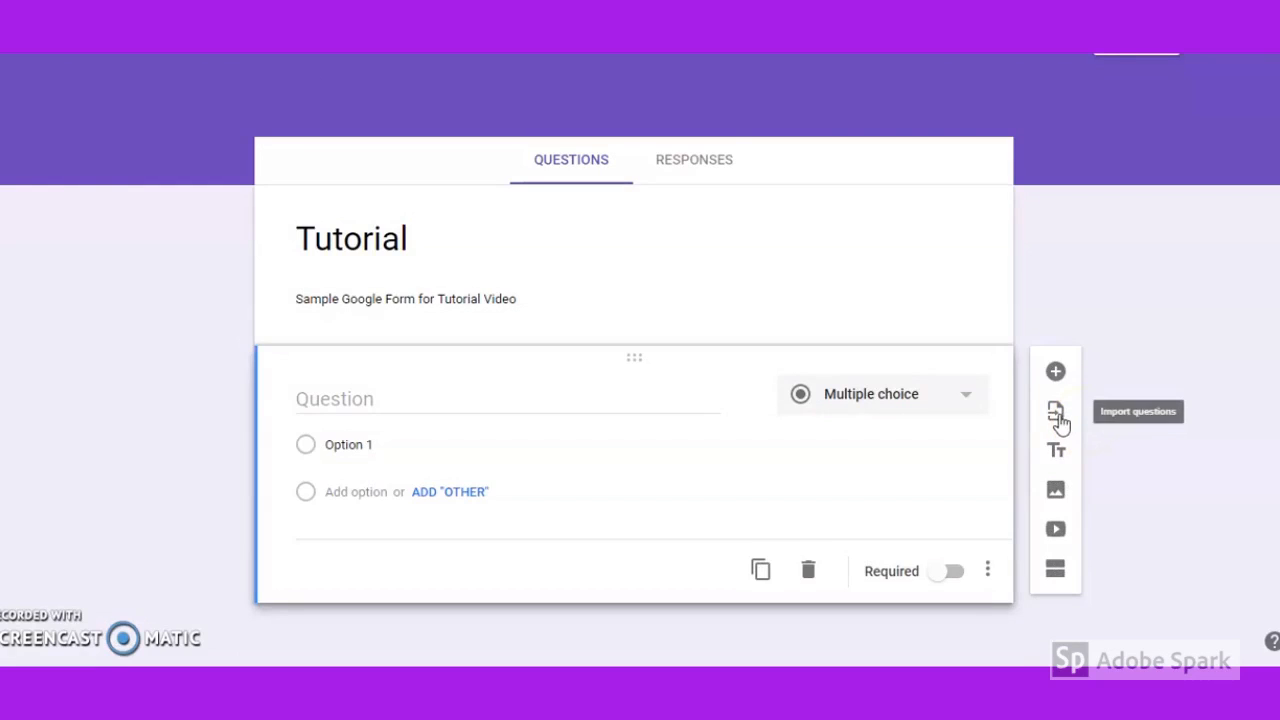
Look at the existing forms offered for importing questions, and leave without selecting one.
left_click(1058, 418)
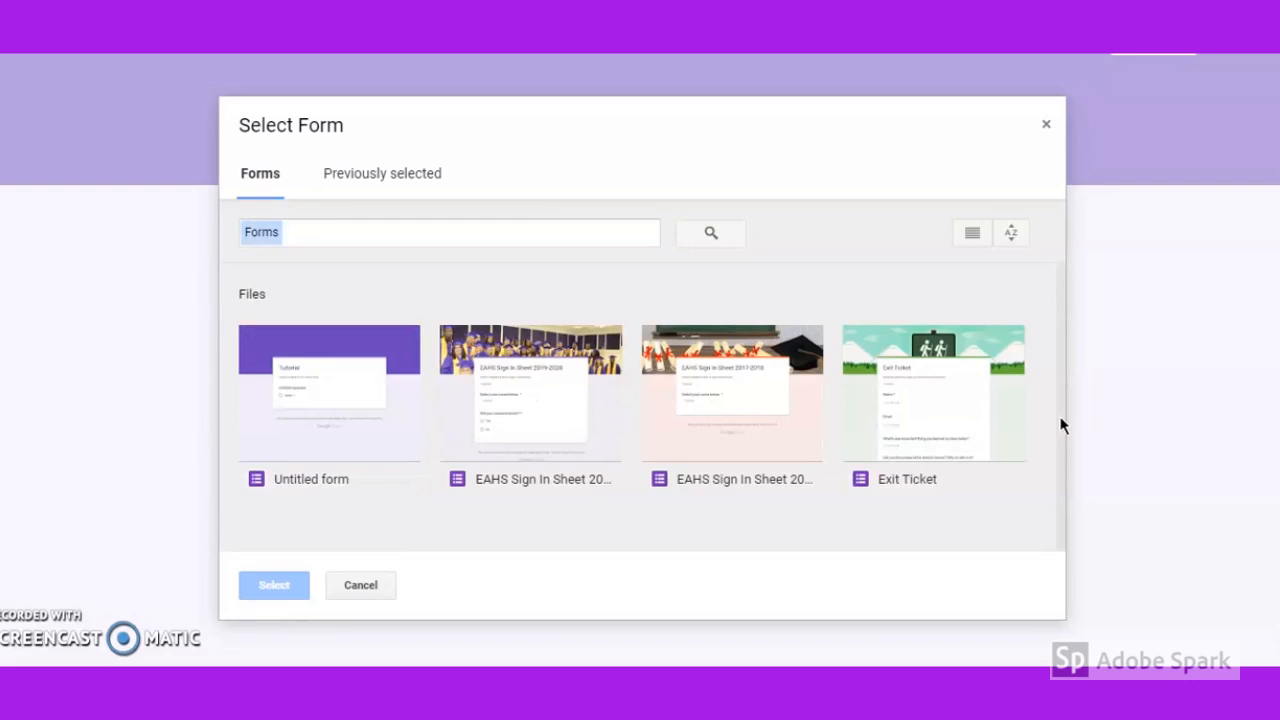
left_click(386, 585)
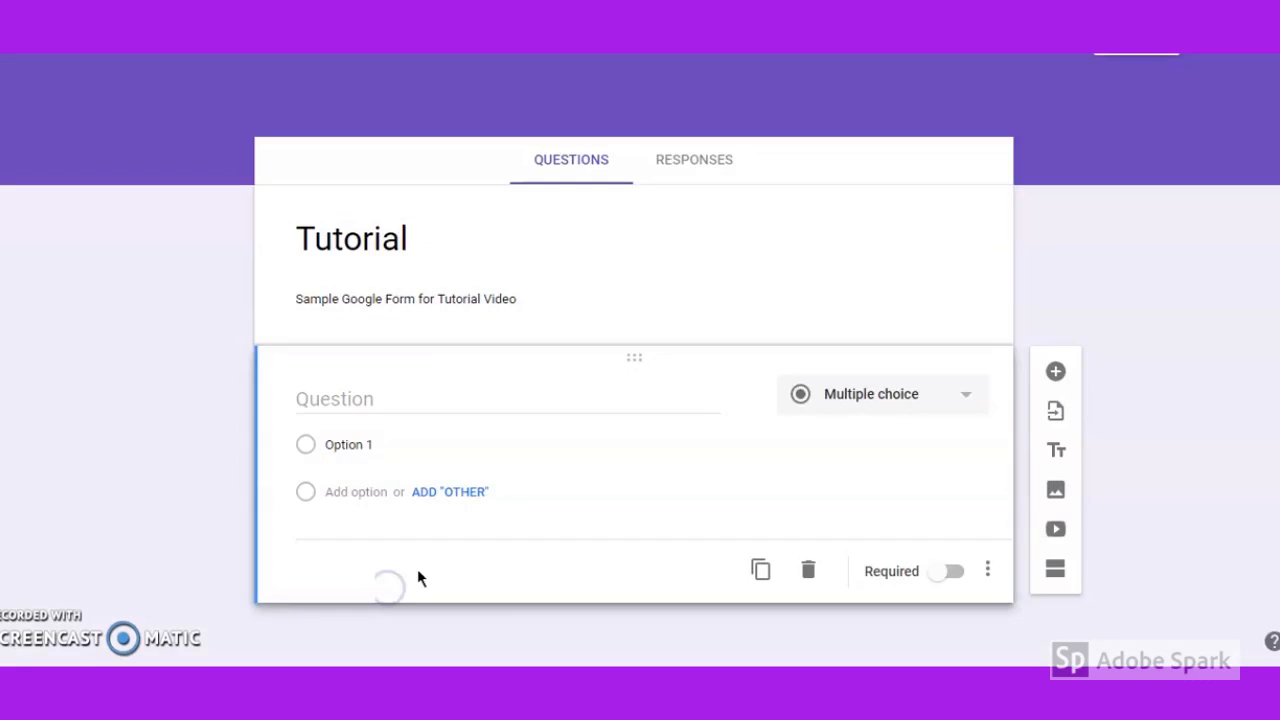
left_click(1066, 458)
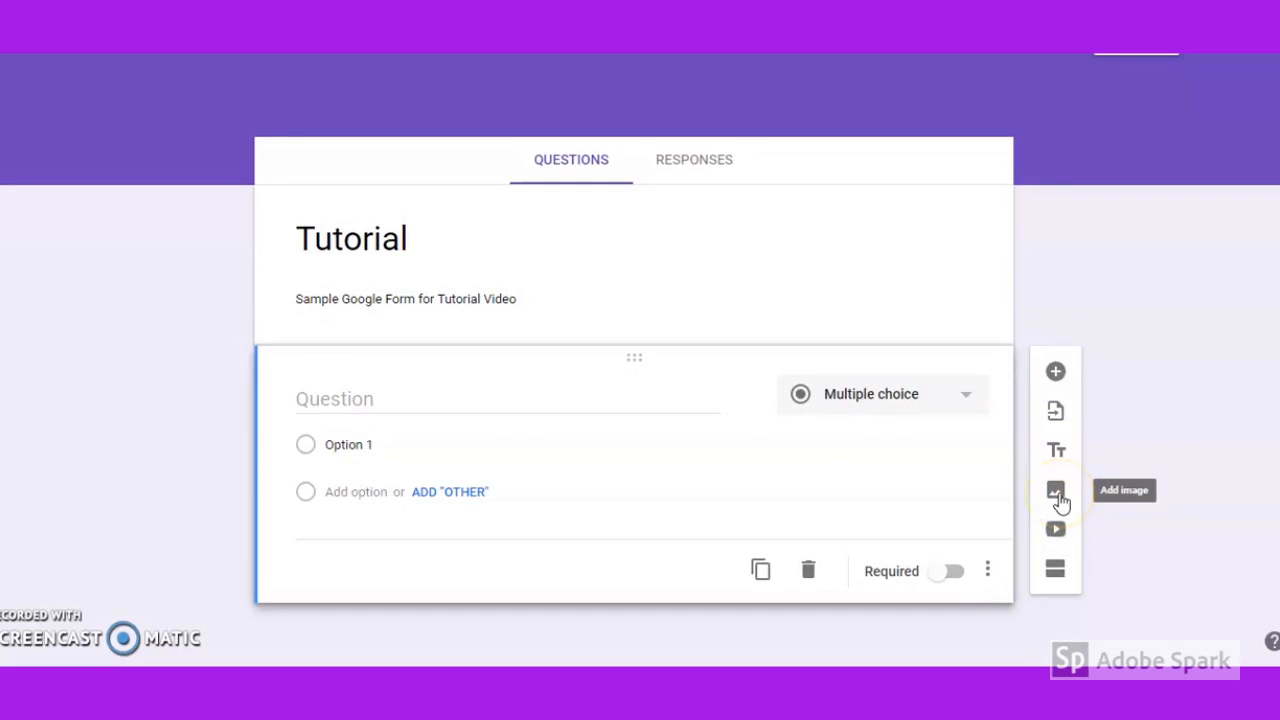
Examine the image insertion sources, including upload, snapshot, URL, albums and Google Drive, and leave without inserting an image.
left_click(1057, 497)
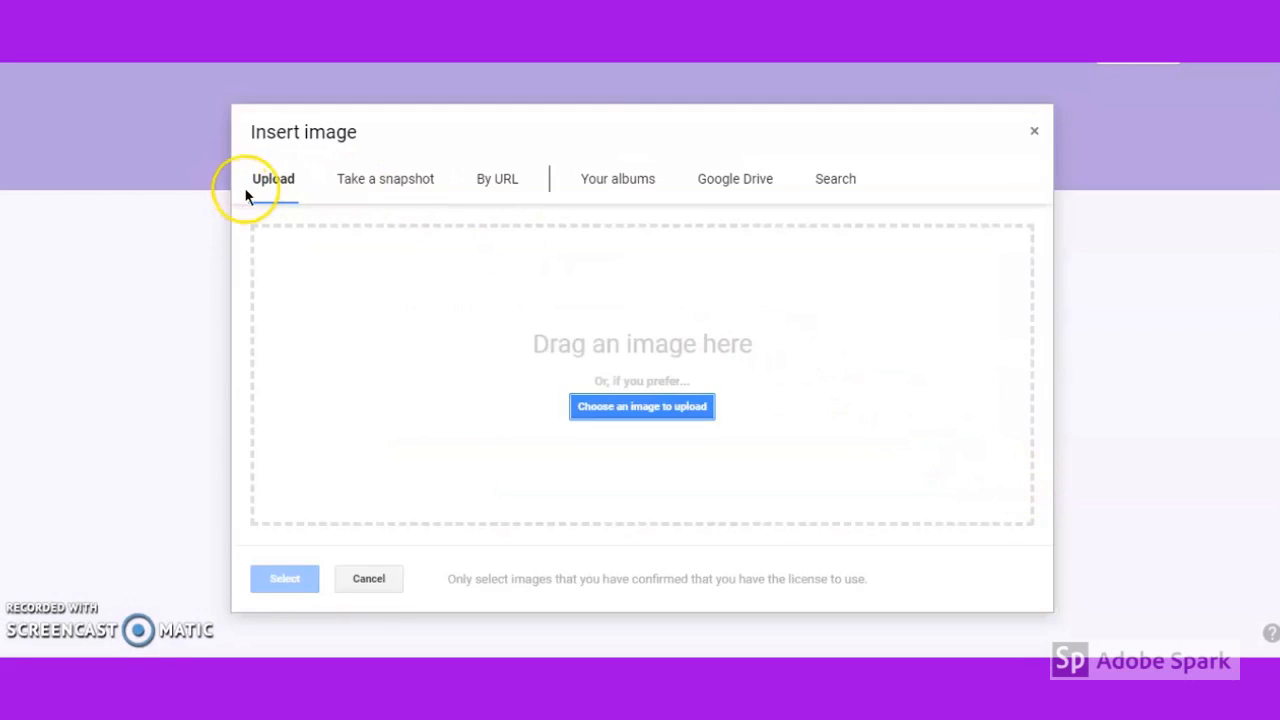
left_click(375, 200)
left_click(500, 180)
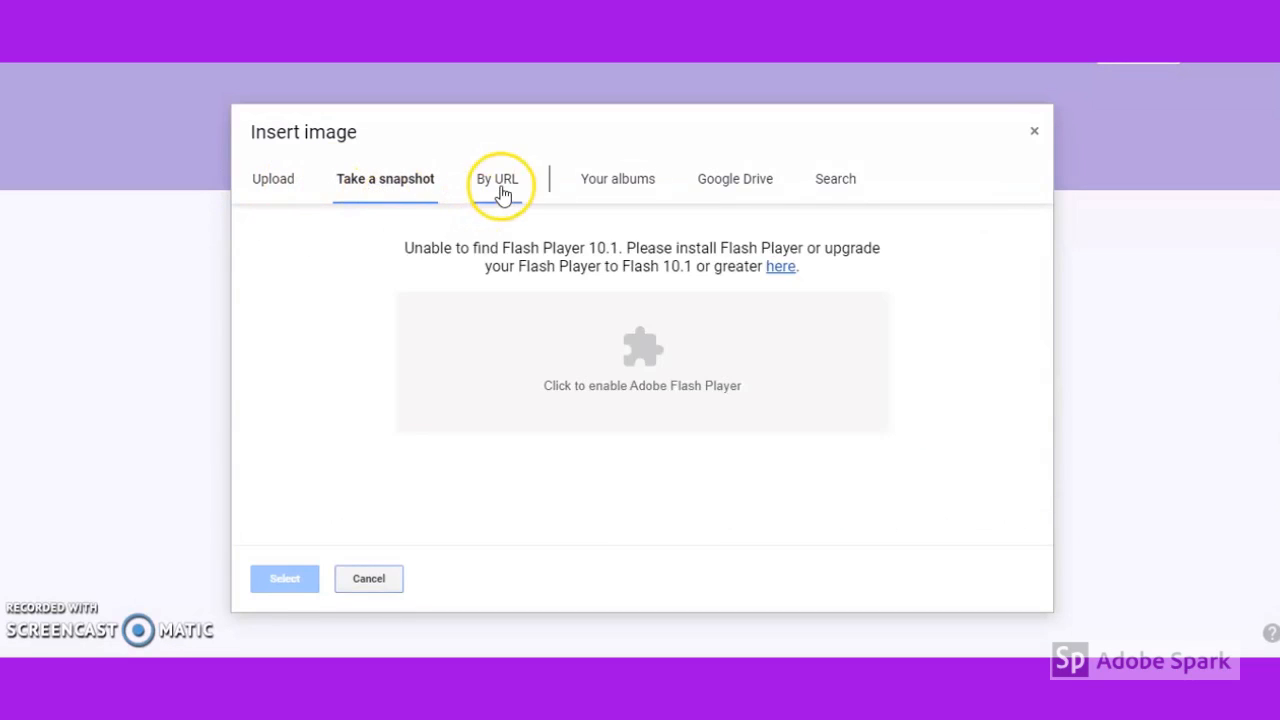
left_click(628, 180)
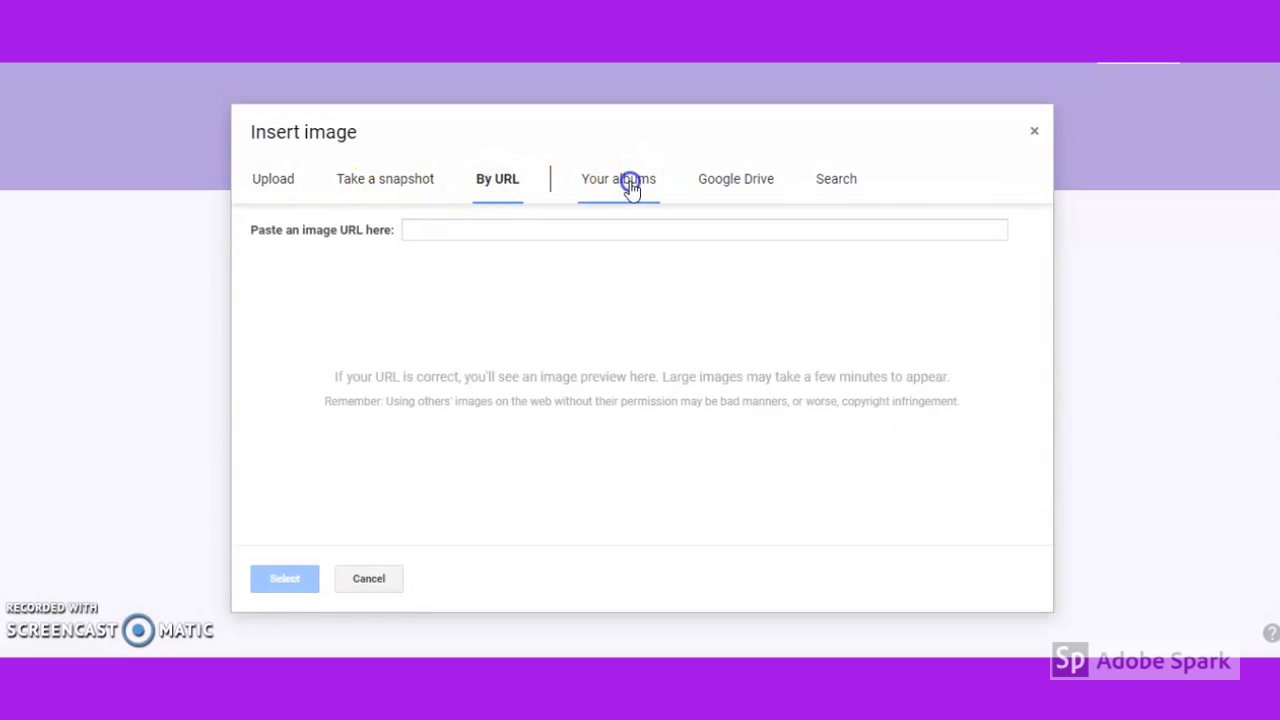
left_click(728, 183)
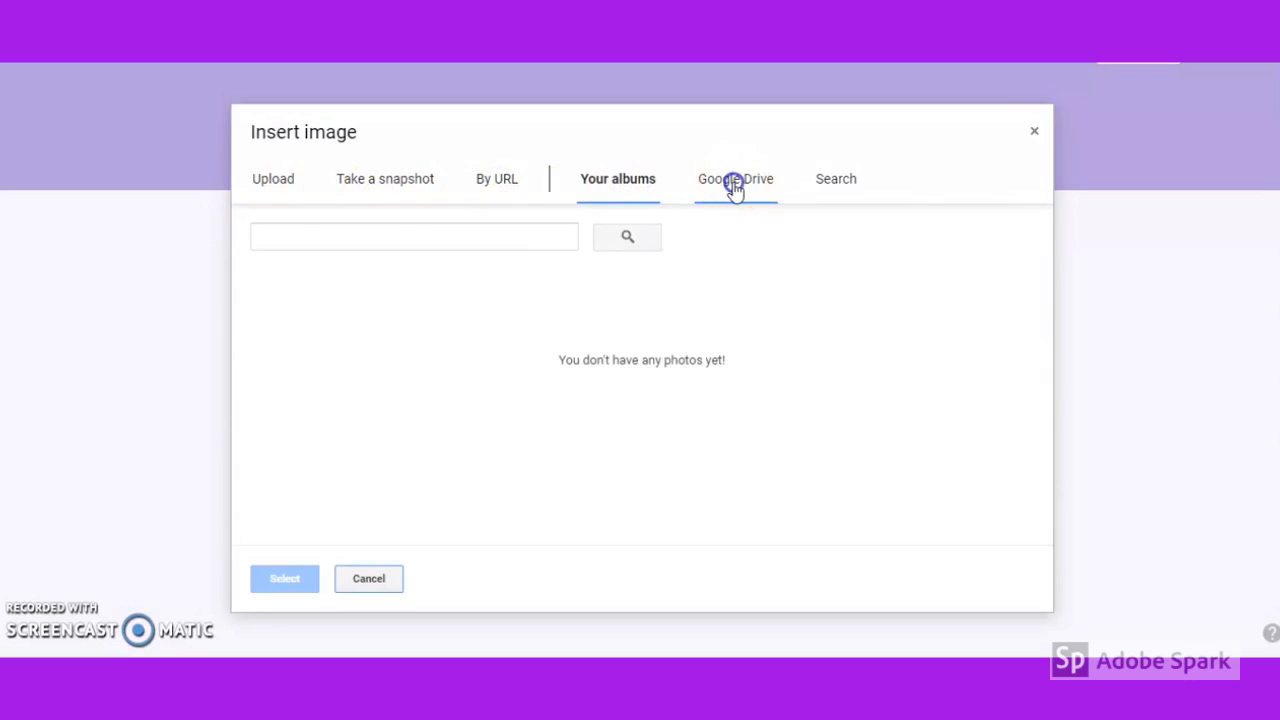
left_click(263, 188)
left_click(843, 186)
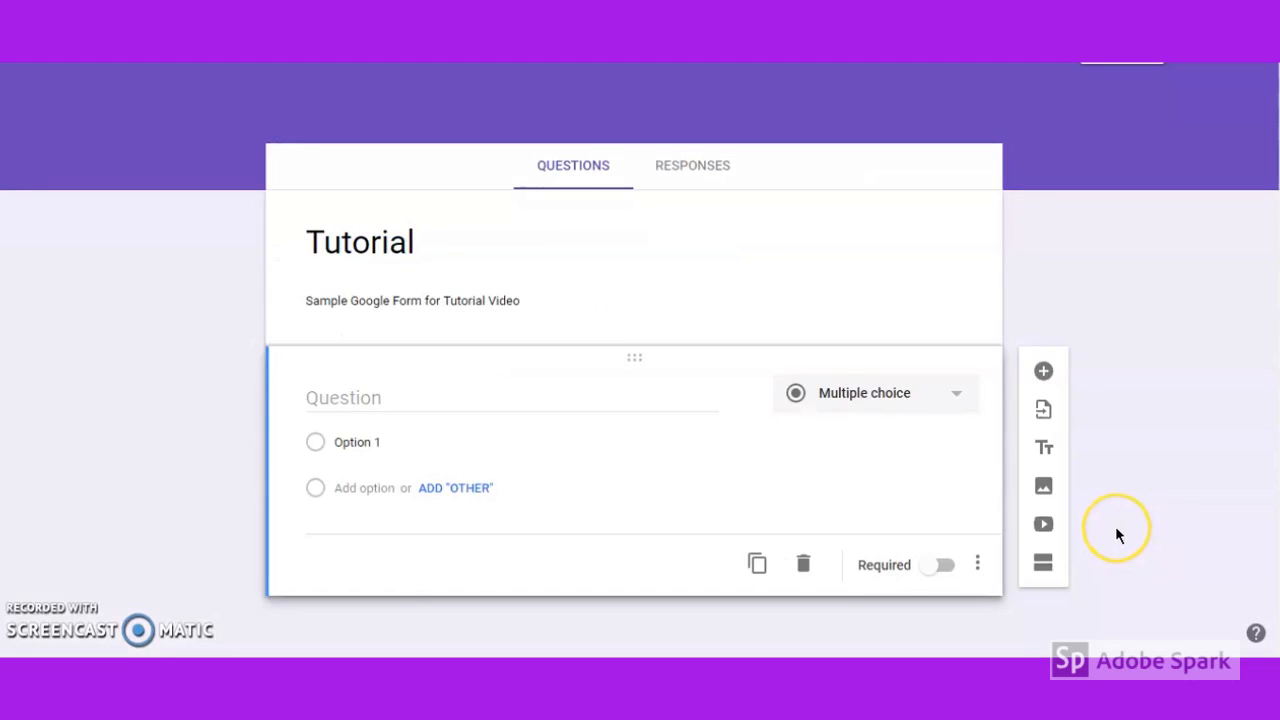
Look at the options for adding a YouTube video to the form, and leave without selecting one.
left_click(1047, 525)
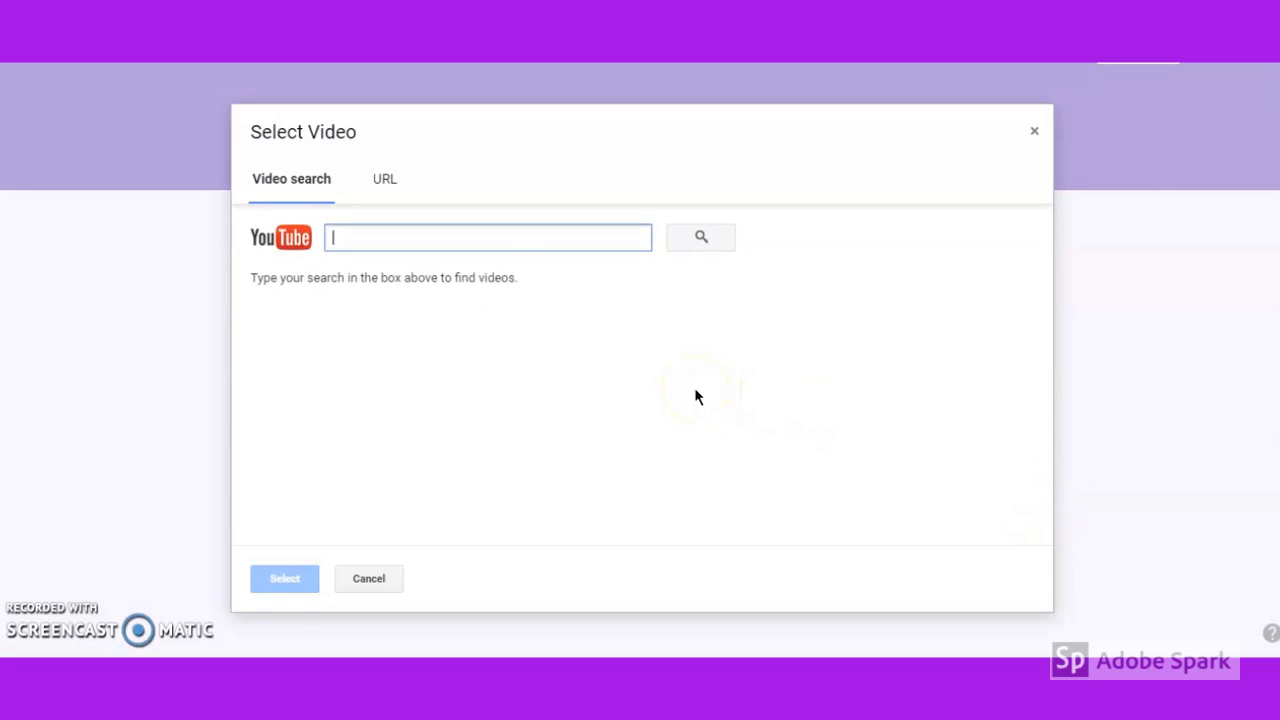
left_click(1188, 508)
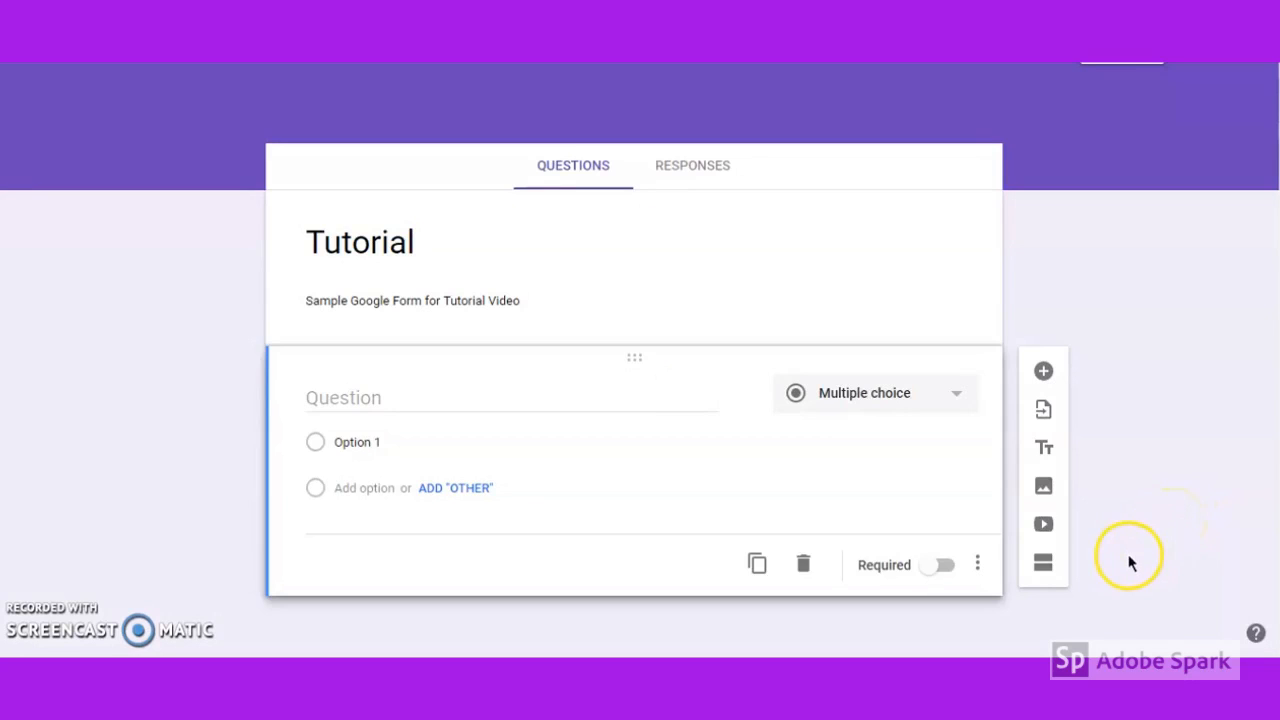
left_click(1043, 567)
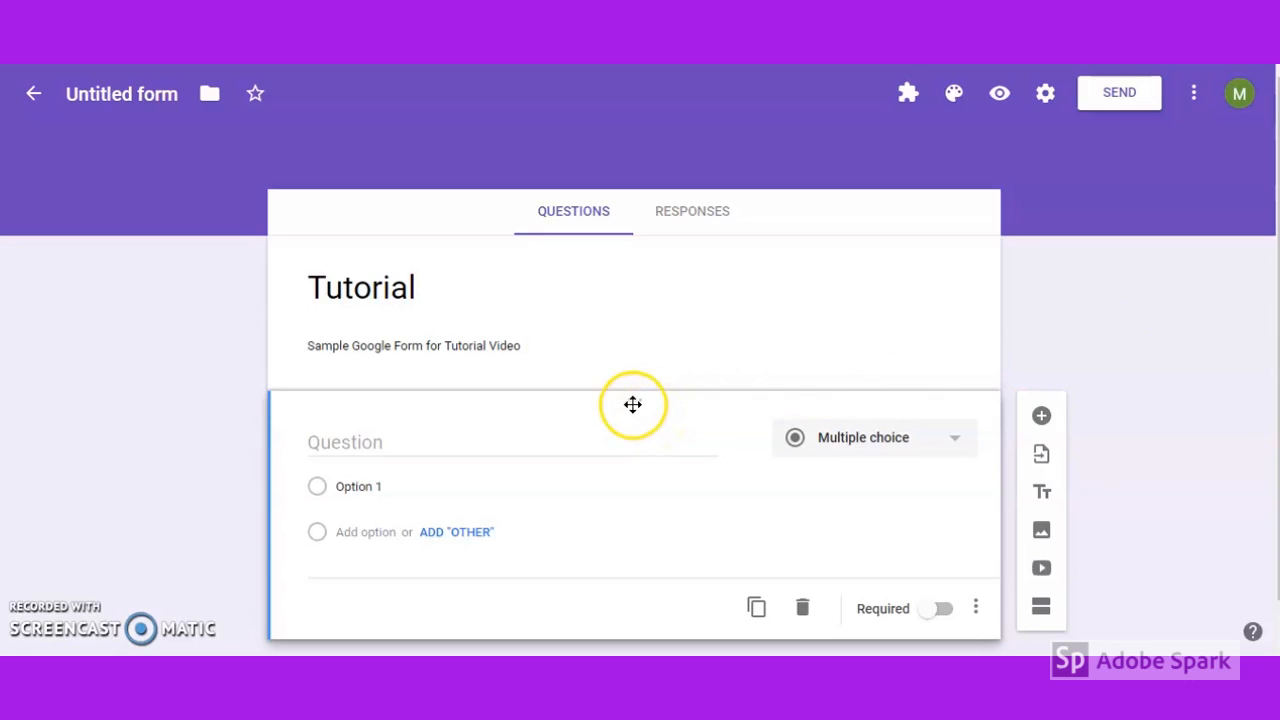
Duplicate the blank question, delete the copy, and try the question's Required setting.
left_click_drag(632, 389, 663, 470)
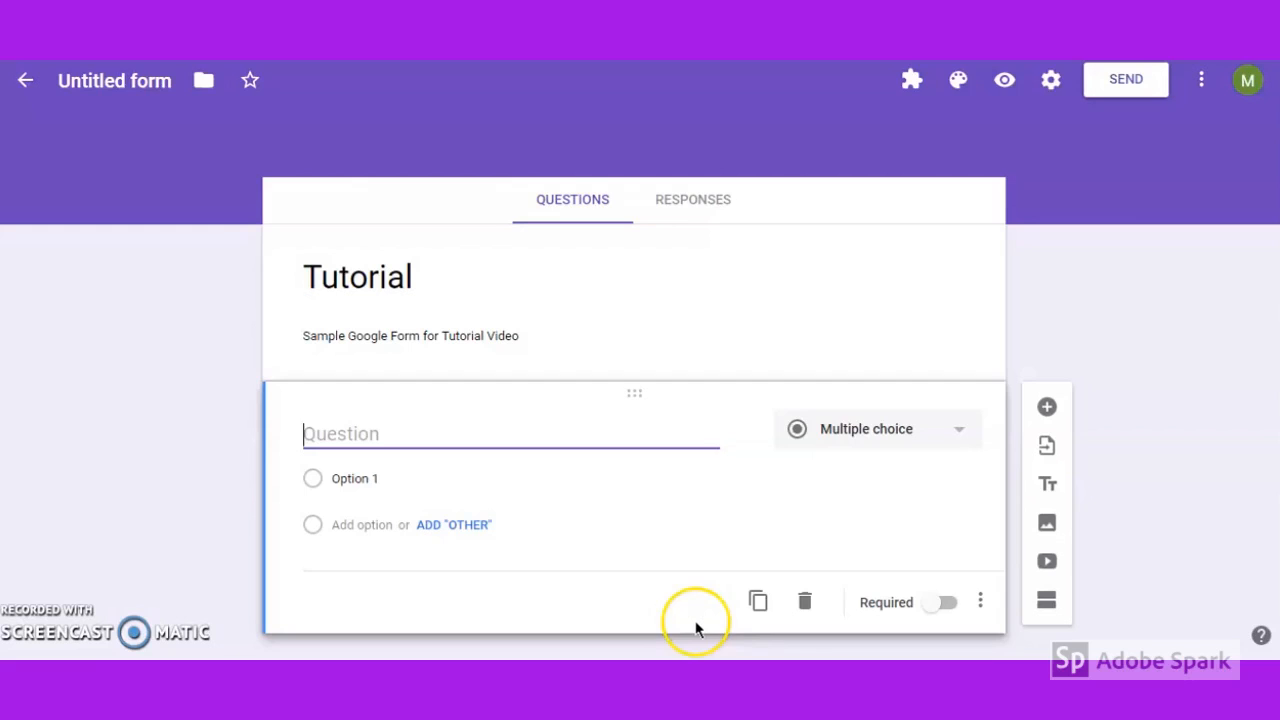
left_click(760, 600)
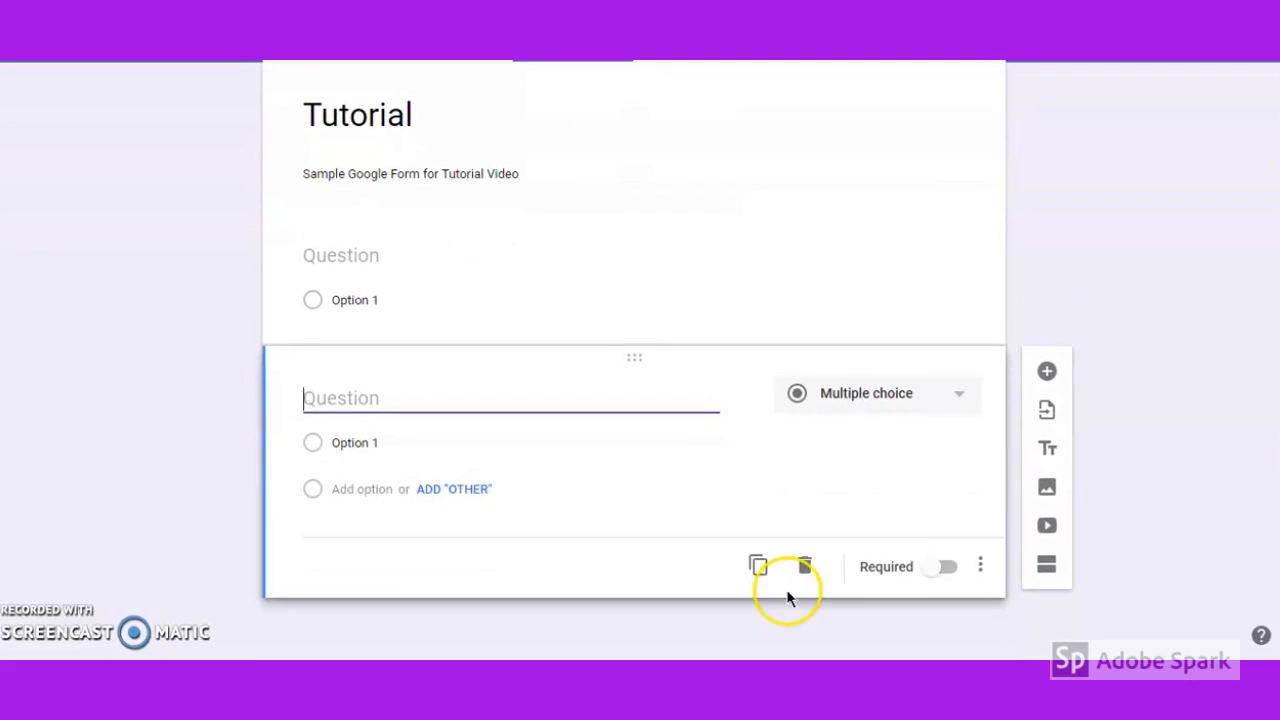
left_click(805, 567)
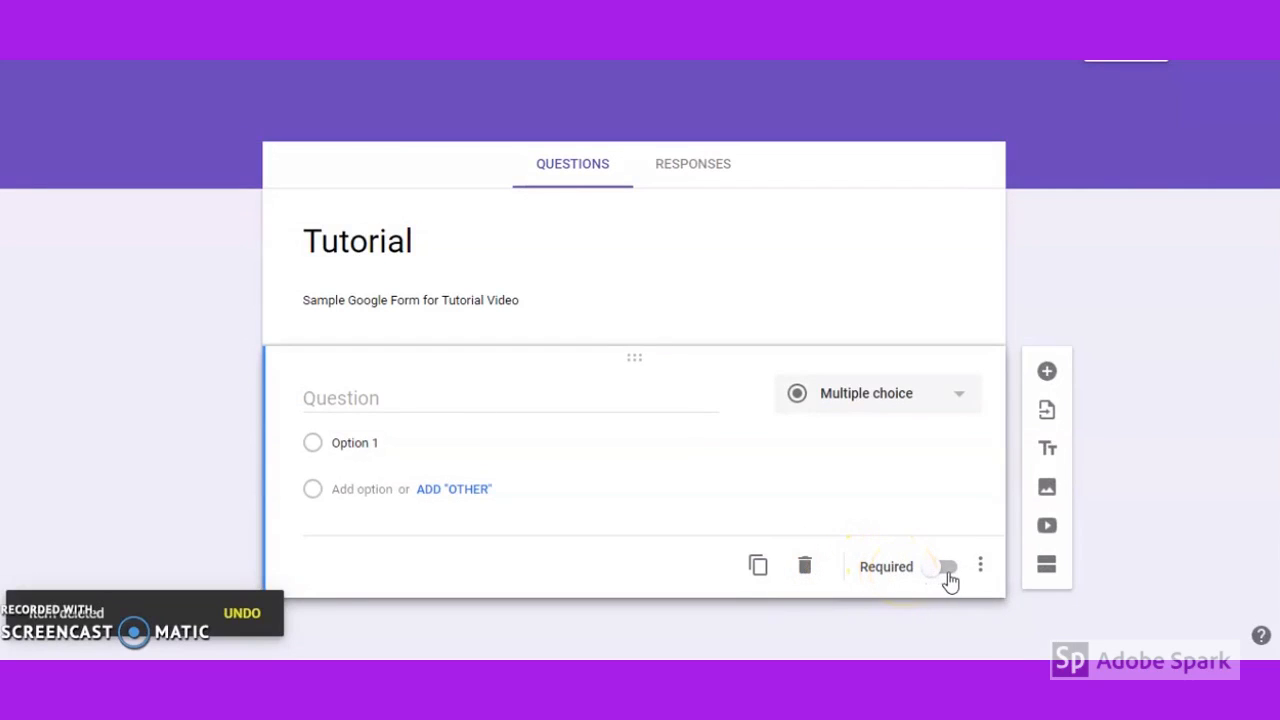
scroll(950, 580, "up", 1)
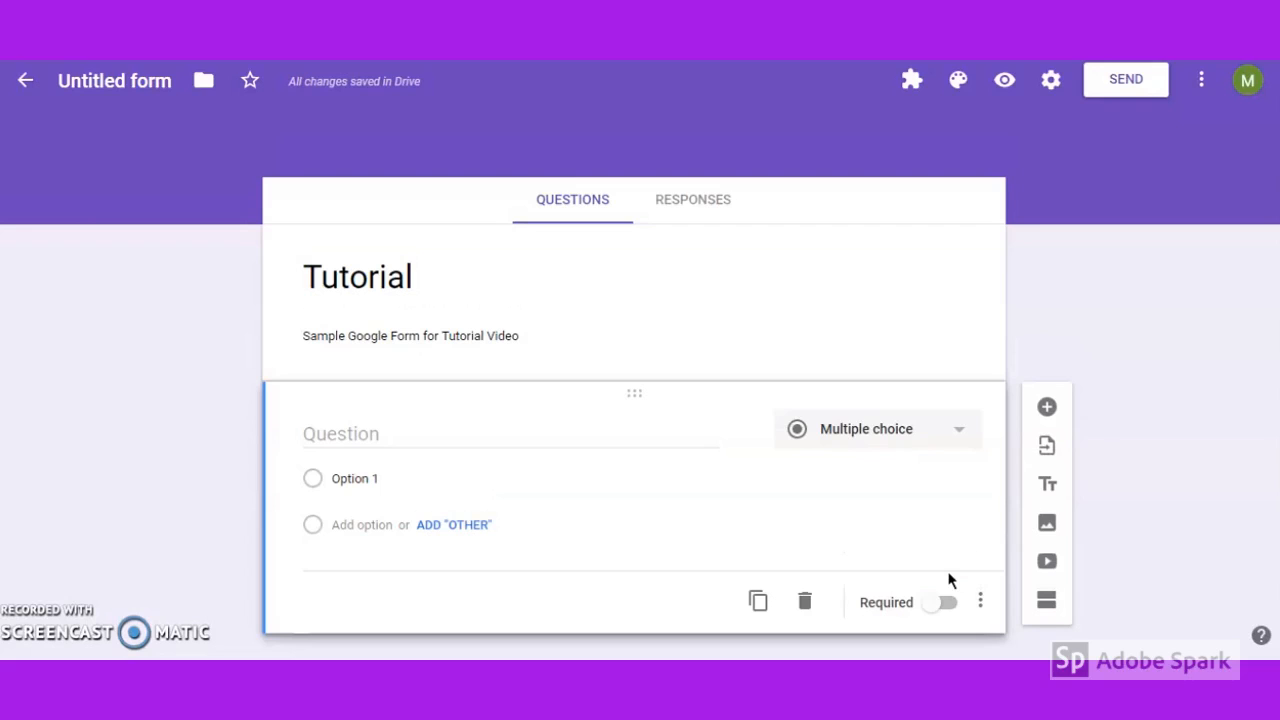
left_click(947, 602)
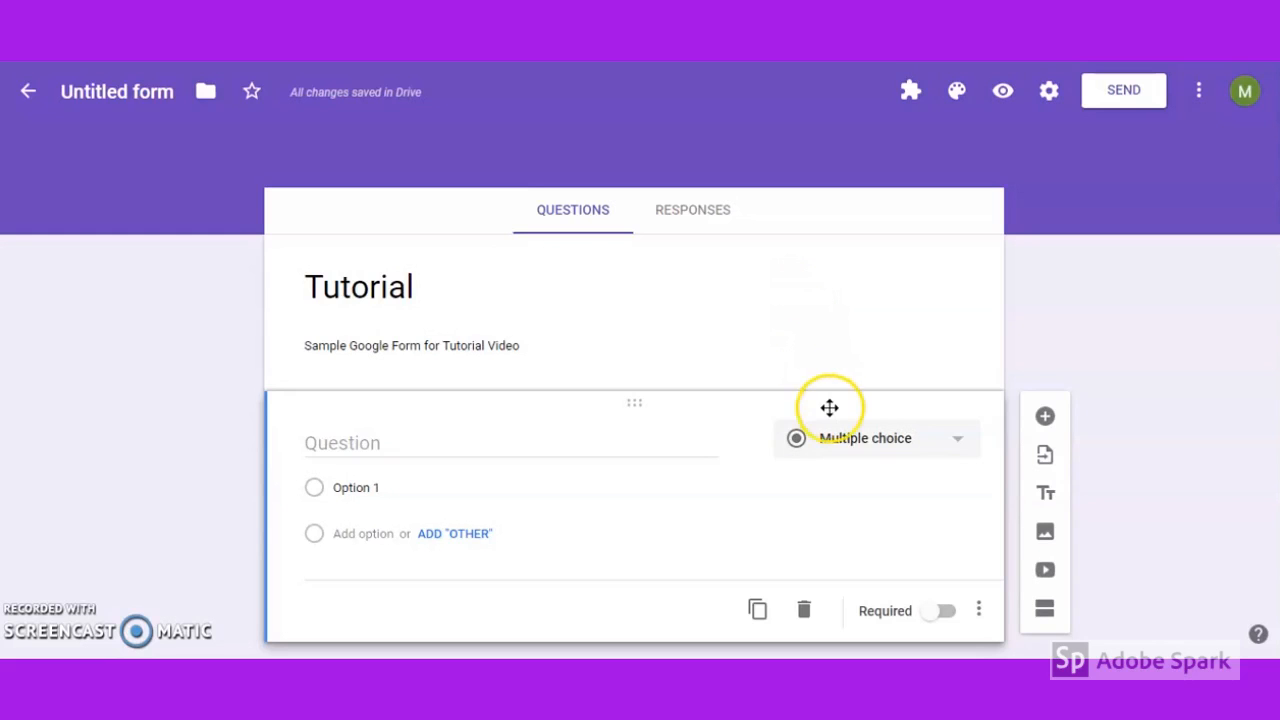
Make the question a Short answer question reading "What is your favorite color?".
left_click(843, 450)
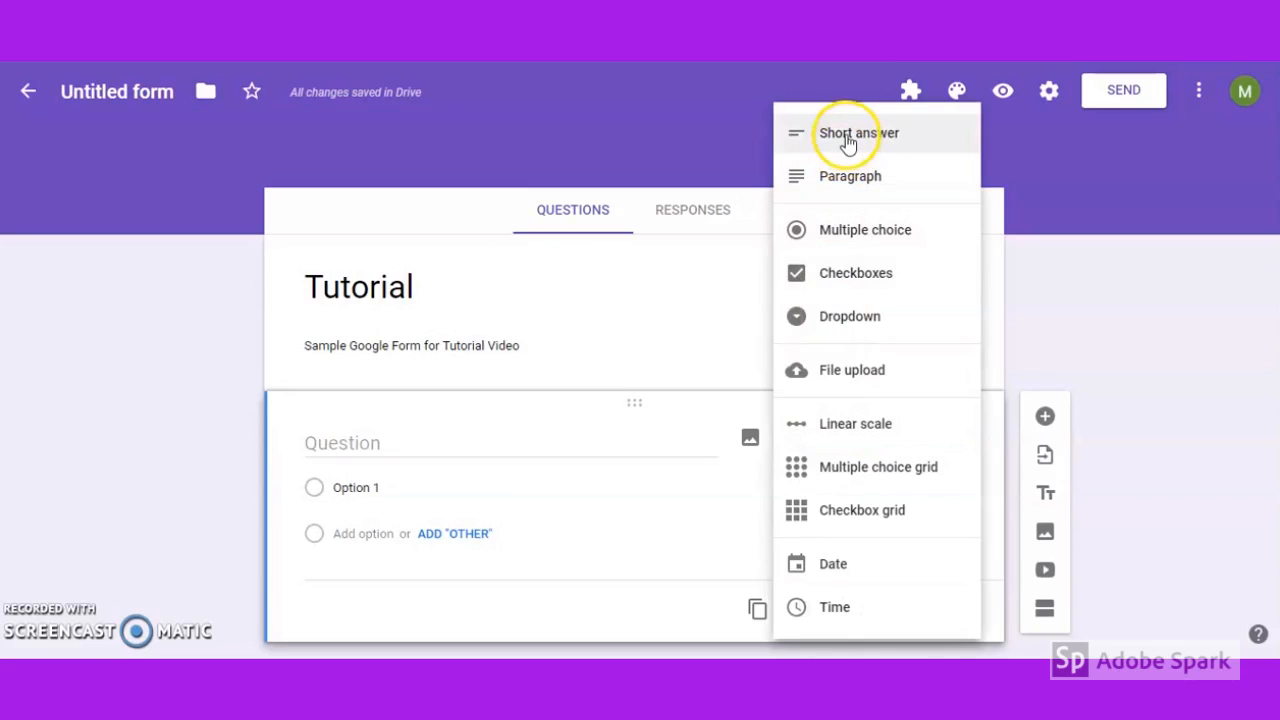
left_click(846, 141)
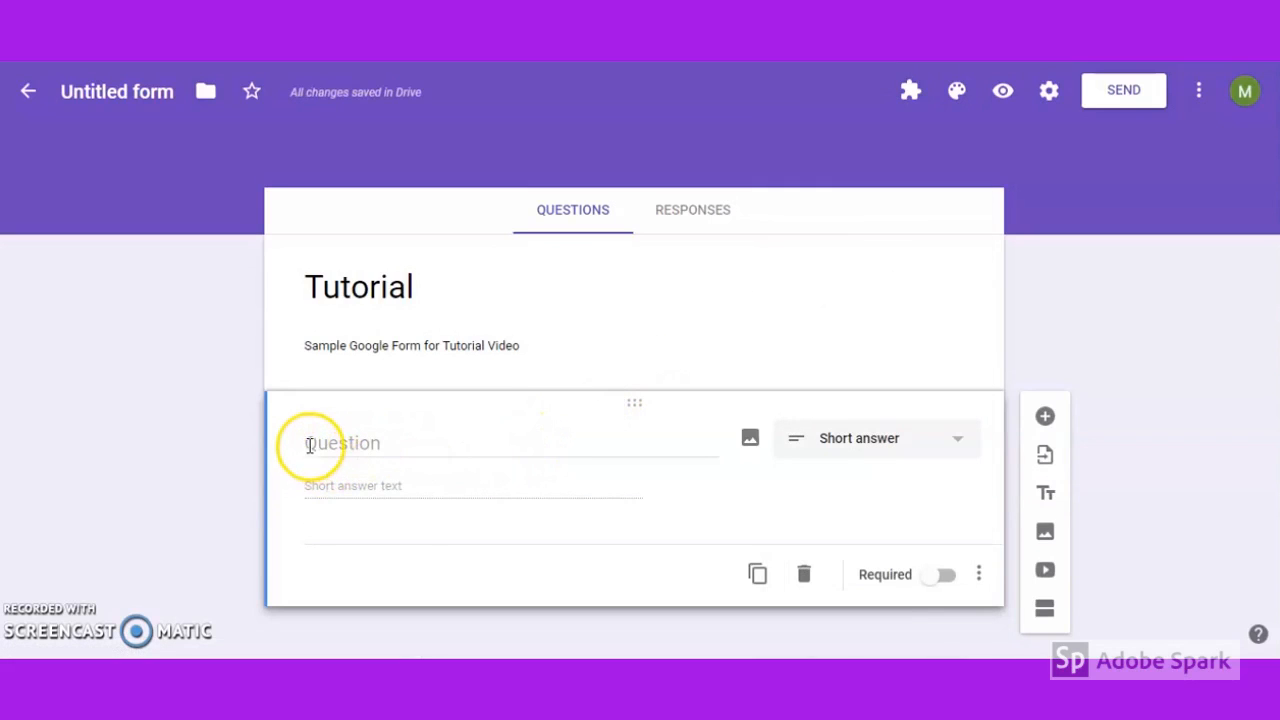
left_click(390, 443)
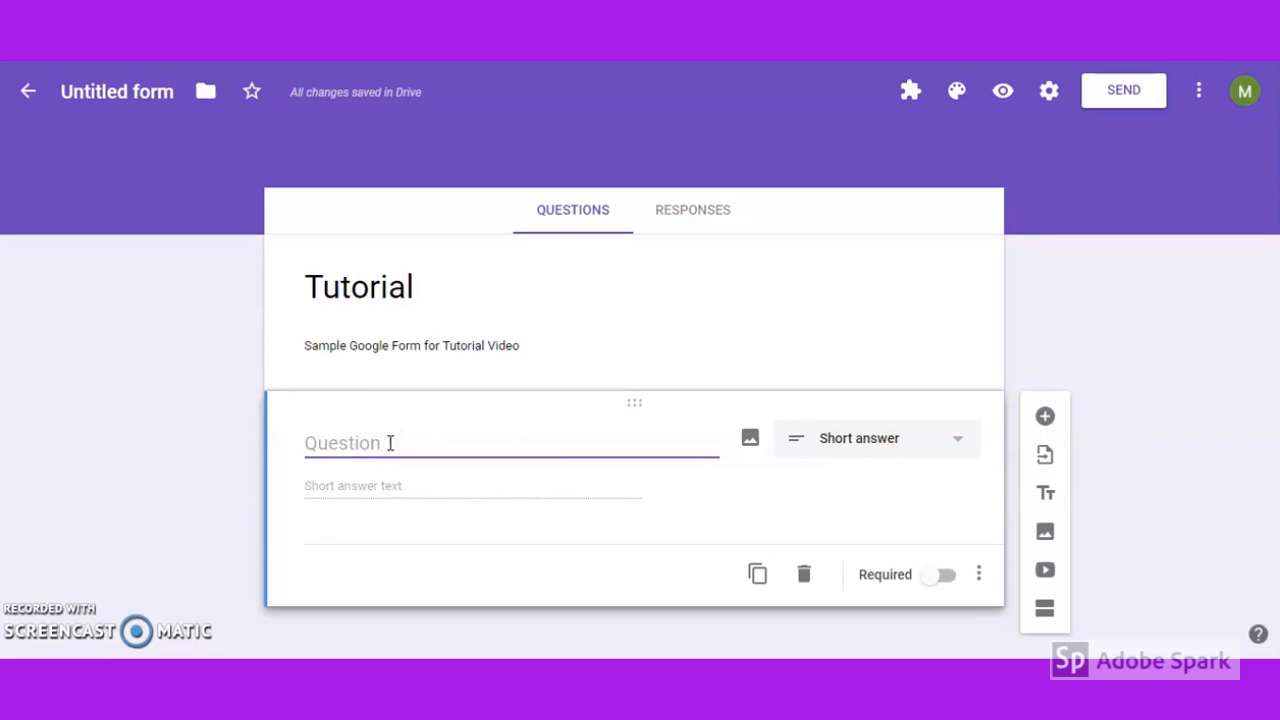
type("What is your favorite color?")
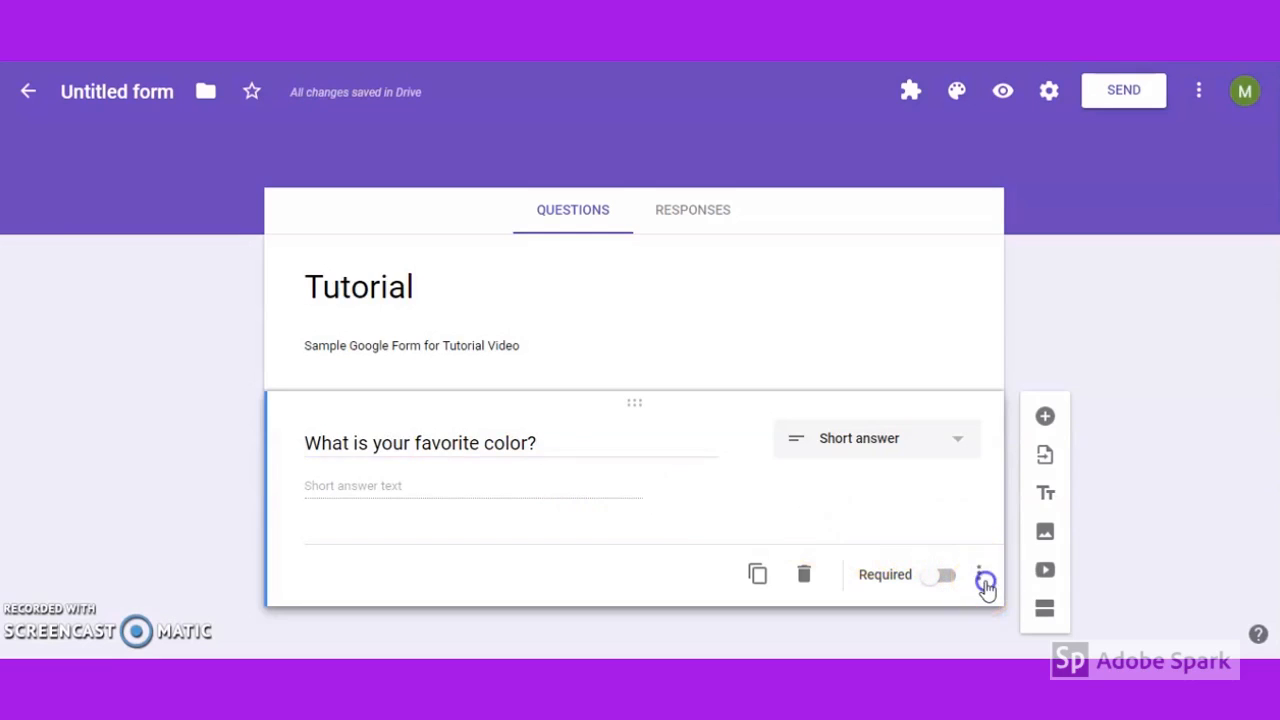
Show the Description field and the Response validation settings on the favorite color question.
left_click(984, 584)
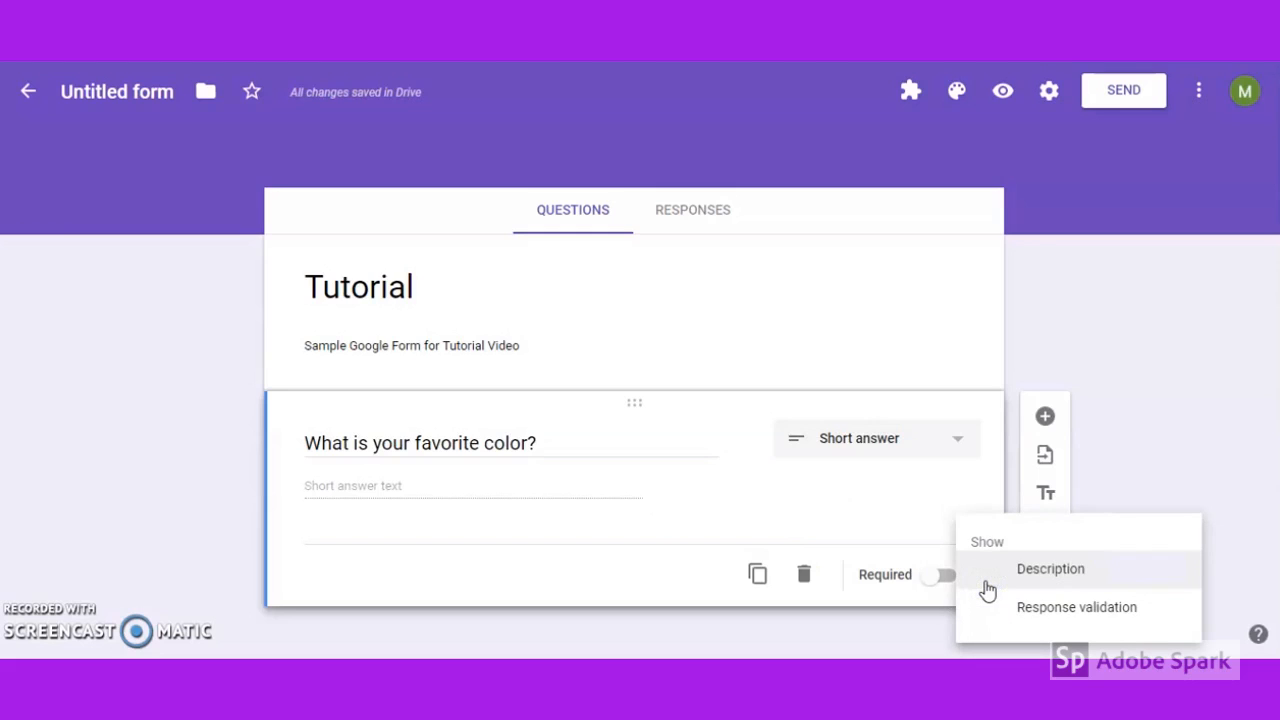
left_click(986, 584)
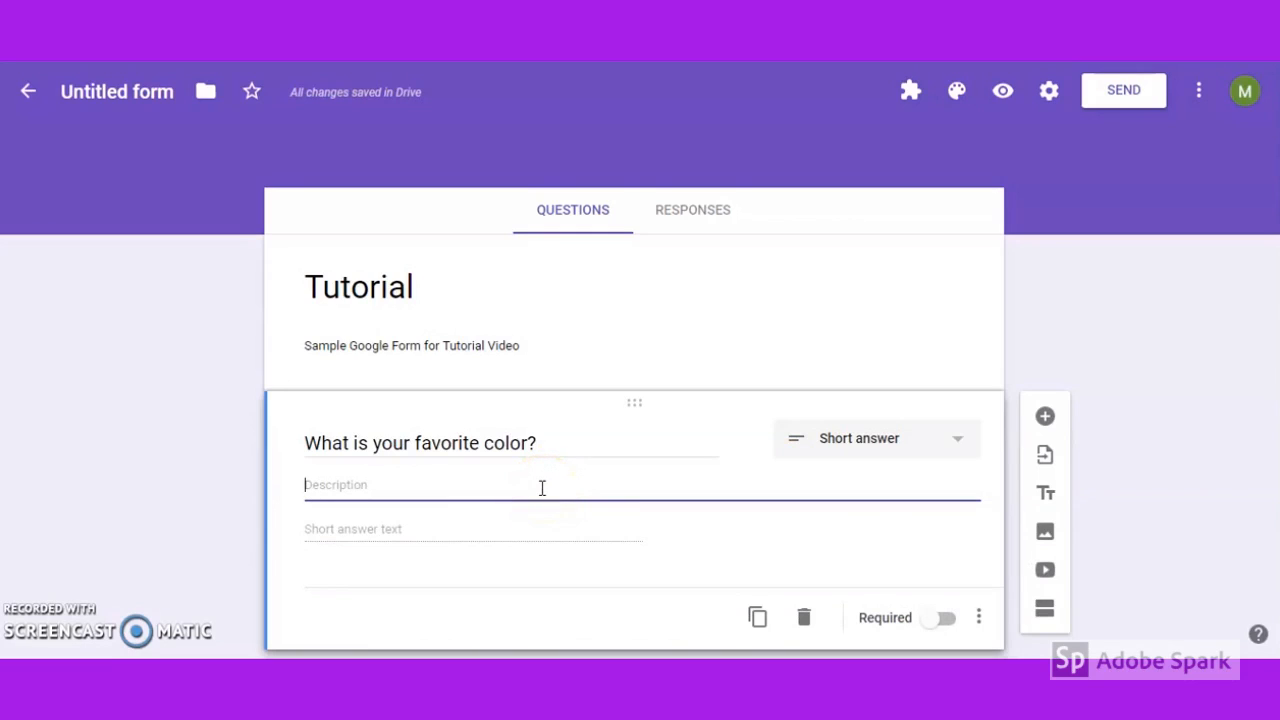
left_click(982, 618)
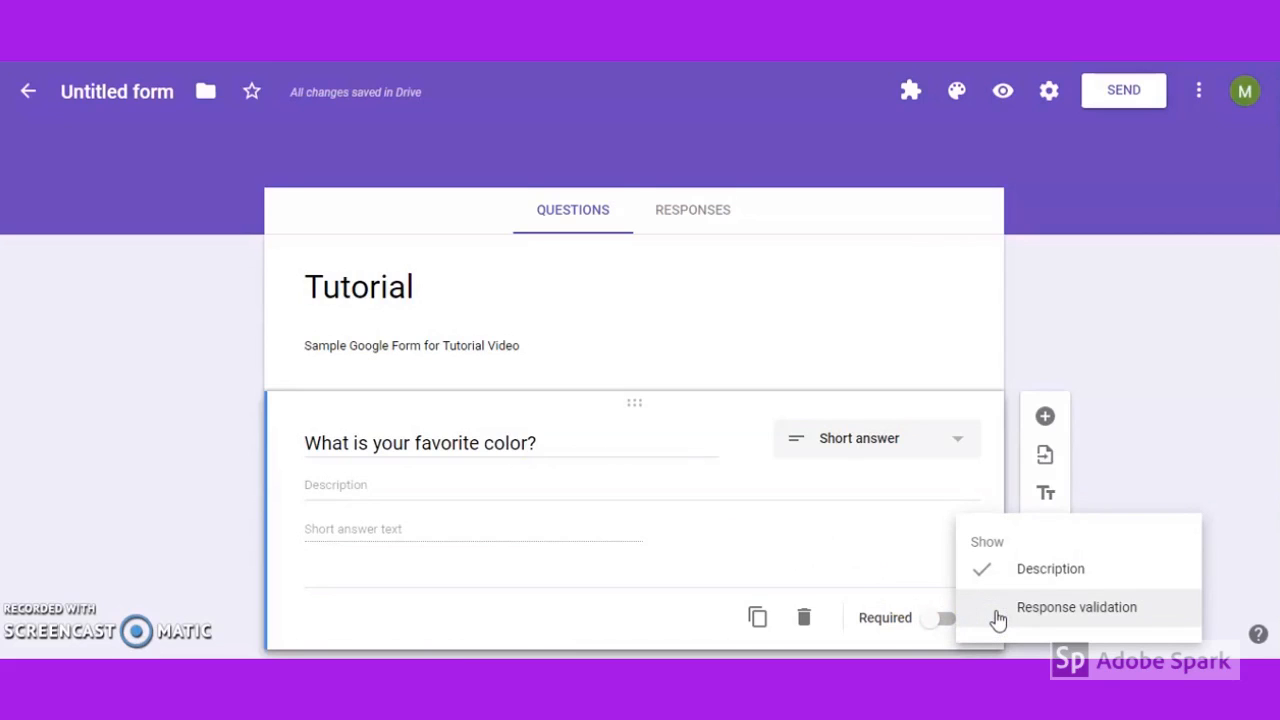
left_click(998, 612)
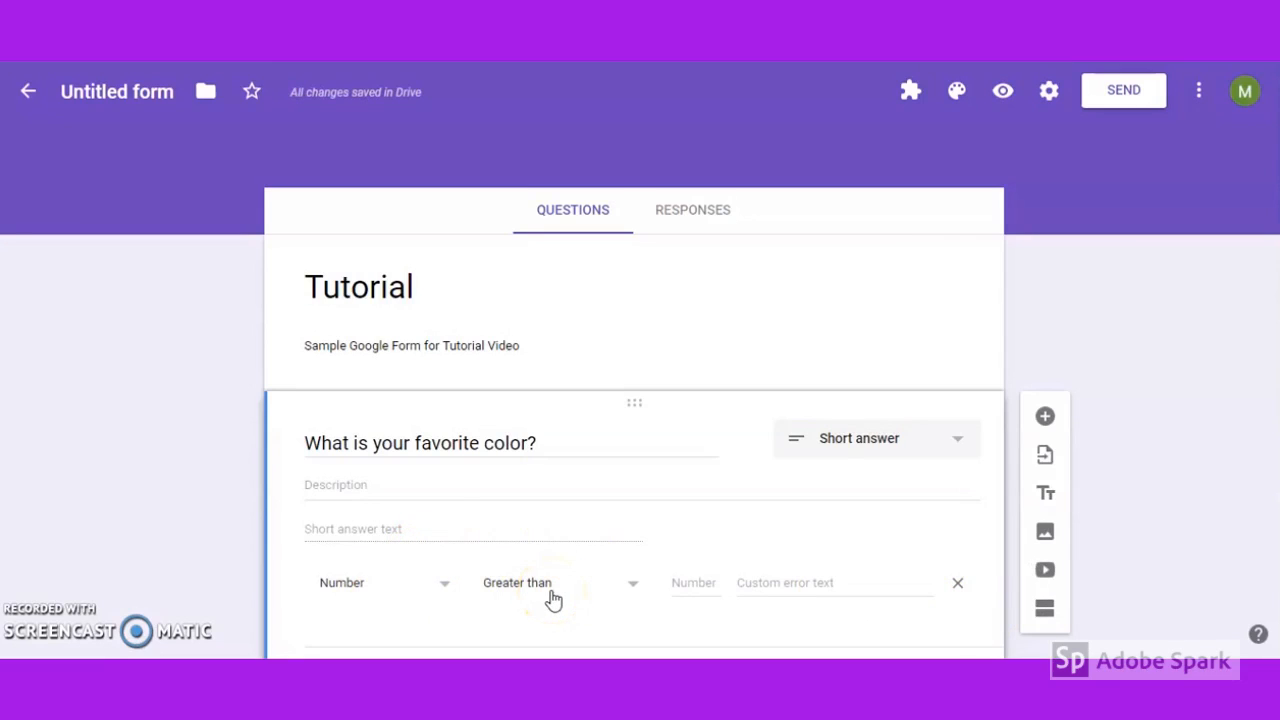
Look through the Number conditions available for the favorite color question's response validation, keeping Number with Greater than.
left_click(436, 588)
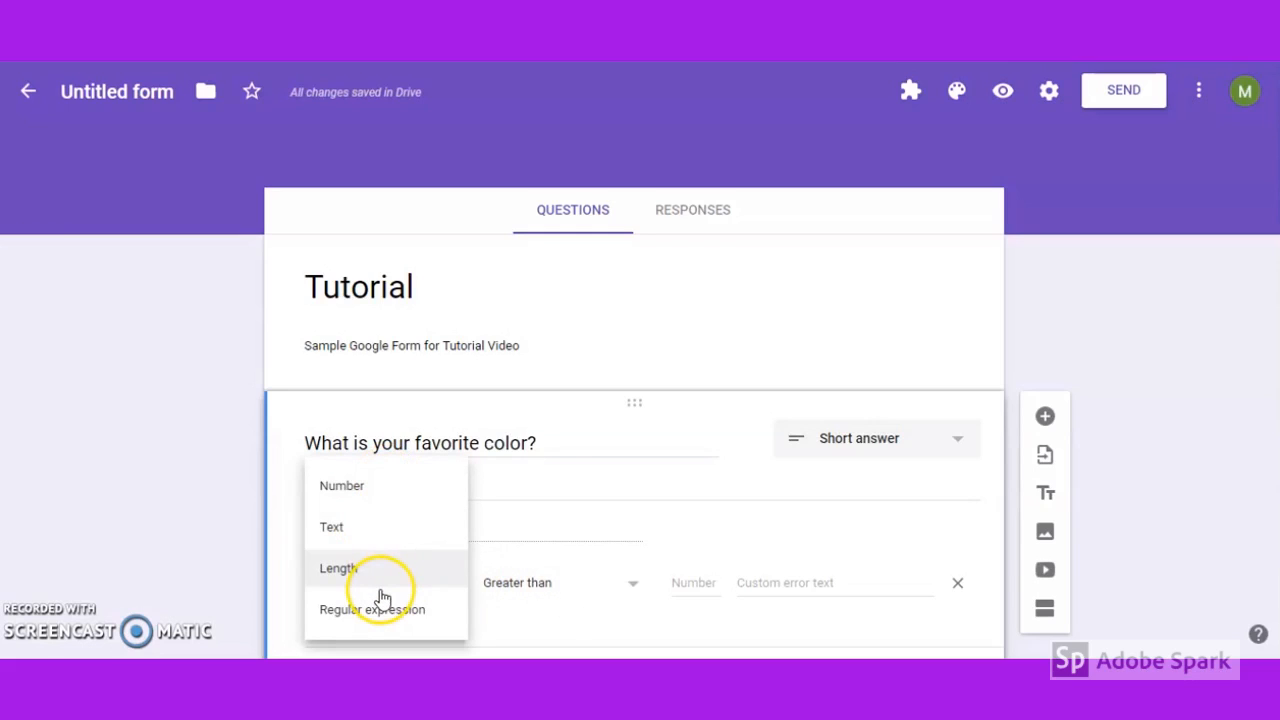
left_click(386, 487)
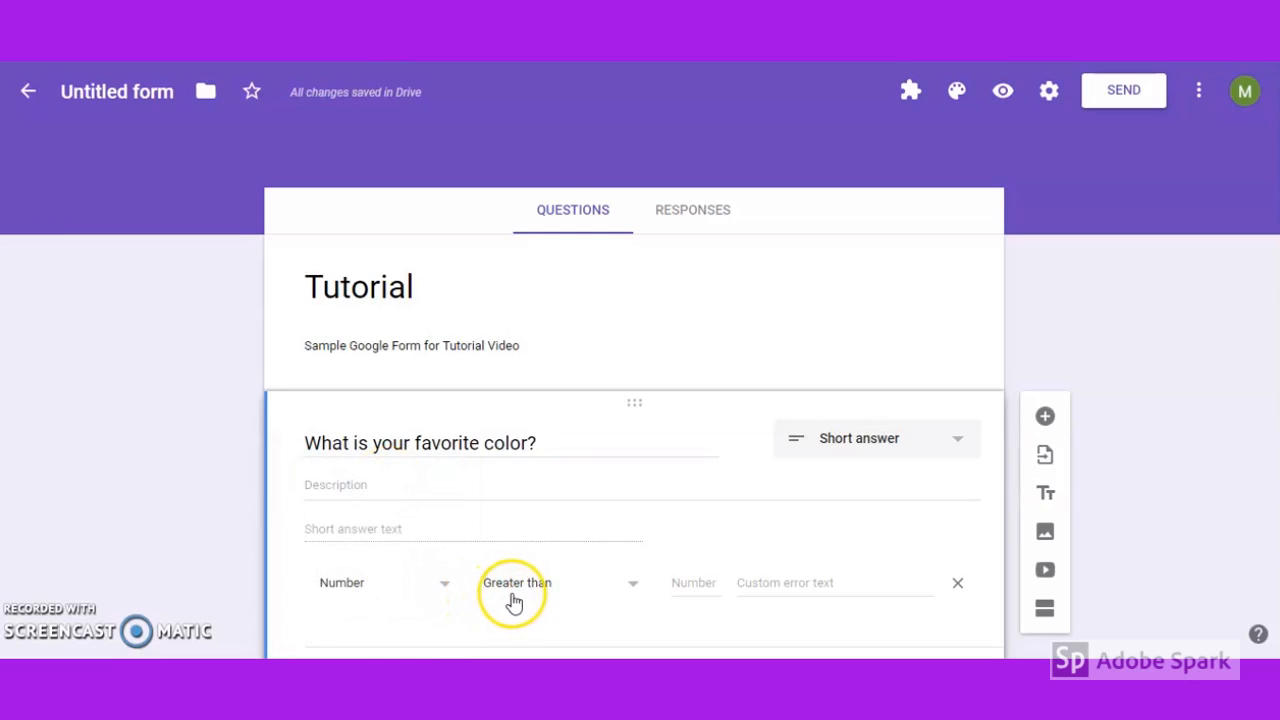
left_click(578, 594)
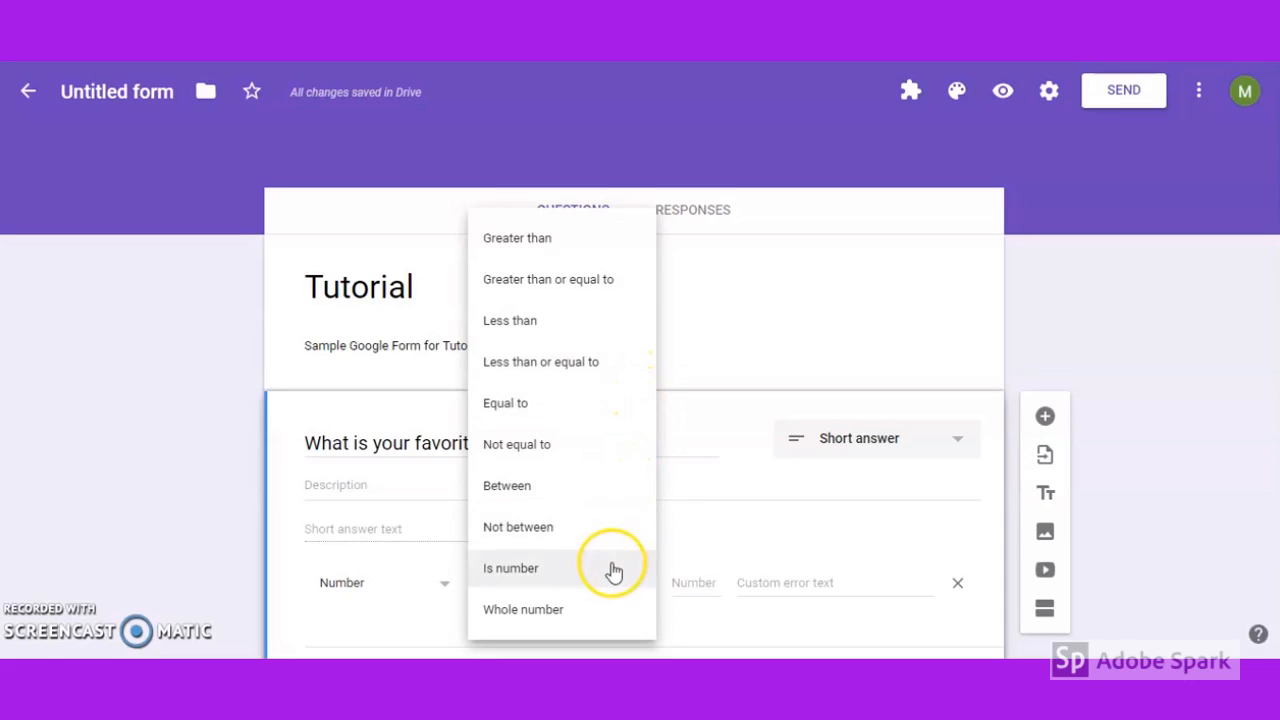
left_click(689, 596)
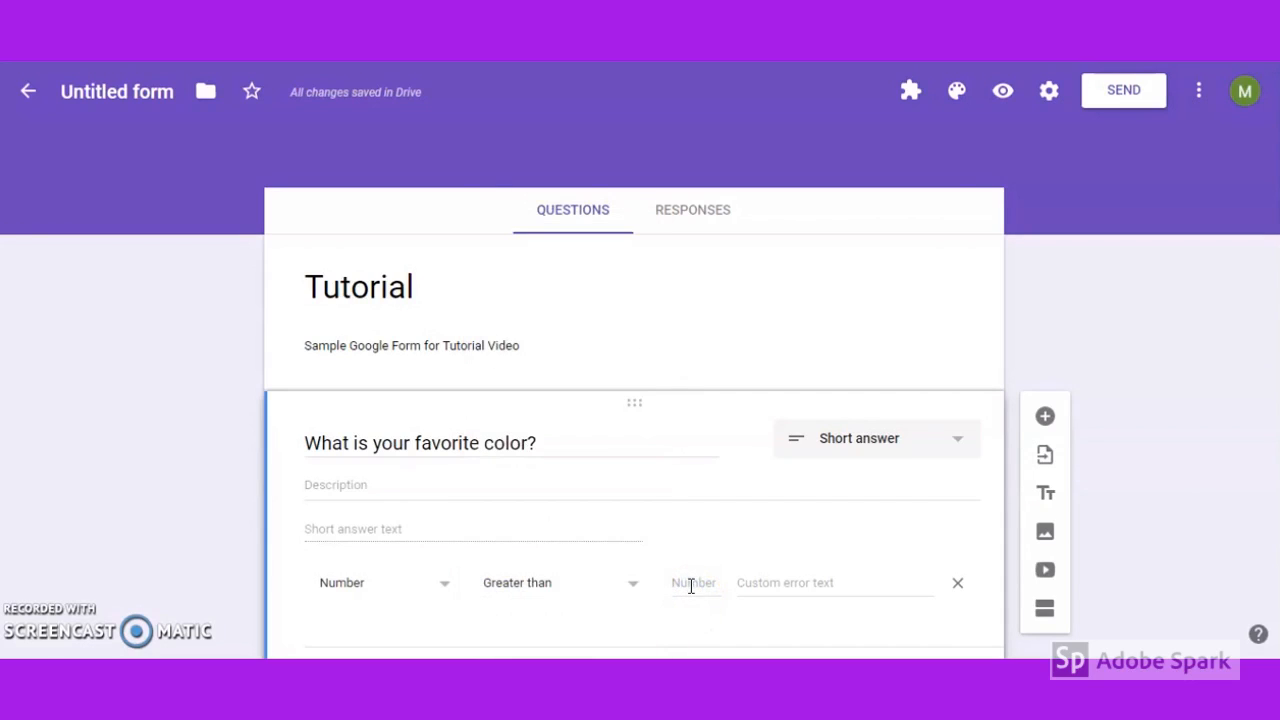
left_click(688, 582)
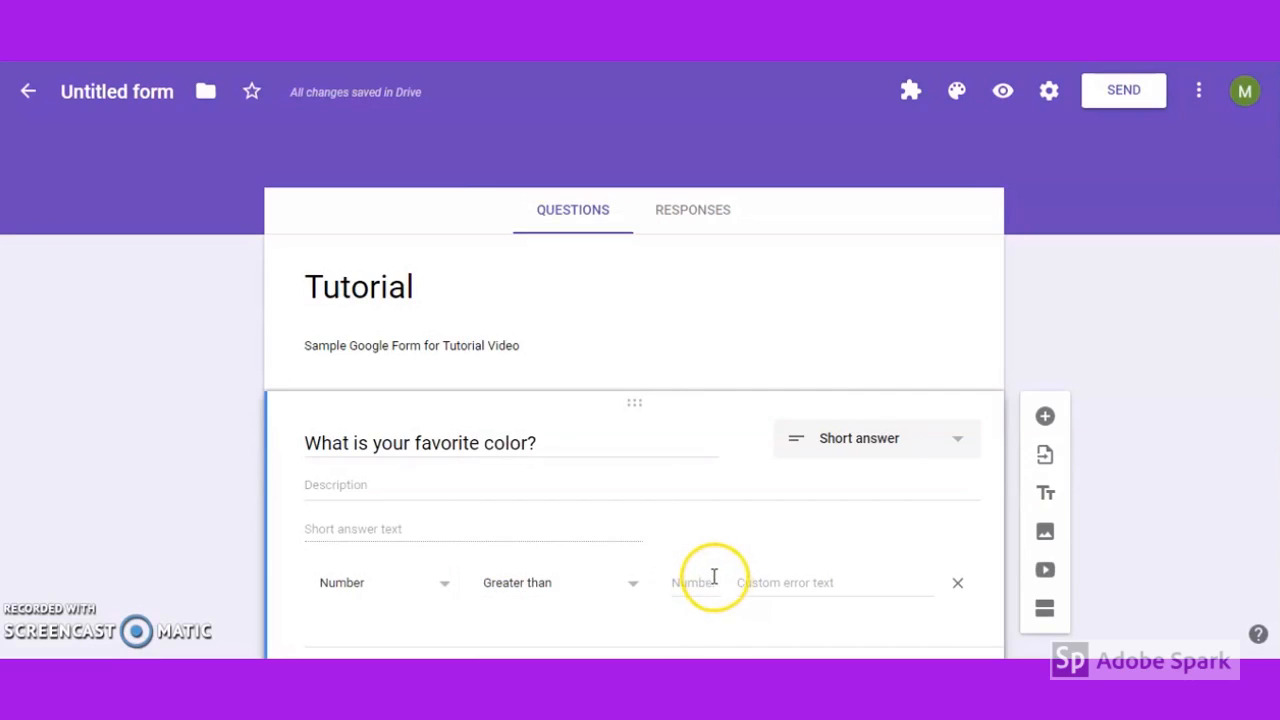
Switch the favorite color question's response validation to Text and look through its conditions, keeping Contains.
left_click(394, 586)
left_click(371, 526)
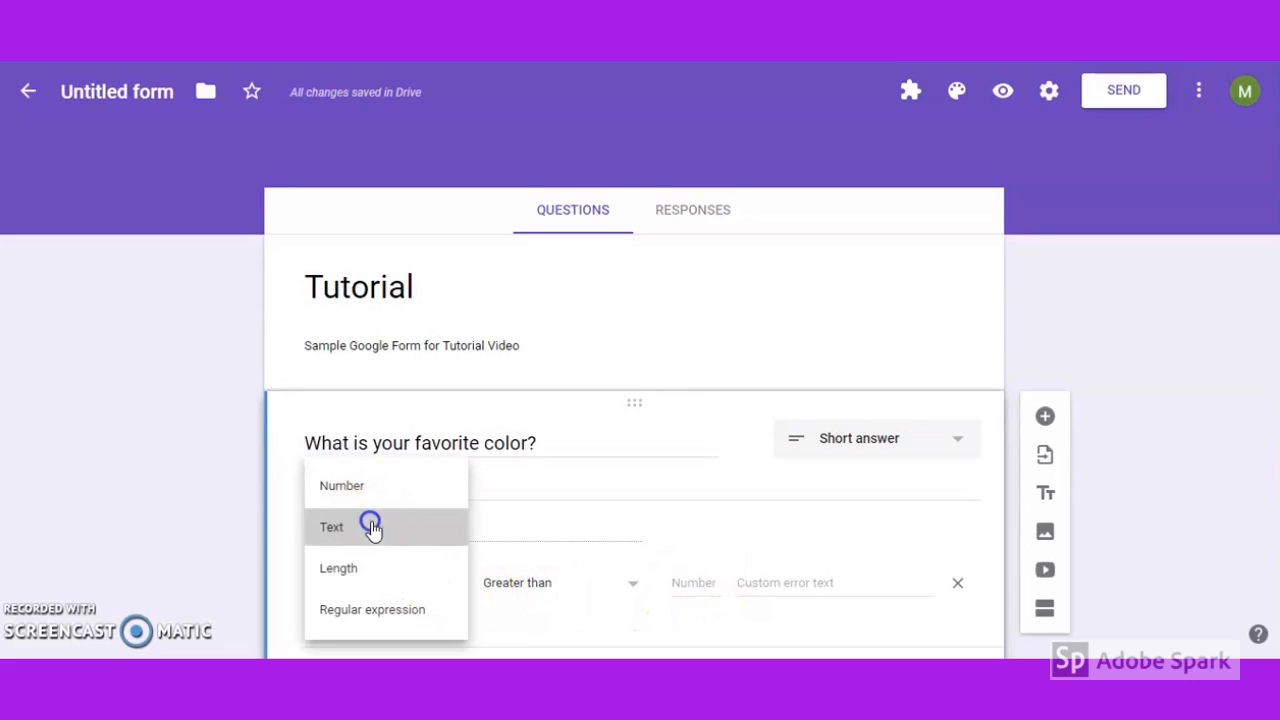
left_click(524, 590)
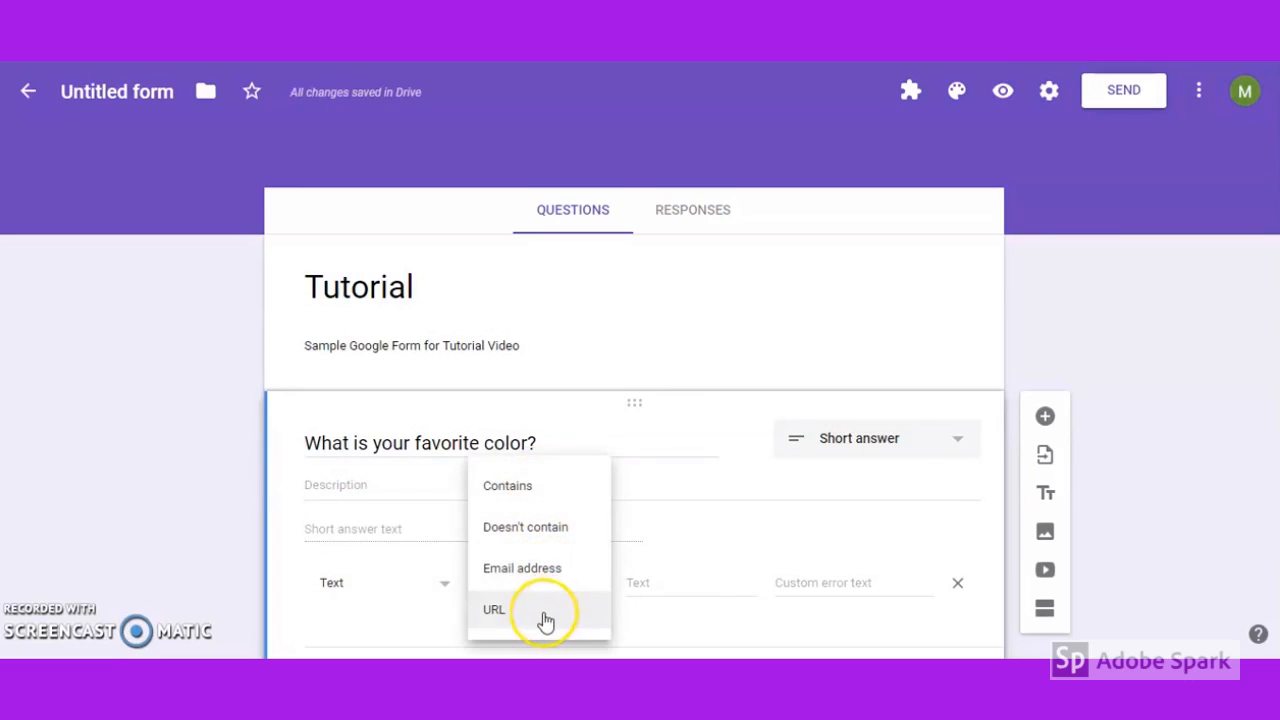
left_click(650, 583)
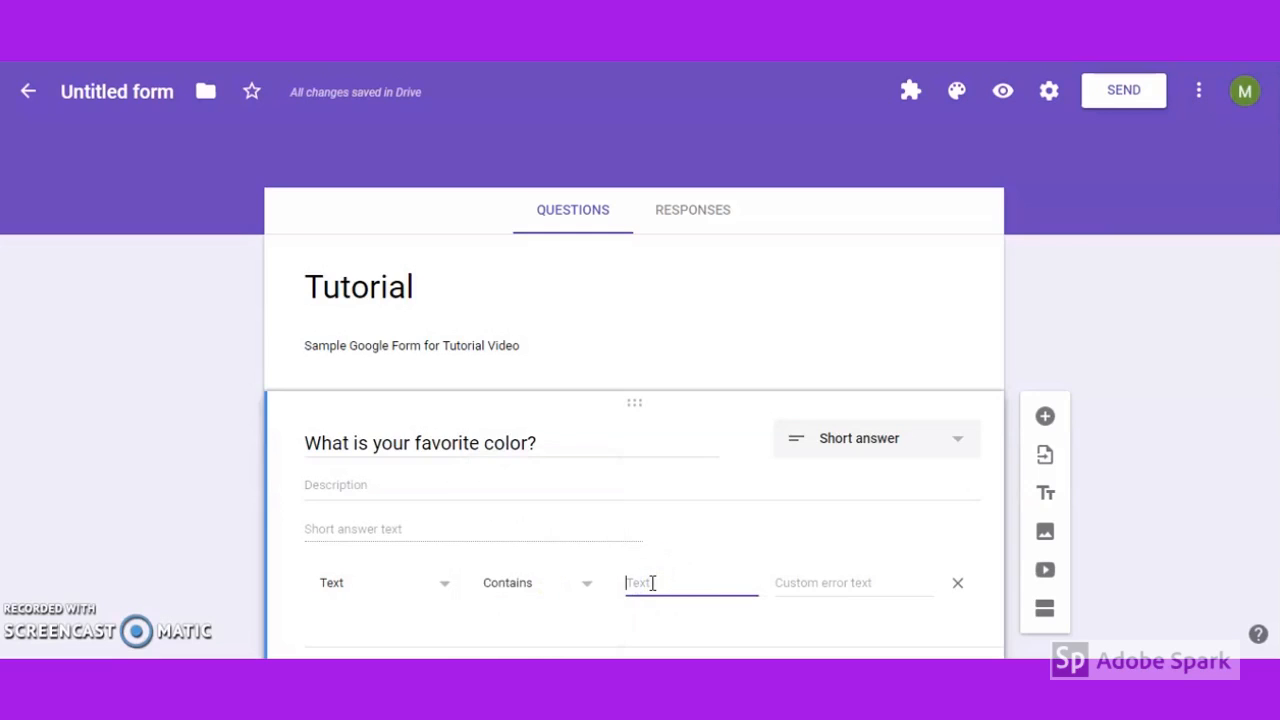
Switch the response validation to Length and look at its character count conditions, keeping Maximum character count.
left_click(365, 582)
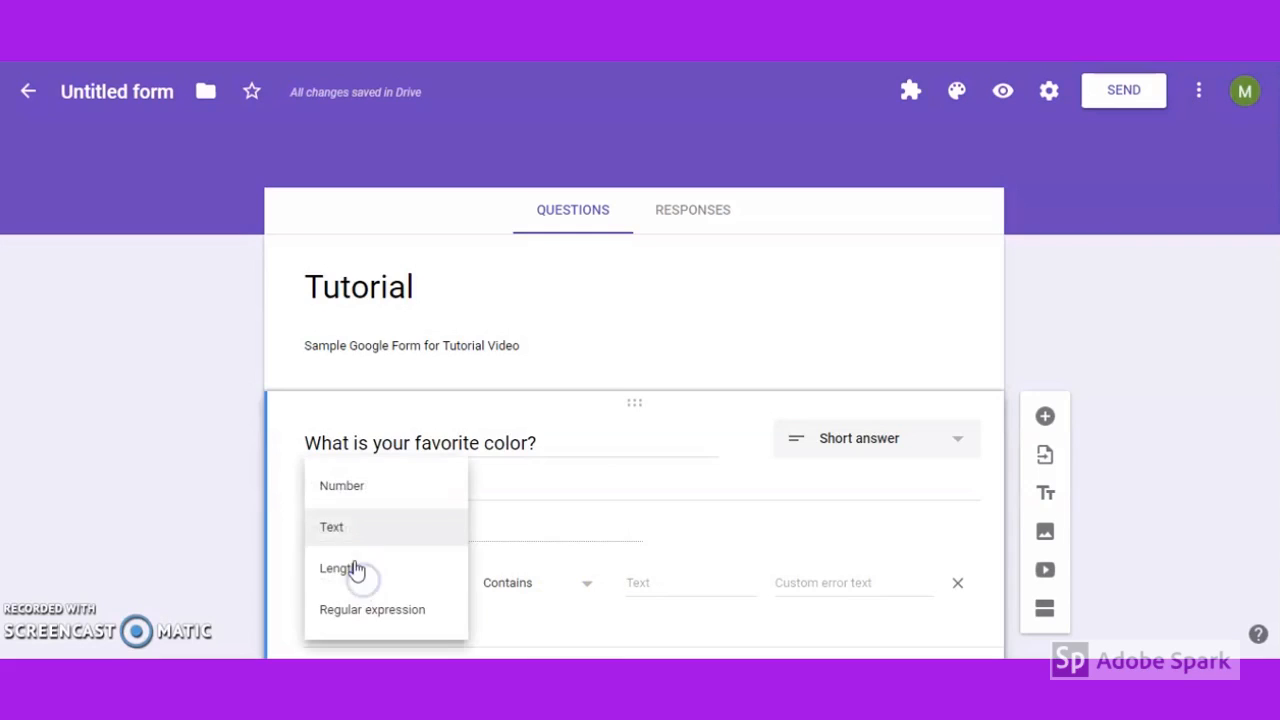
left_click(360, 571)
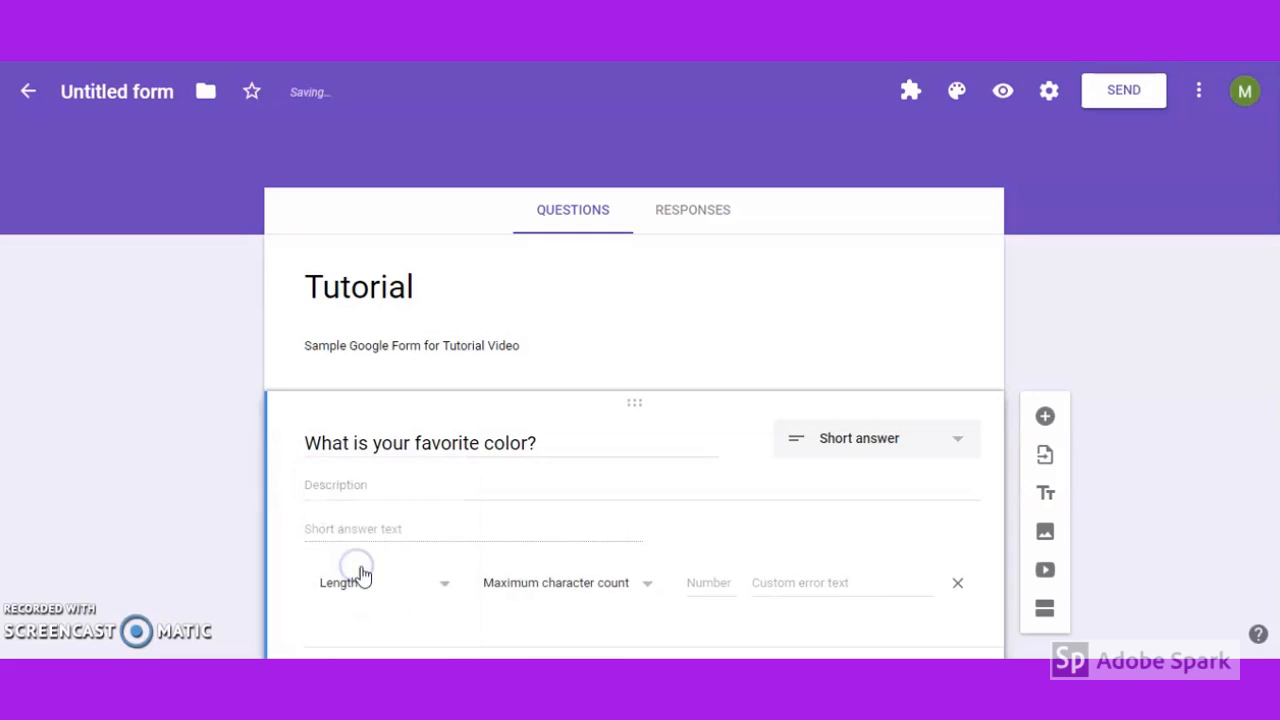
left_click(574, 586)
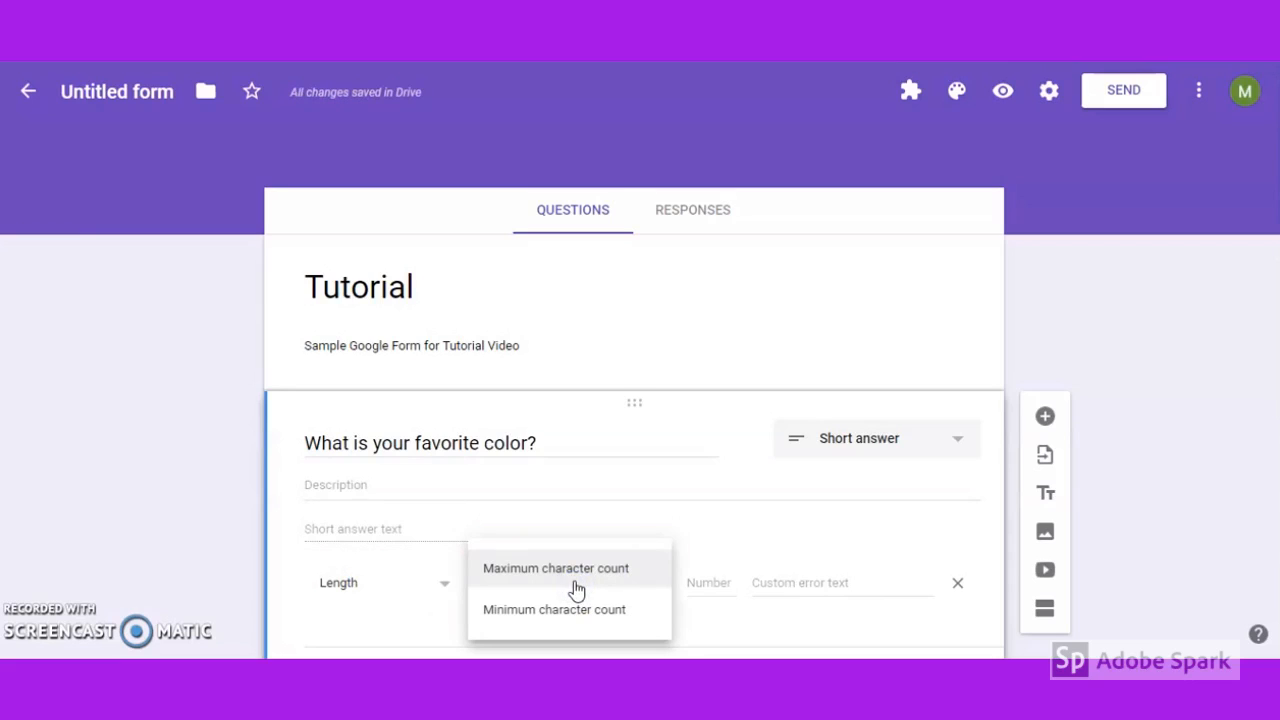
left_click(724, 585)
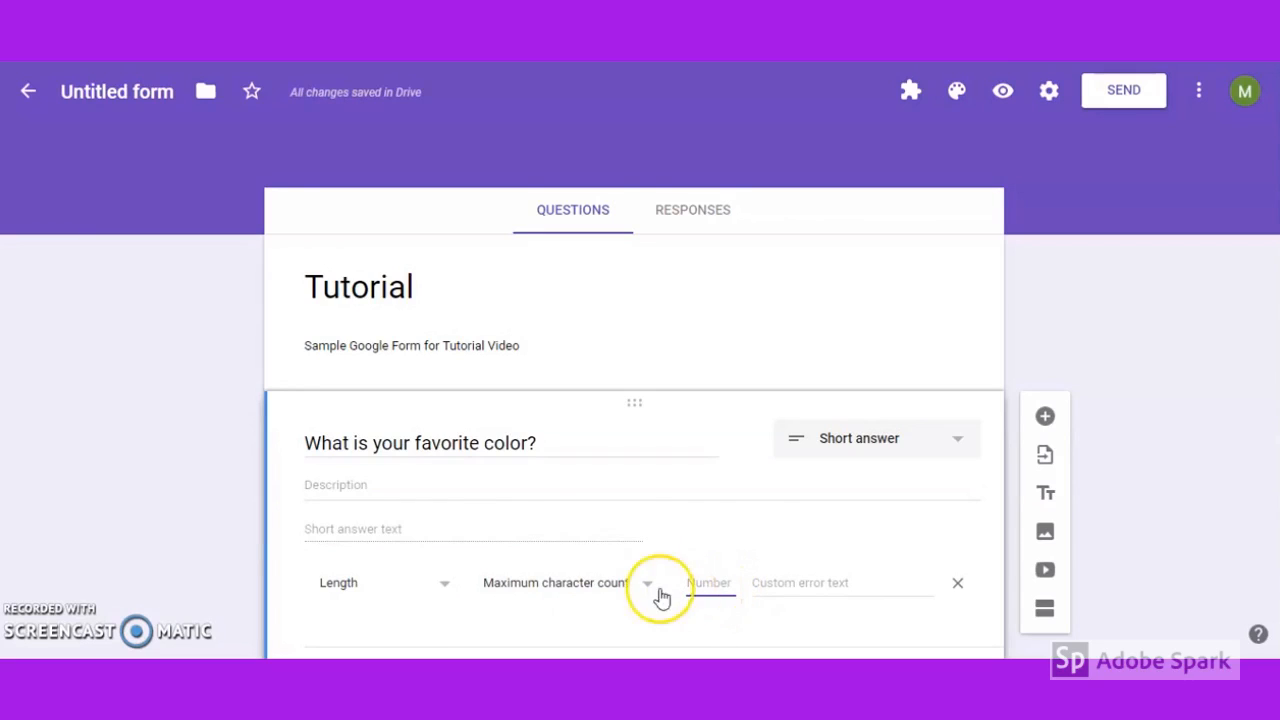
Set the response validation to Regular expression and review its conditions, keeping Contains with an empty pattern.
left_click(386, 594)
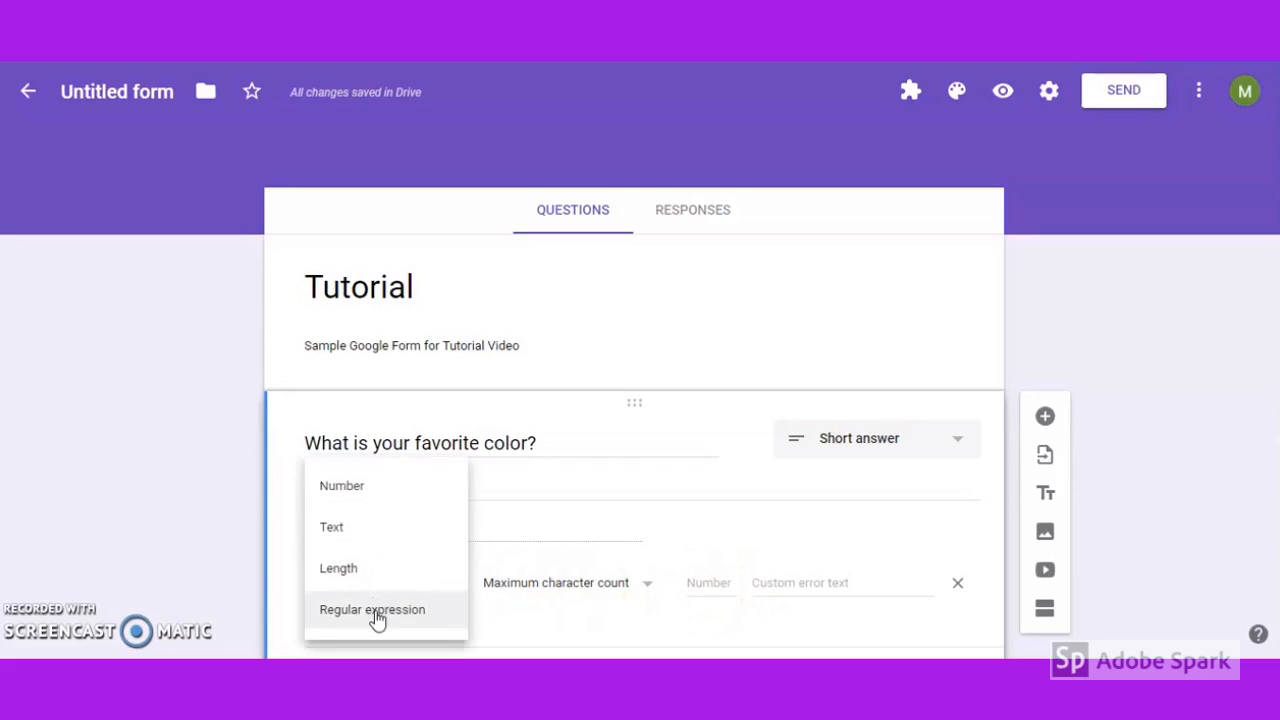
left_click(376, 616)
left_click(551, 585)
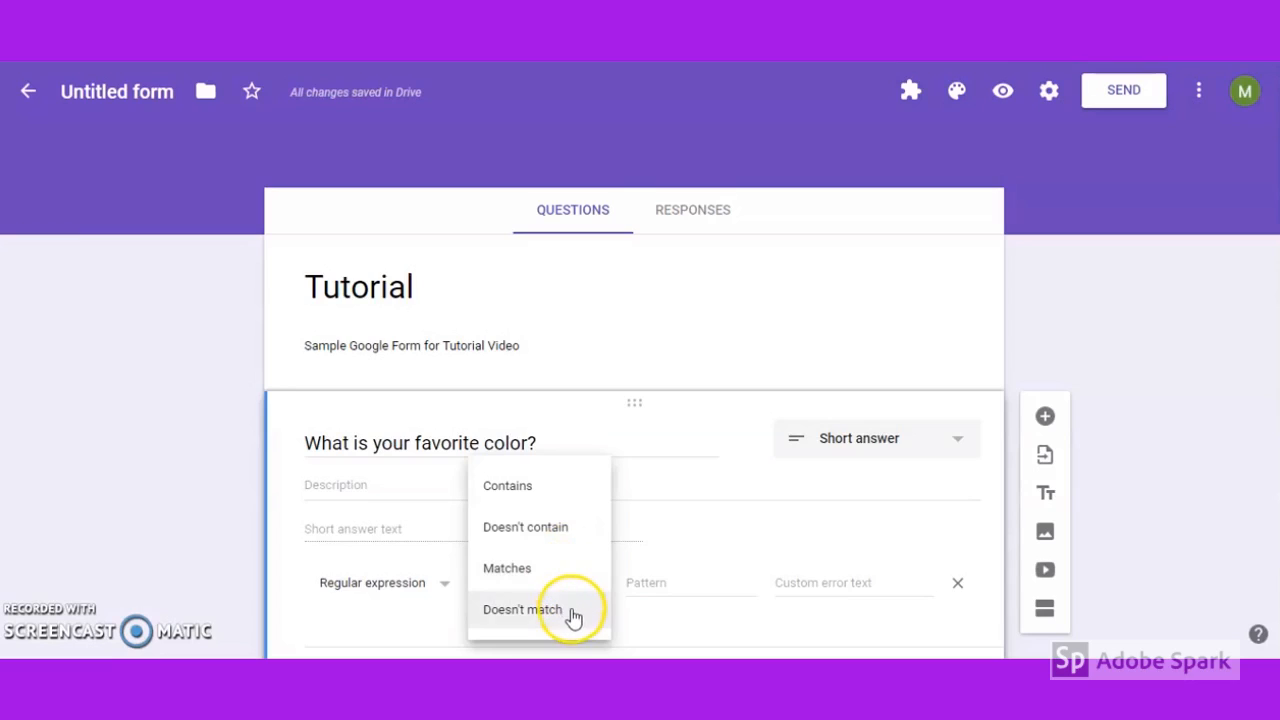
left_click(646, 583)
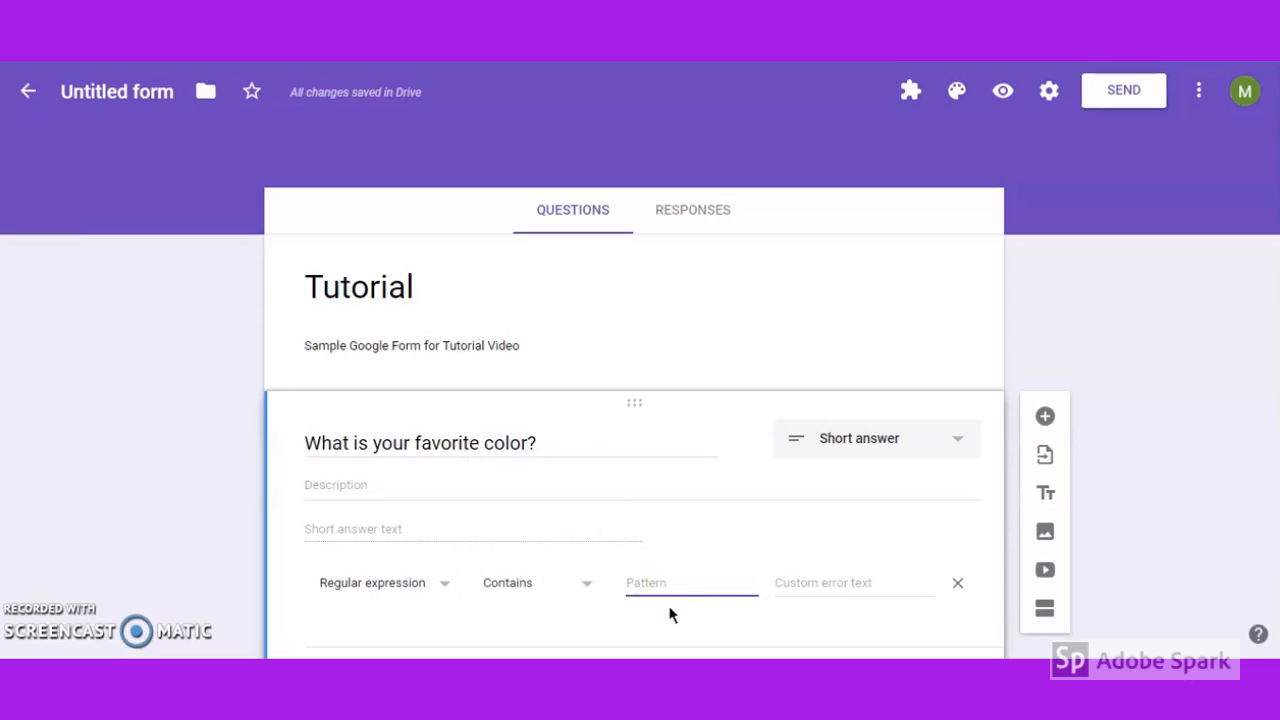
left_click(670, 615)
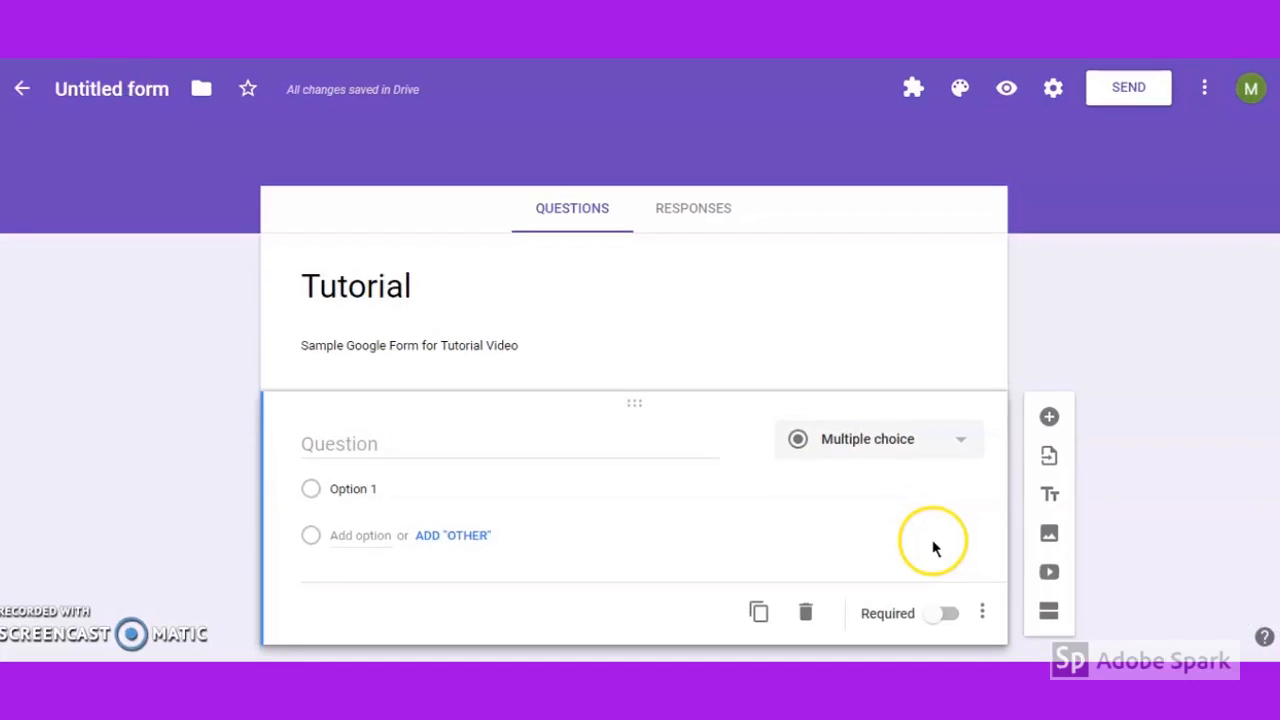
Make the blank question a Paragraph question reading "How does your favortie color make you feel?".
left_click(904, 442)
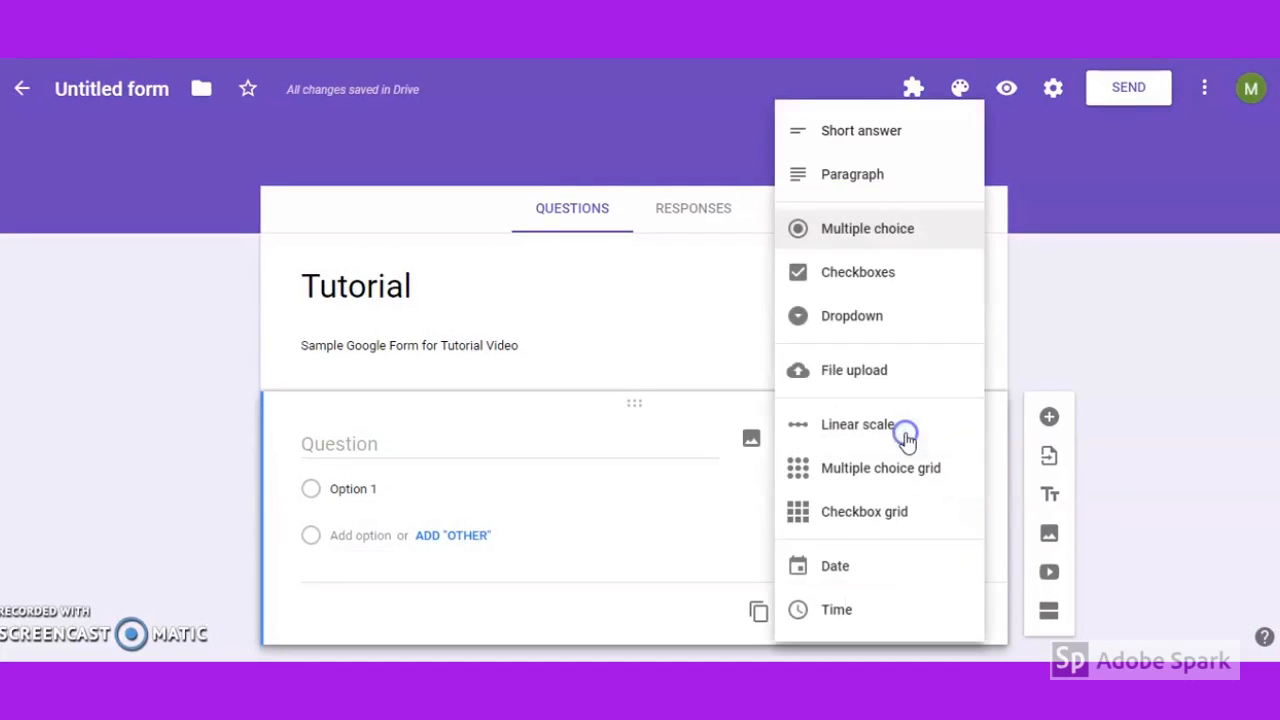
left_click(878, 180)
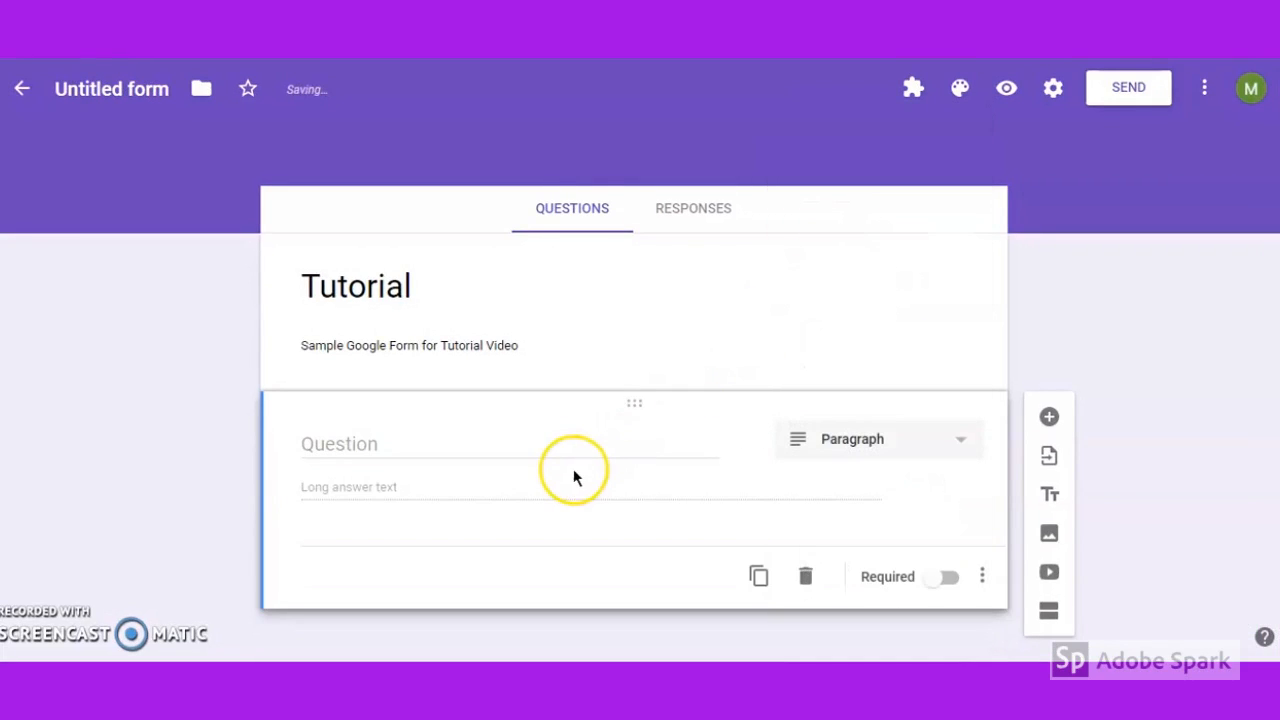
left_click(509, 446)
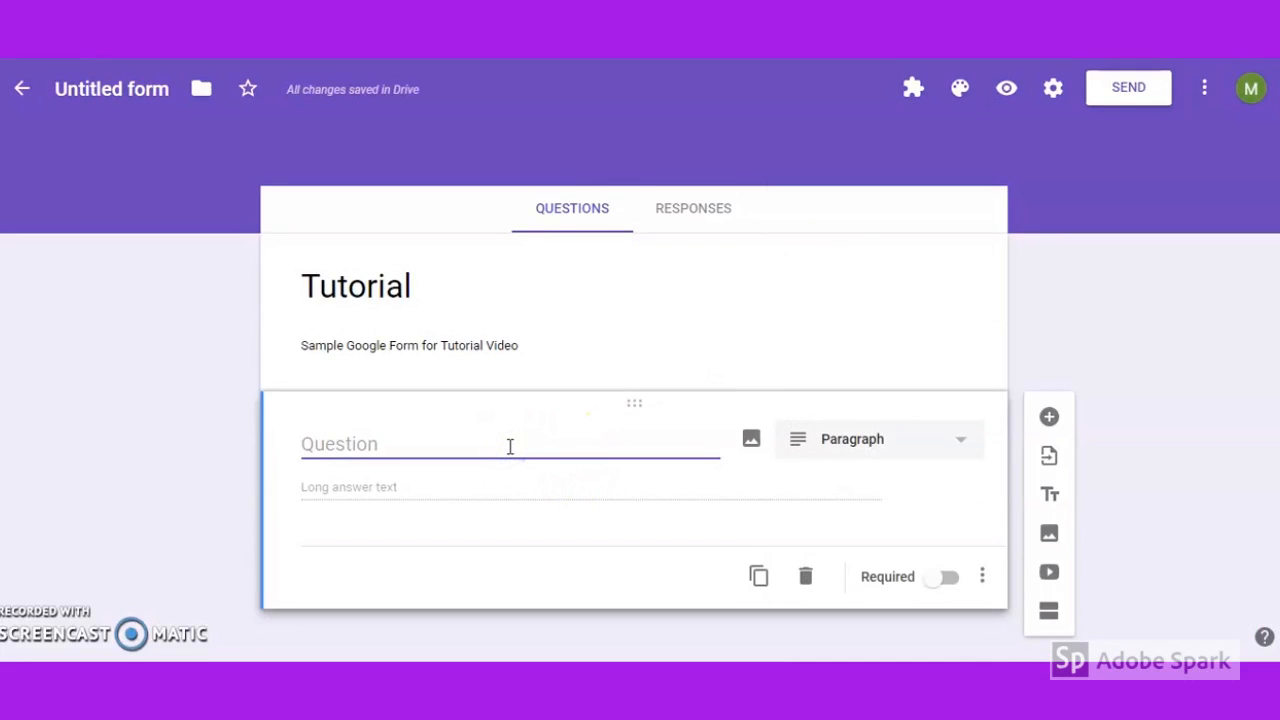
type("How does your favortie color make you feel?")
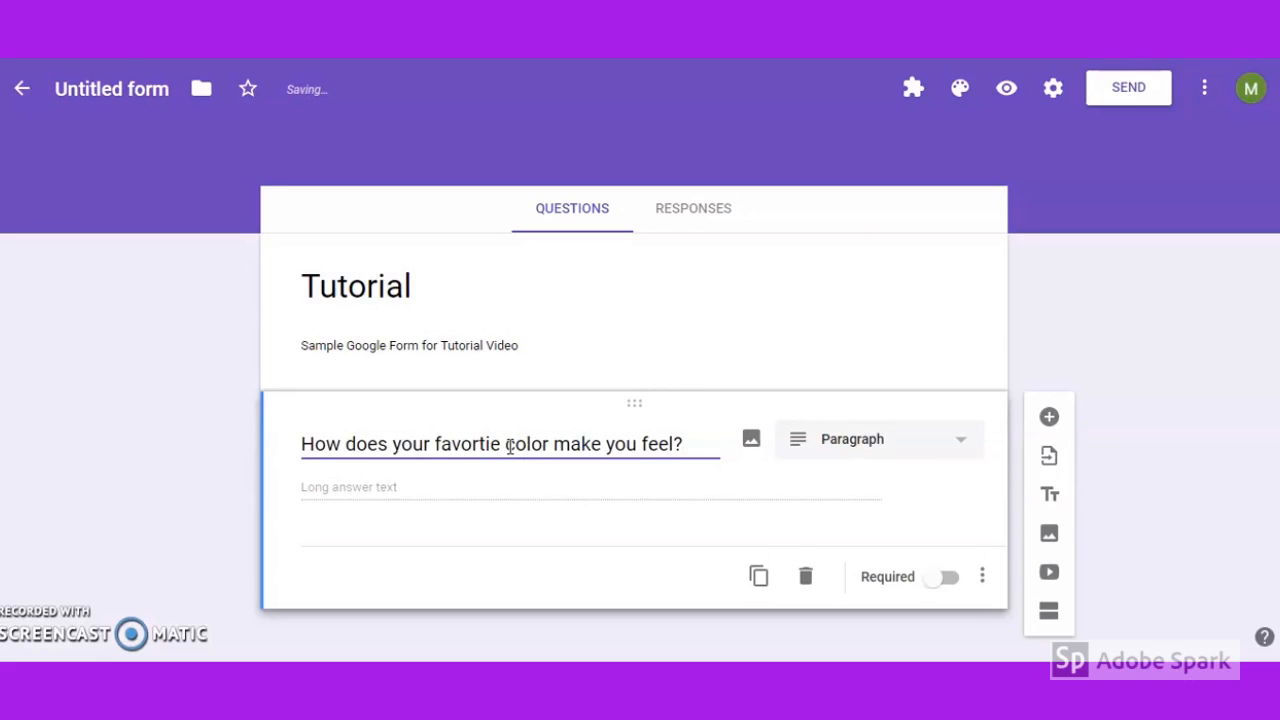
left_click(500, 521)
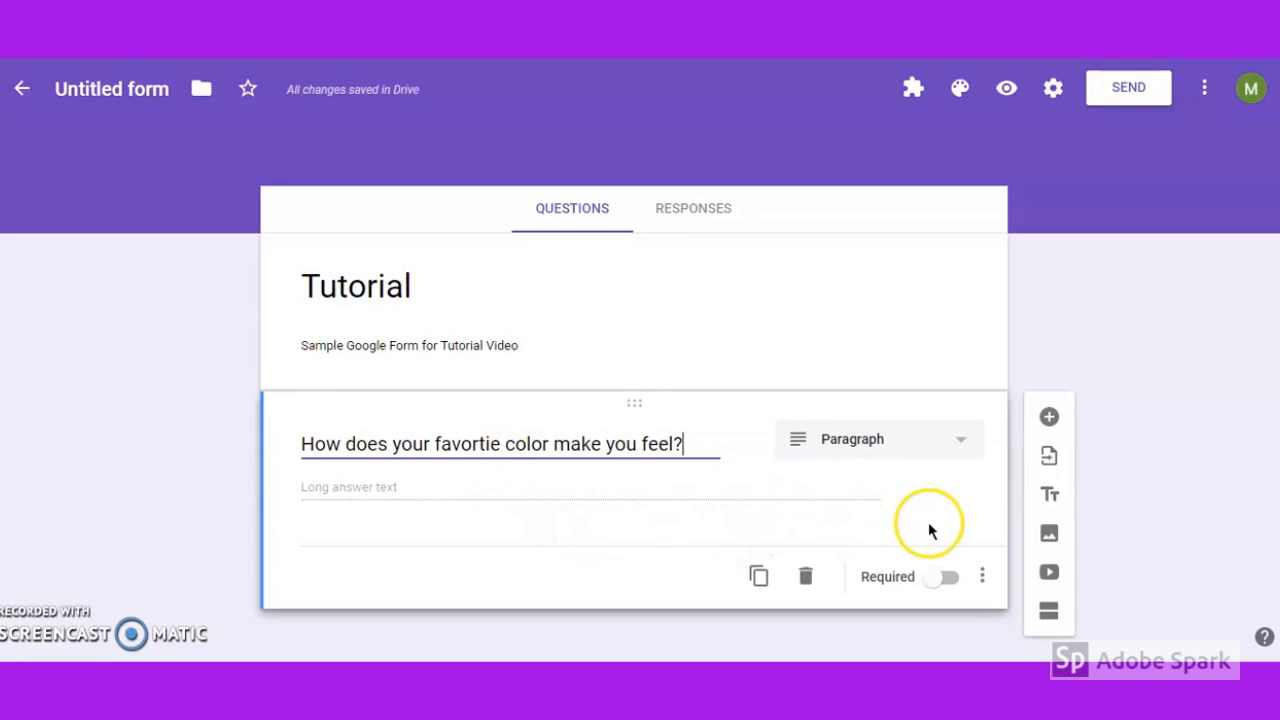
Show the Description field and the Response validation settings on the Paragraph question.
left_click(988, 588)
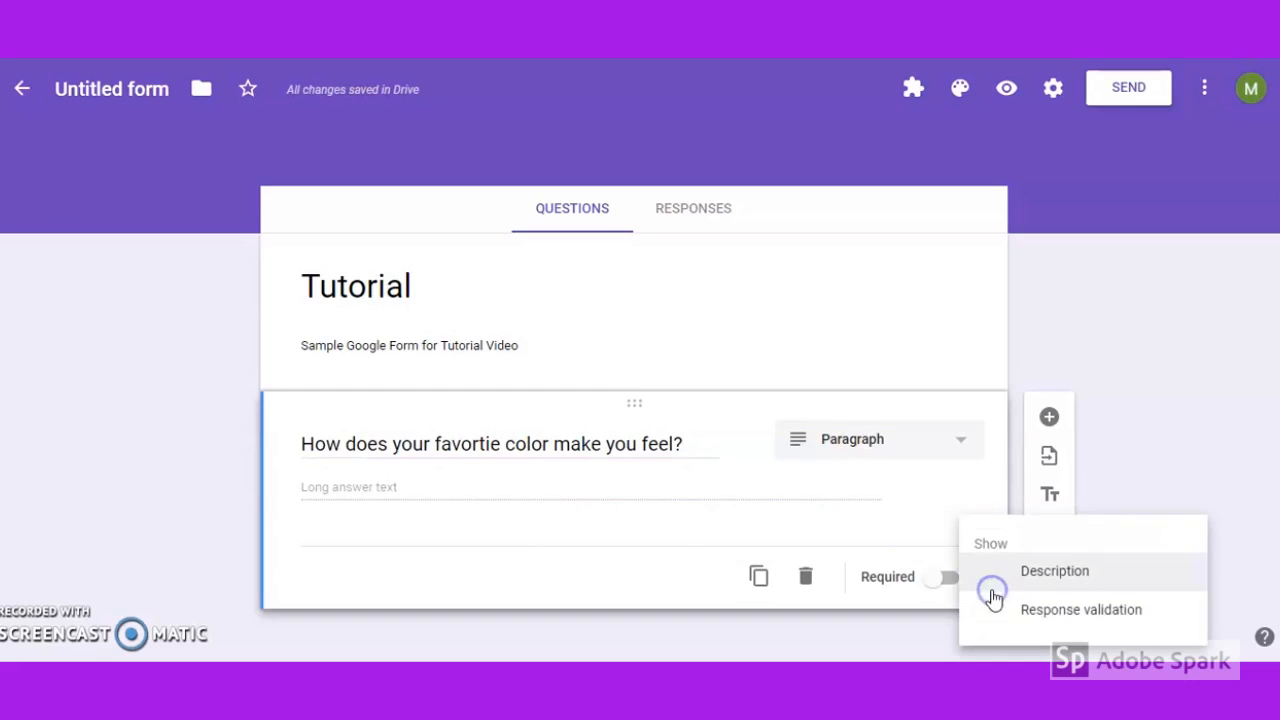
left_click(1045, 575)
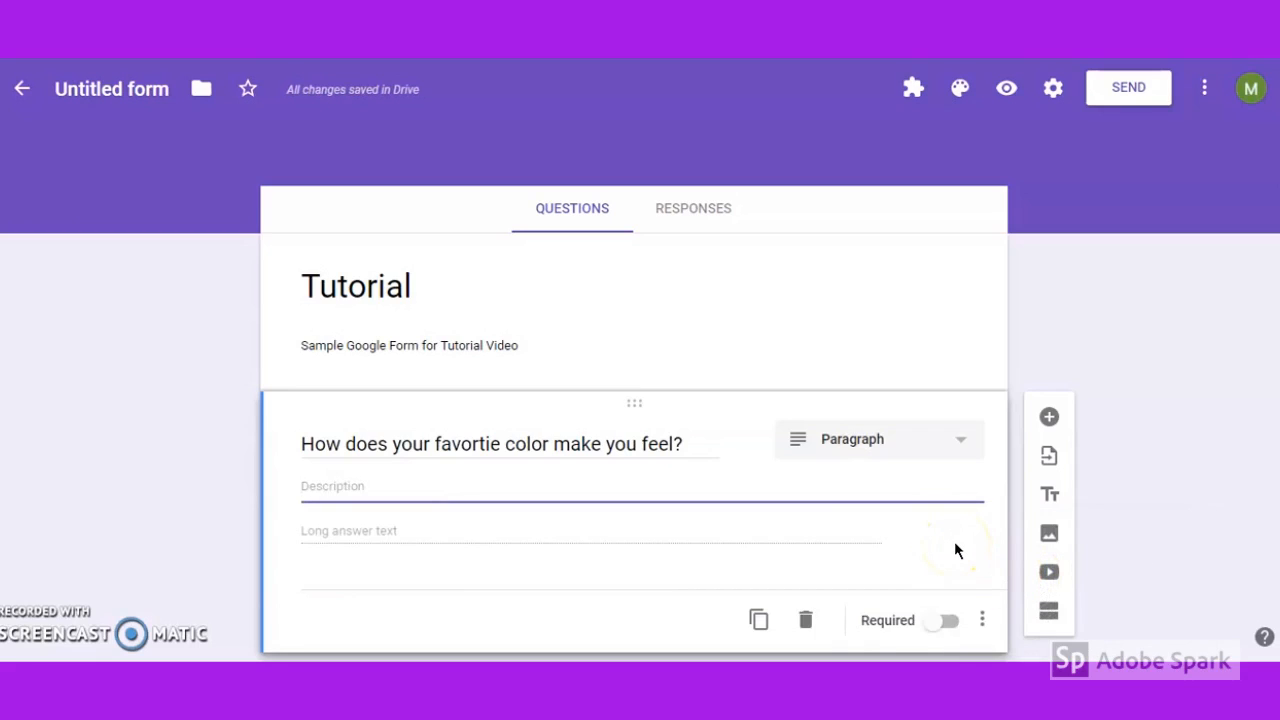
left_click(982, 620)
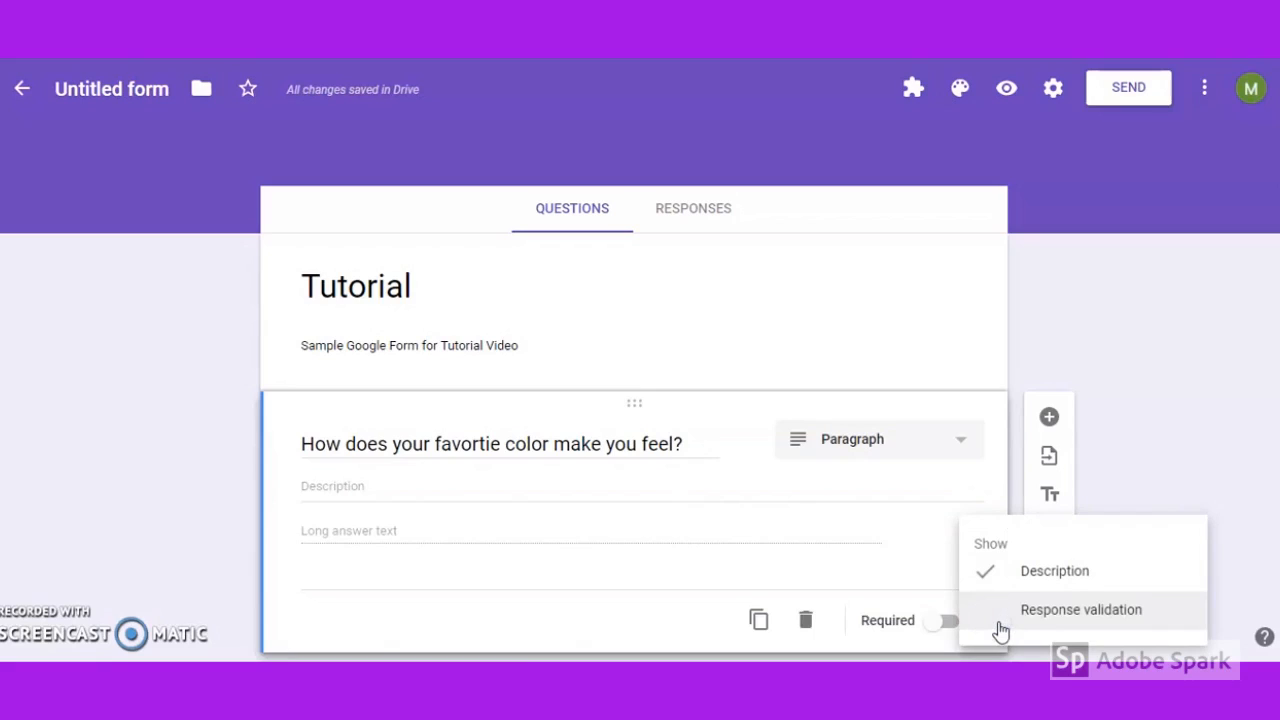
left_click(997, 625)
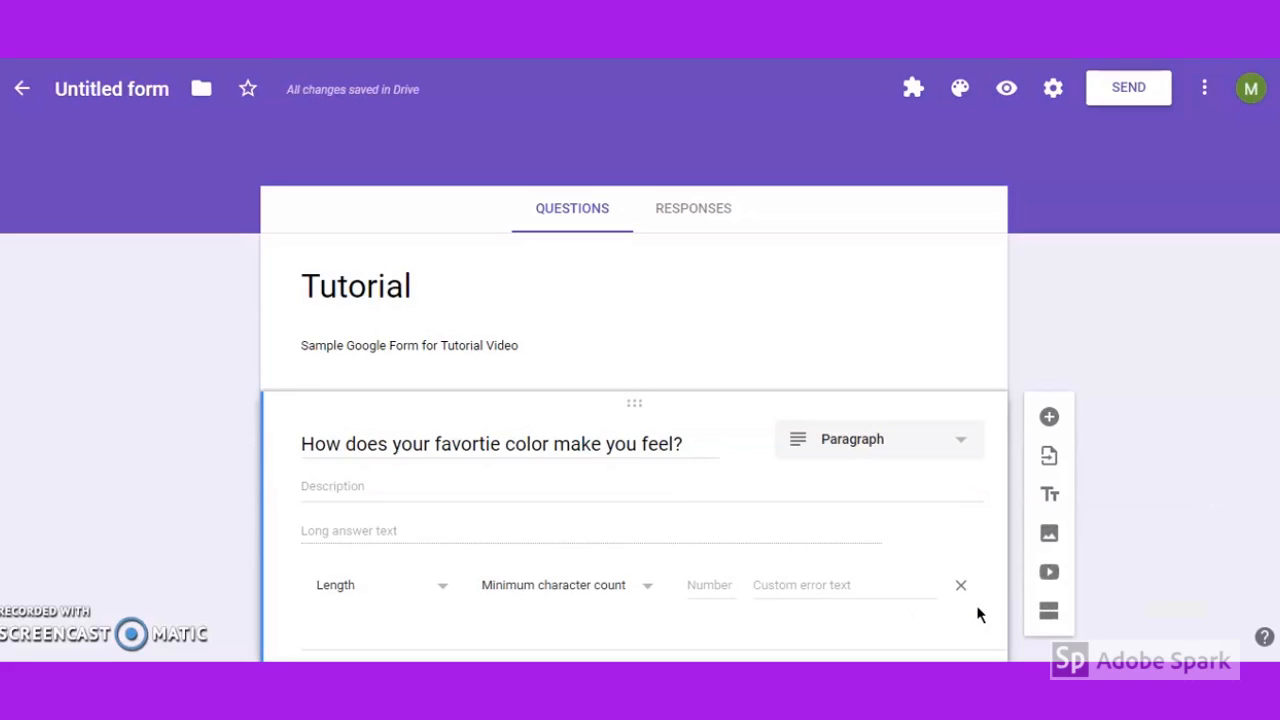
Review the Length validation conditions on the Paragraph question, and switch its response validation to Regular expression.
left_click(367, 600)
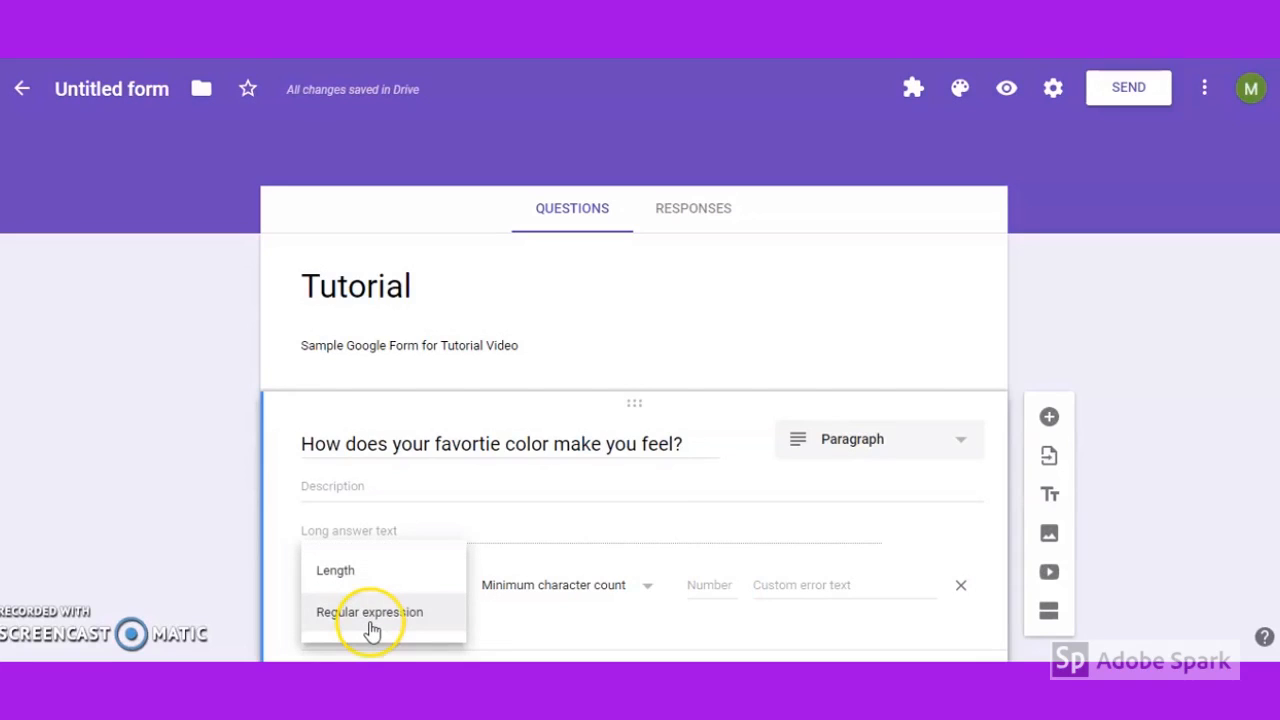
left_click(378, 570)
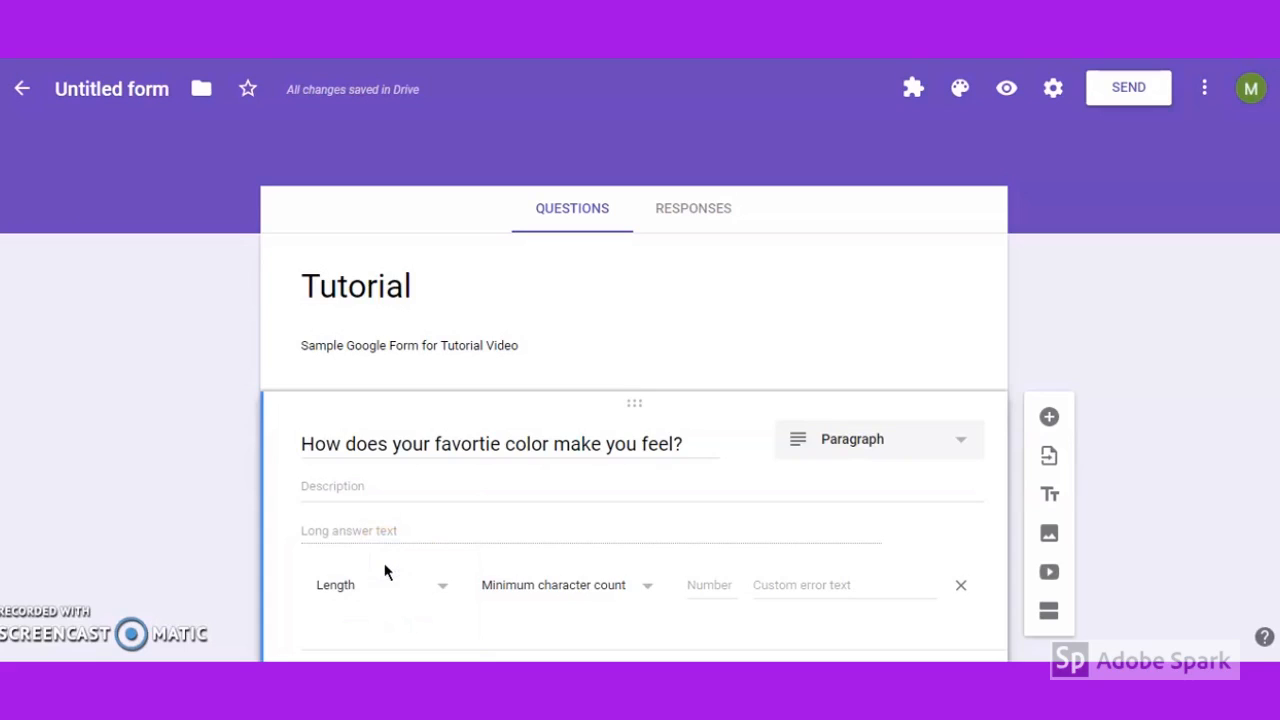
left_click(606, 590)
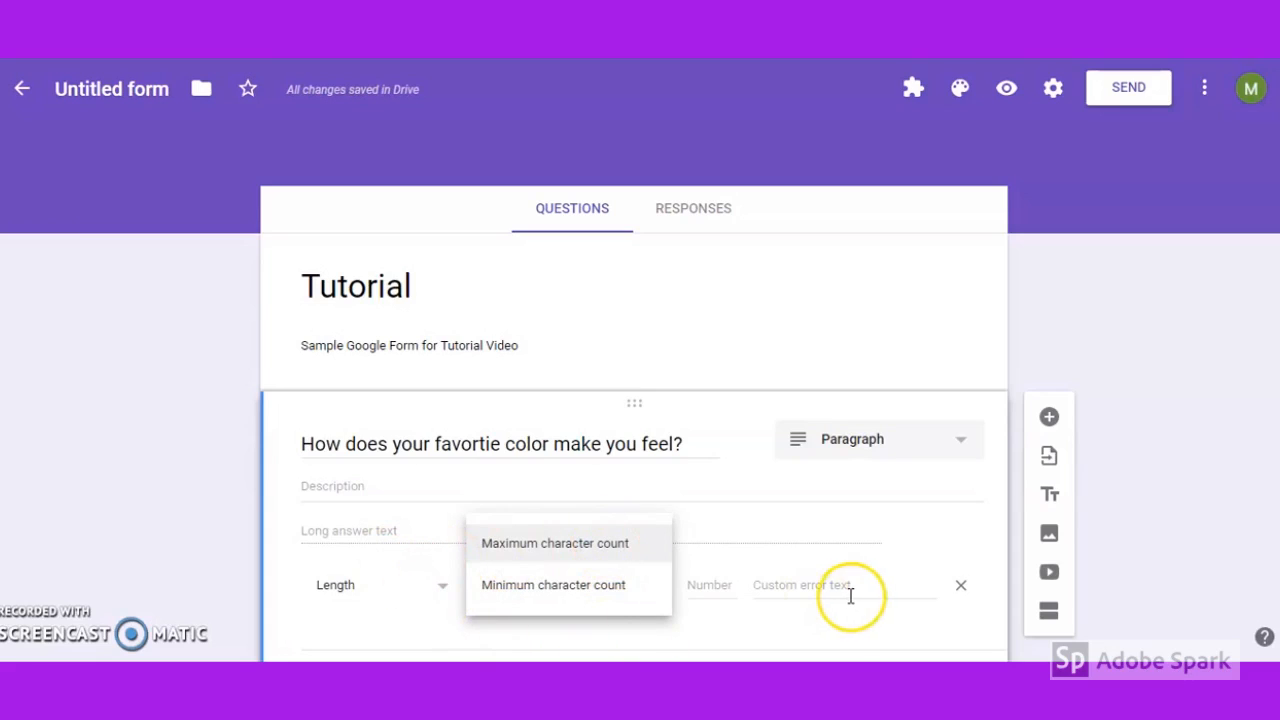
left_click(394, 585)
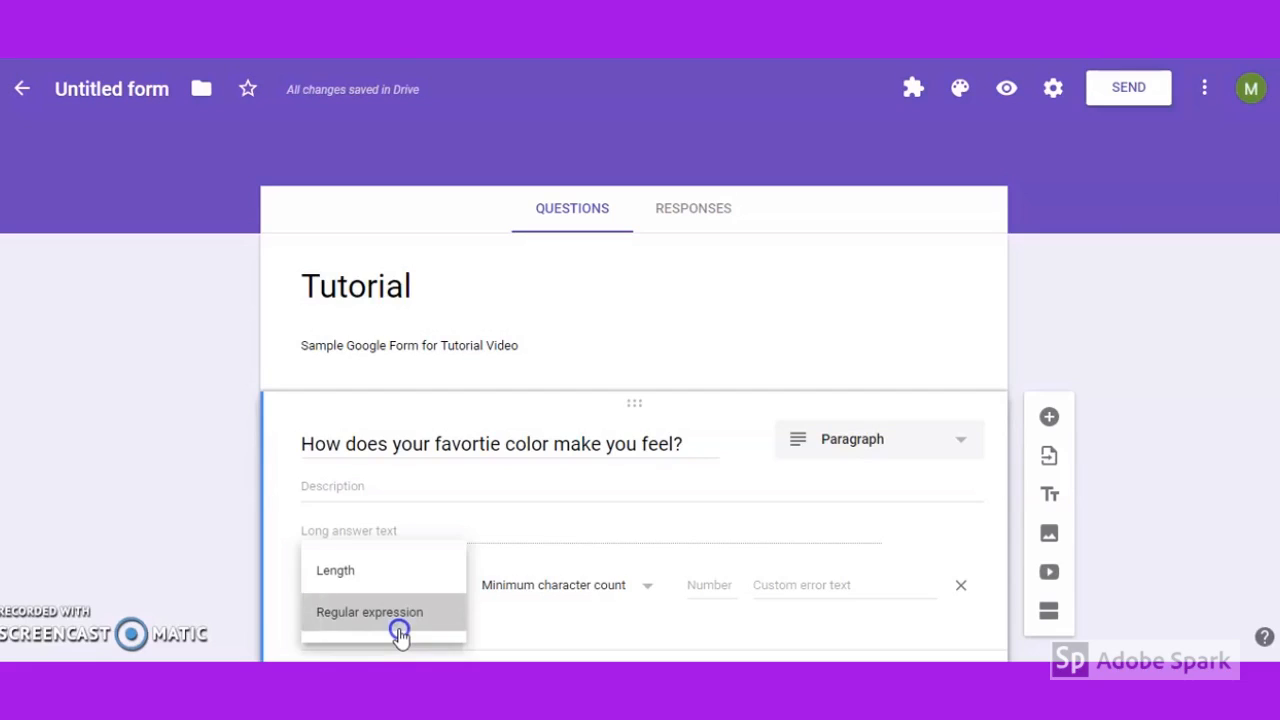
left_click(400, 628)
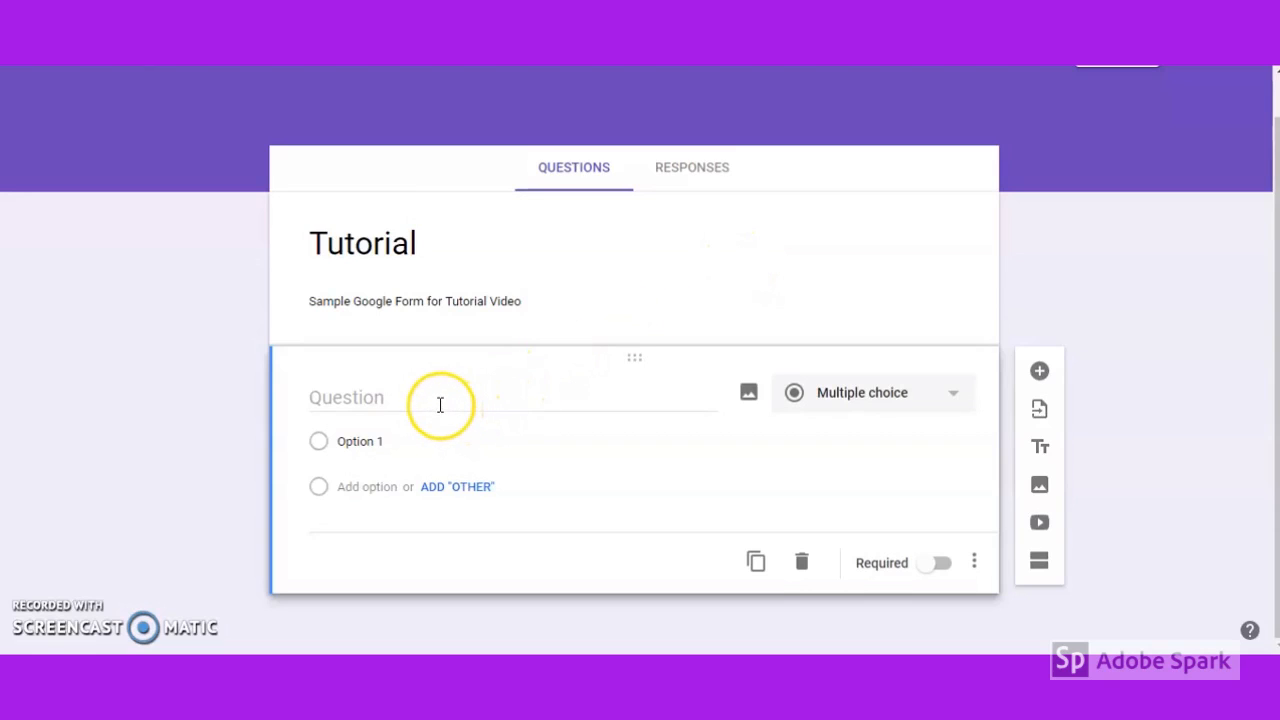
Enter "What is your favorite color?" as the text of the blank Multiple choice question.
left_click(438, 402)
type("What is your favorite color?")
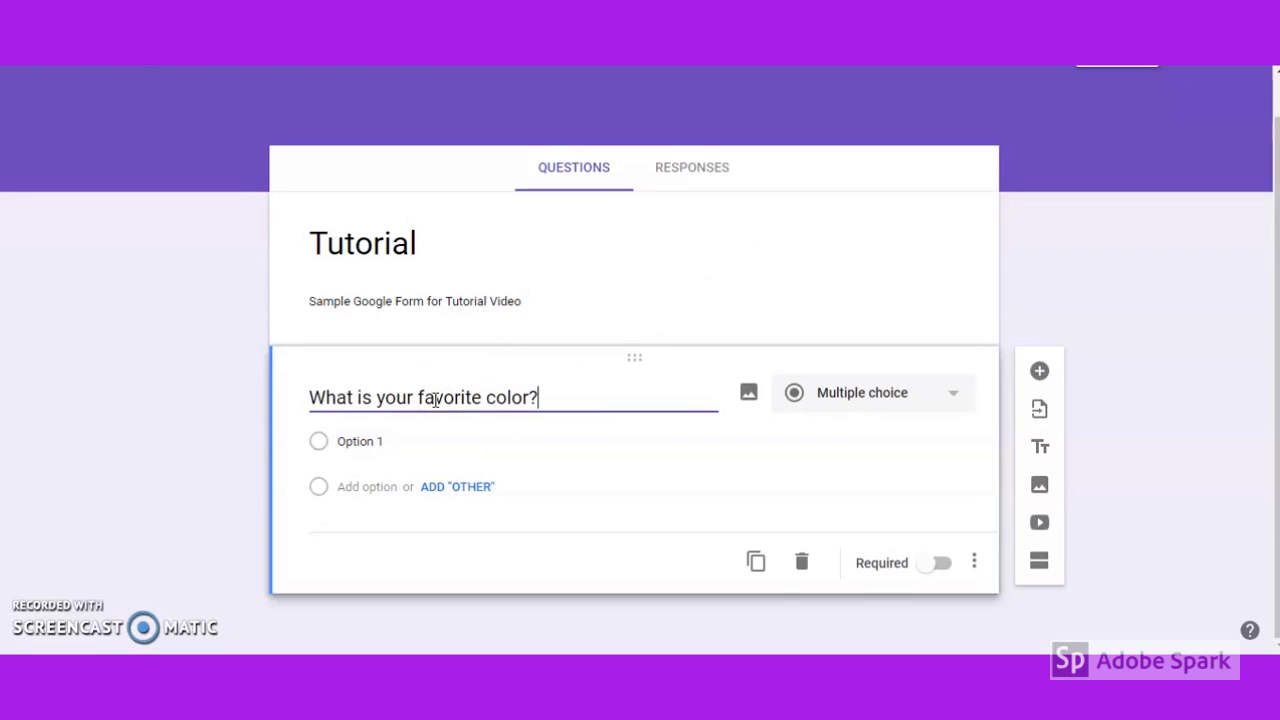
key("Return")
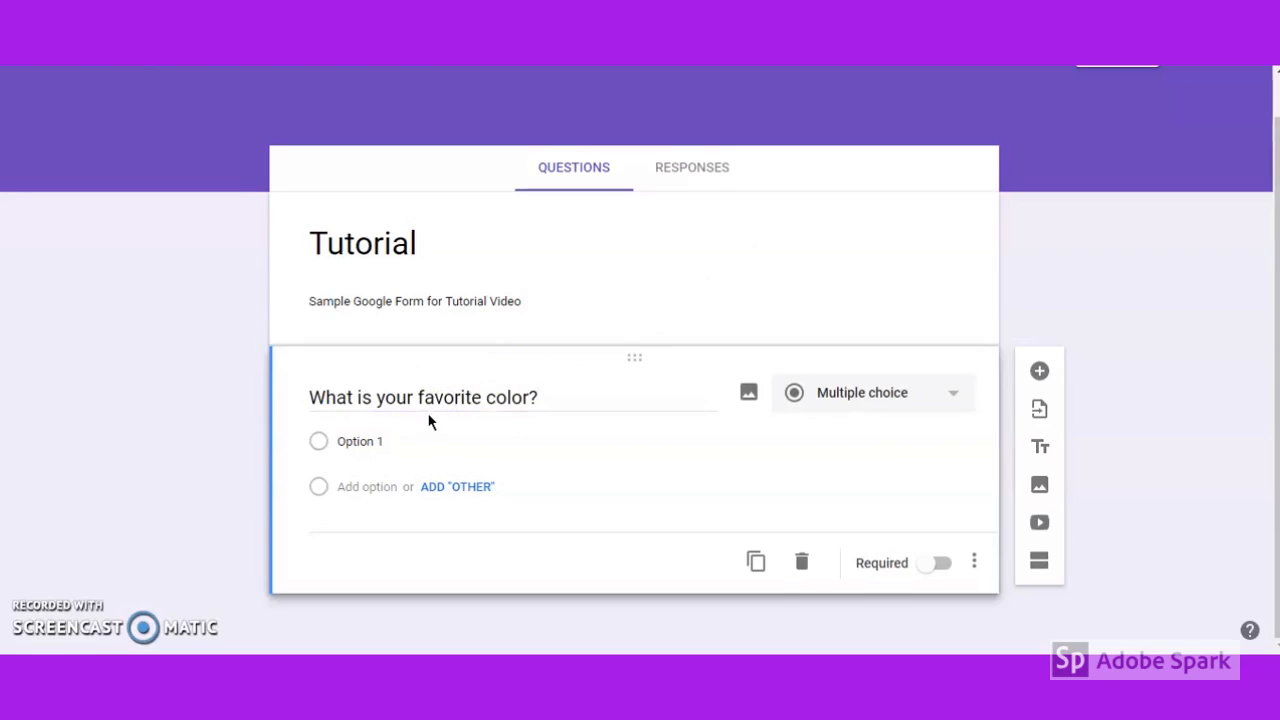
Give the Multiple choice question the answer options Blue, Red and Yellow.
left_click(385, 443)
type("Blue")
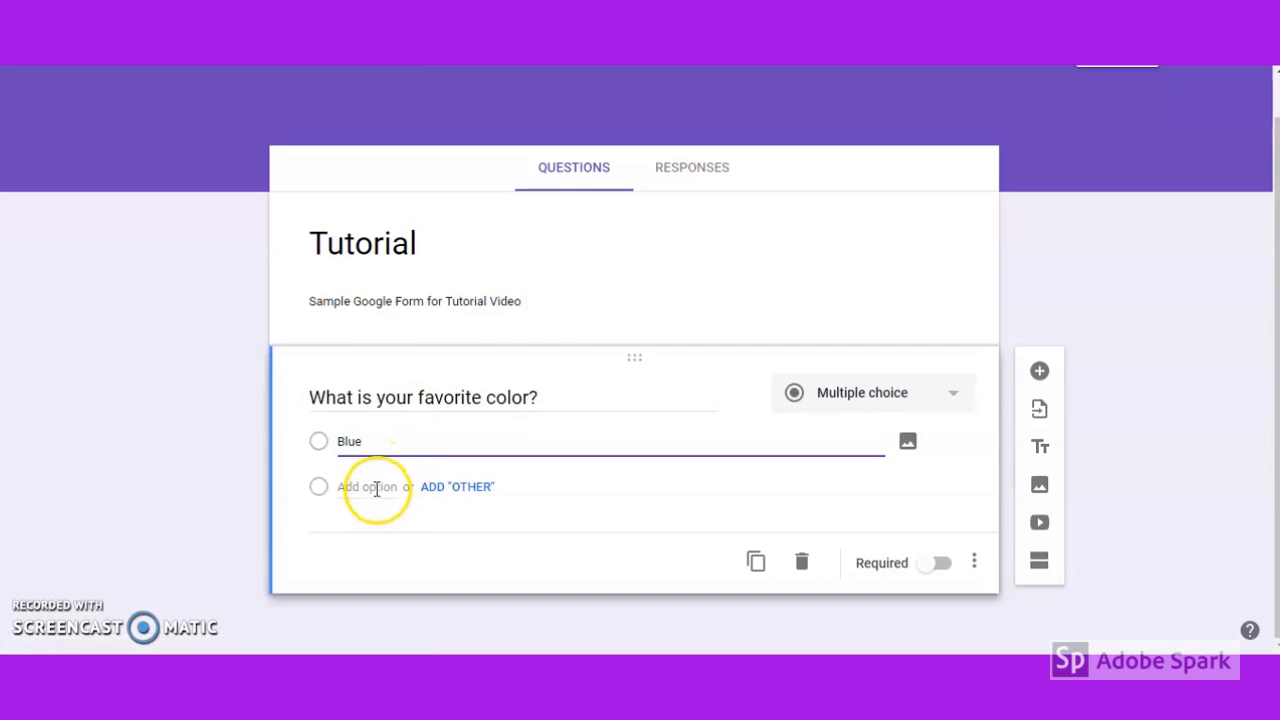
left_click(375, 487)
type("Red")
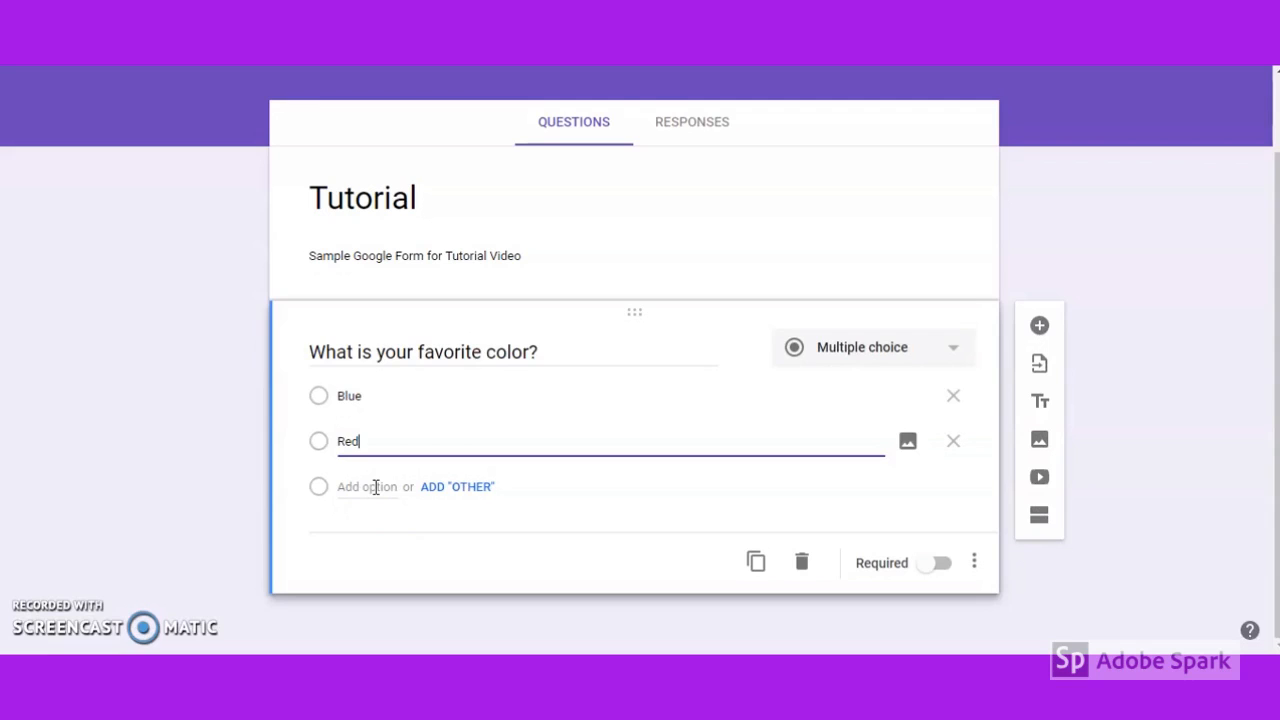
left_click(376, 488)
type("Yellow")
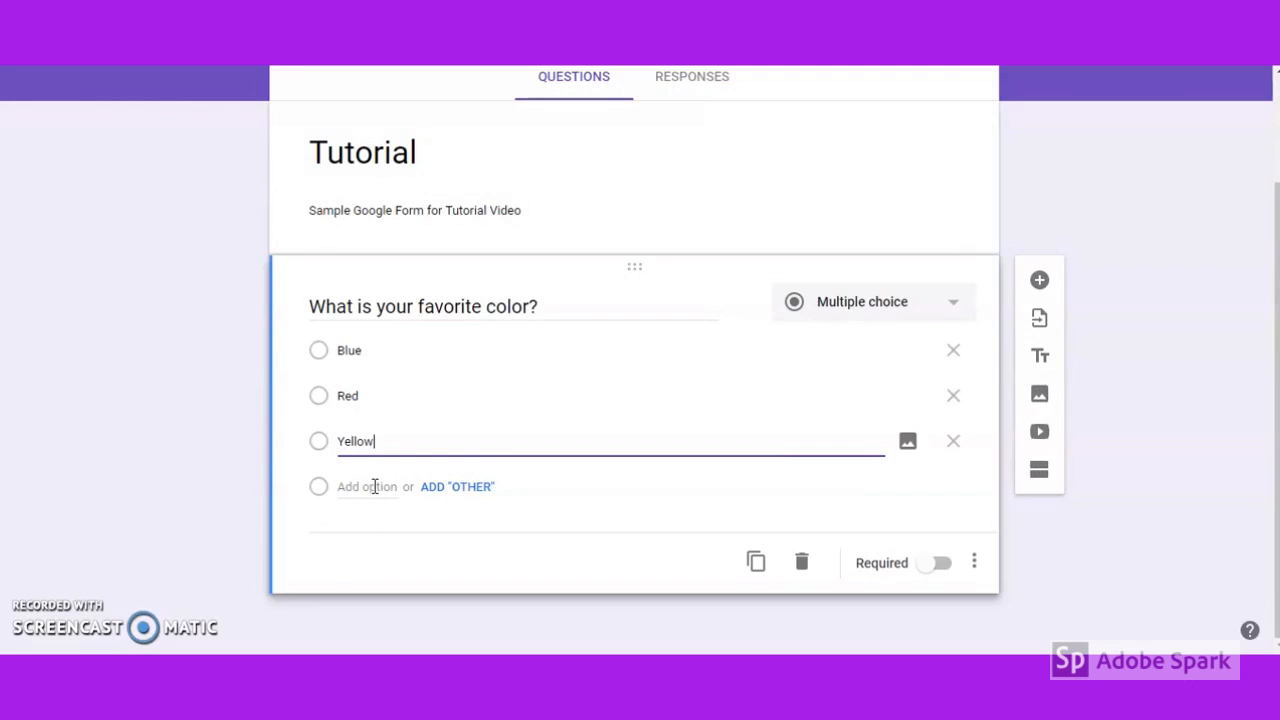
Add an "Other" option to the Multiple choice question and show its Description field.
left_click(471, 488)
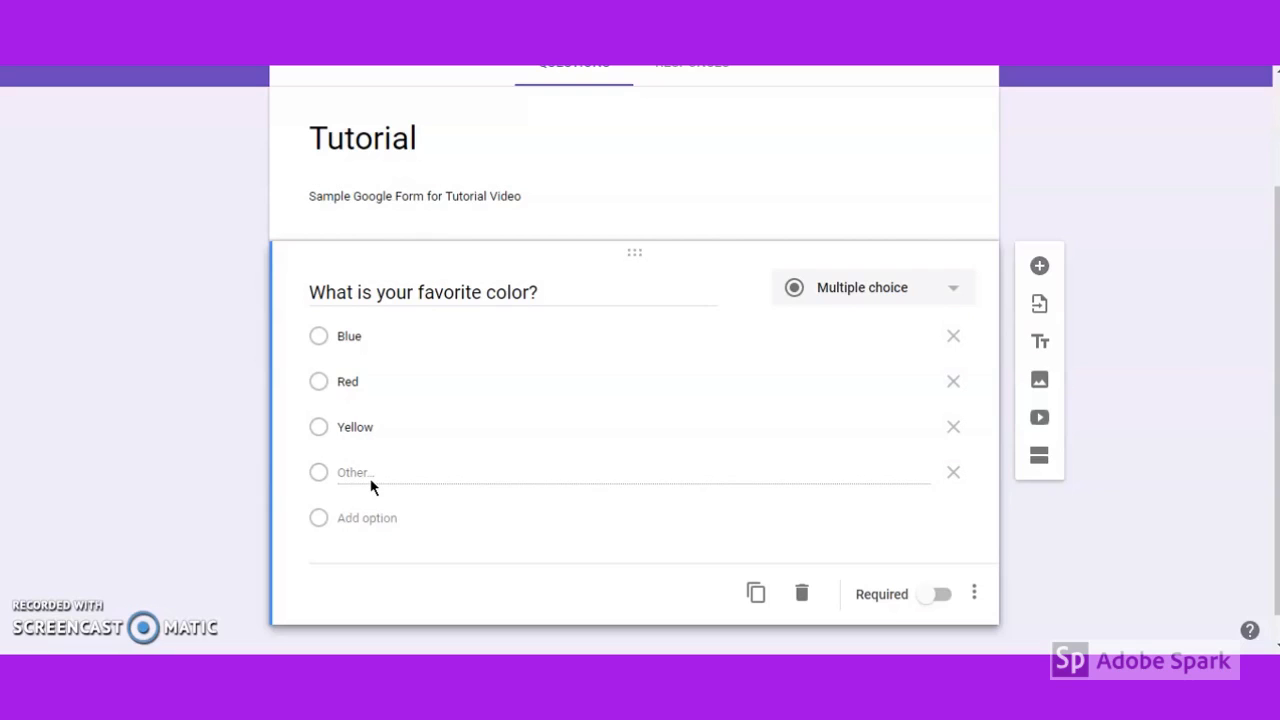
left_click(974, 600)
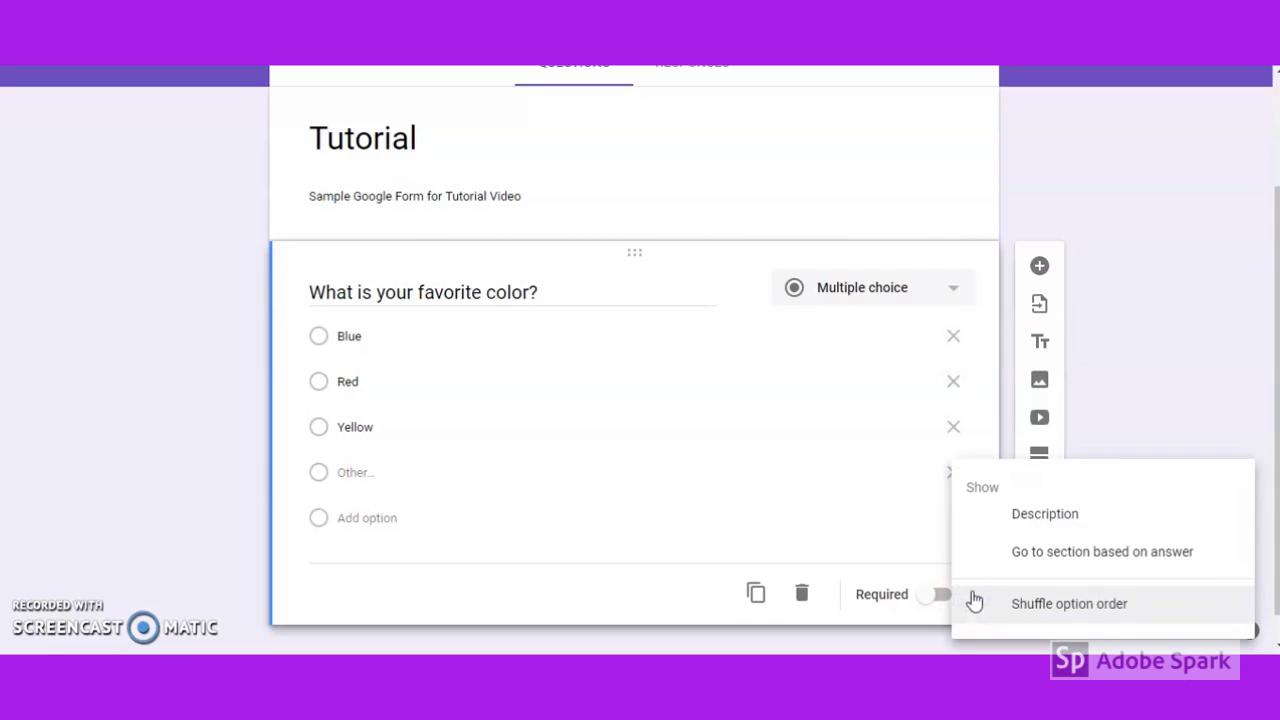
left_click(1016, 525)
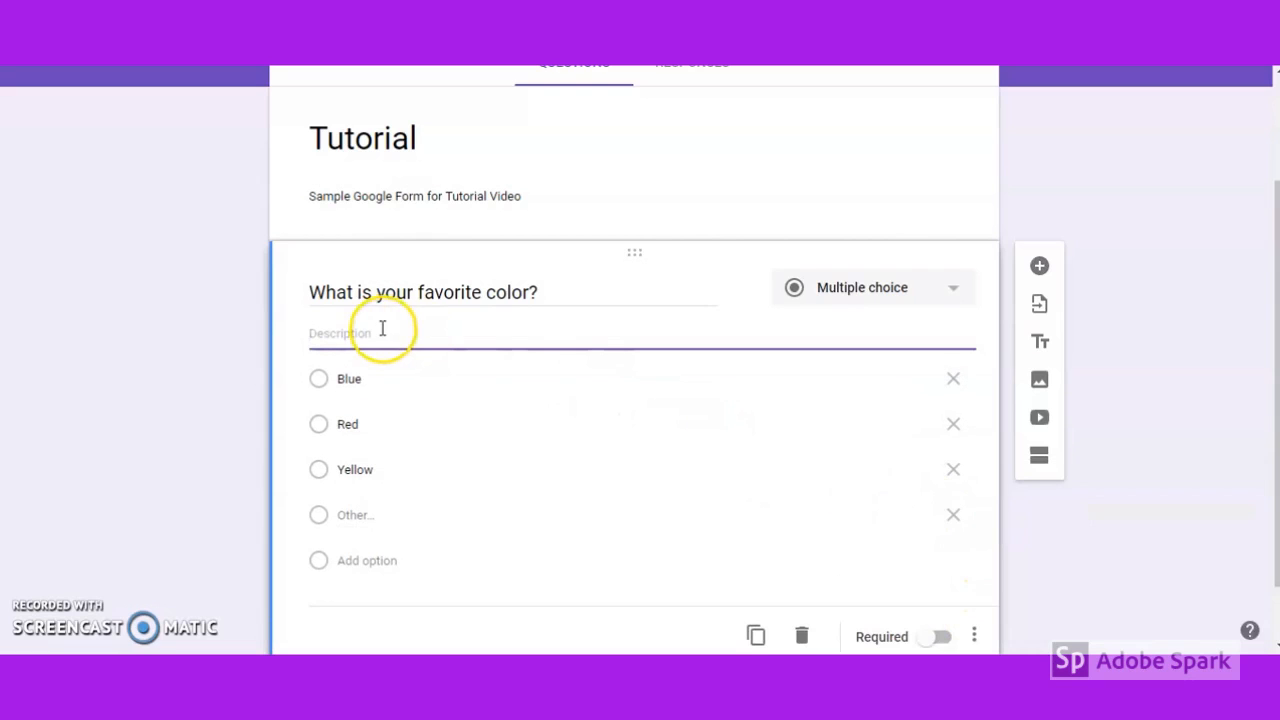
left_click(476, 320)
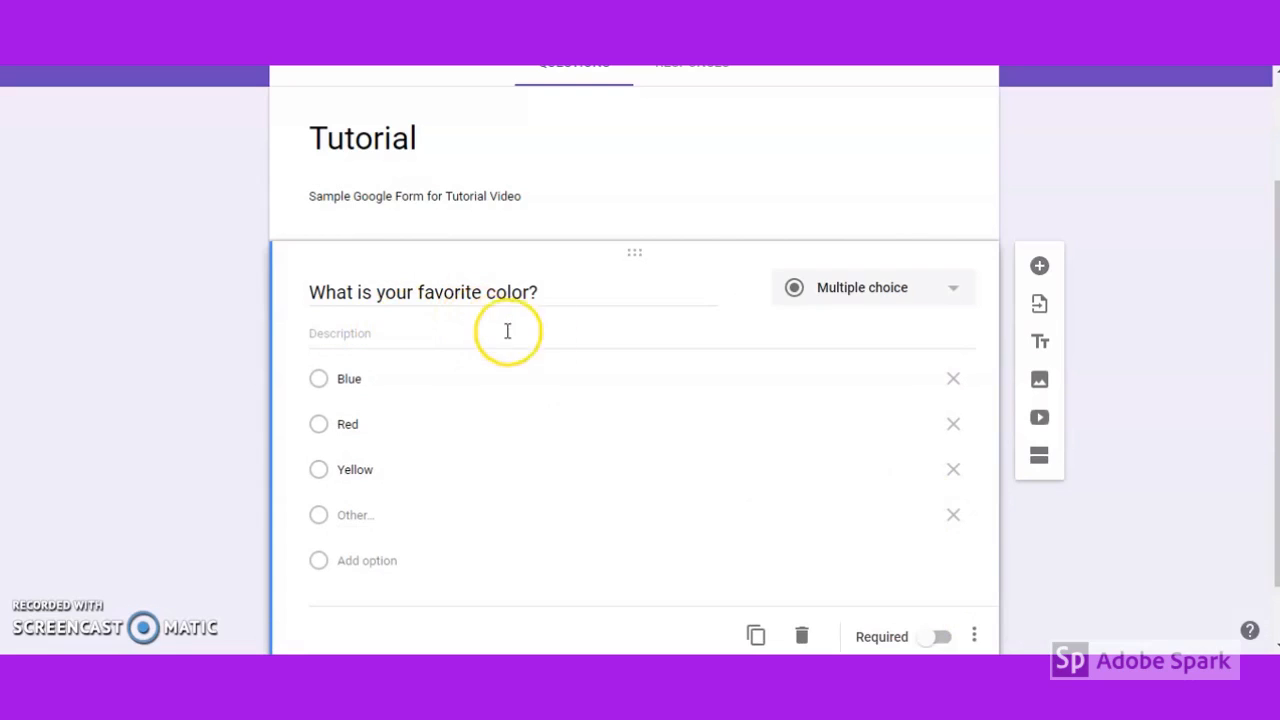
Turn on Go to section based on answer and Shuffle option order for the Multiple choice question, checking Yellow's destination choices.
left_click(974, 637)
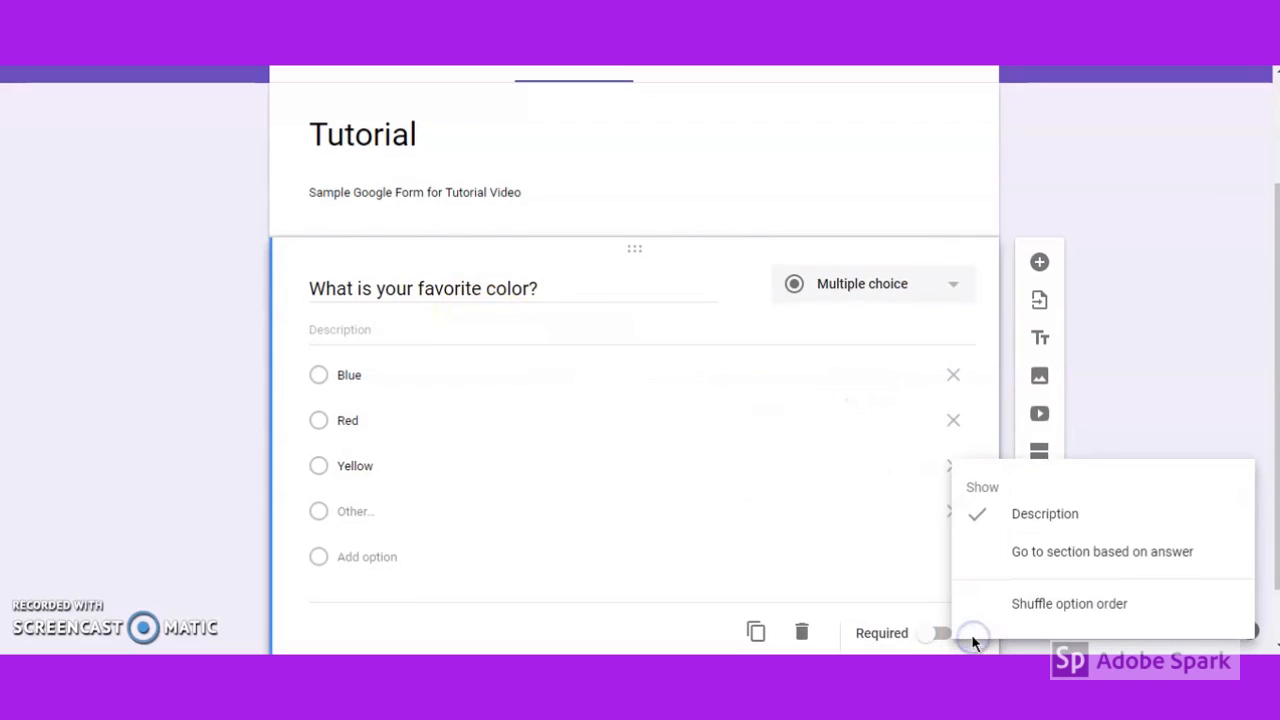
left_click(975, 562)
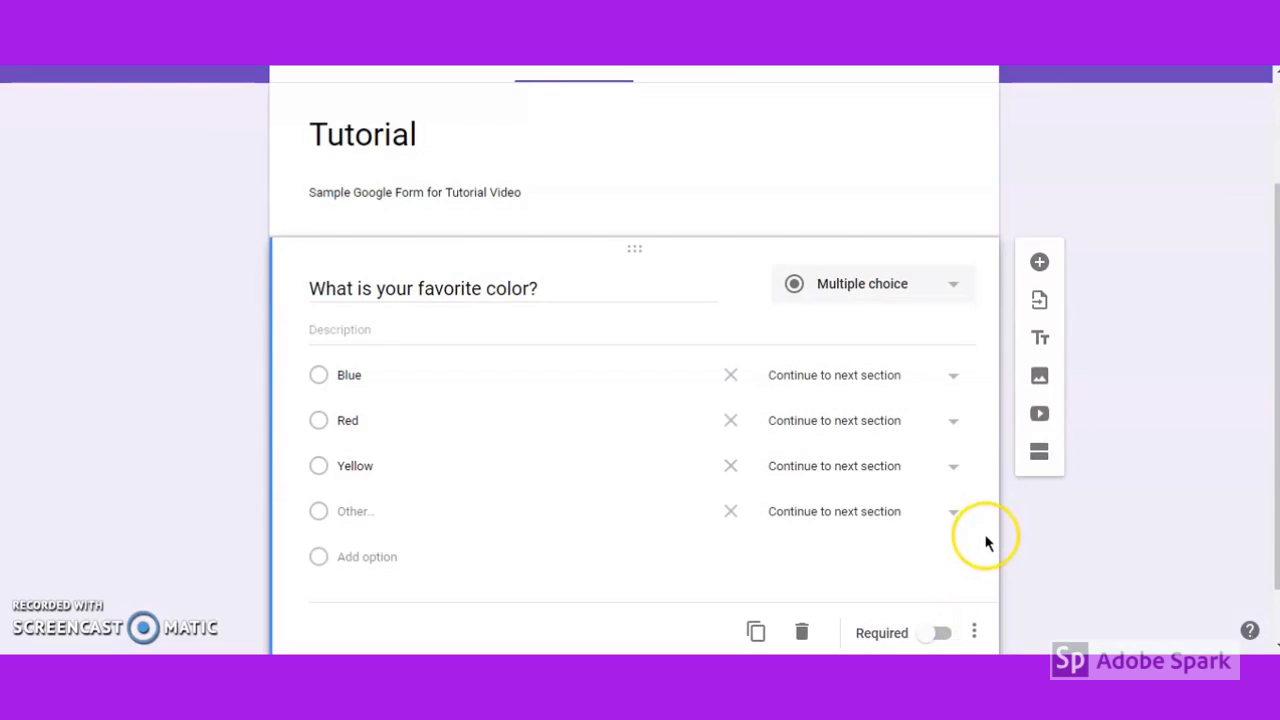
left_click(955, 468)
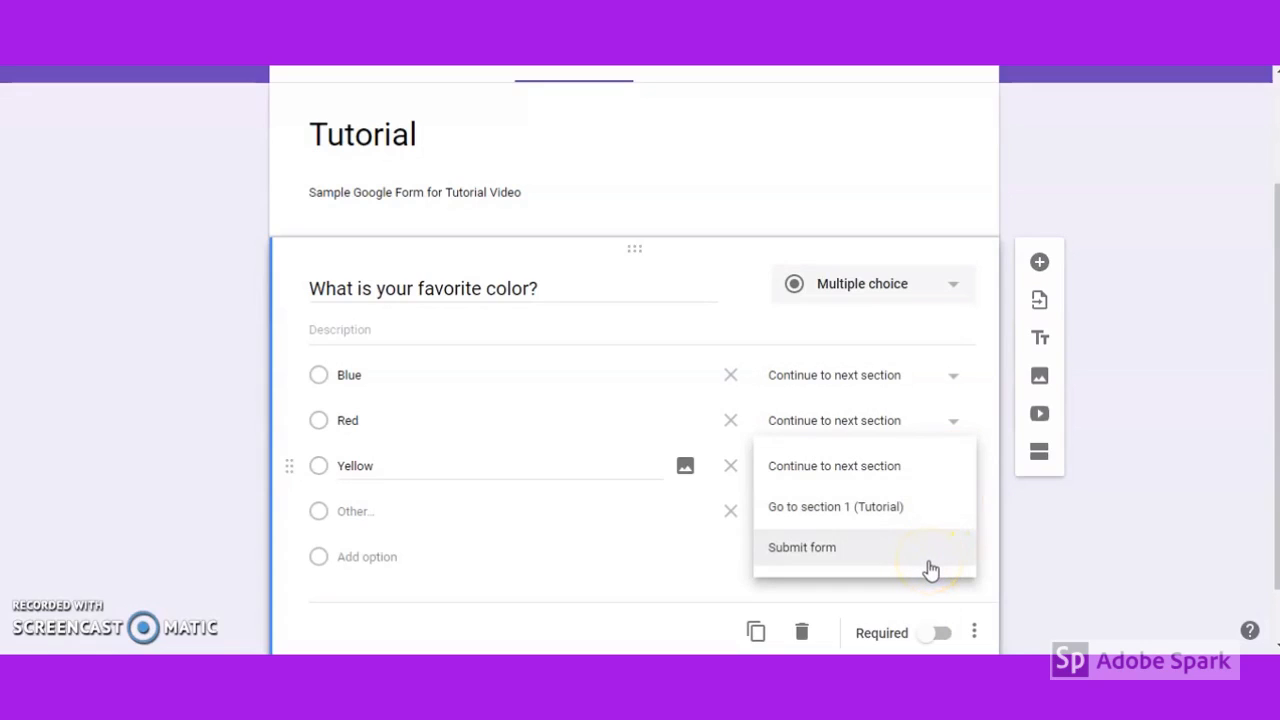
left_click(1012, 609)
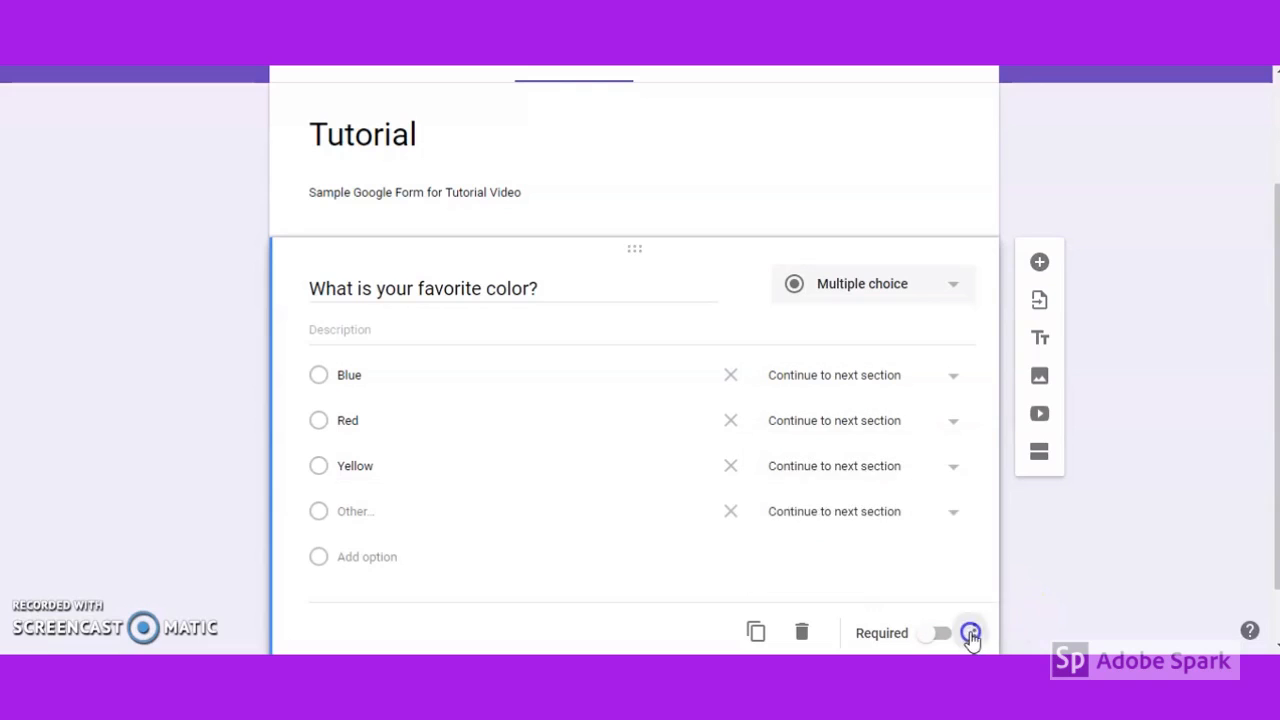
left_click(971, 635)
left_click(1018, 606)
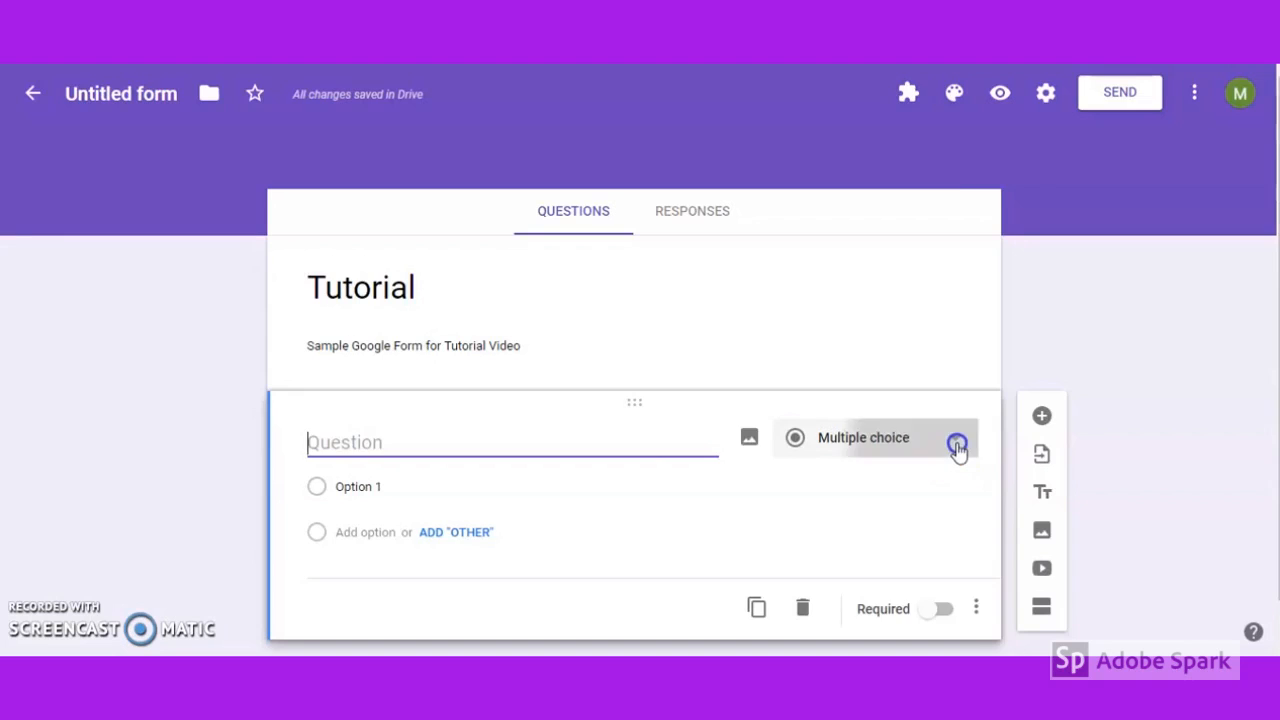
Change the blank question's type to Checkboxes and enter "What is your favorite color?" as its text.
left_click(957, 449)
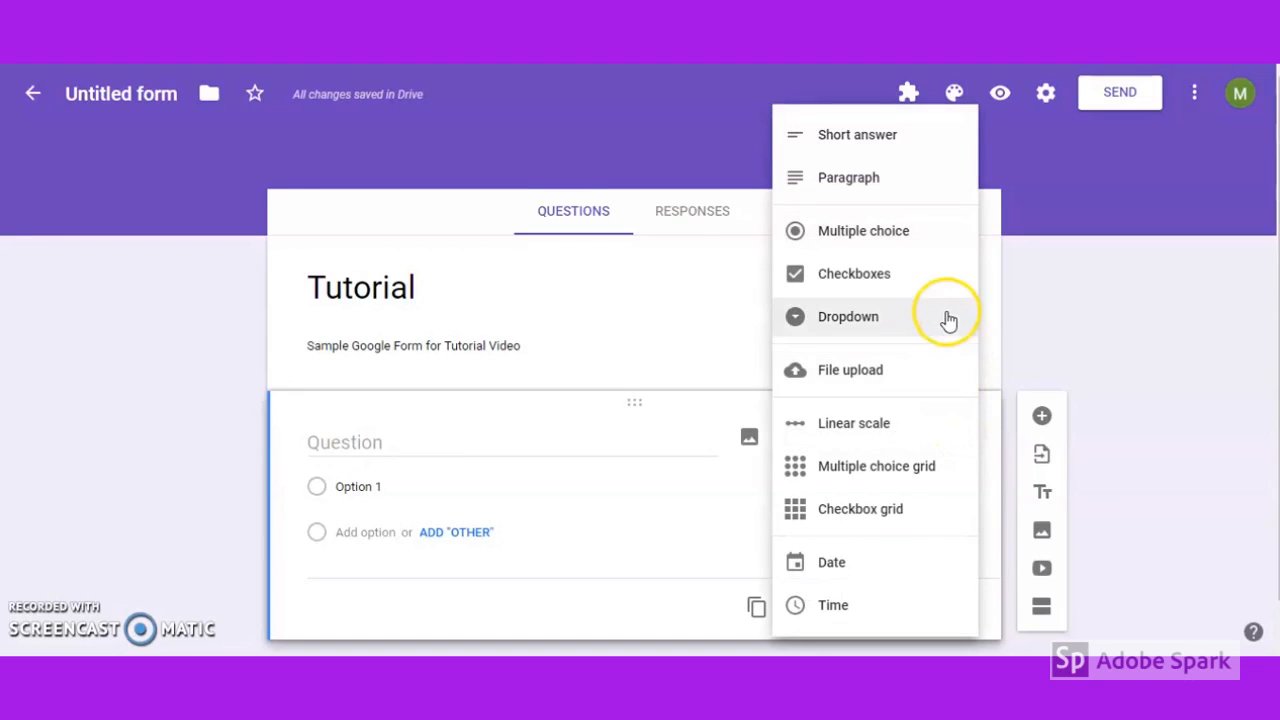
left_click(930, 288)
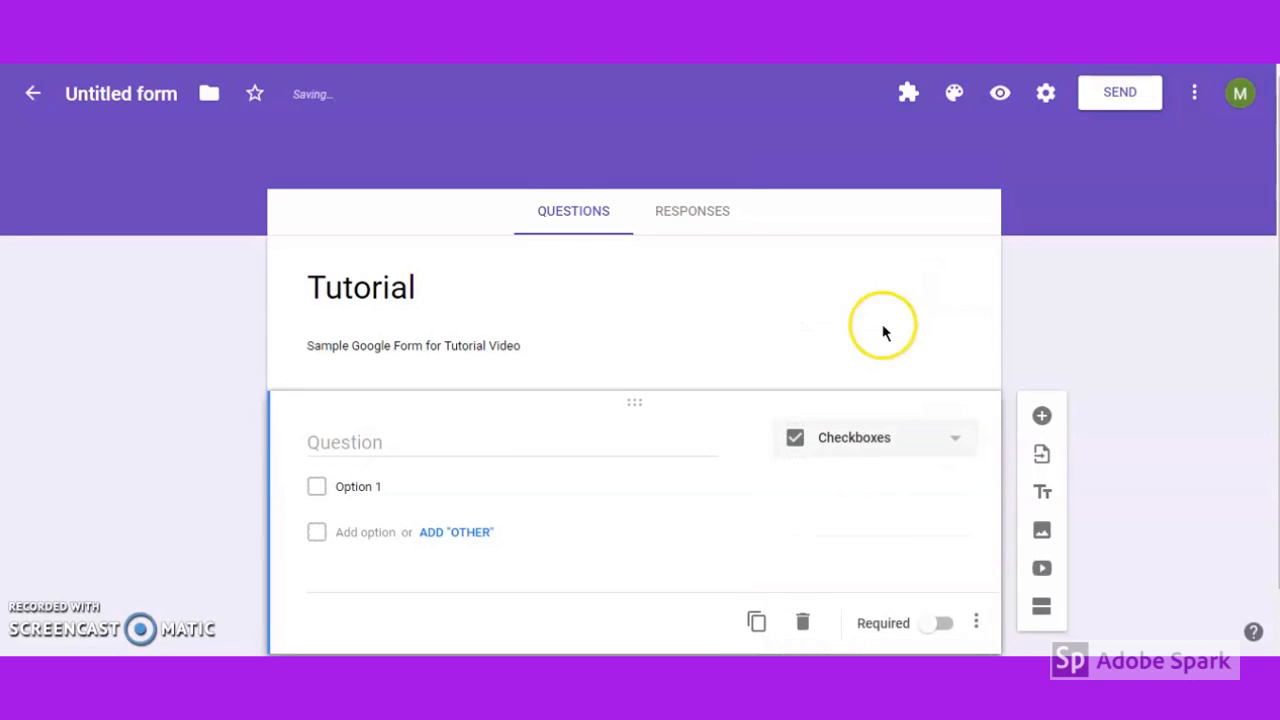
left_click(514, 441)
type("What is your favorite color?")
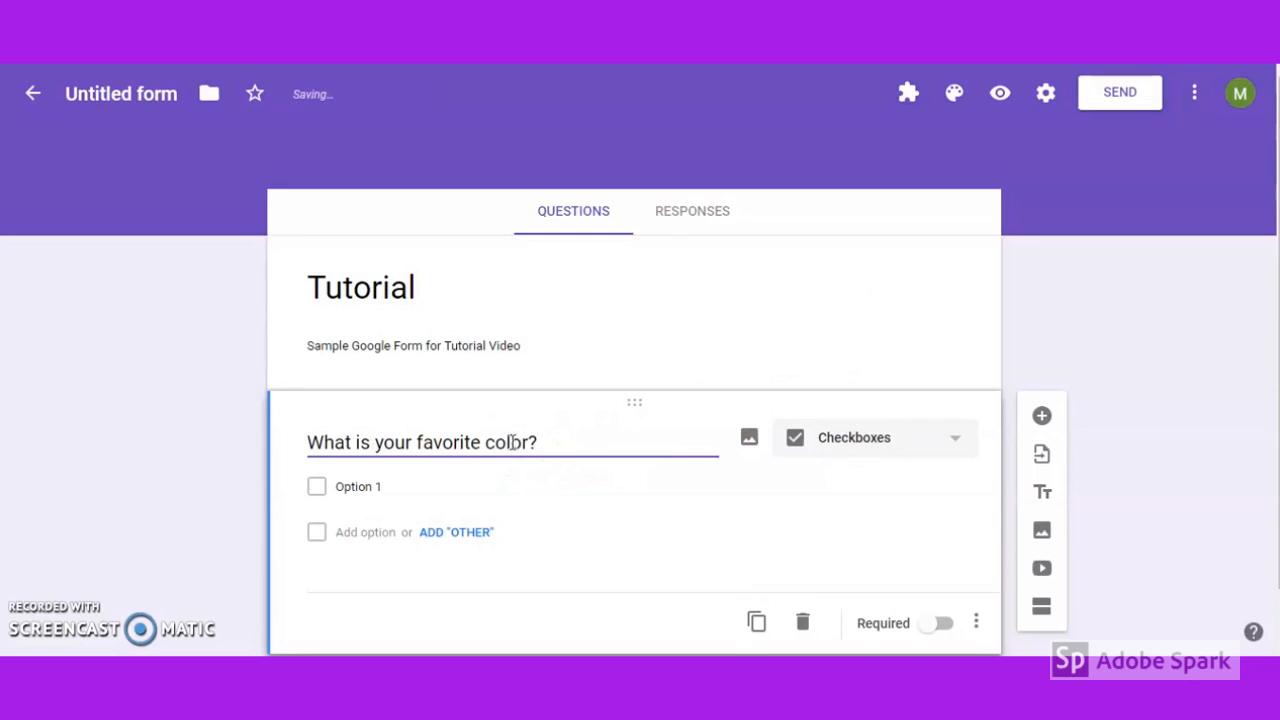
Give the Checkboxes question the answer options Blue, Red and Yellow.
left_click(396, 488)
type("Blue")
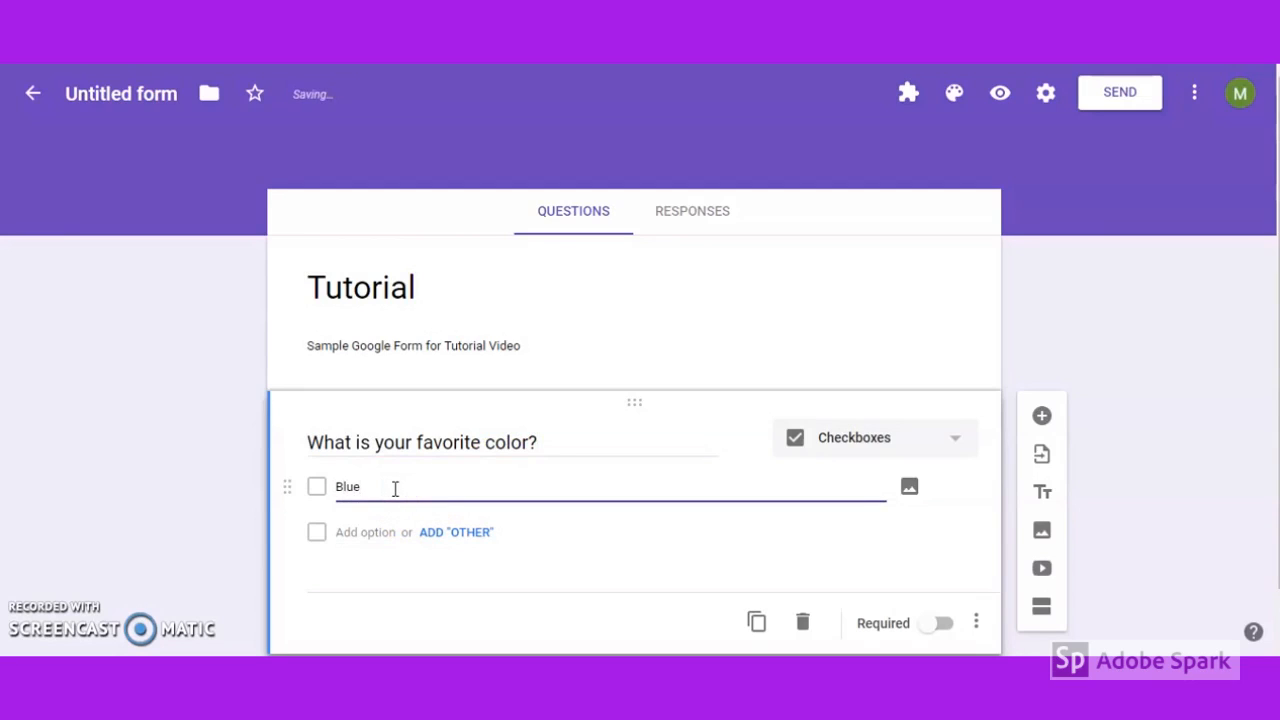
left_click(372, 528)
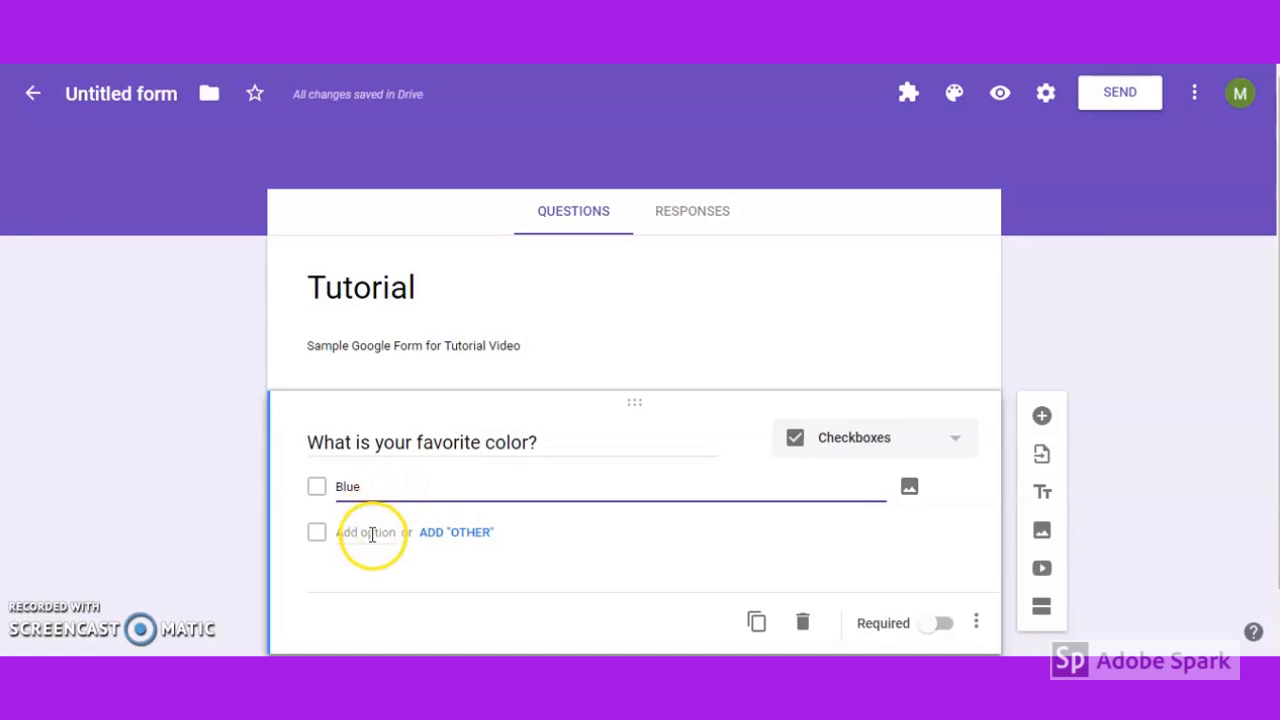
left_click(372, 530)
type("Red")
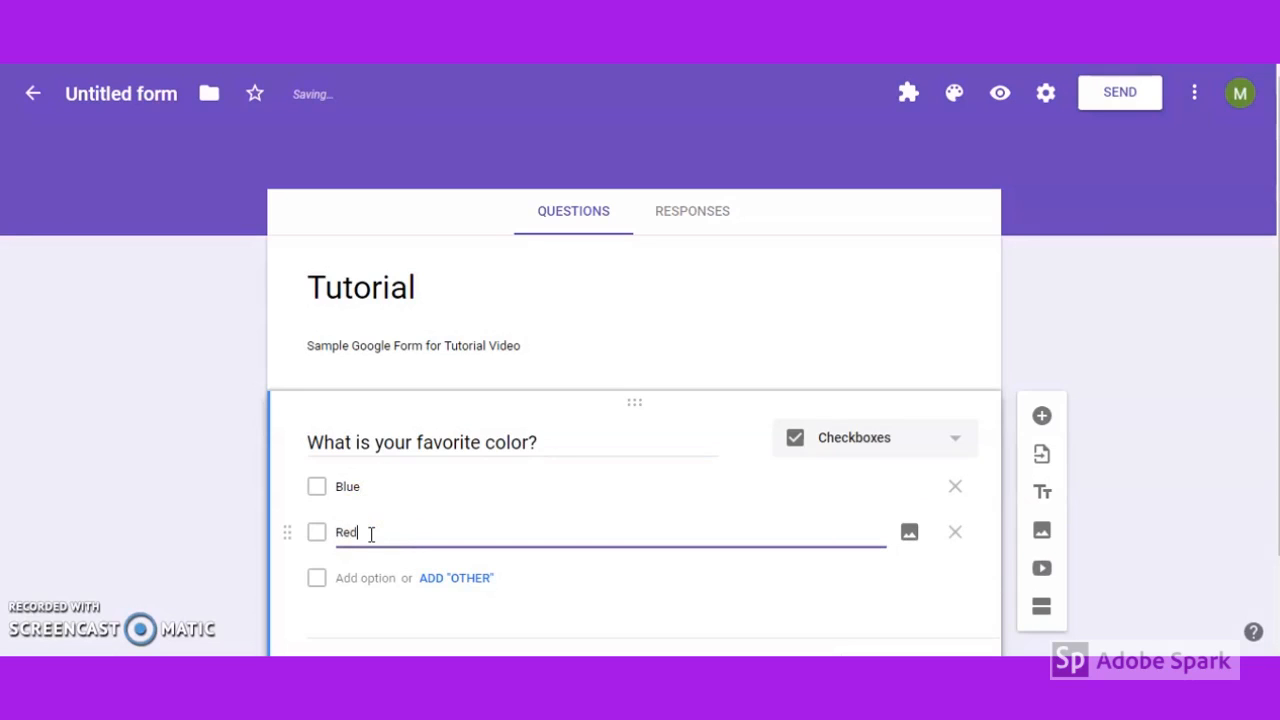
left_click(362, 605)
left_click(366, 595)
type("Yellow")
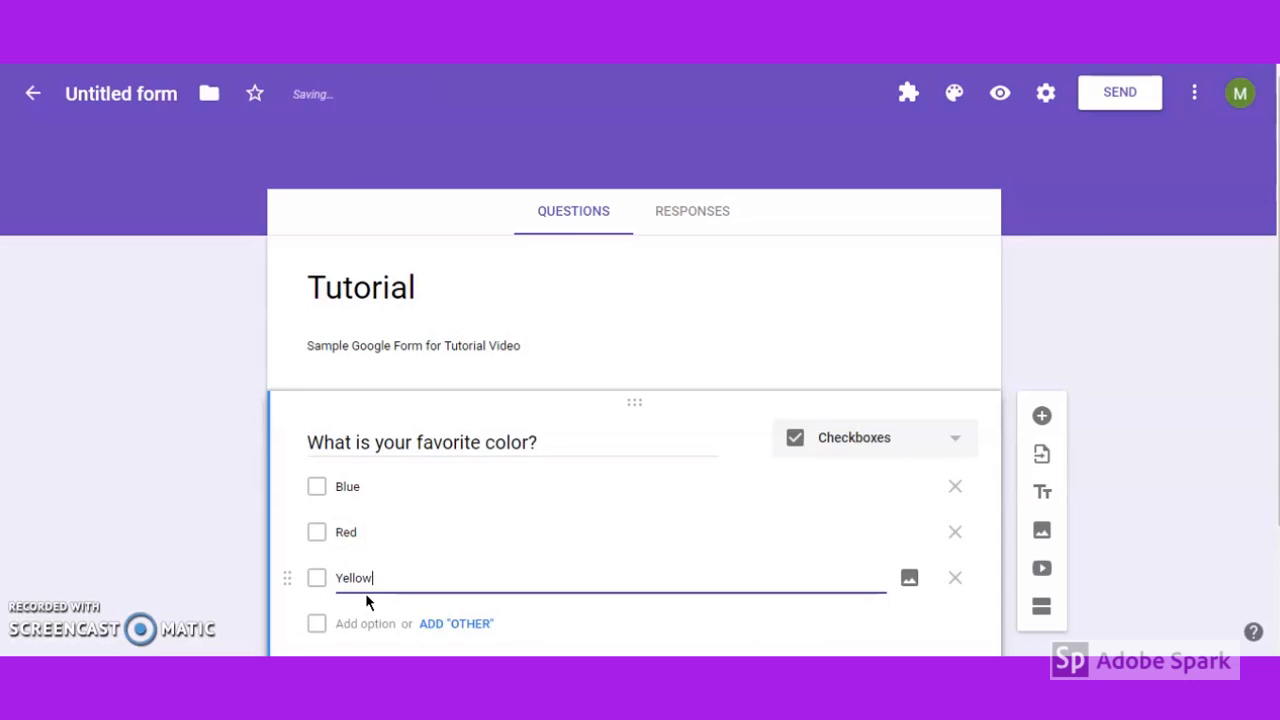
Add an "Other" option to the Checkboxes question and show its Description field.
scroll(365, 593, "down", 1)
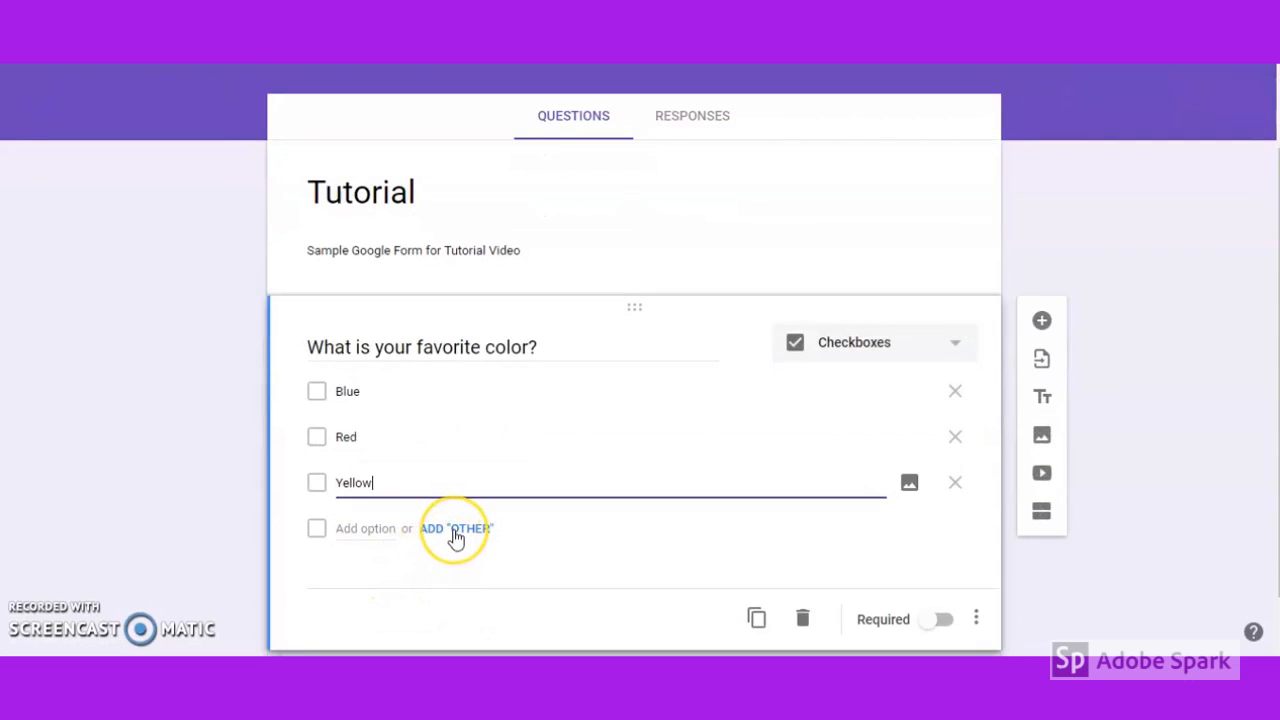
left_click(455, 537)
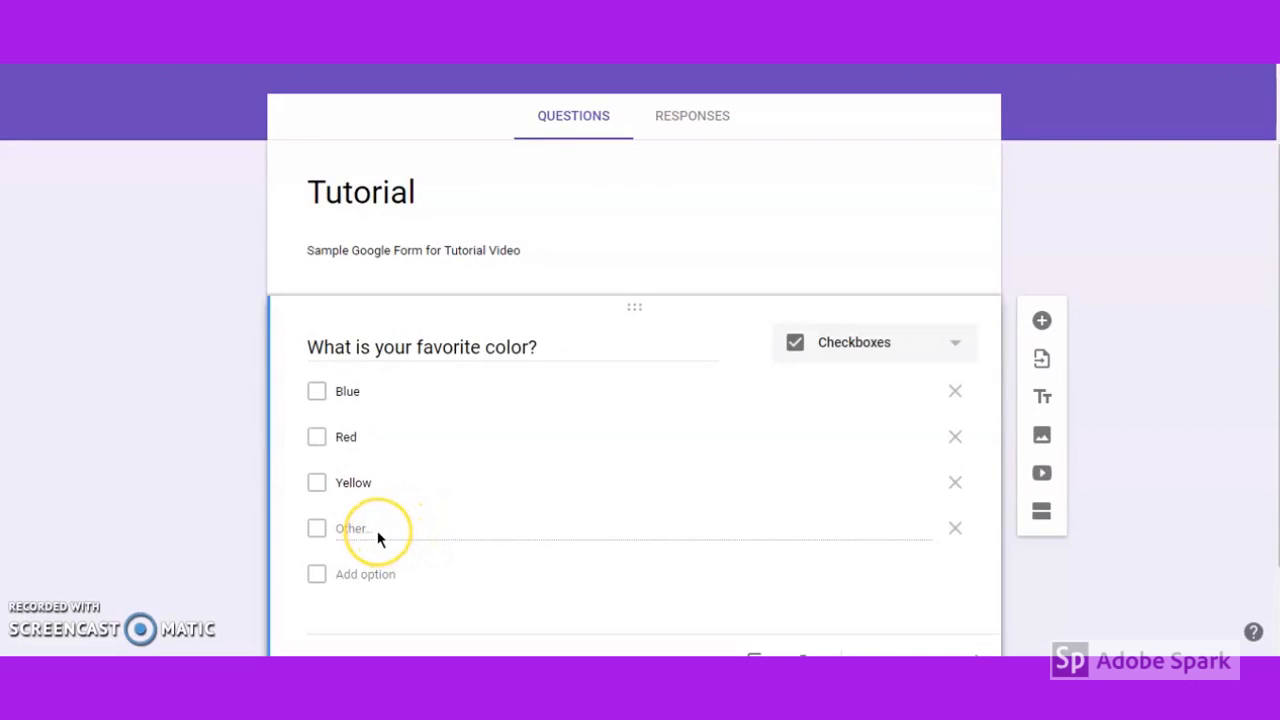
scroll(540, 566, "down", 1)
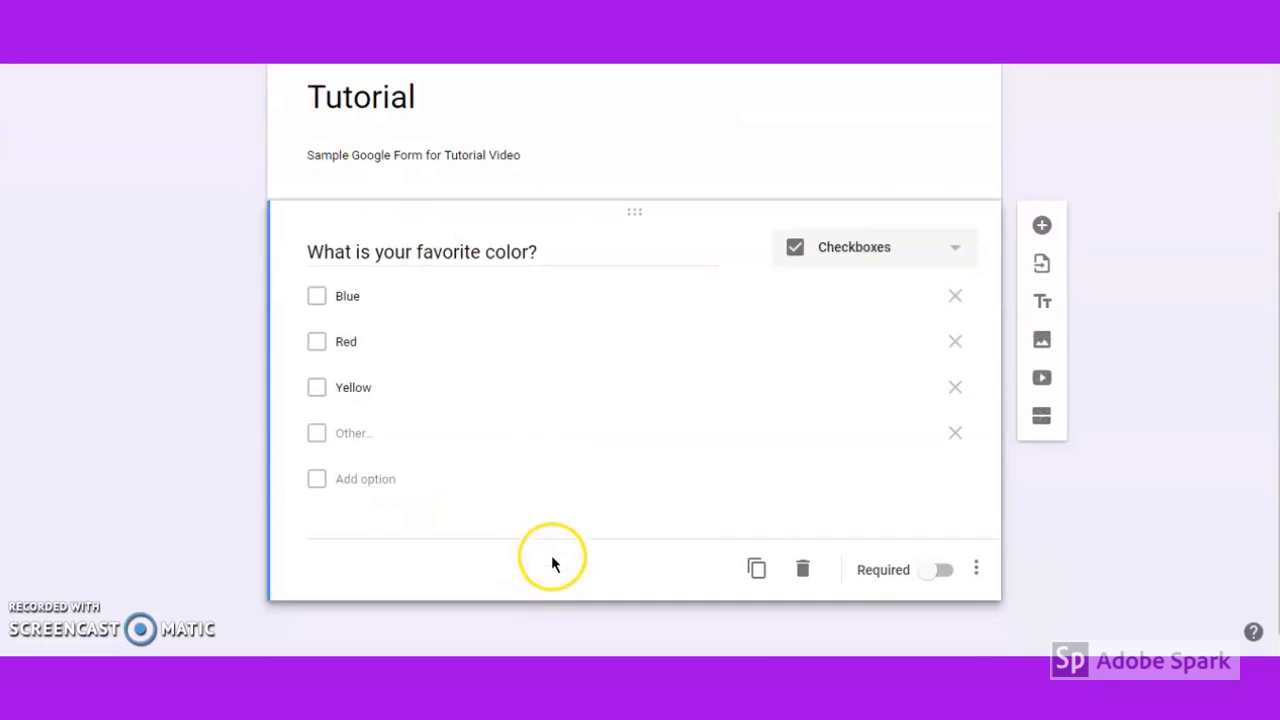
left_click(976, 566)
left_click(1018, 520)
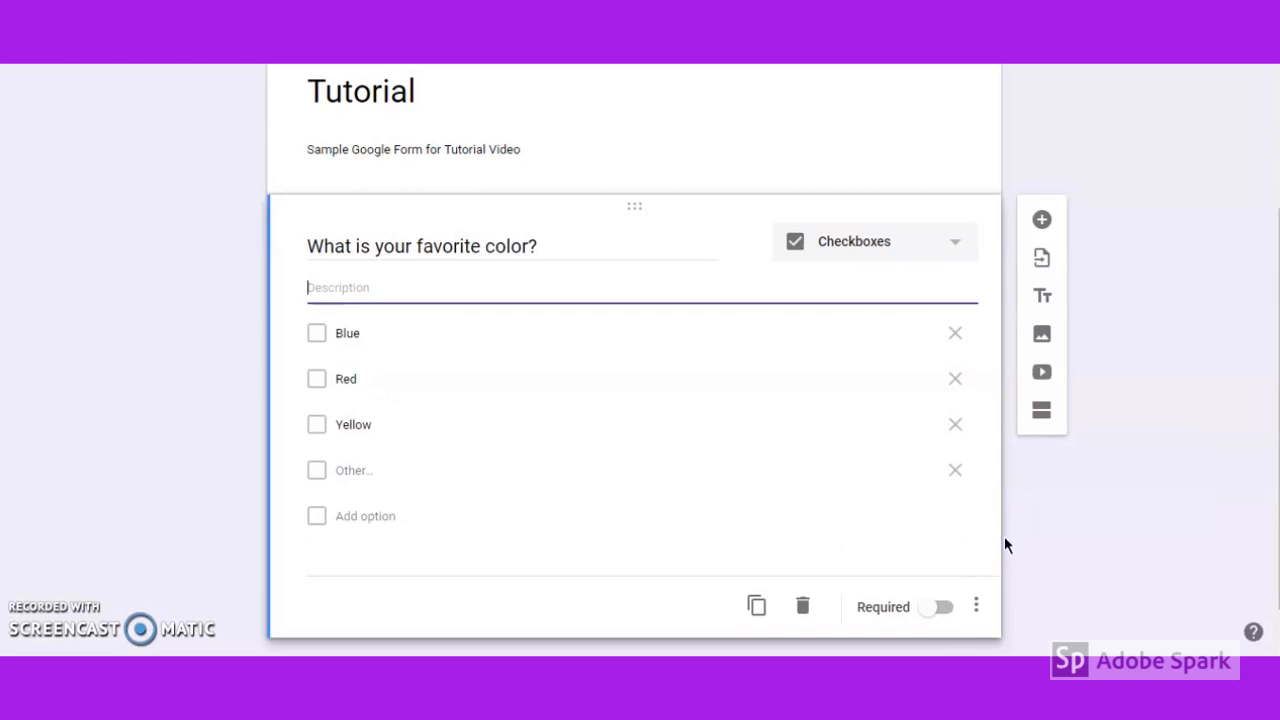
Show Response validation on the Checkboxes question and review its selection conditions, number field and custom error text field.
left_click(976, 604)
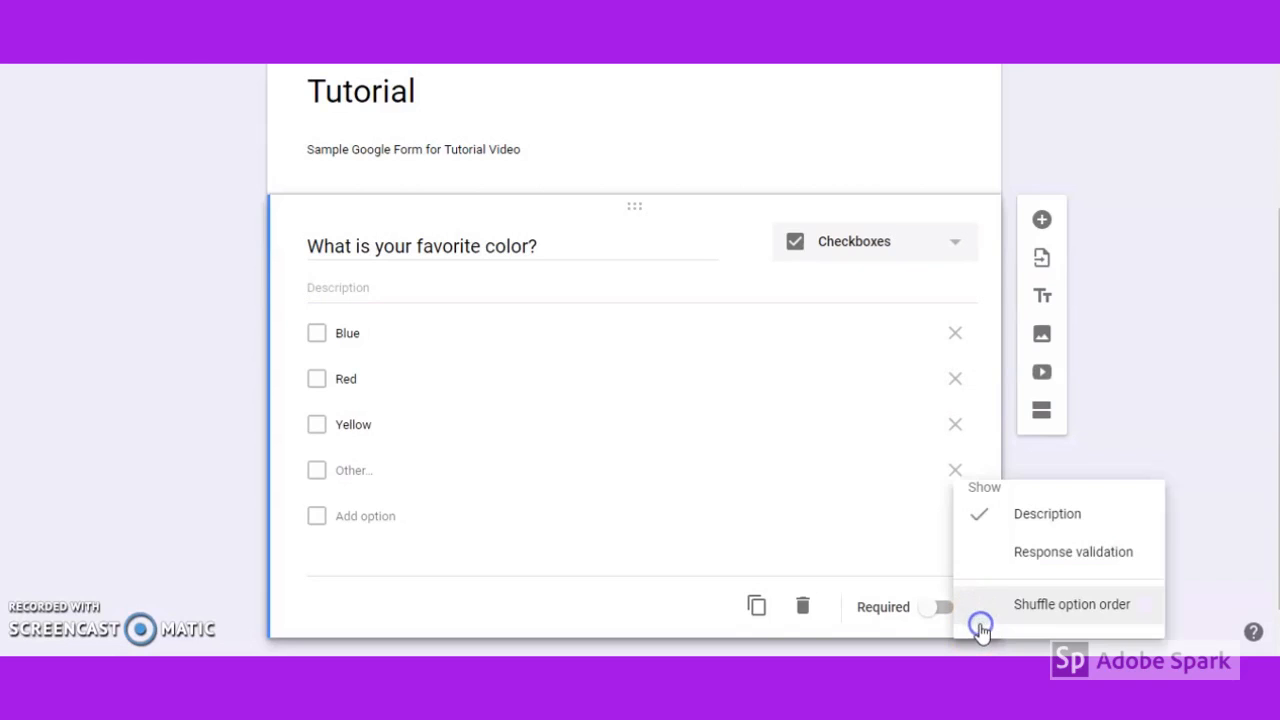
left_click(1006, 566)
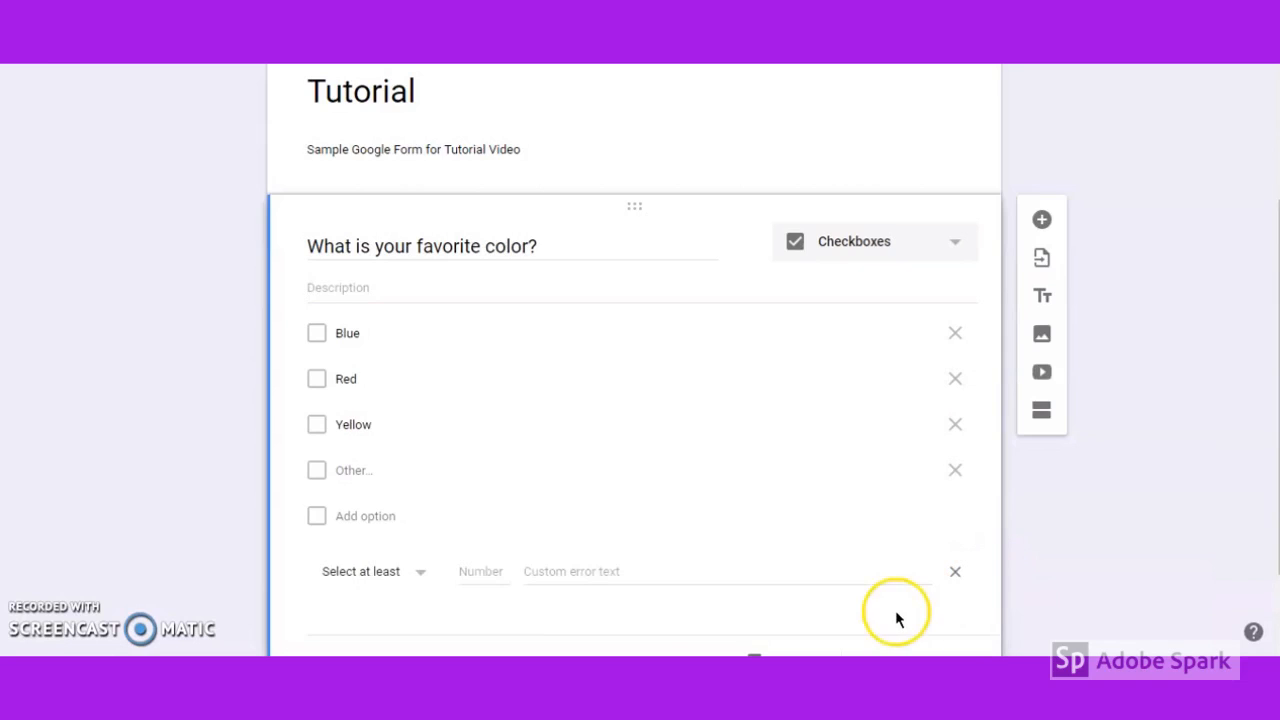
left_click(416, 571)
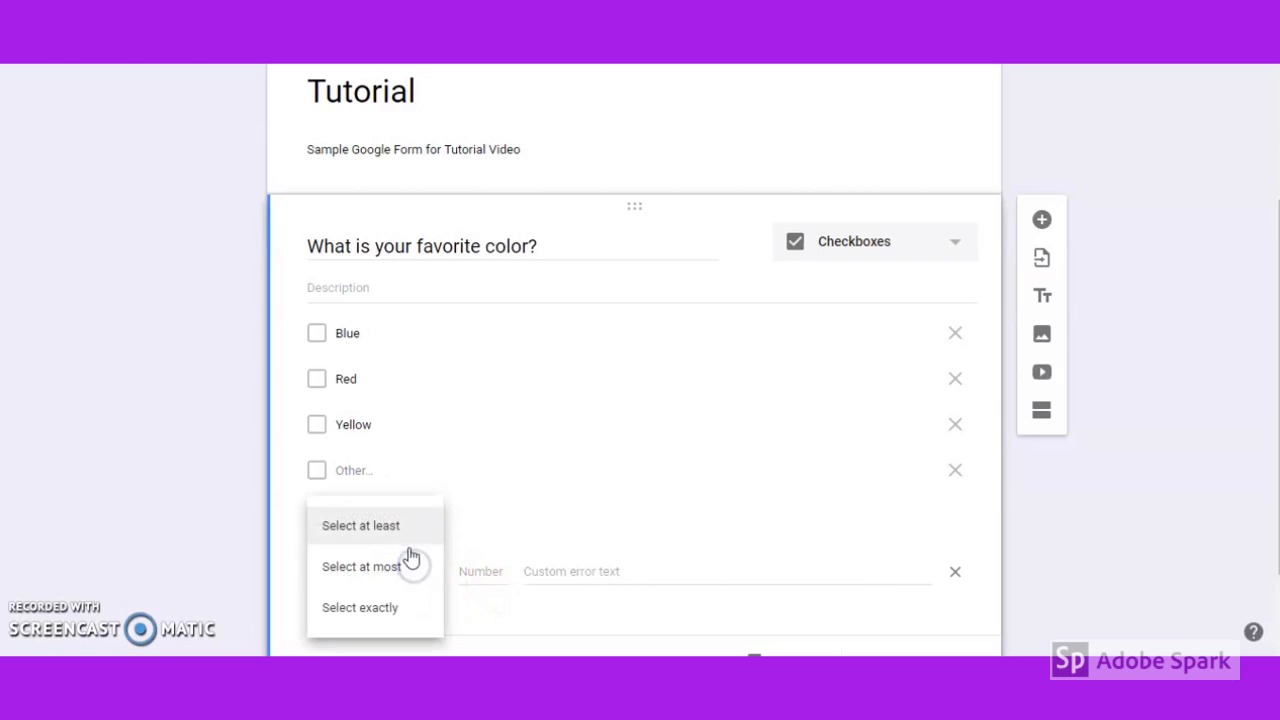
left_click(414, 580)
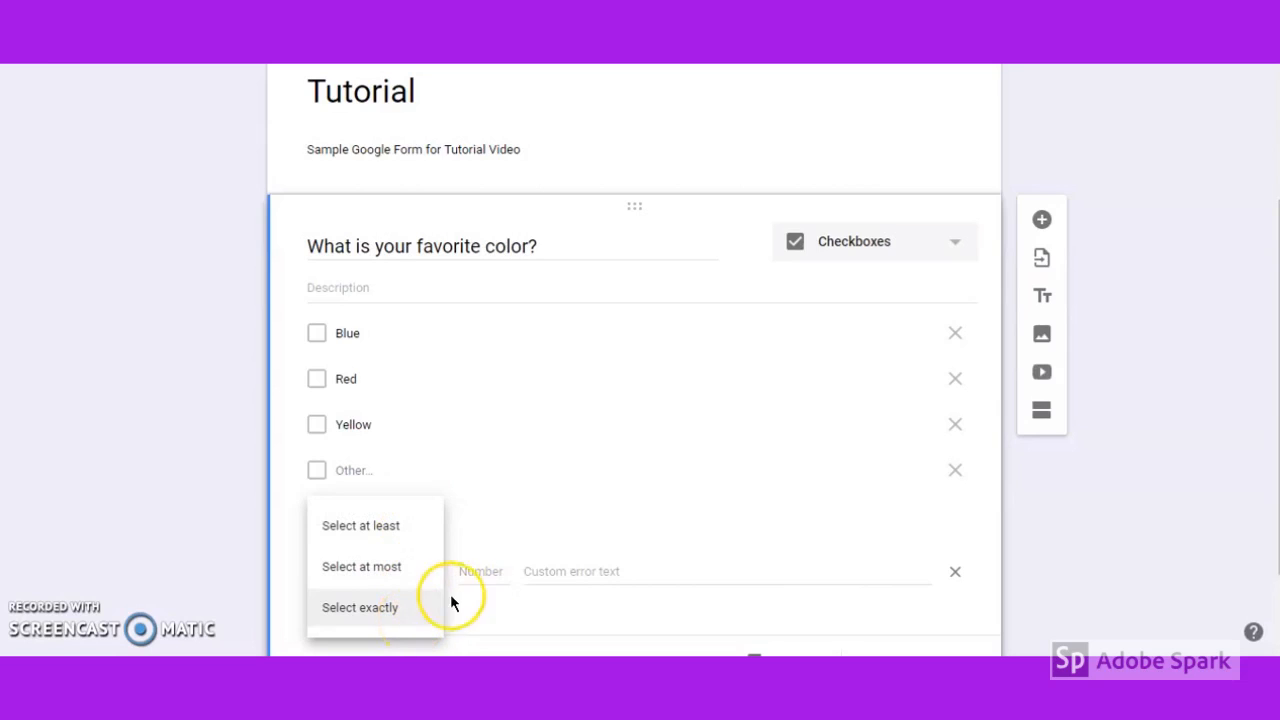
left_click(481, 572)
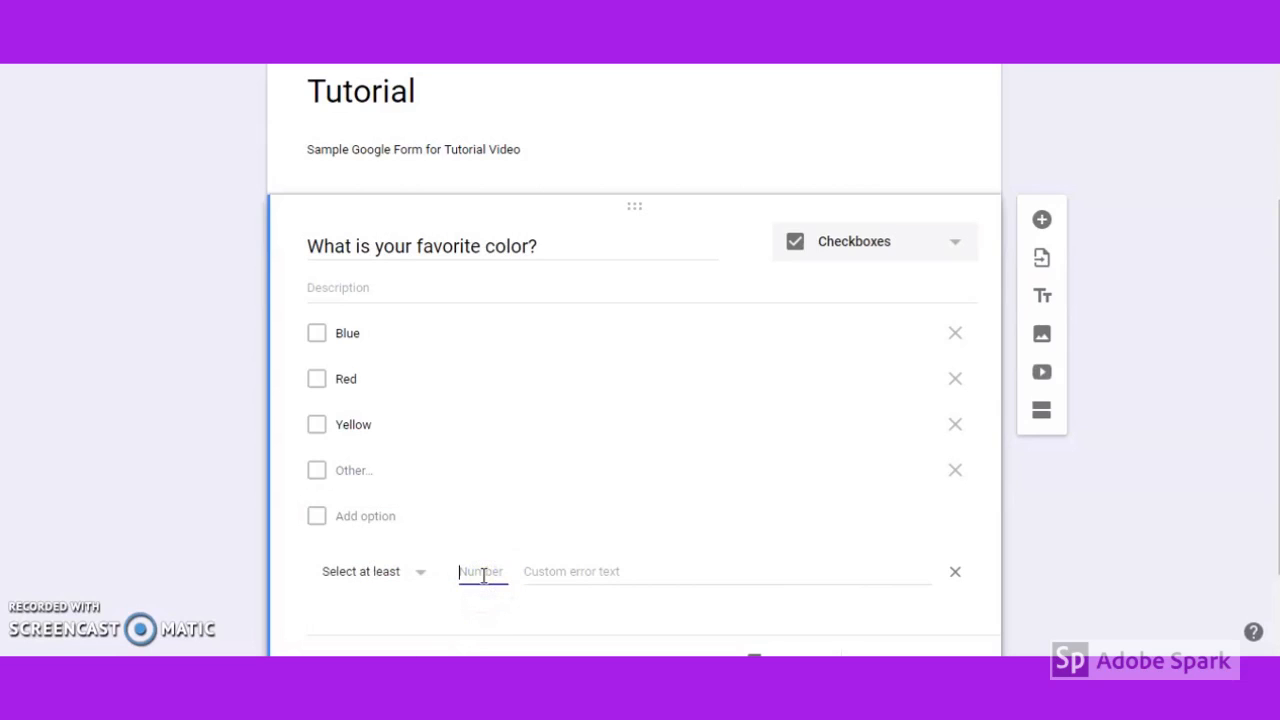
left_click(581, 571)
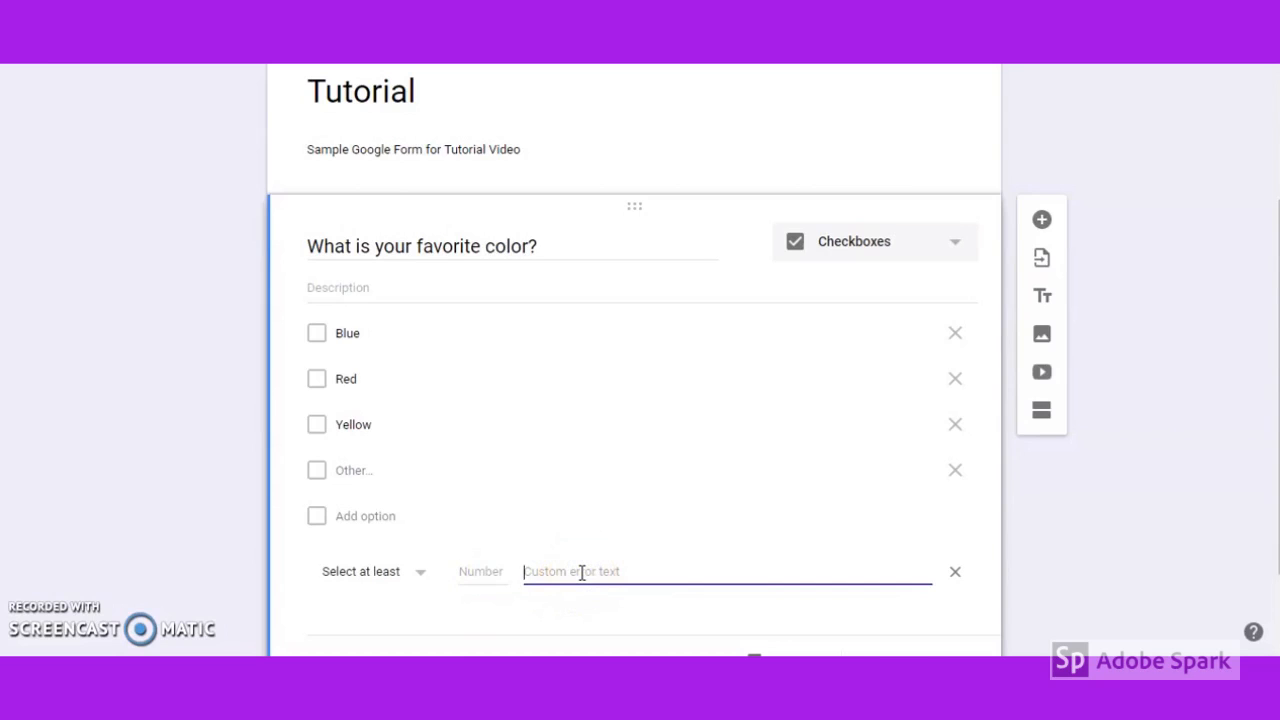
Turn on Shuffle option order for the Checkboxes question.
left_click(987, 623)
left_click(981, 570)
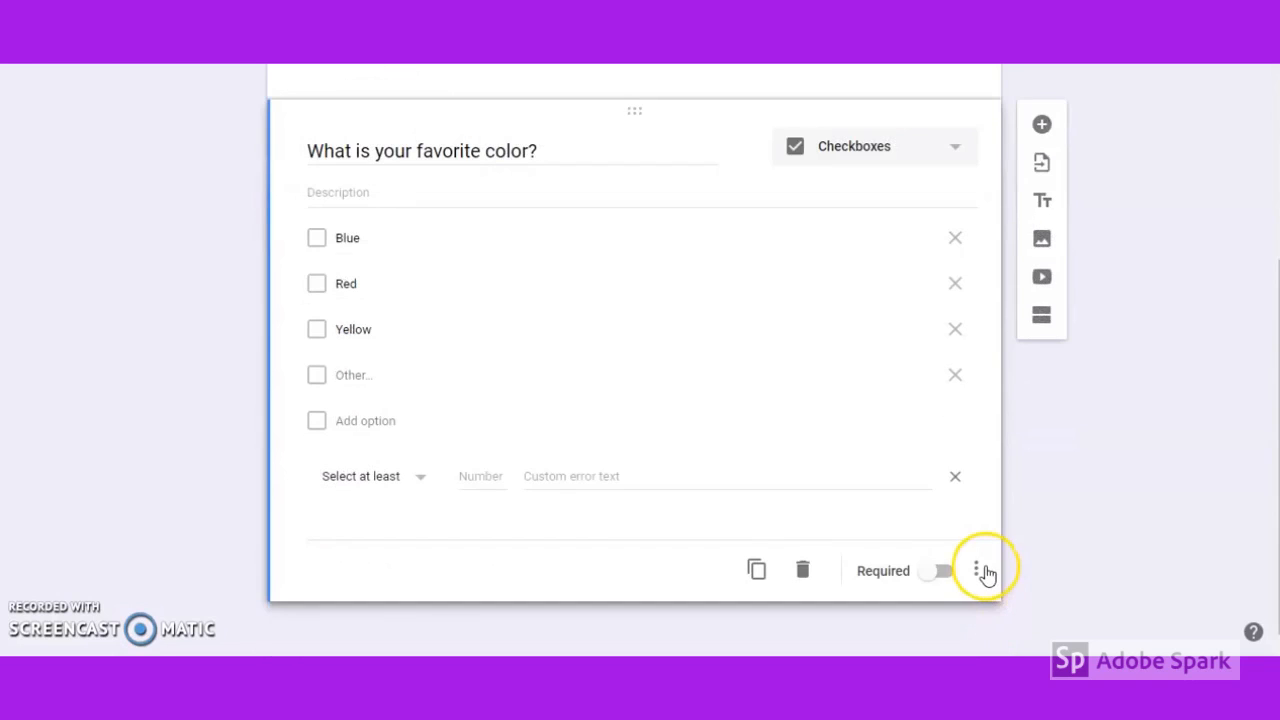
left_click(977, 606)
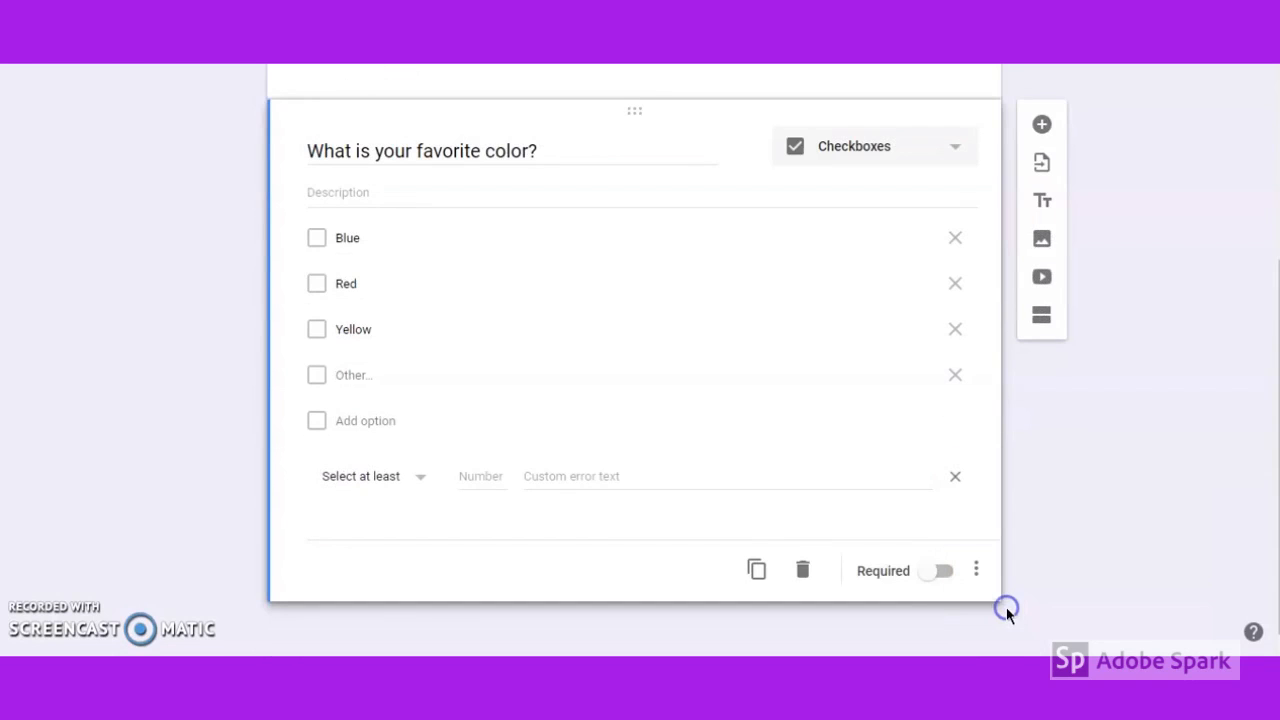
left_click(999, 596)
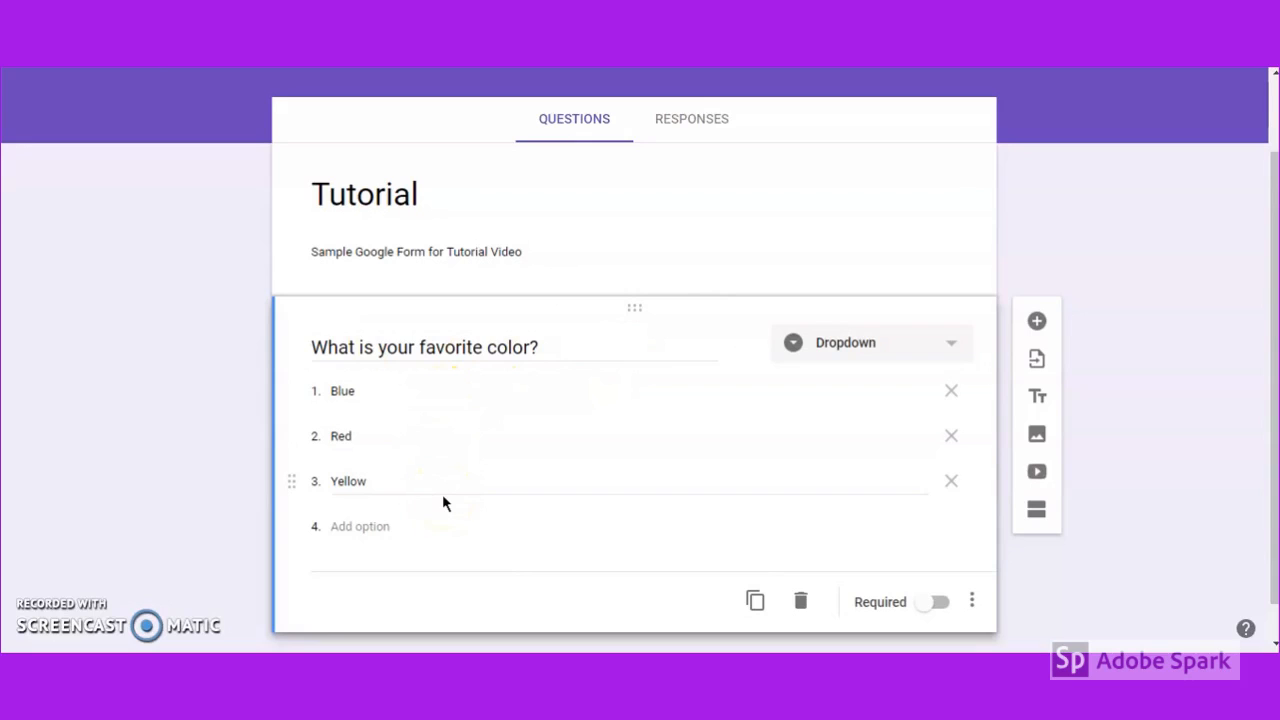
Show the Description field and turn on Go to section based on answer for the Dropdown question.
left_click(443, 543)
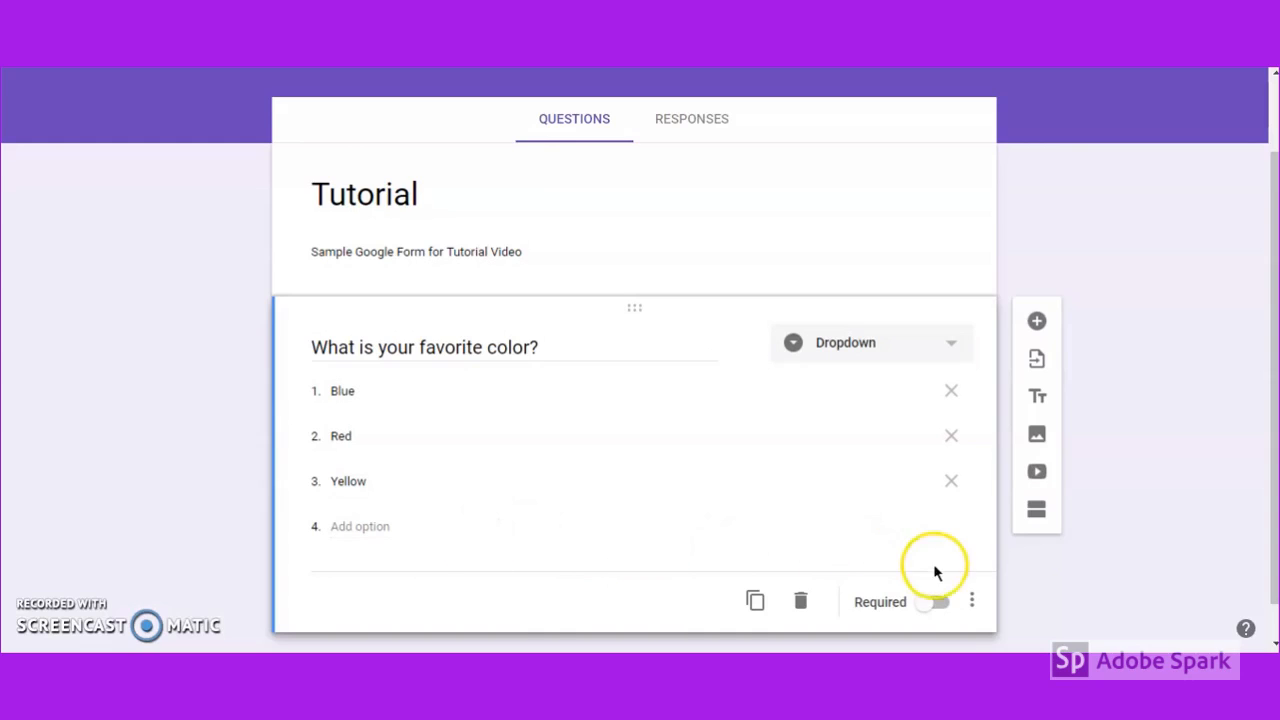
left_click(972, 602)
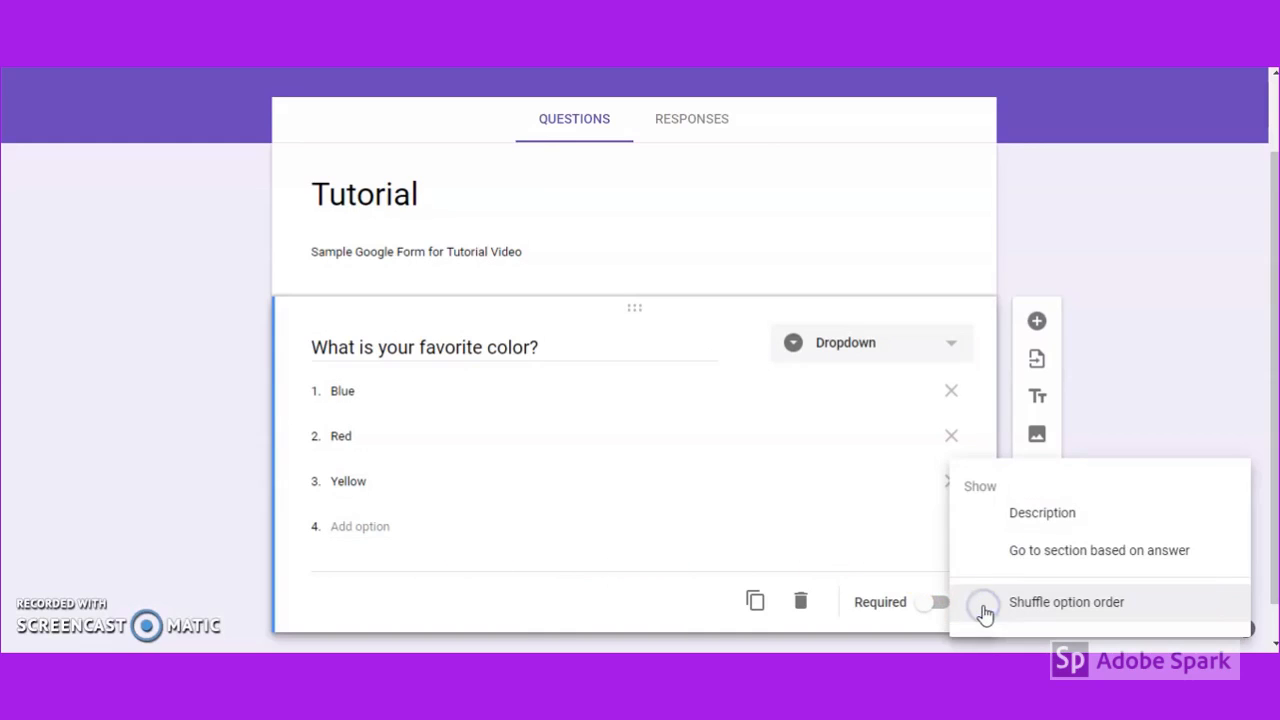
left_click(1012, 515)
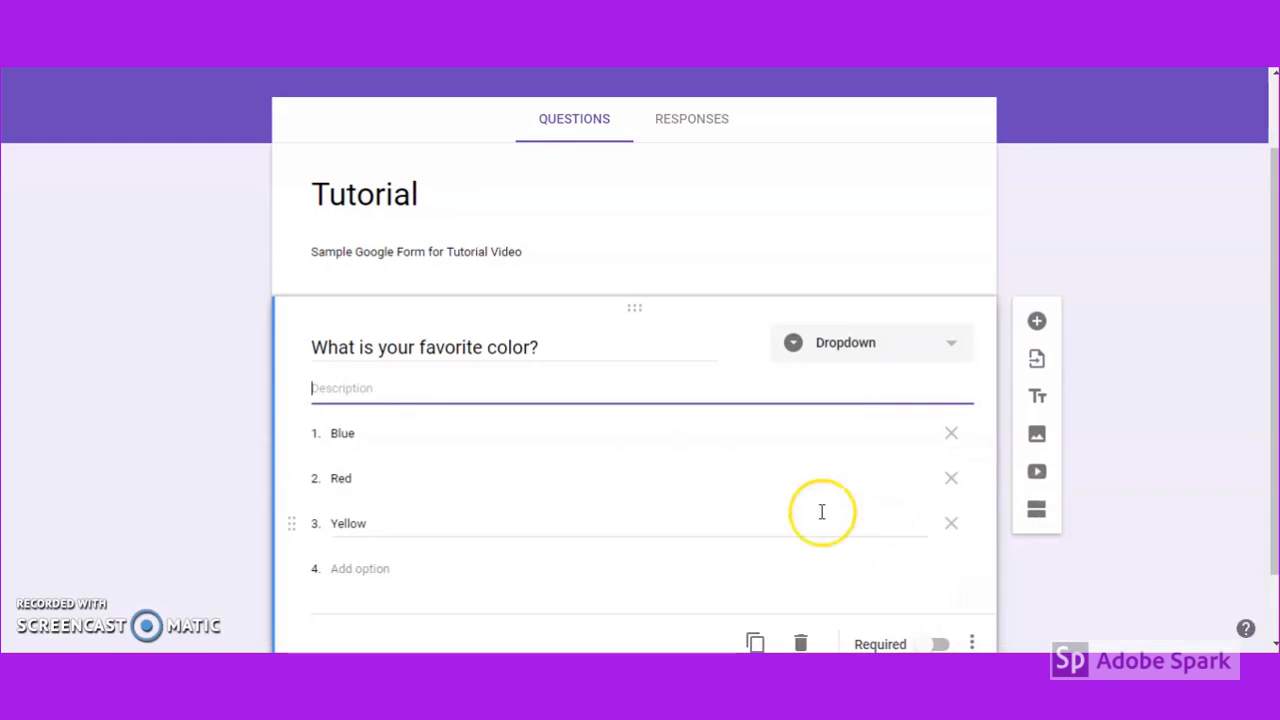
left_click(972, 643)
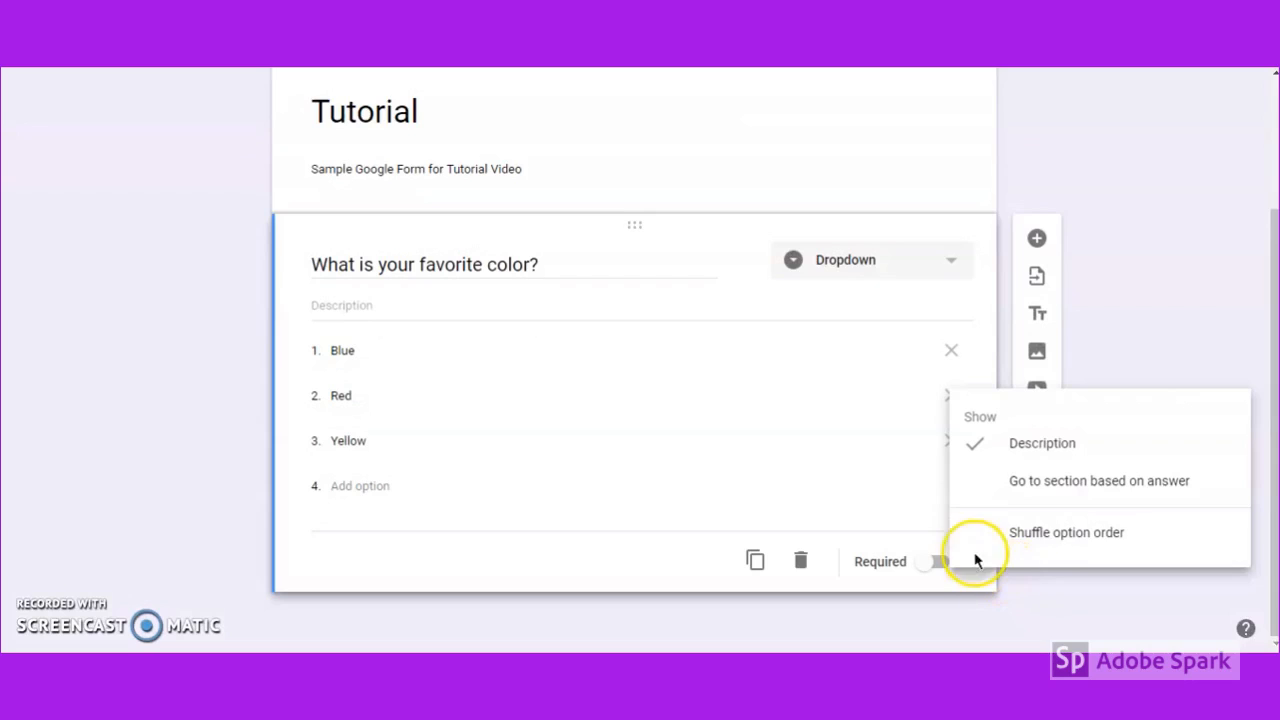
left_click(984, 493)
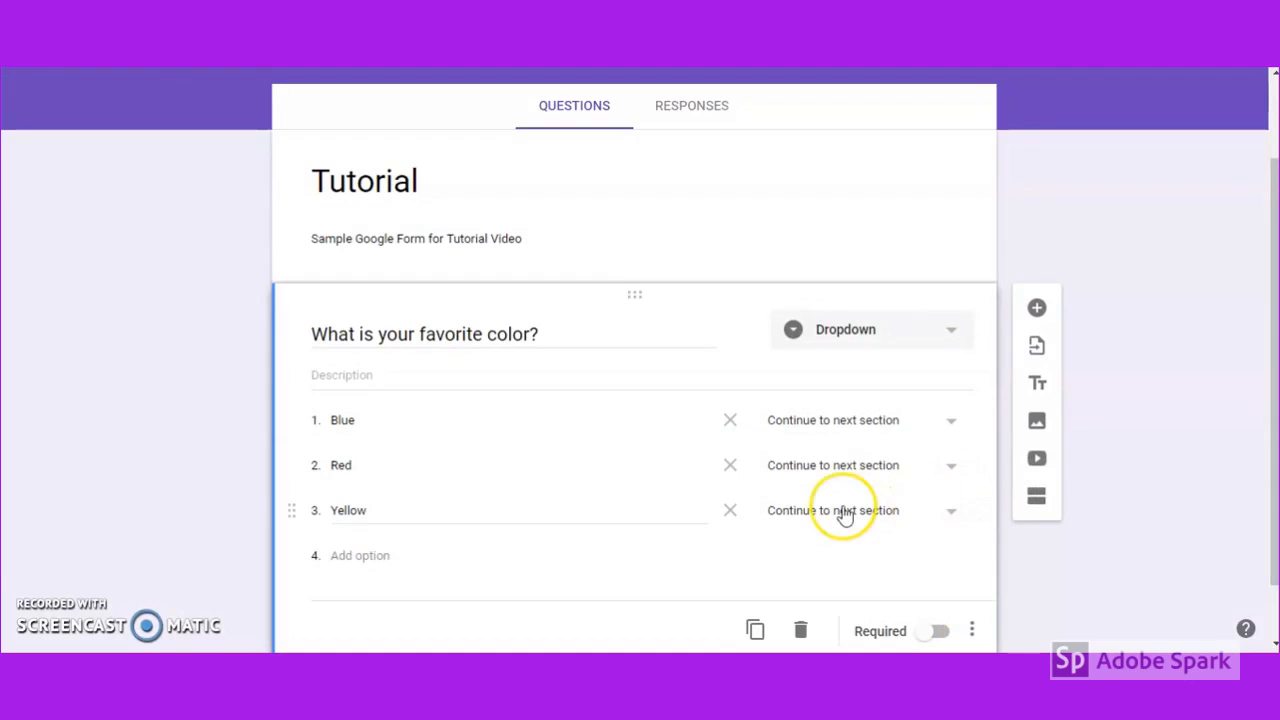
scroll(845, 515, "down", 1)
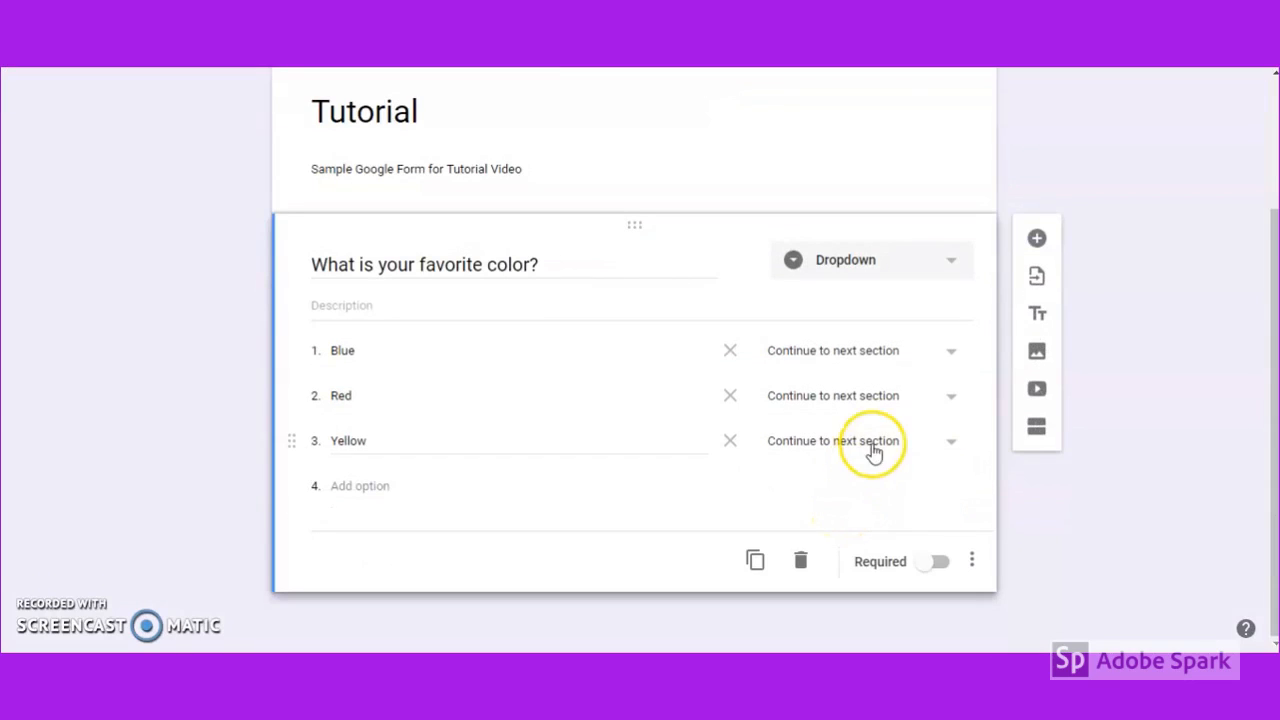
Review the section destinations offered for the Blue option and turn on Shuffle option order for the Dropdown question.
left_click(956, 360)
left_click(934, 398)
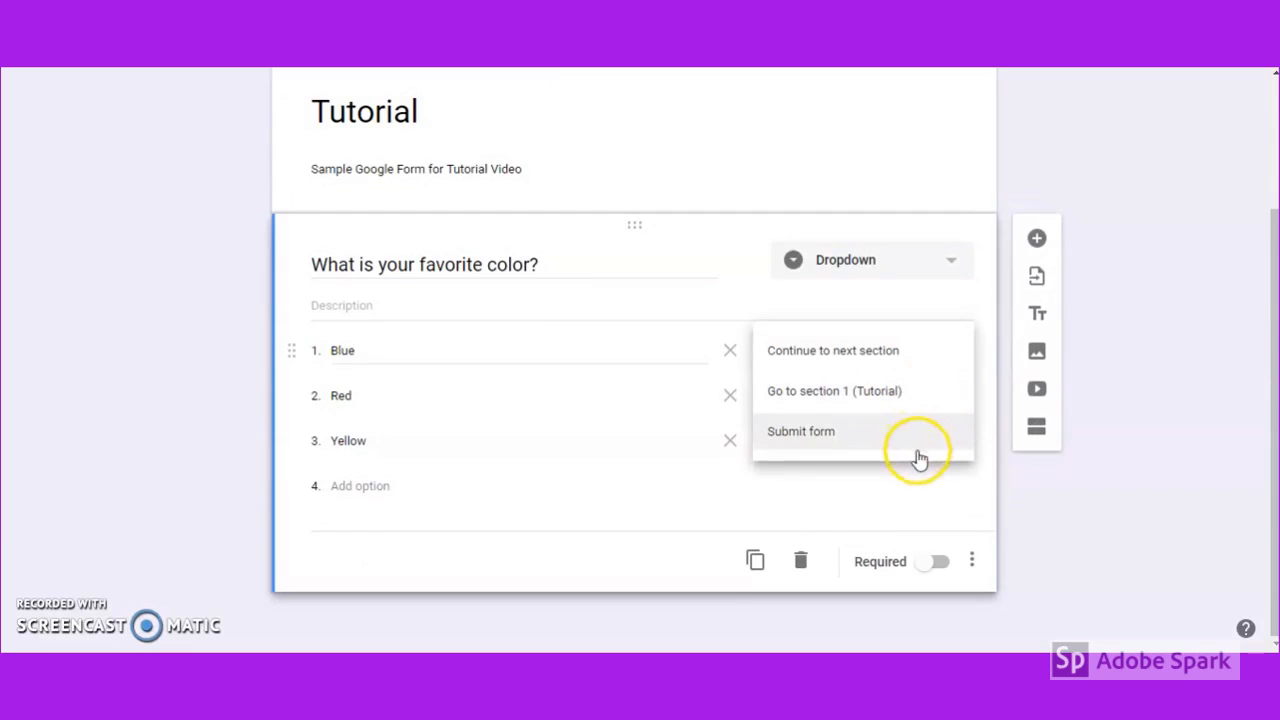
left_click(1068, 540)
left_click(971, 561)
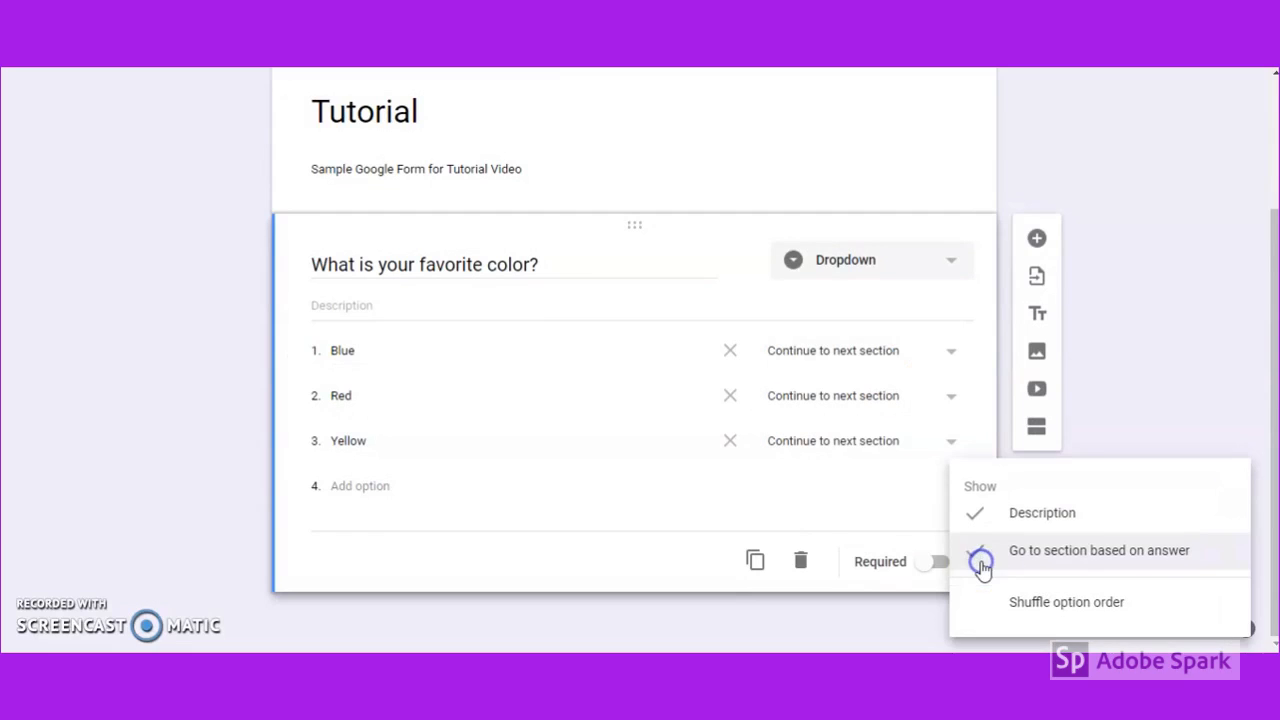
left_click(1014, 601)
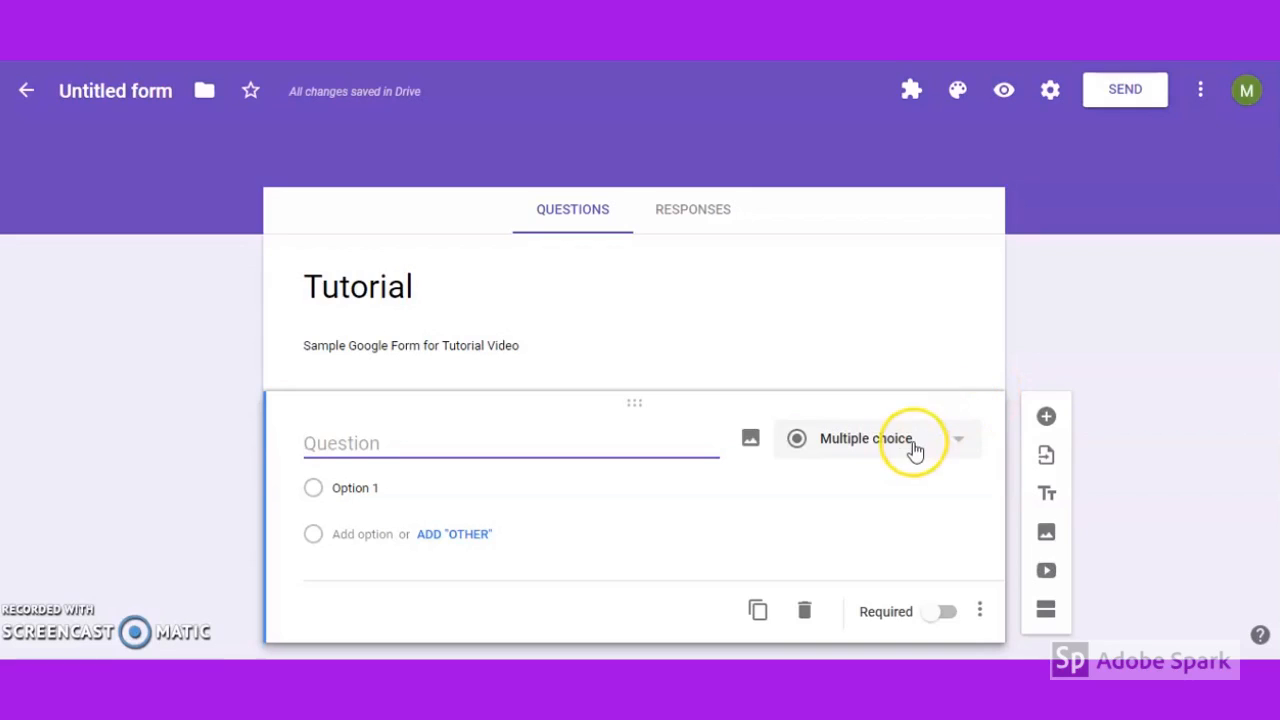
Make the new question a File upload type, accept uploads to Drive, and title it "What is your favorite color?".
left_click(914, 449)
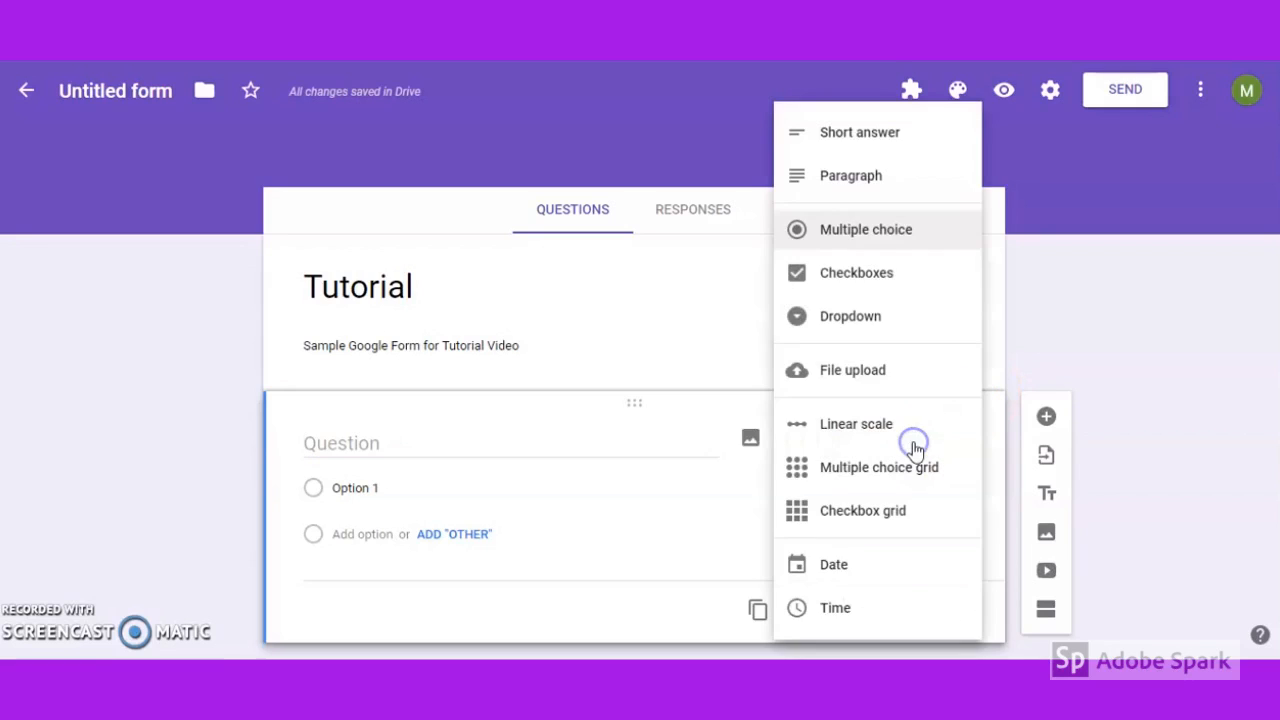
left_click(907, 379)
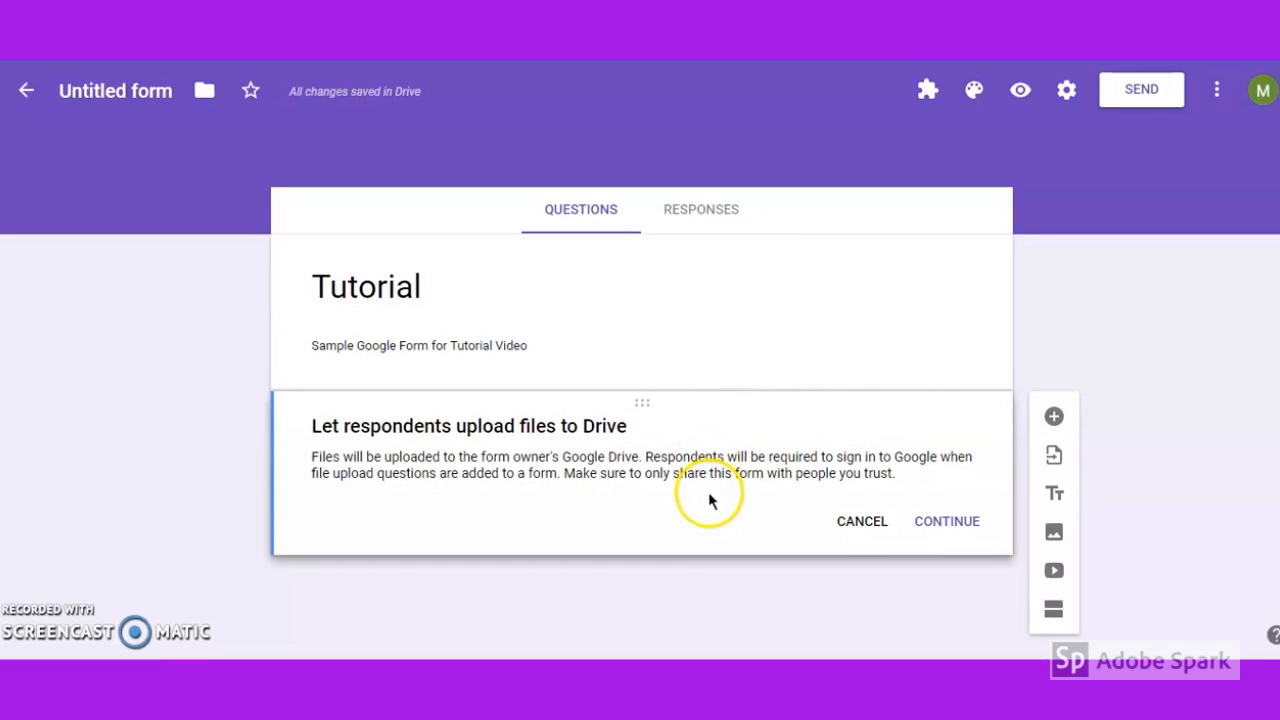
left_click(937, 532)
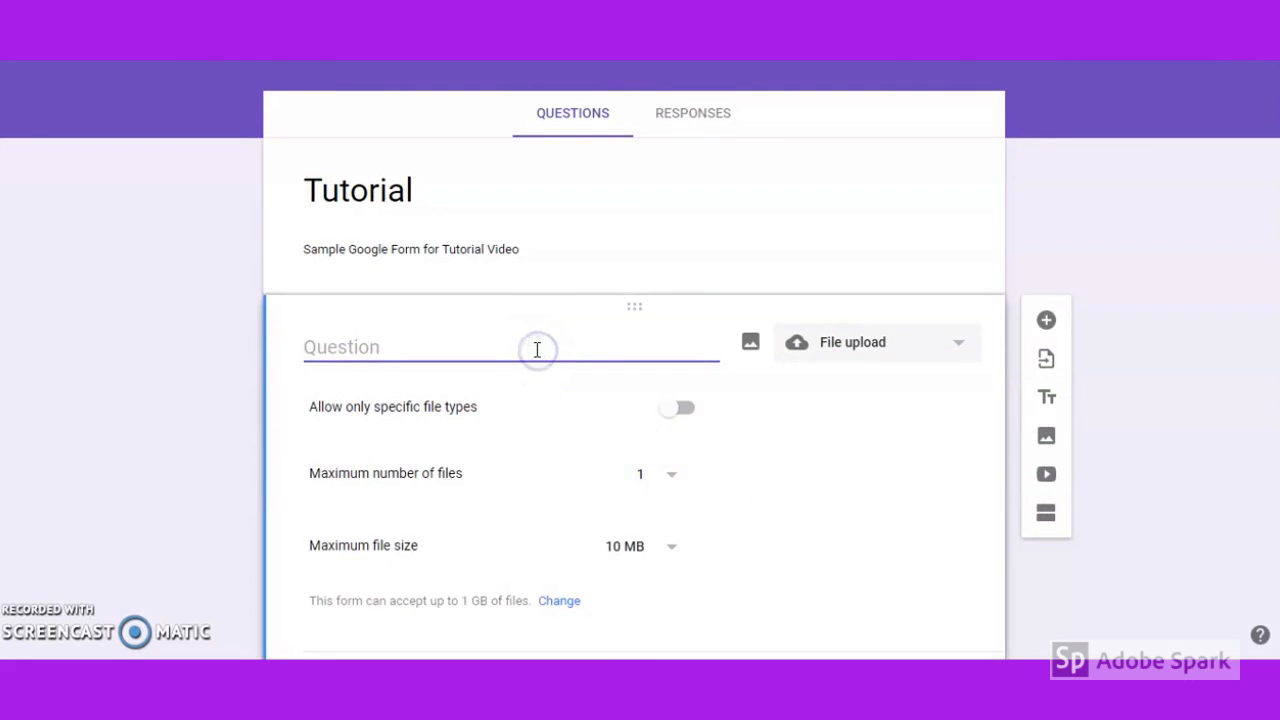
type("What is your favorite color?")
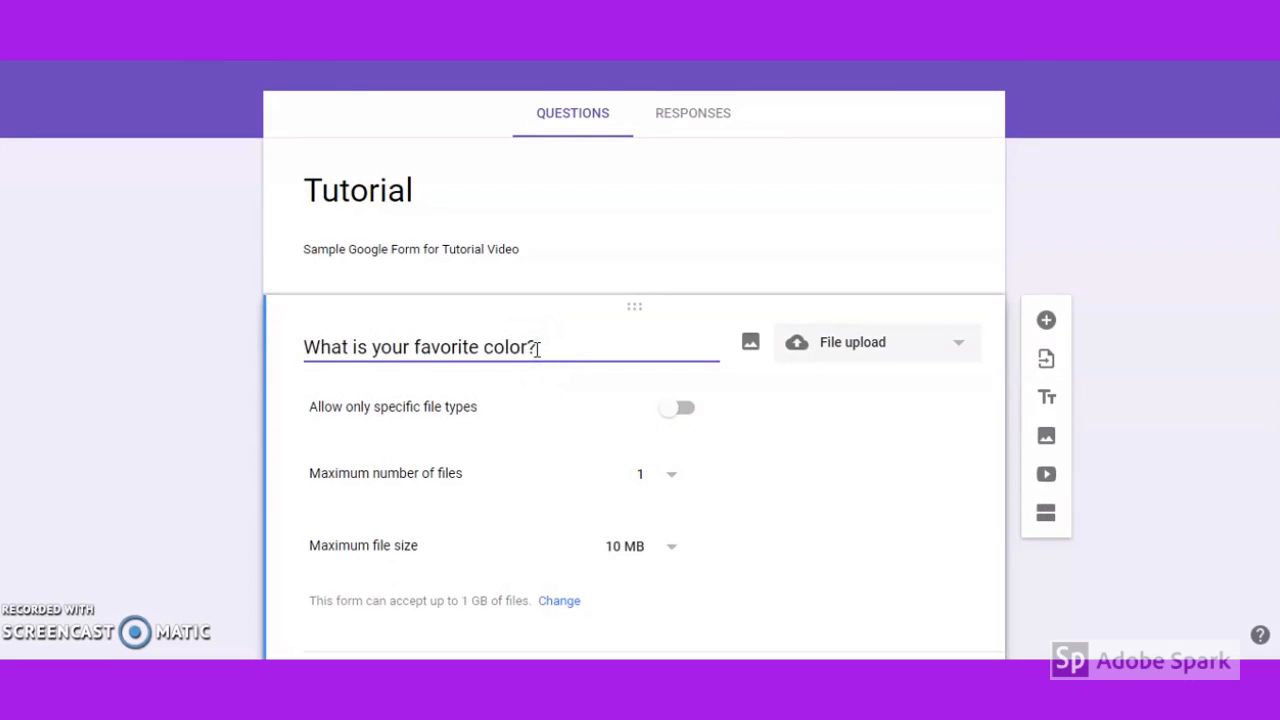
Turn on Allow only specific file types and review the choices for maximum number of files and maximum file size.
scroll(537, 350, "down", 1)
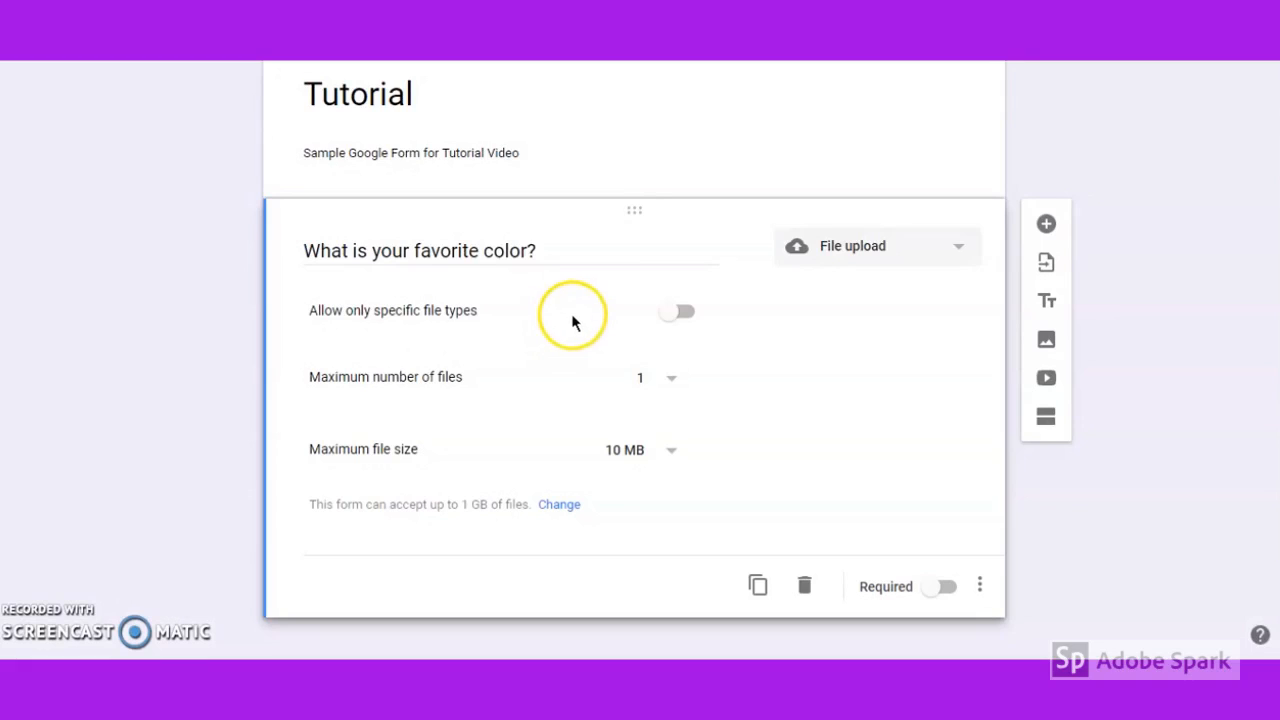
left_click(688, 315)
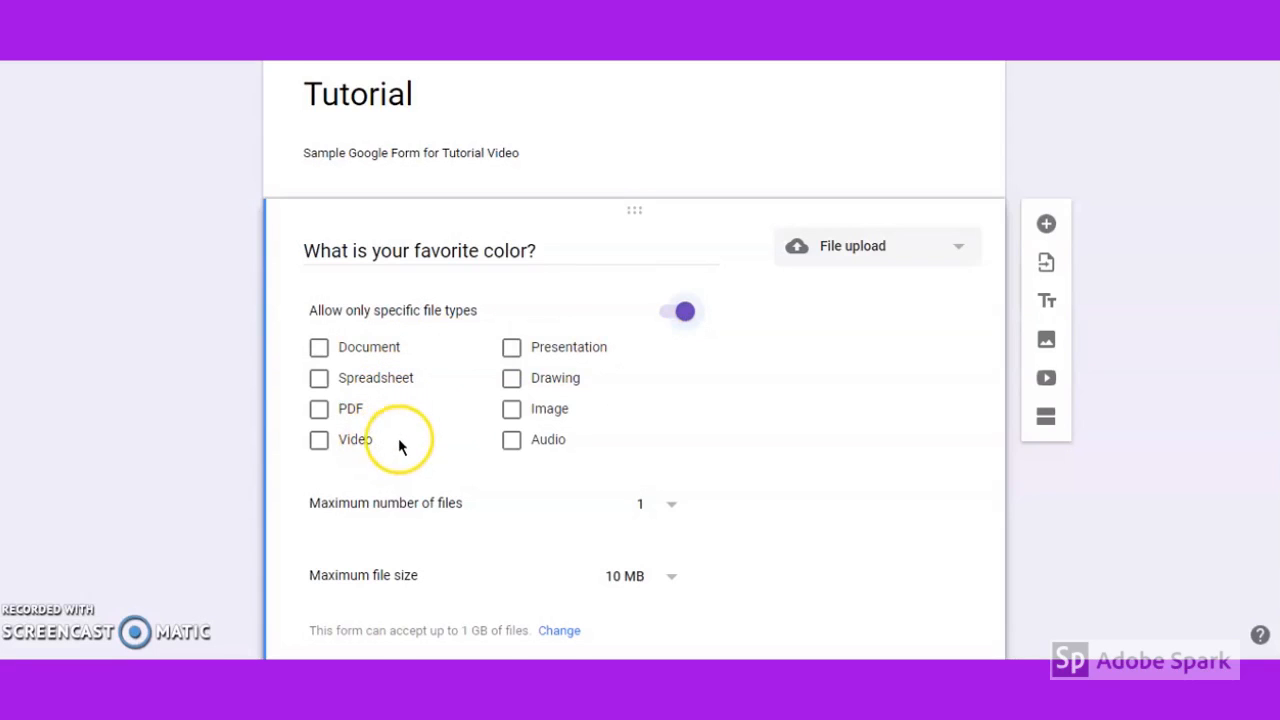
left_click(677, 516)
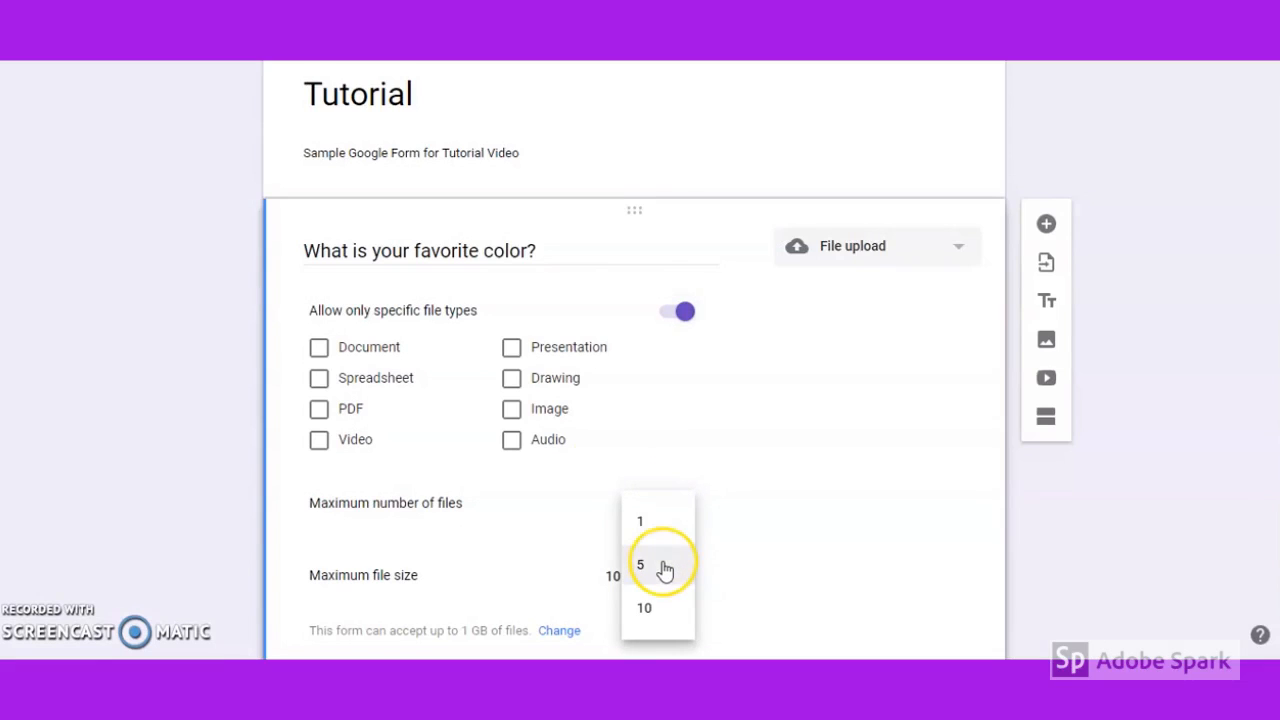
left_click(824, 502)
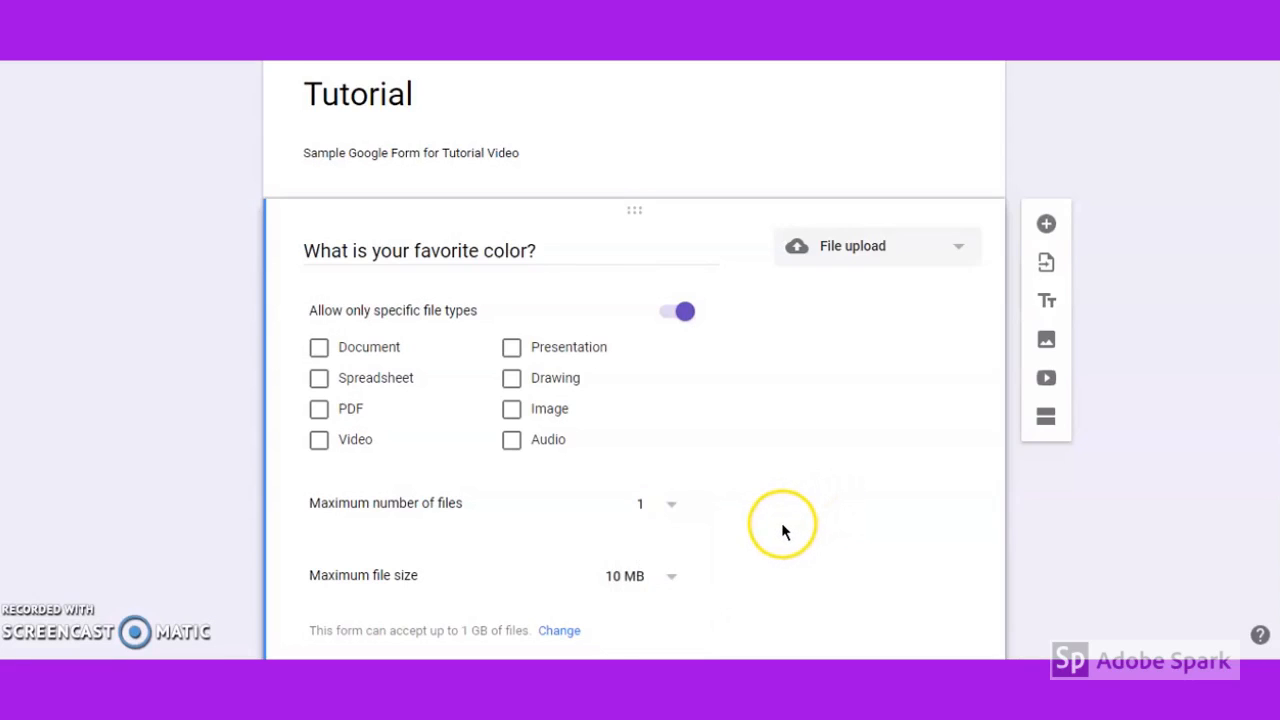
left_click(676, 580)
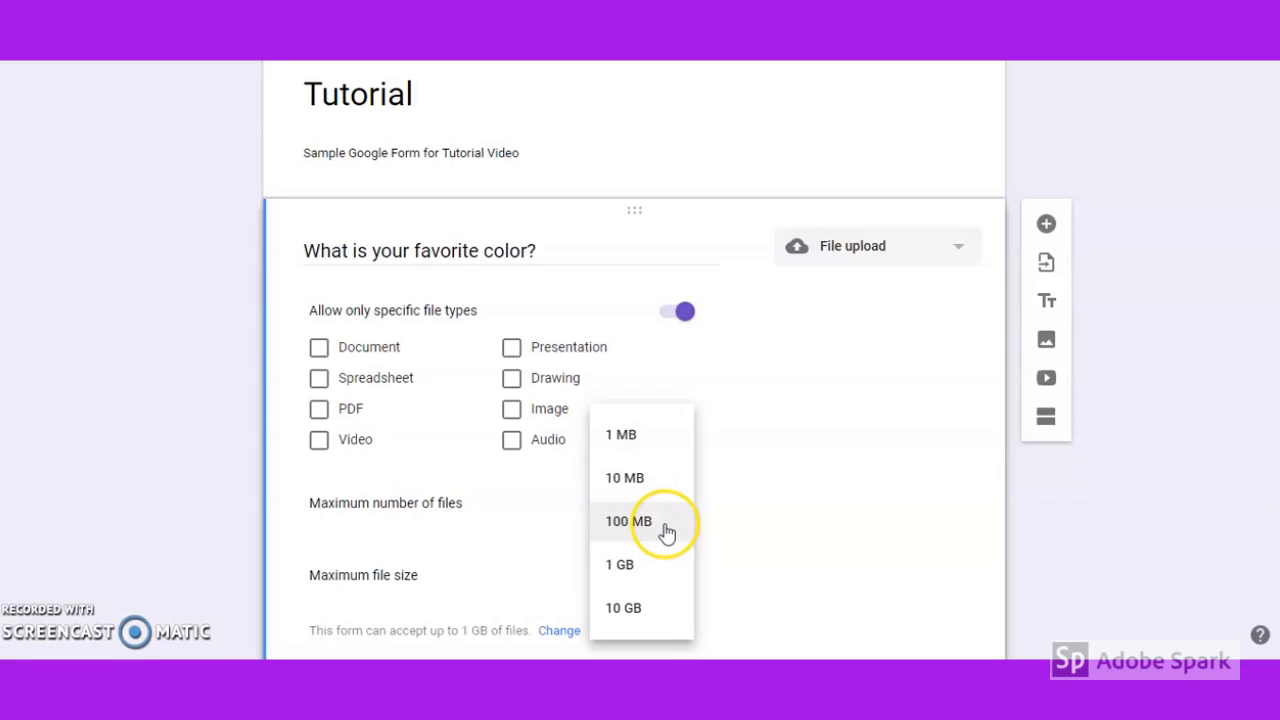
left_click(657, 610)
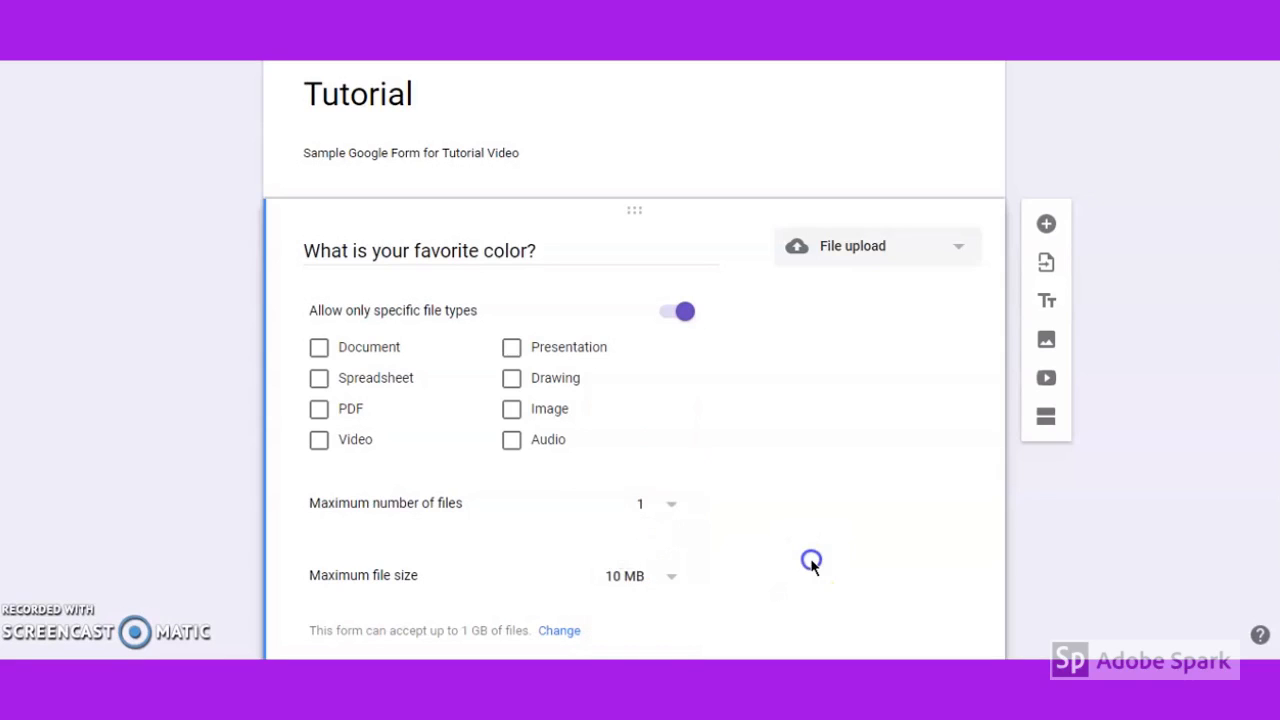
Show the Description field for the File upload question.
scroll(841, 547, "down", 1)
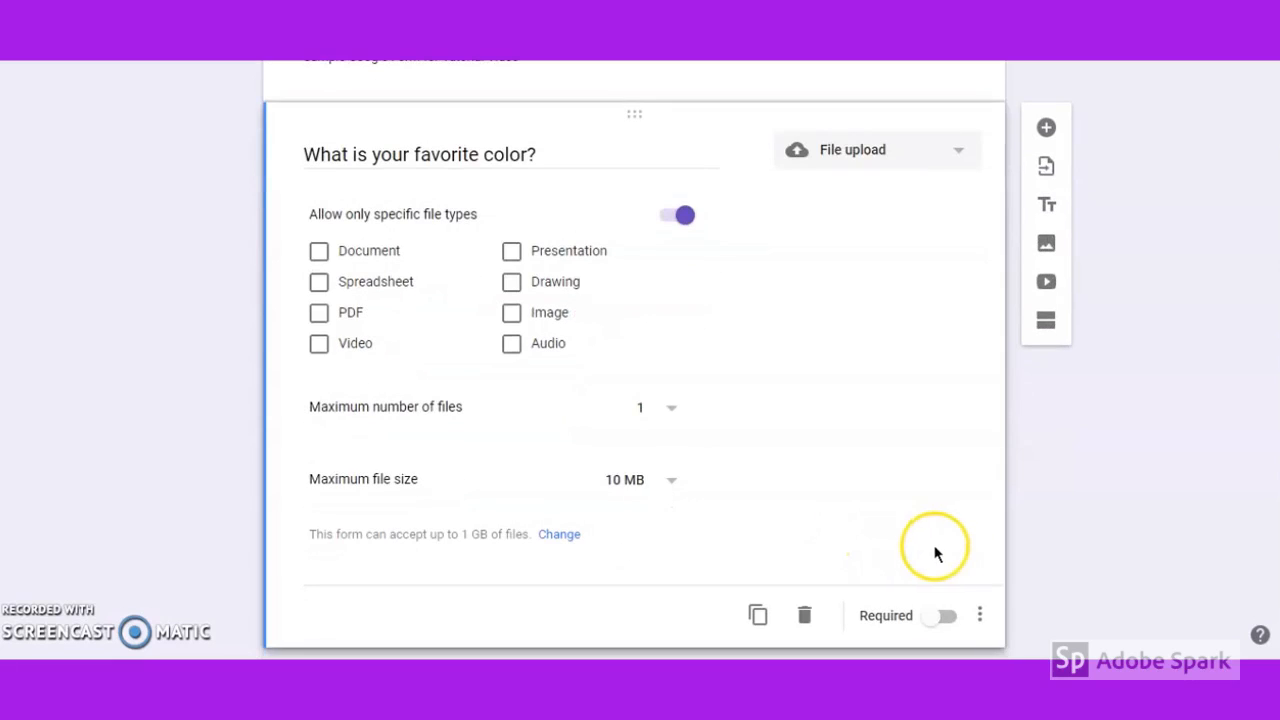
left_click(979, 615)
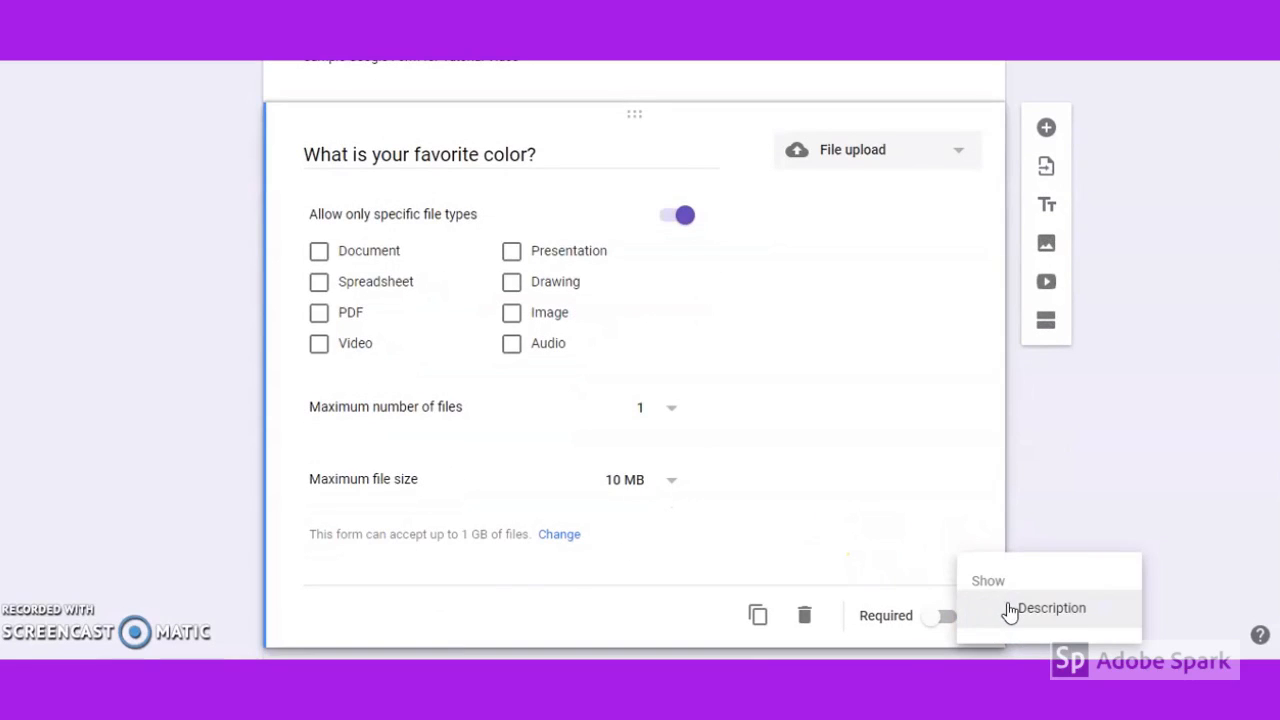
left_click(1003, 606)
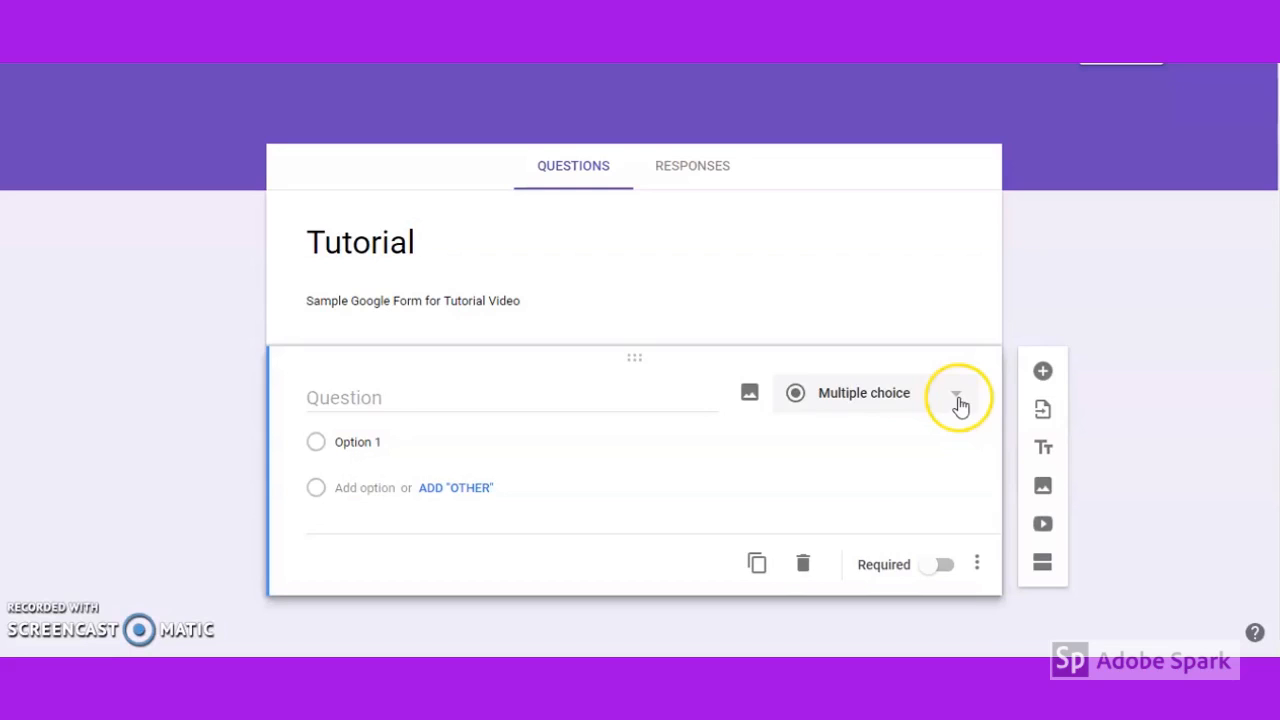
Make the new question a Linear scale titled "How much do you love the color blue?".
left_click(960, 402)
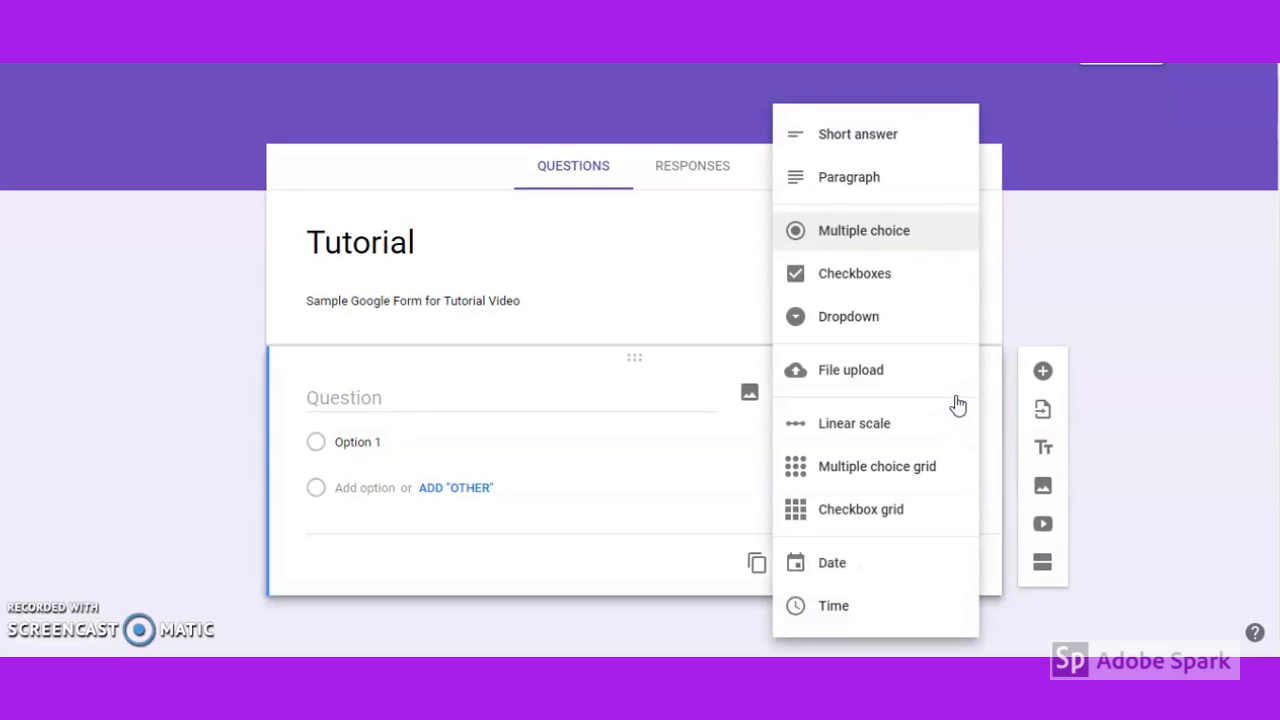
left_click(944, 432)
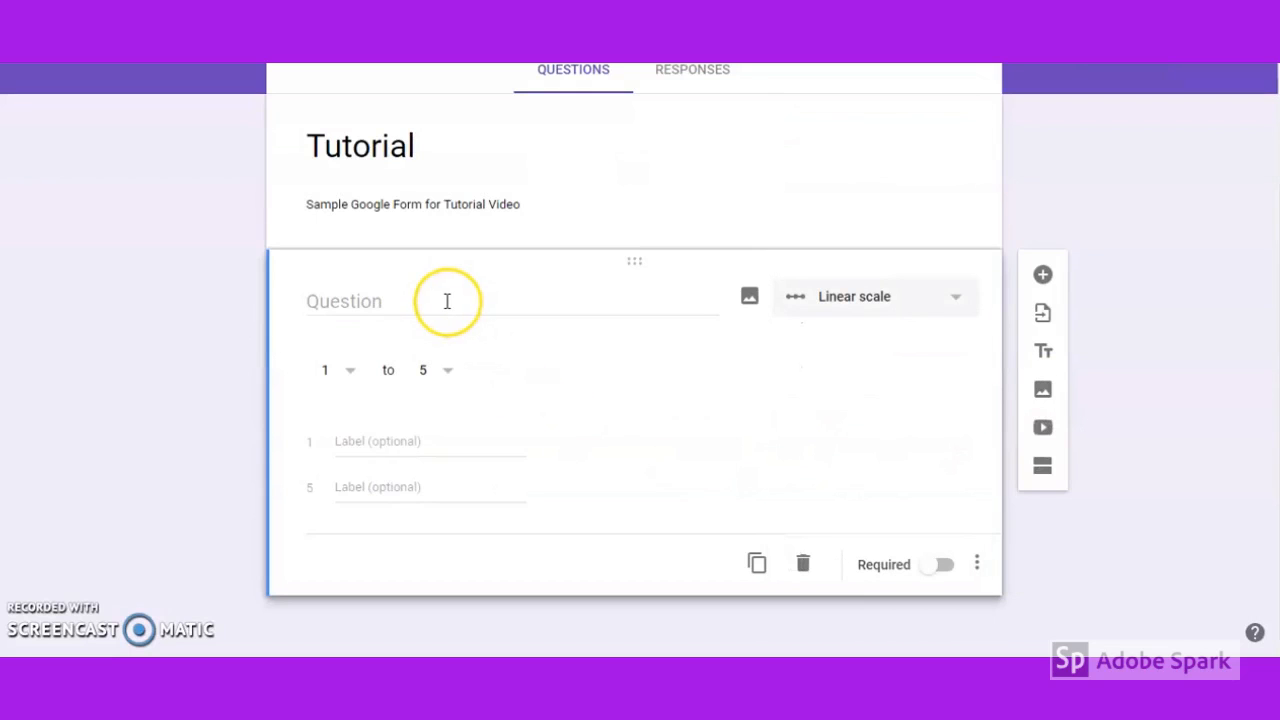
left_click(447, 301)
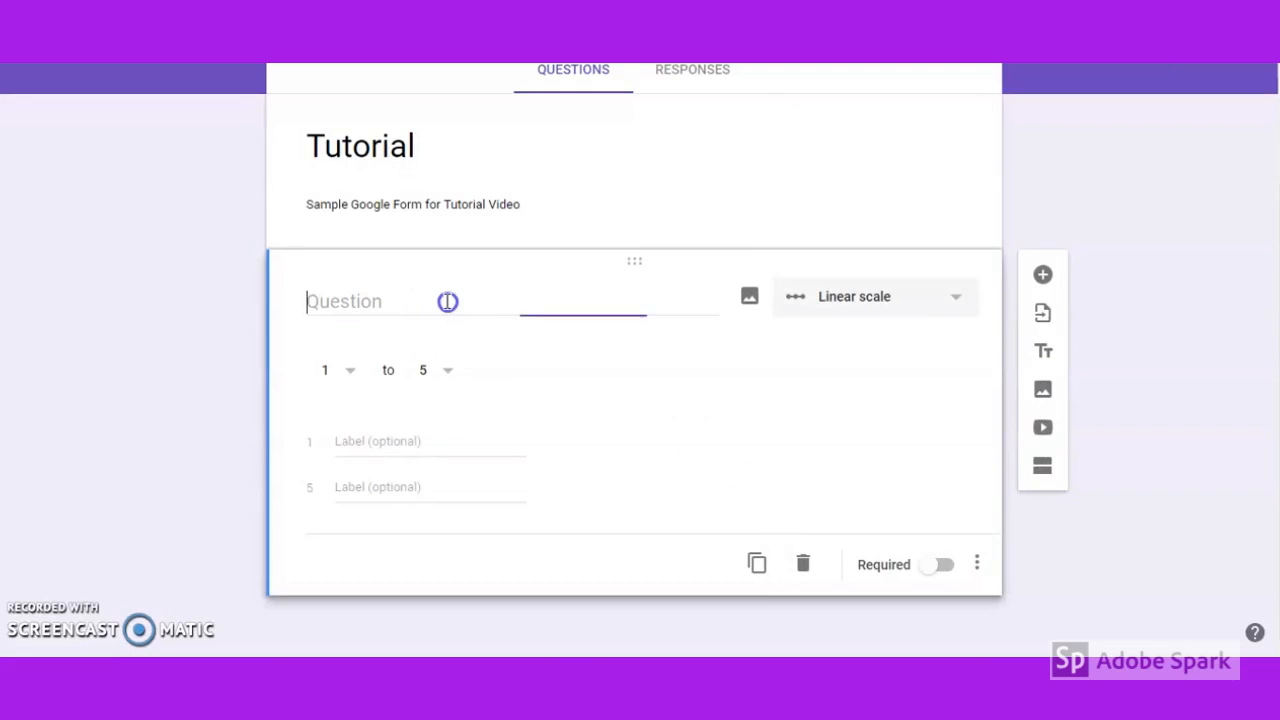
type("How much do you love the color blue?")
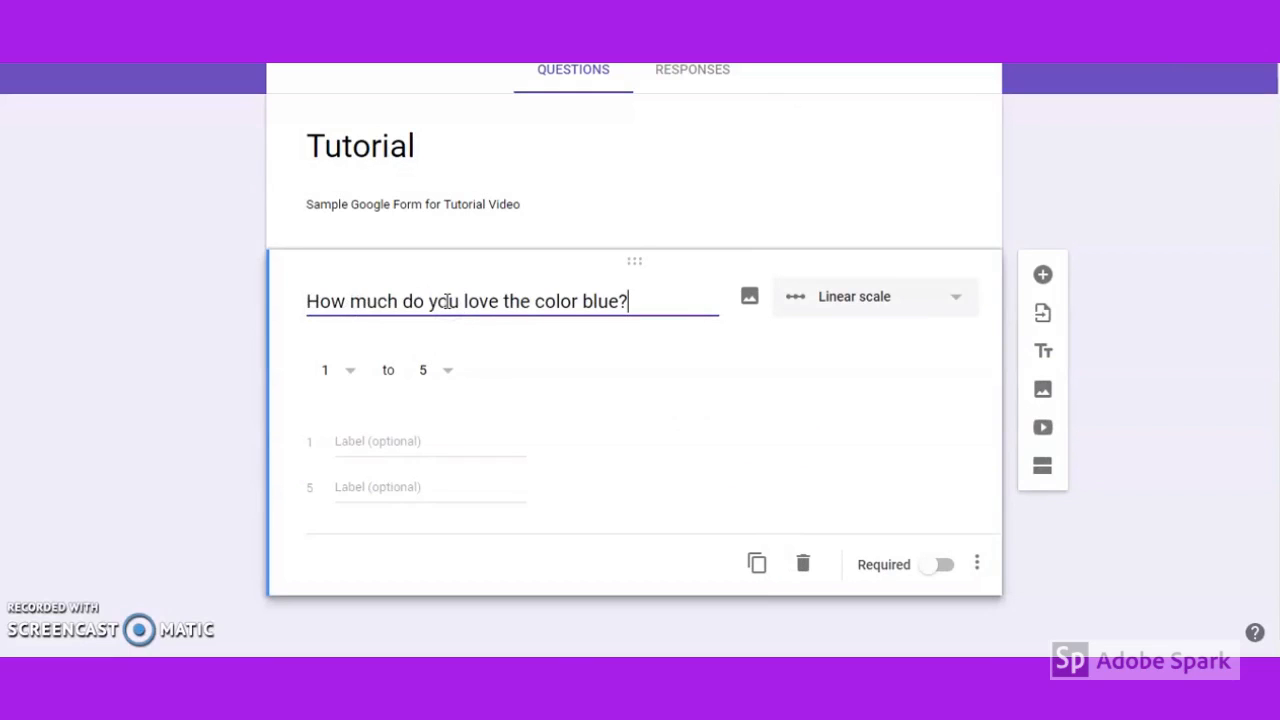
Set the linear scale's lower limit to 0 and review the choices for its upper limit.
left_click(345, 376)
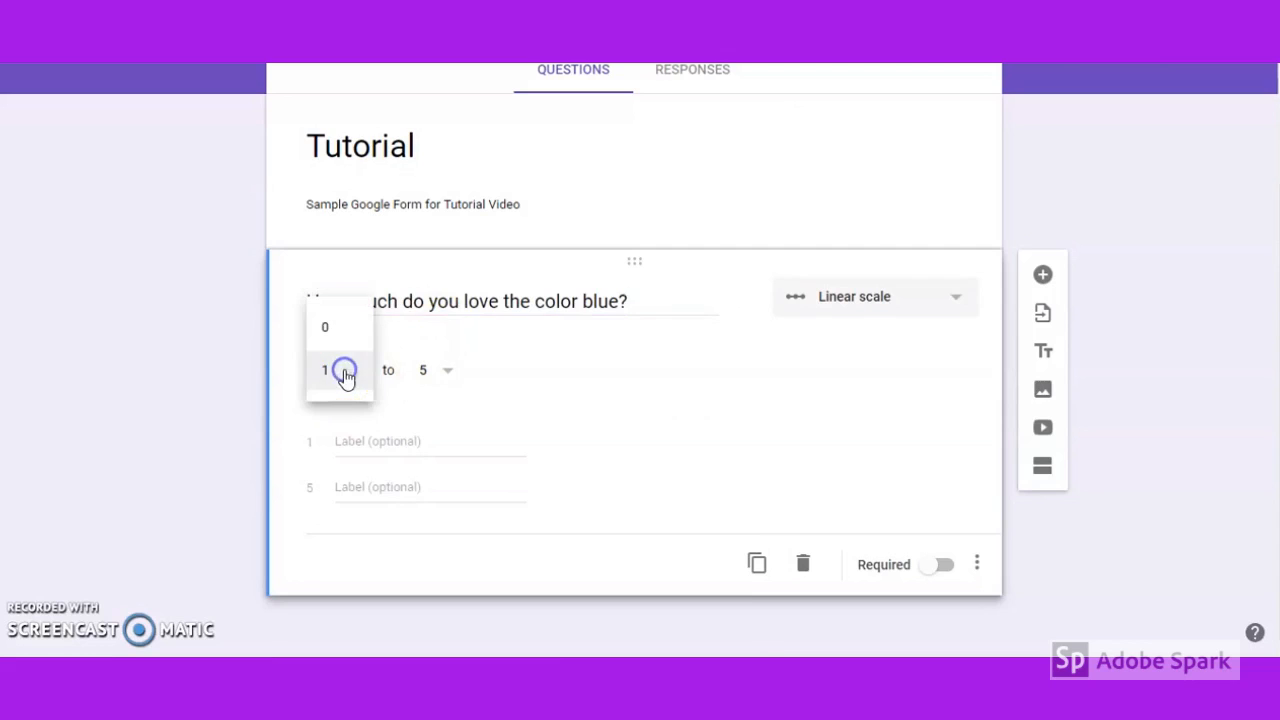
left_click(336, 331)
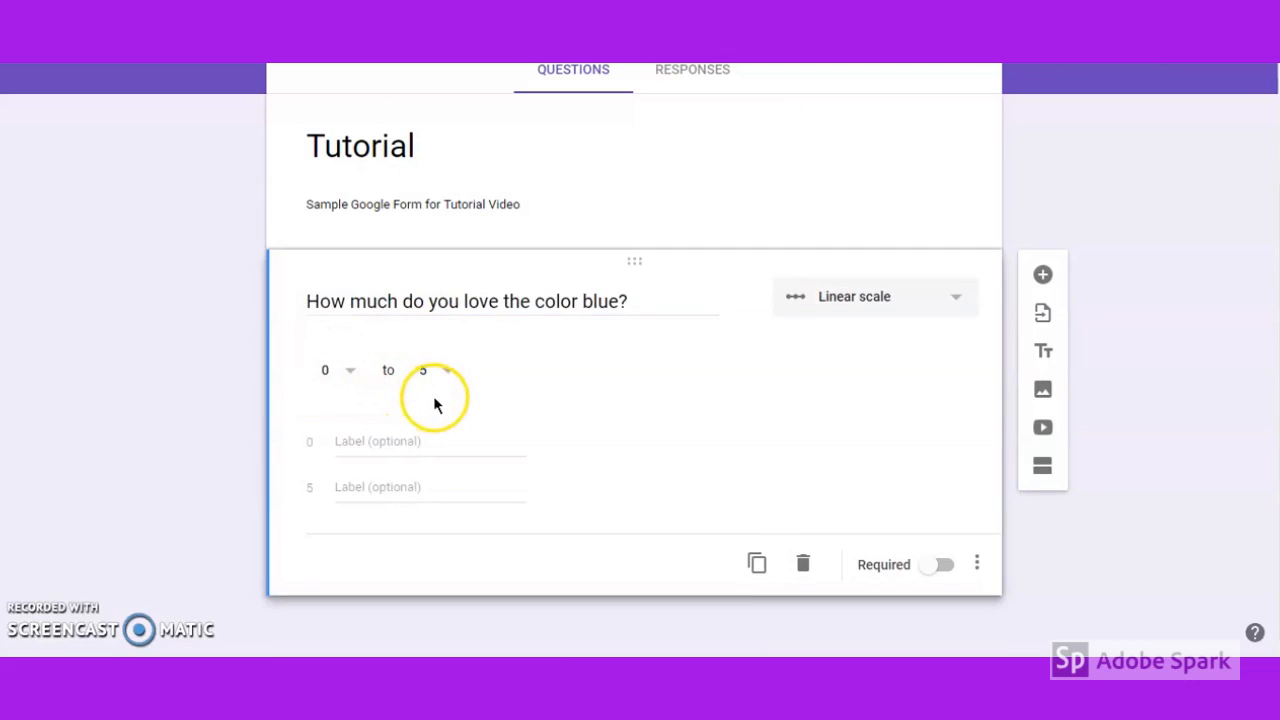
left_click(440, 372)
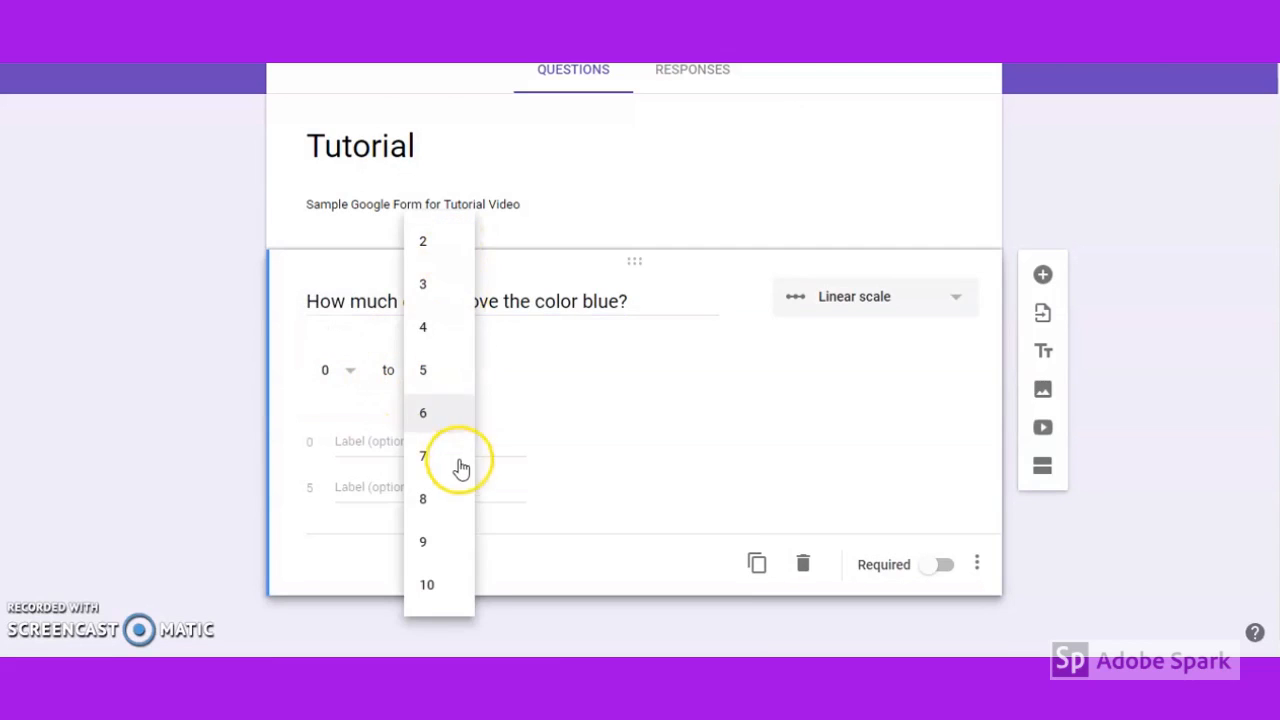
left_click(638, 458)
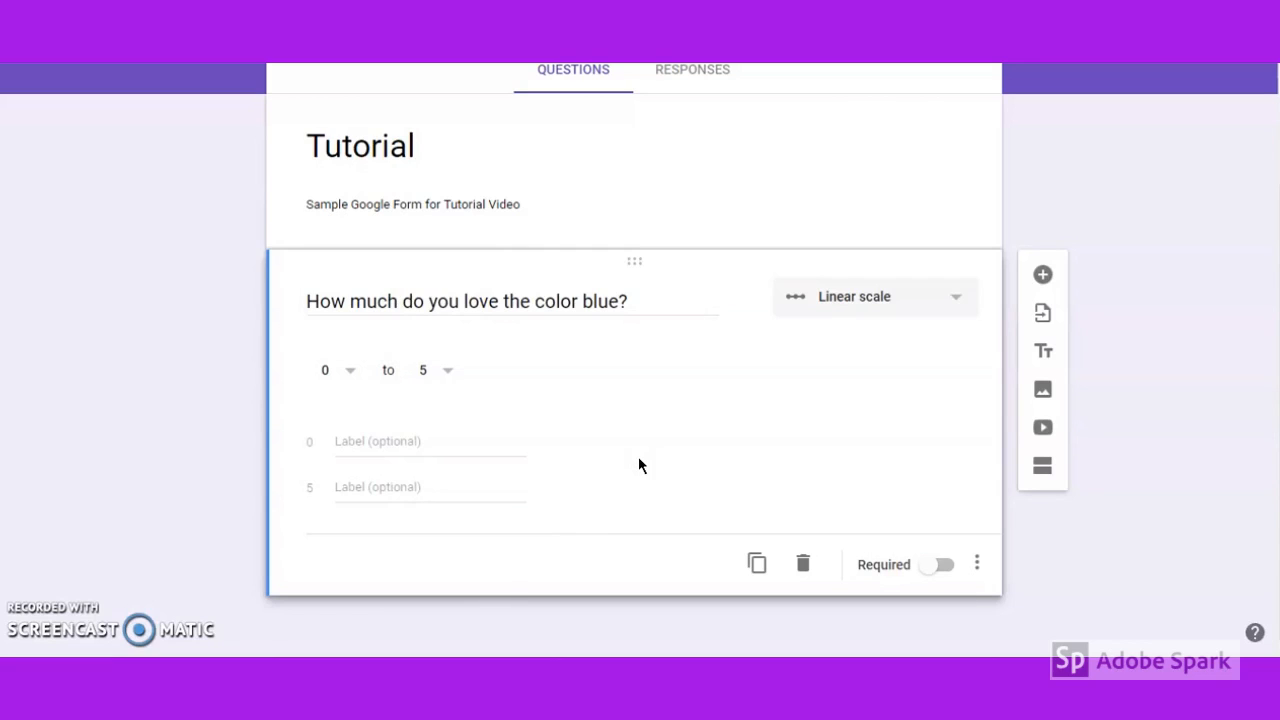
Look at the optional label fields for the scale ends and show the Description field for the Linear scale question.
left_click(410, 440)
left_click(526, 451)
left_click(977, 564)
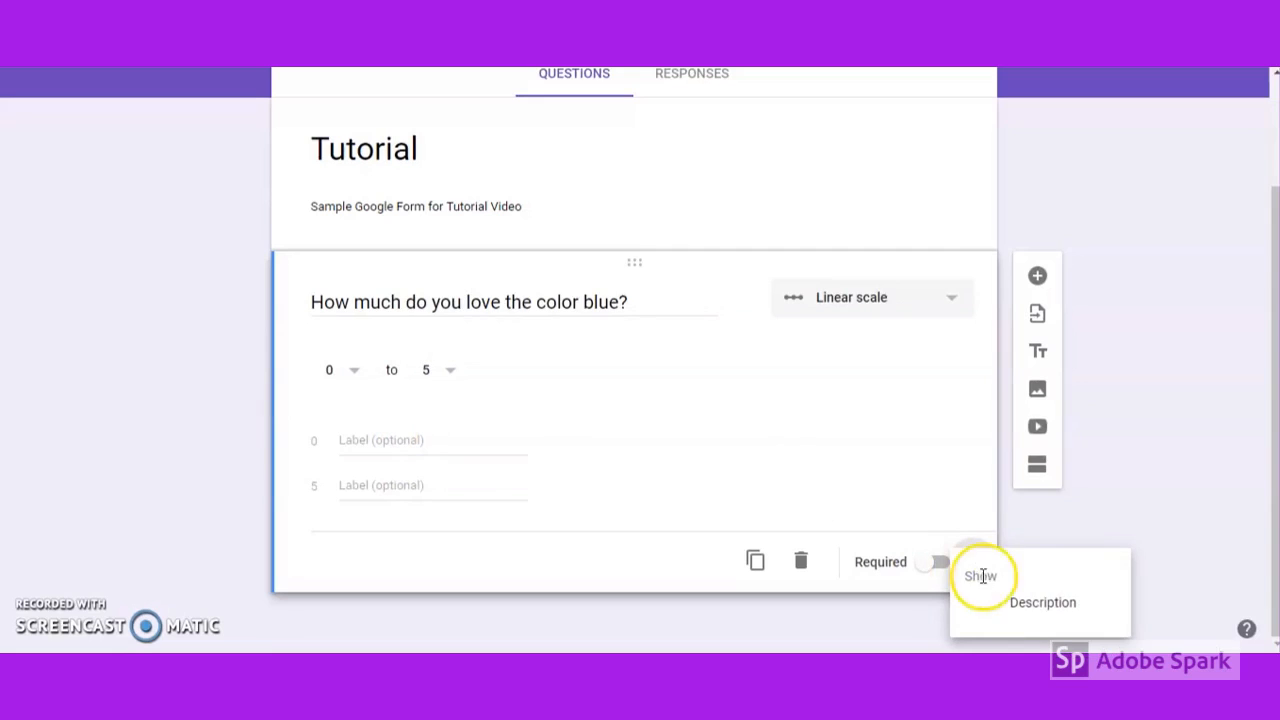
left_click(993, 613)
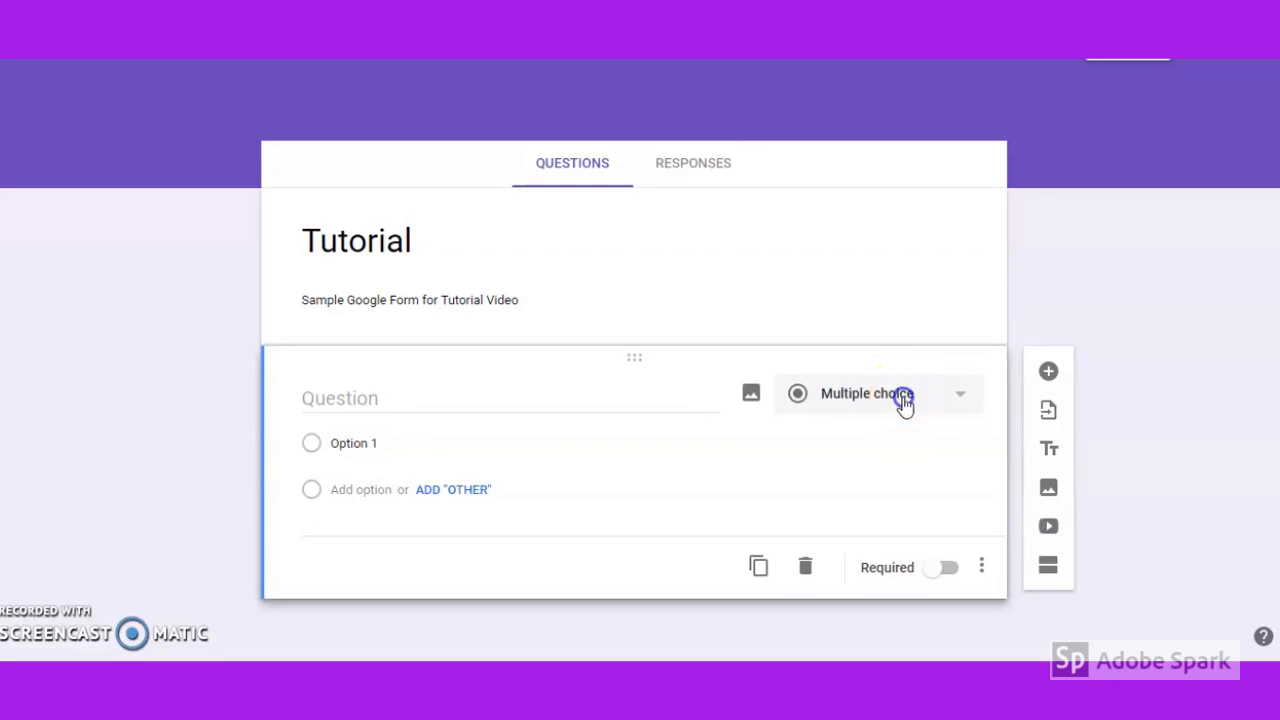
Make the new question a Multiple choice grid titled "How much do you love each color?" and open its first row for editing.
left_click(903, 403)
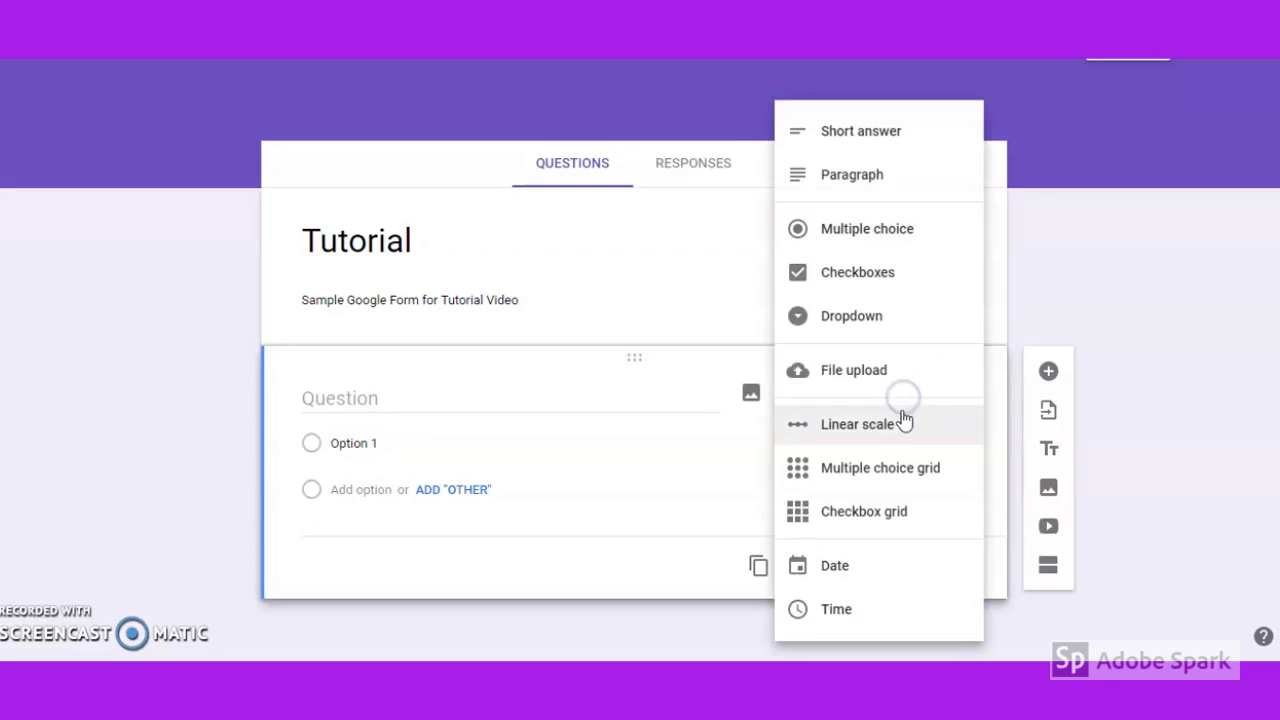
left_click(892, 472)
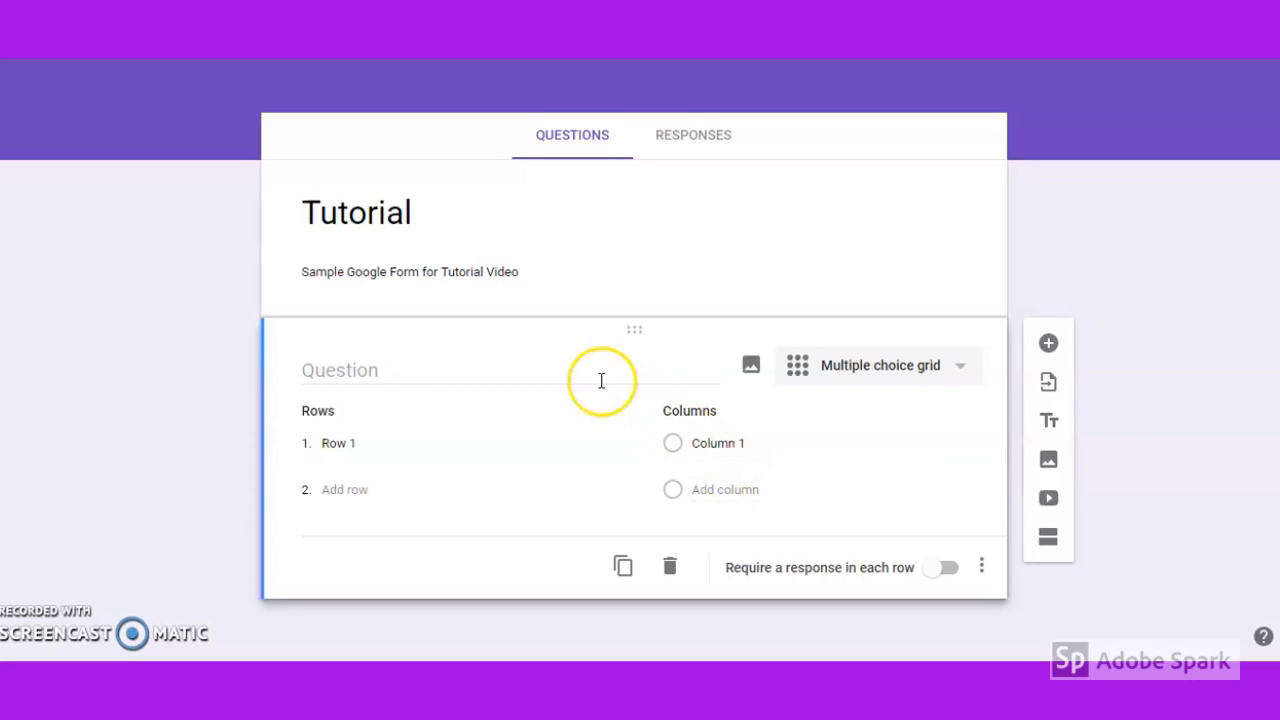
left_click(538, 369)
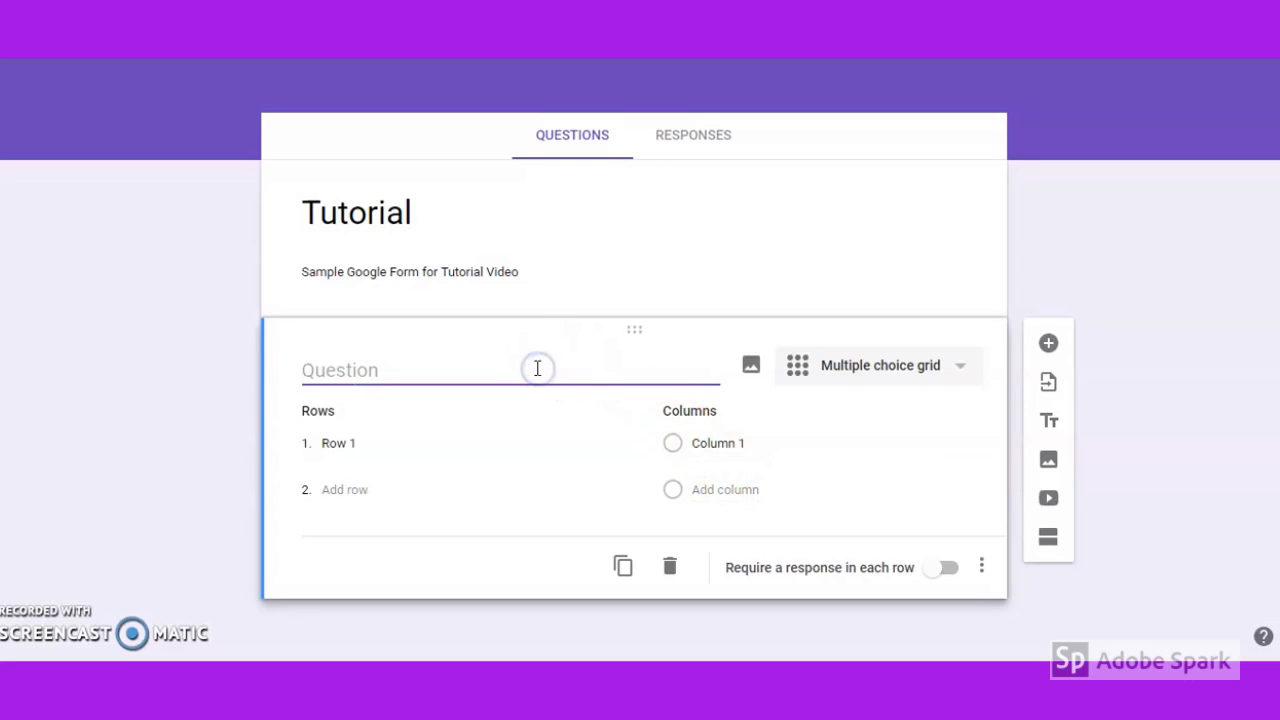
left_click(537, 368)
type("How much do you love each color?")
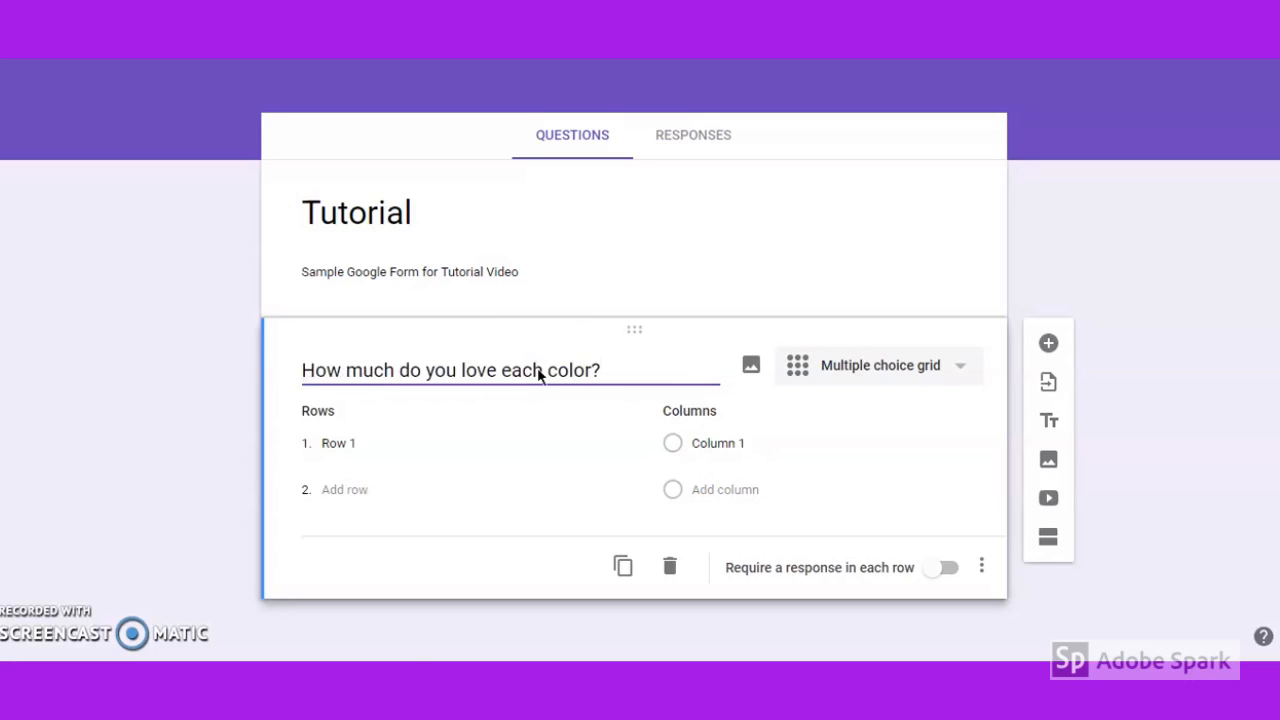
left_click(515, 440)
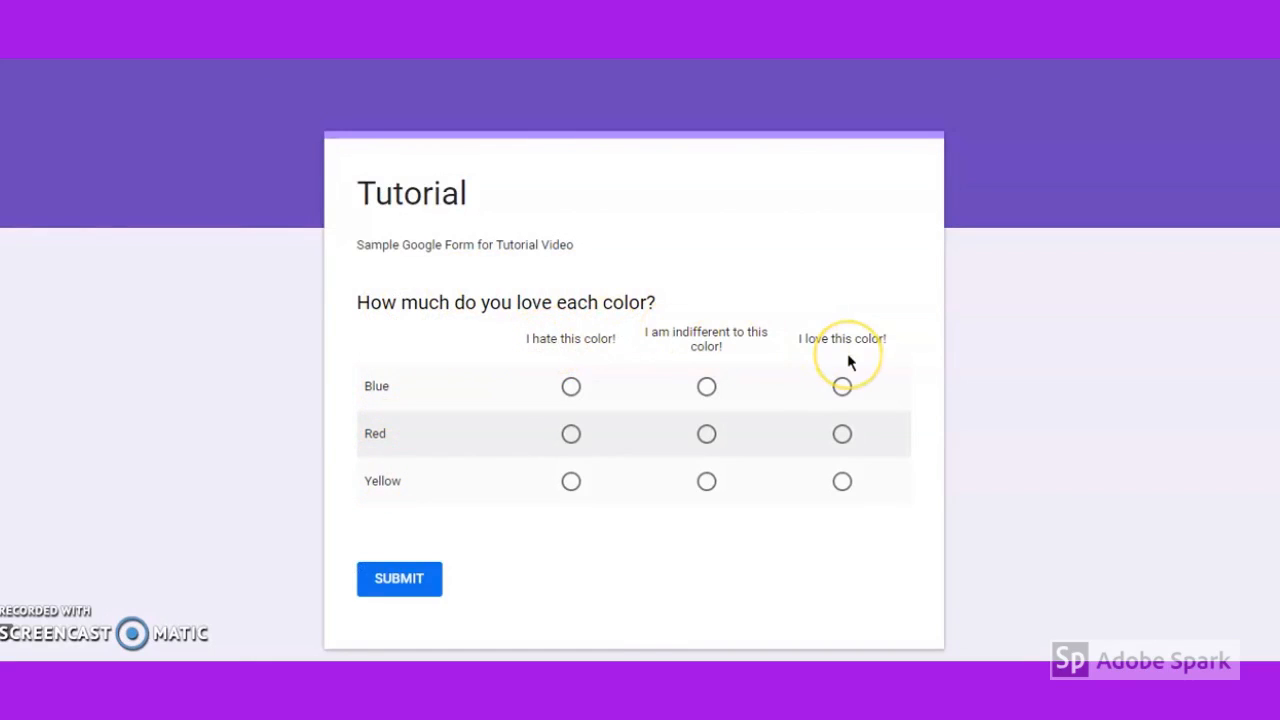
Try the grid in the form preview, answering "I hate this color!" for Blue and Red and "I love this color!" for Yellow.
left_click(571, 389)
left_click(571, 436)
left_click(842, 482)
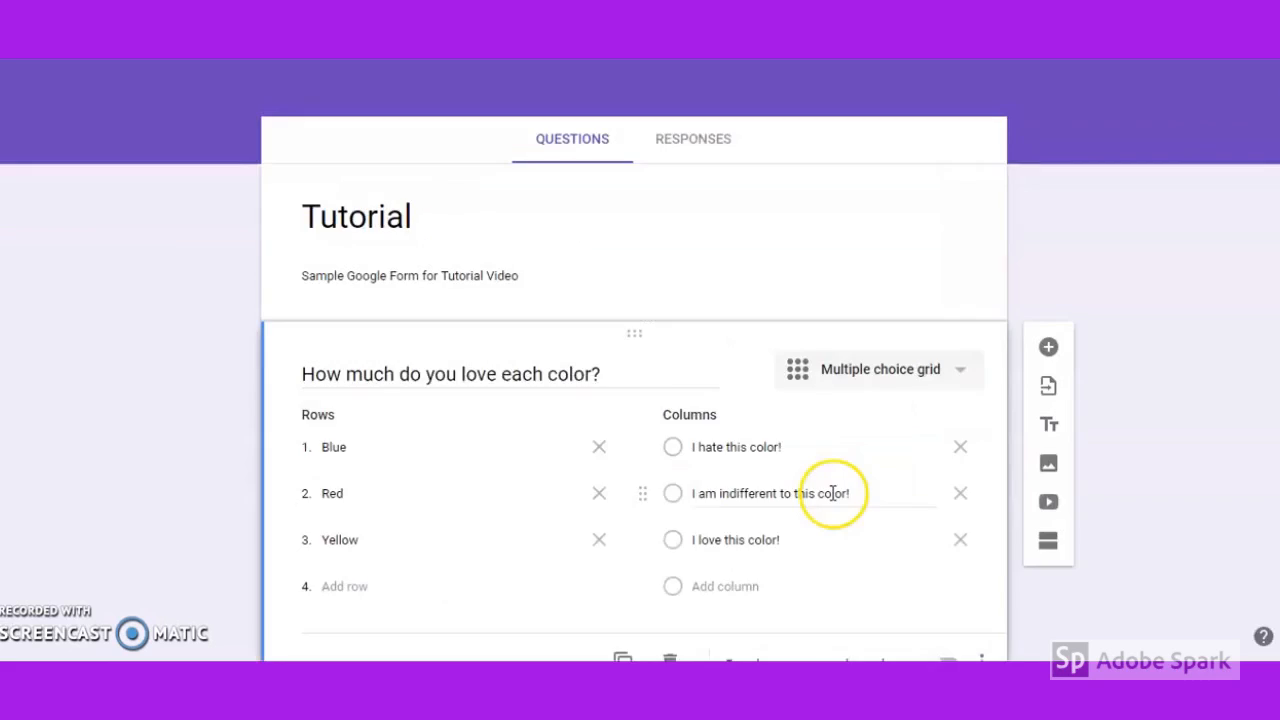
Show the Description field for the Multiple choice grid question.
scroll(832, 493, "down", 1)
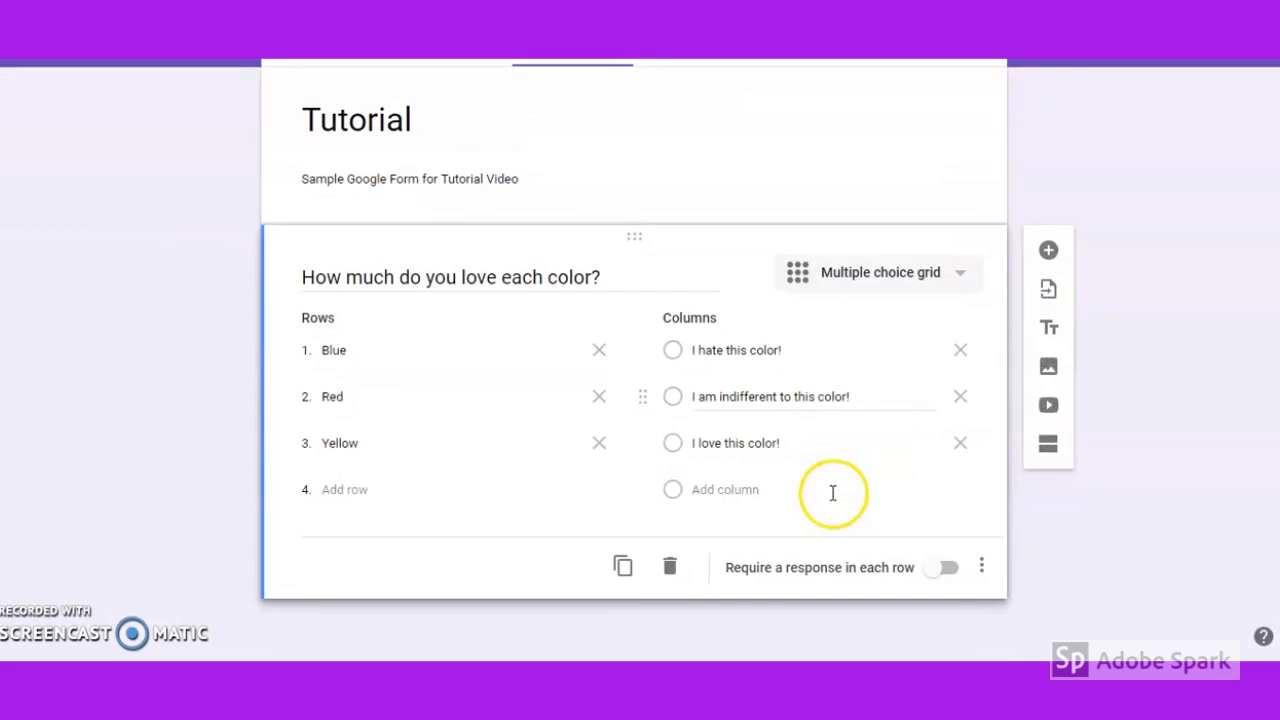
left_click(982, 569)
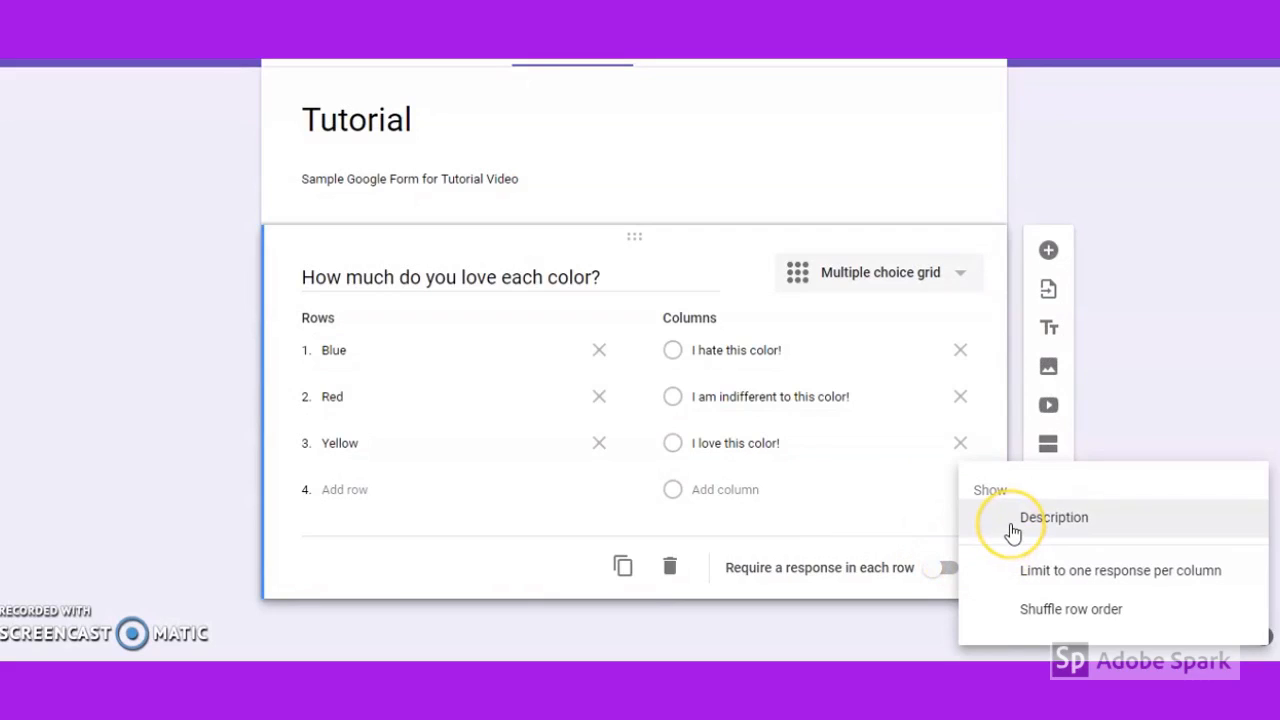
left_click(1012, 533)
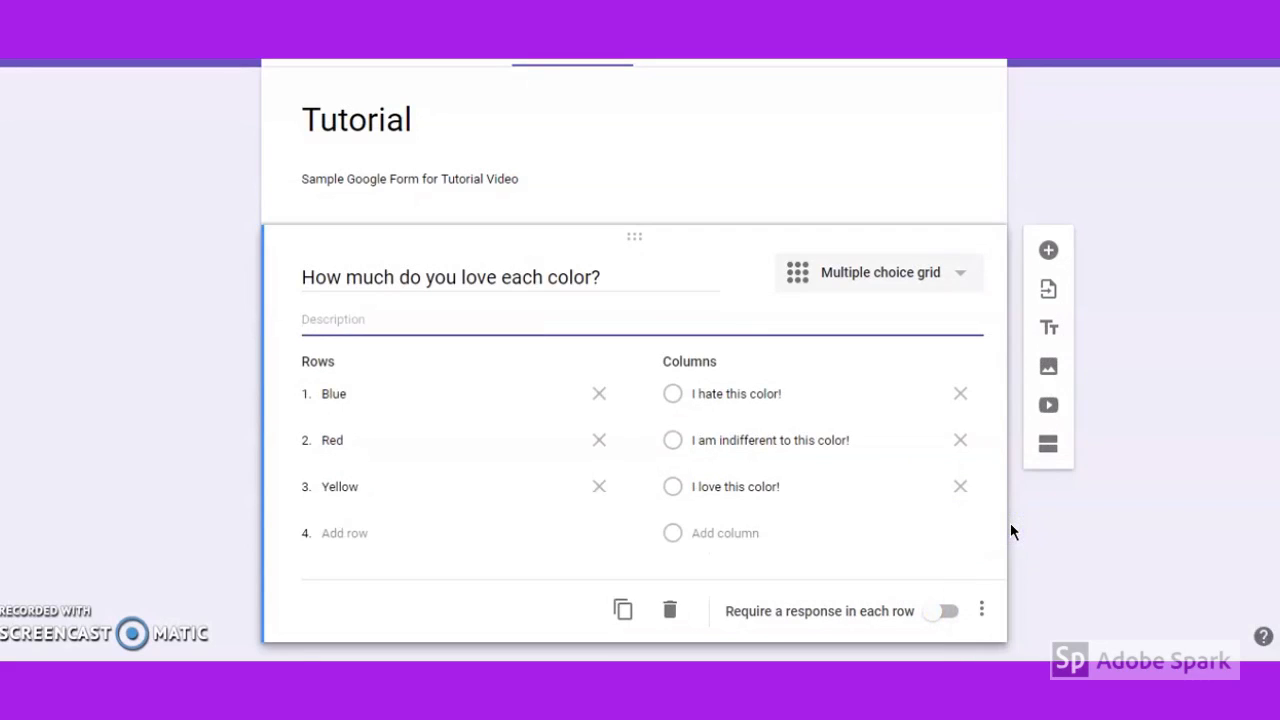
Limit the Multiple choice grid to one response per column and test it in the preview by answering "I hate this color!" for Blue and Red.
left_click(984, 611)
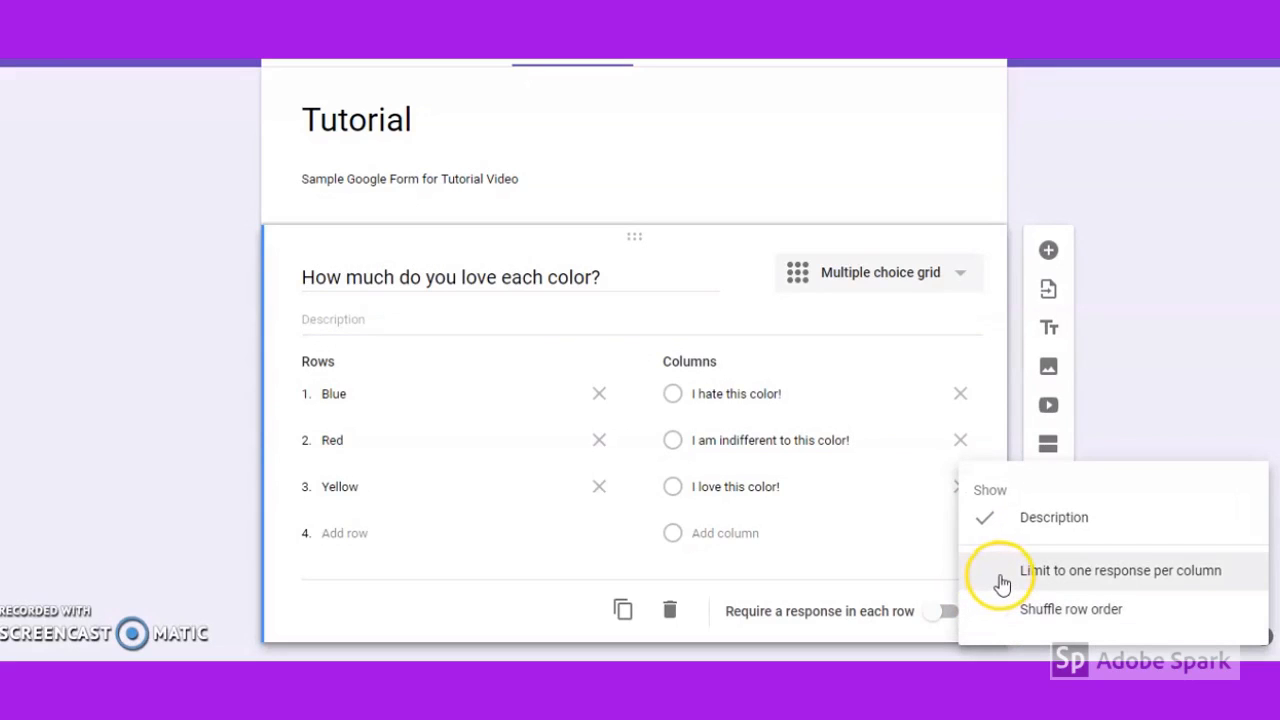
left_click(1002, 584)
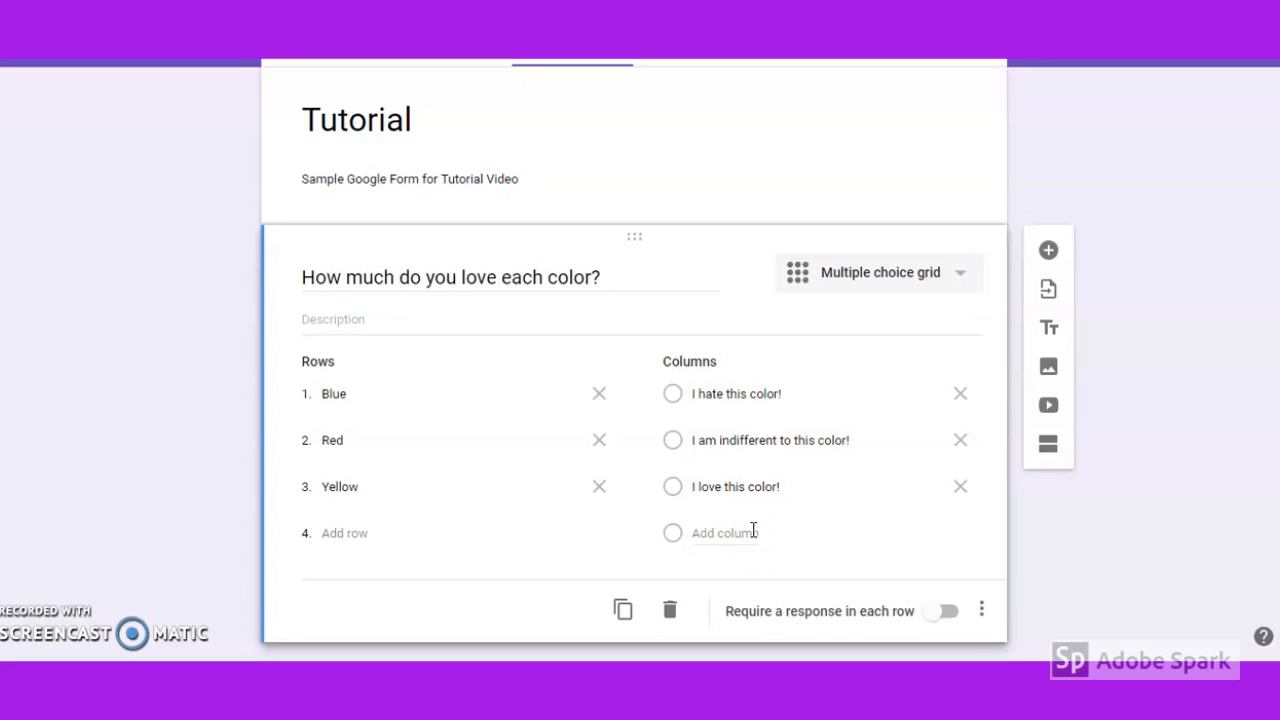
left_click(571, 388)
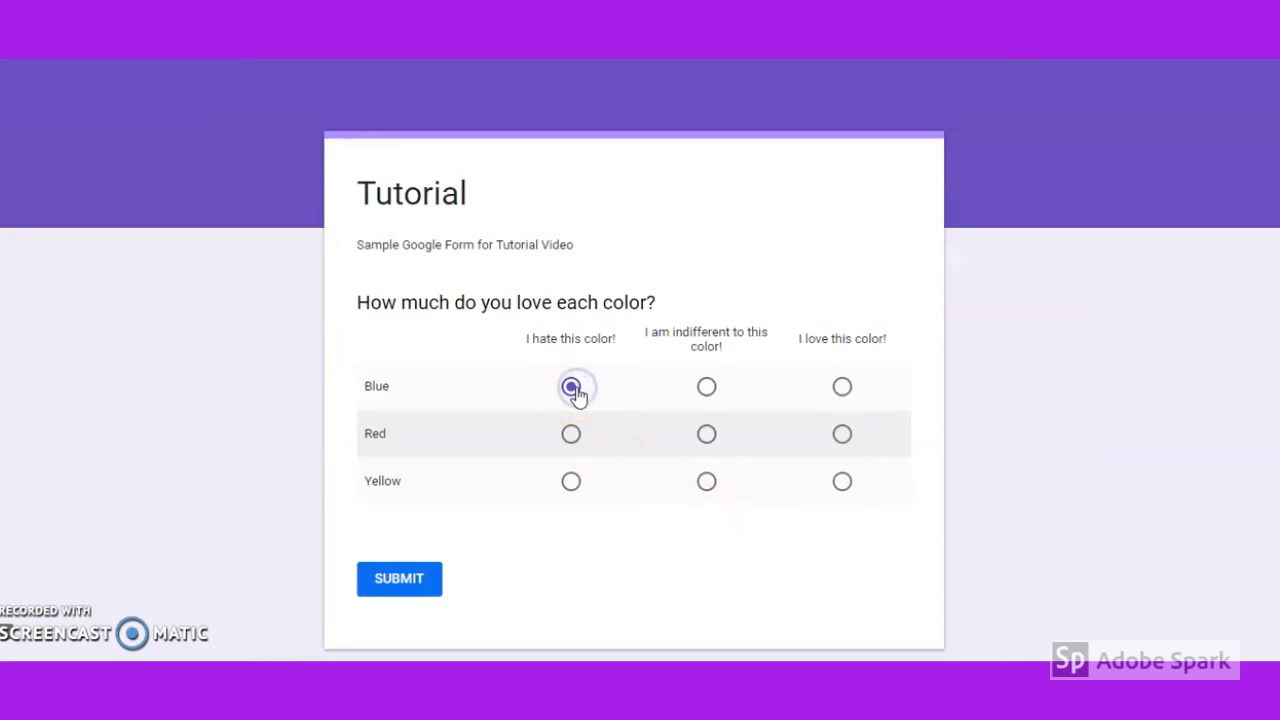
left_click(570, 433)
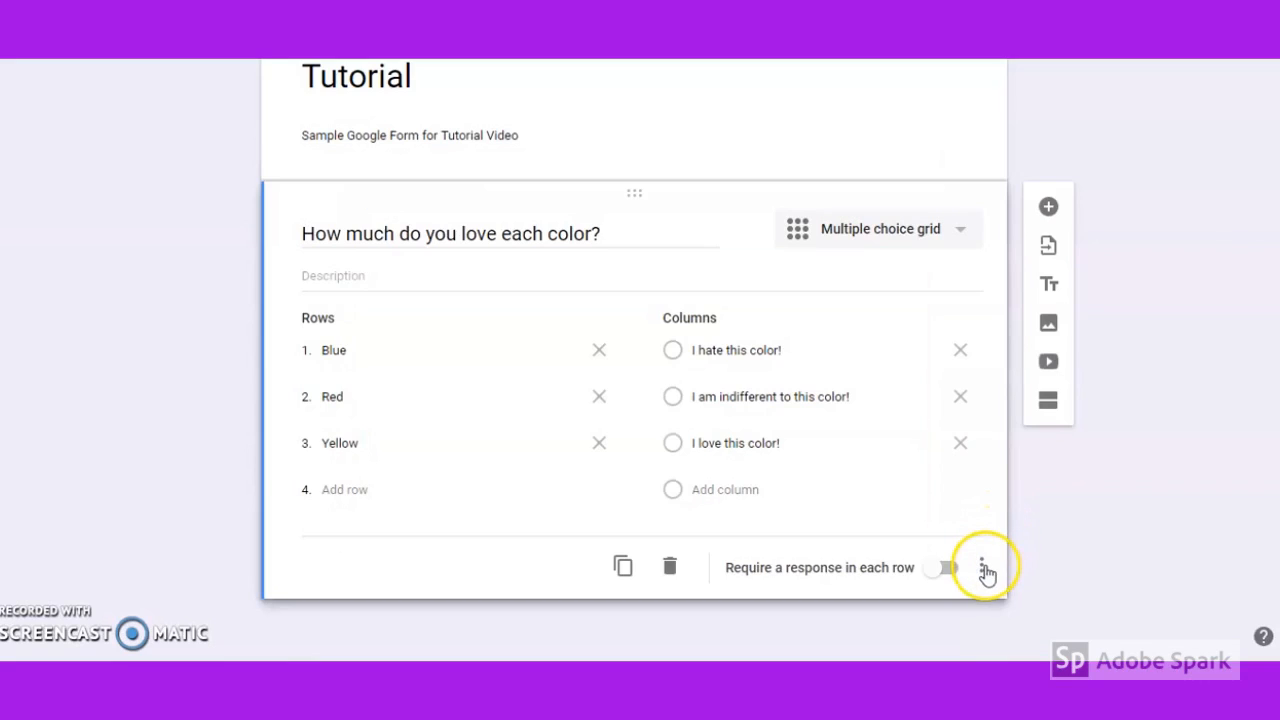
Turn on Shuffle row order for the "How much do you love each color?" grid question.
left_click(986, 567)
left_click(986, 570)
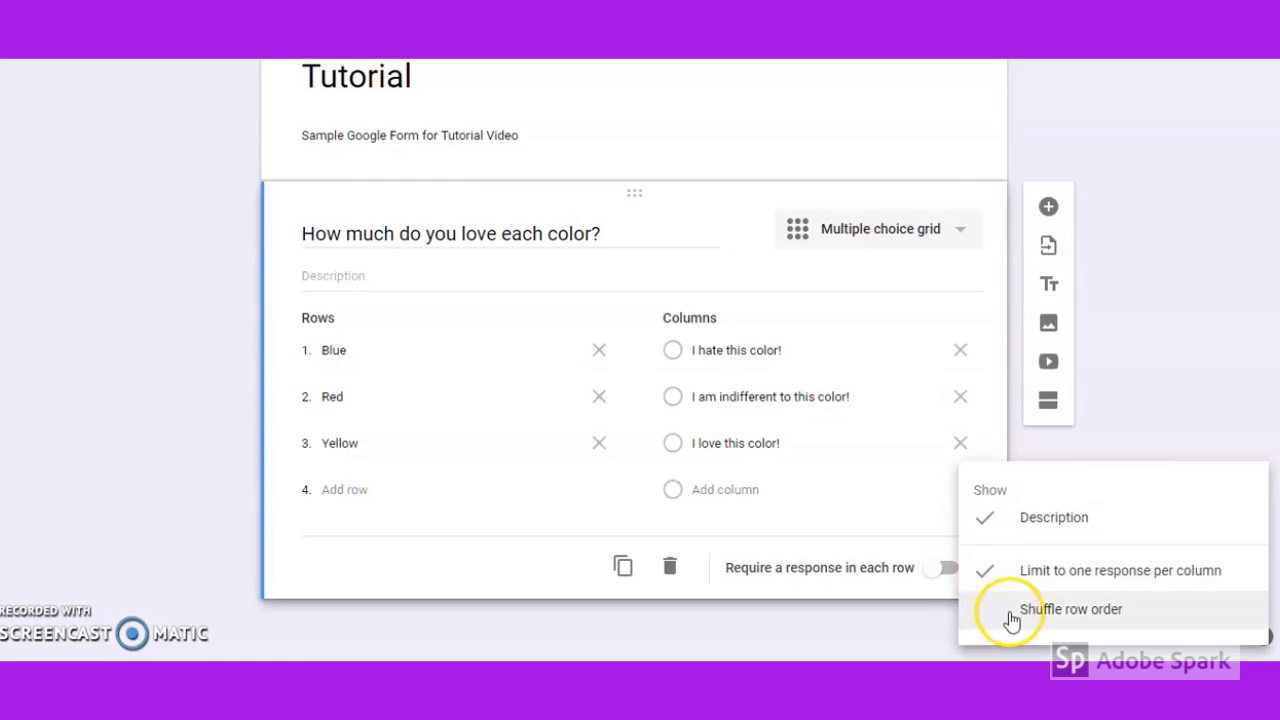
left_click(1011, 615)
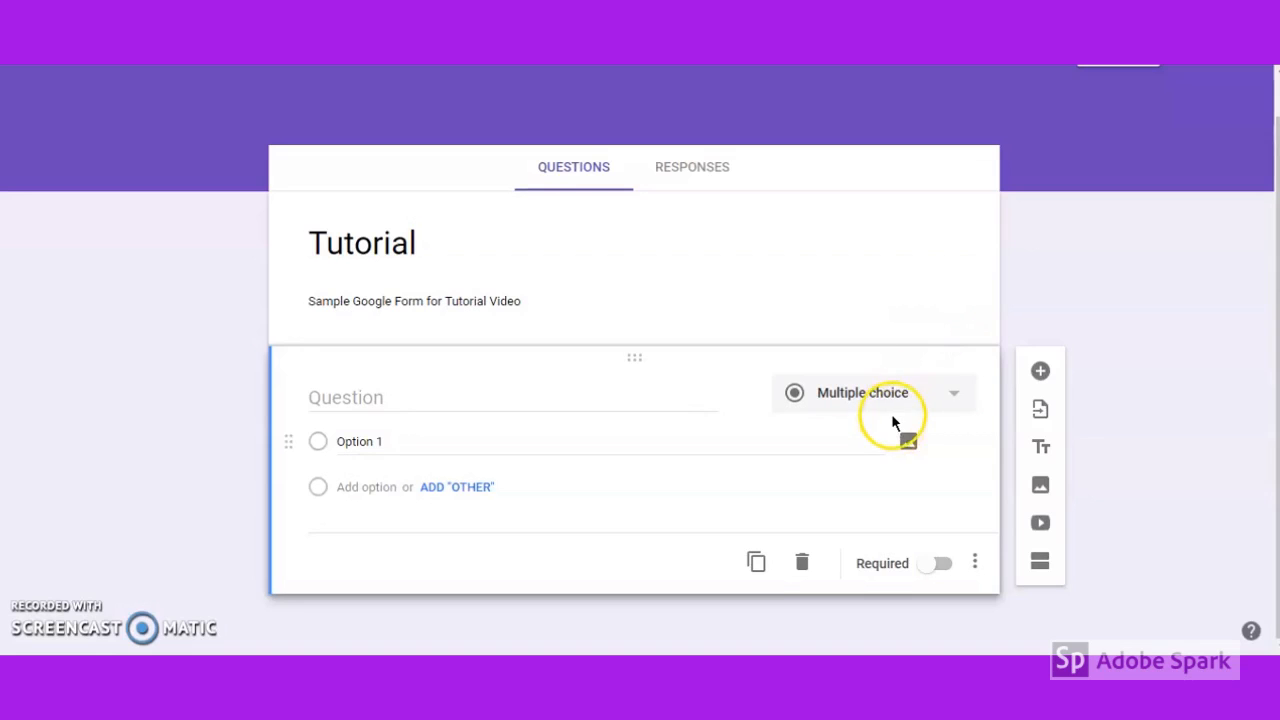
Make the new question a Checkbox grid titled "How does each color make you feel?".
left_click(892, 410)
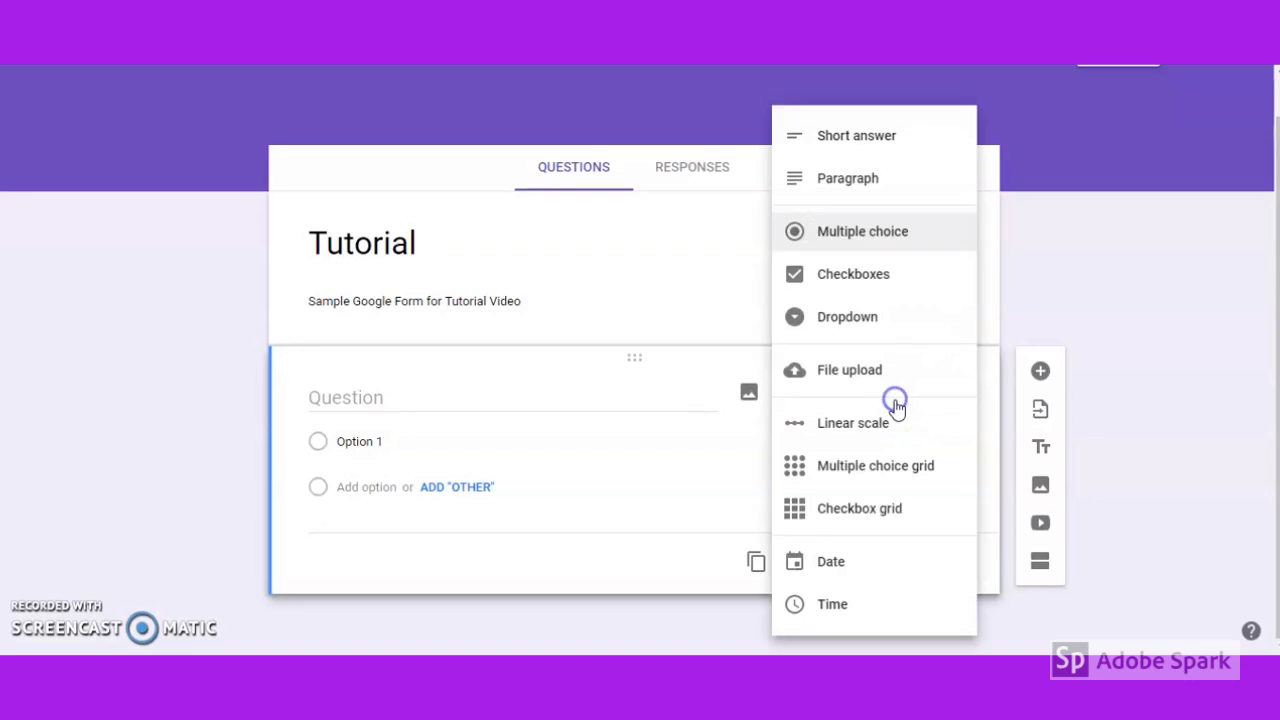
left_click(893, 512)
left_click(459, 368)
type("How does each color make you feel?")
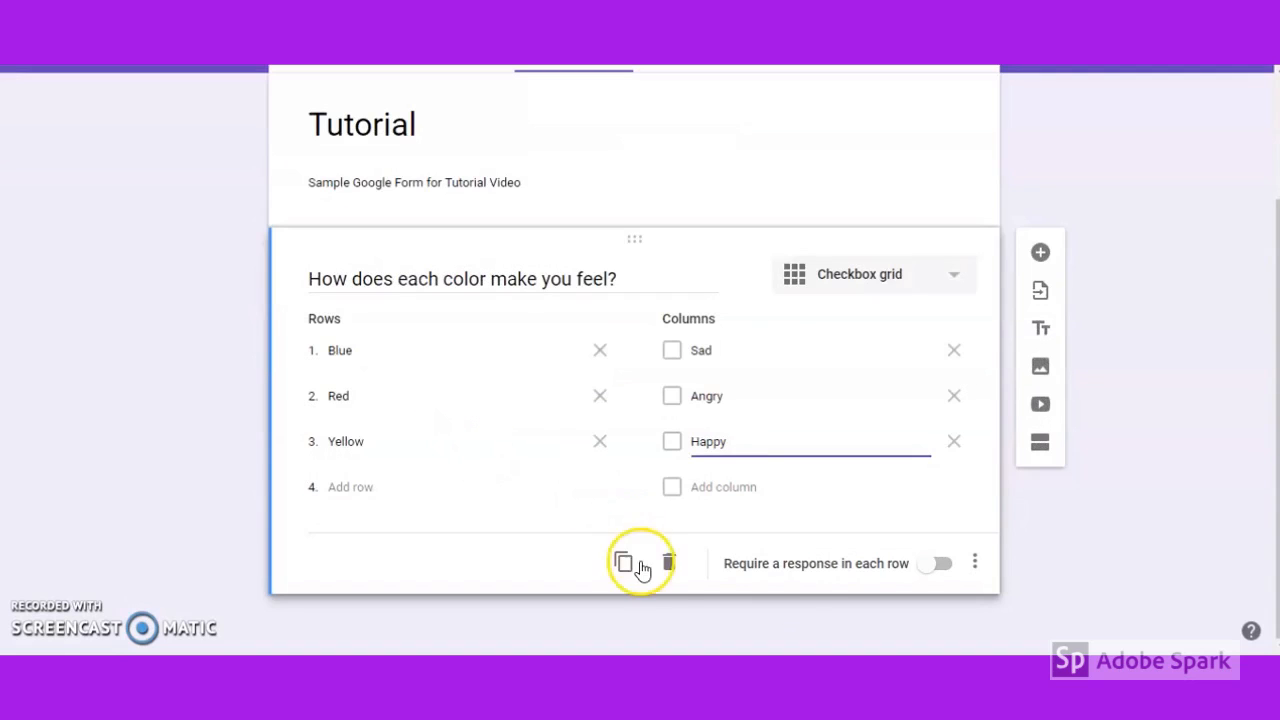
Show the Description field for the Checkbox grid question and limit it to one response per column.
left_click(976, 566)
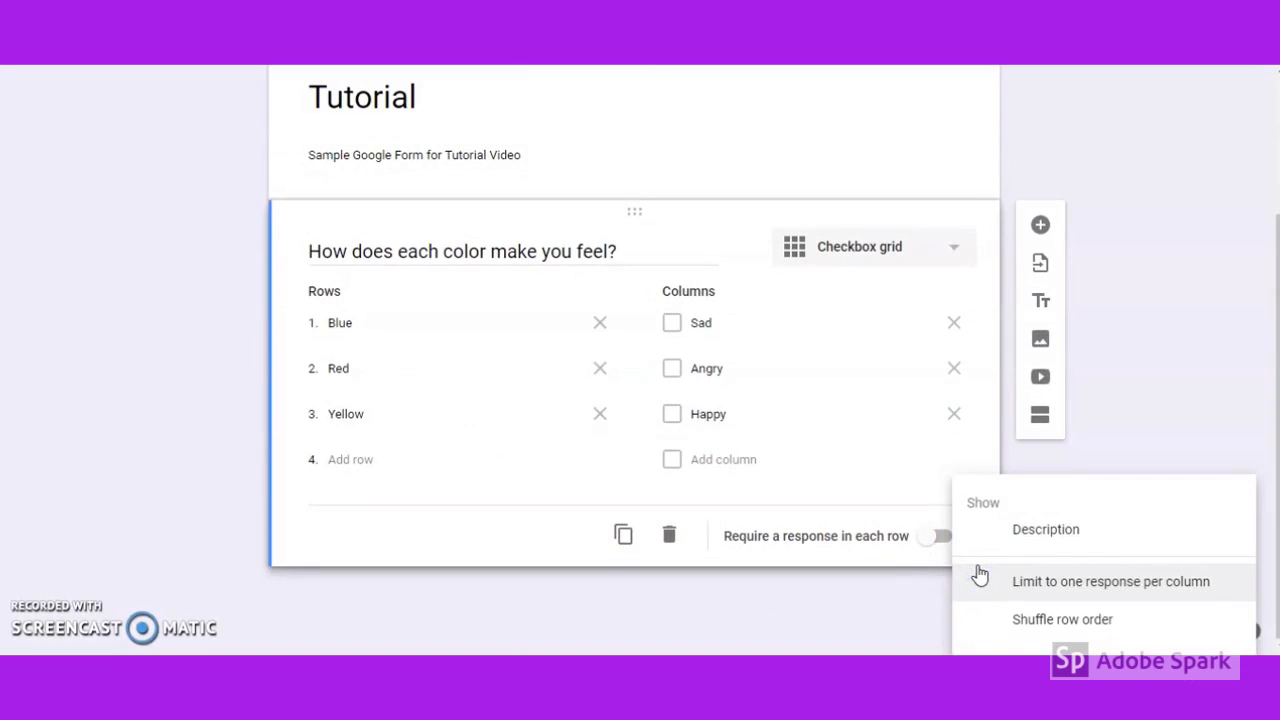
left_click(989, 546)
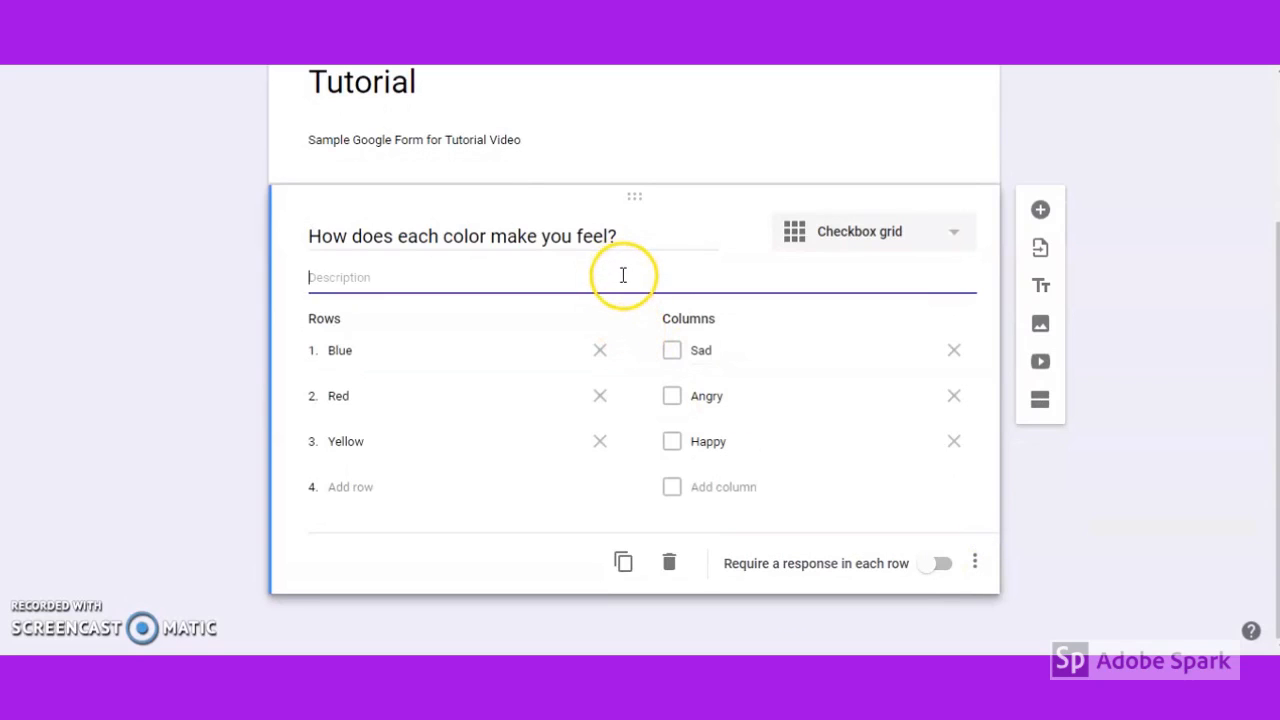
left_click(975, 563)
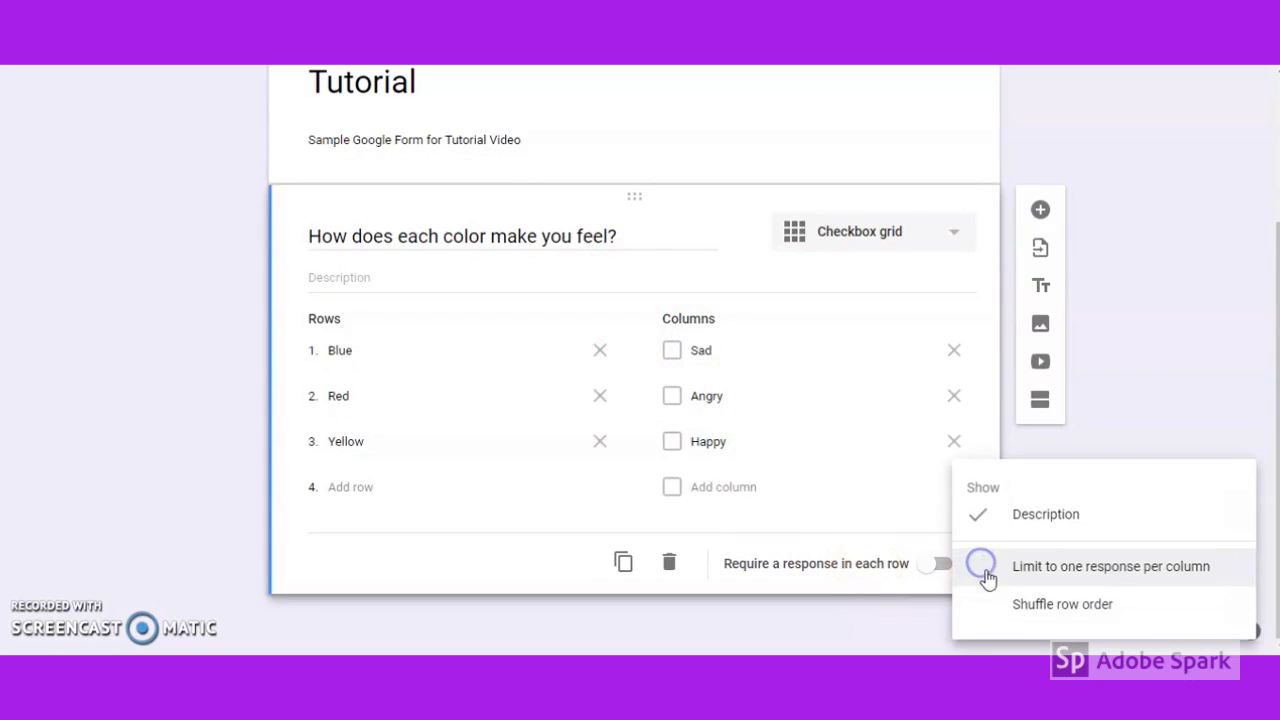
left_click(990, 576)
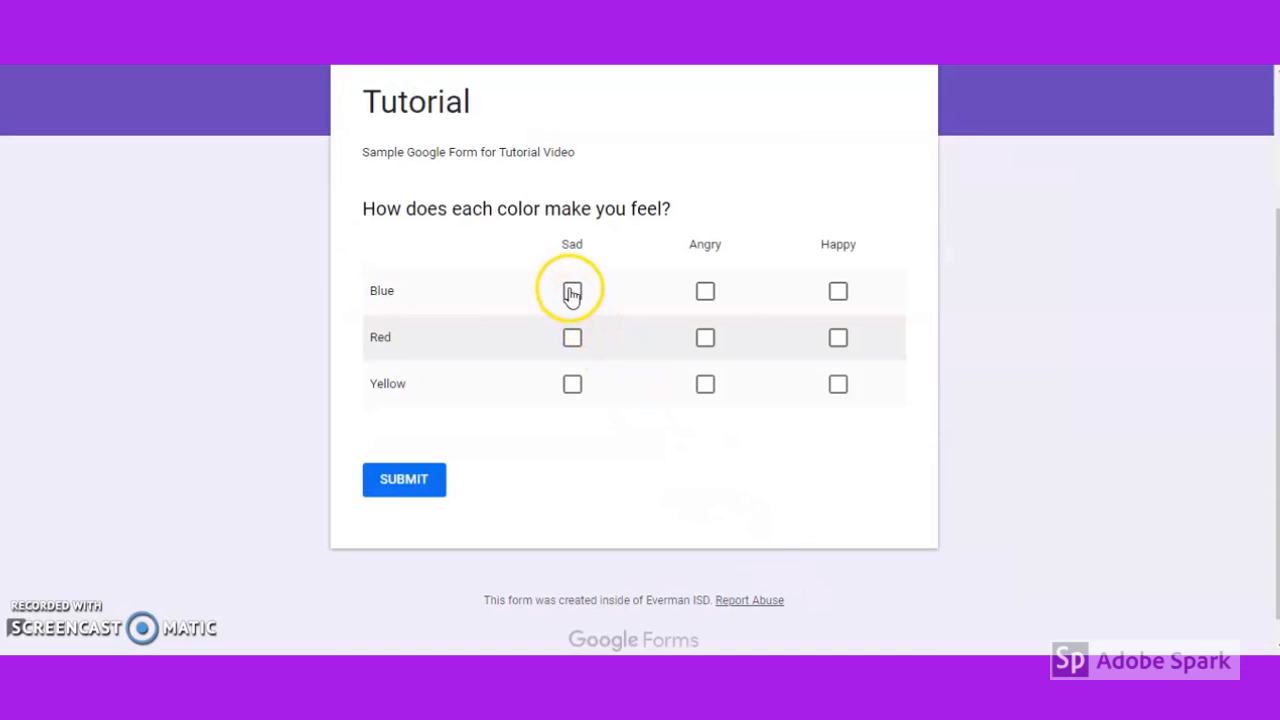
Try the checkbox grid in the form preview, answering Sad for Blue and Angry for both Red and Yellow.
left_click(572, 291)
left_click(706, 340)
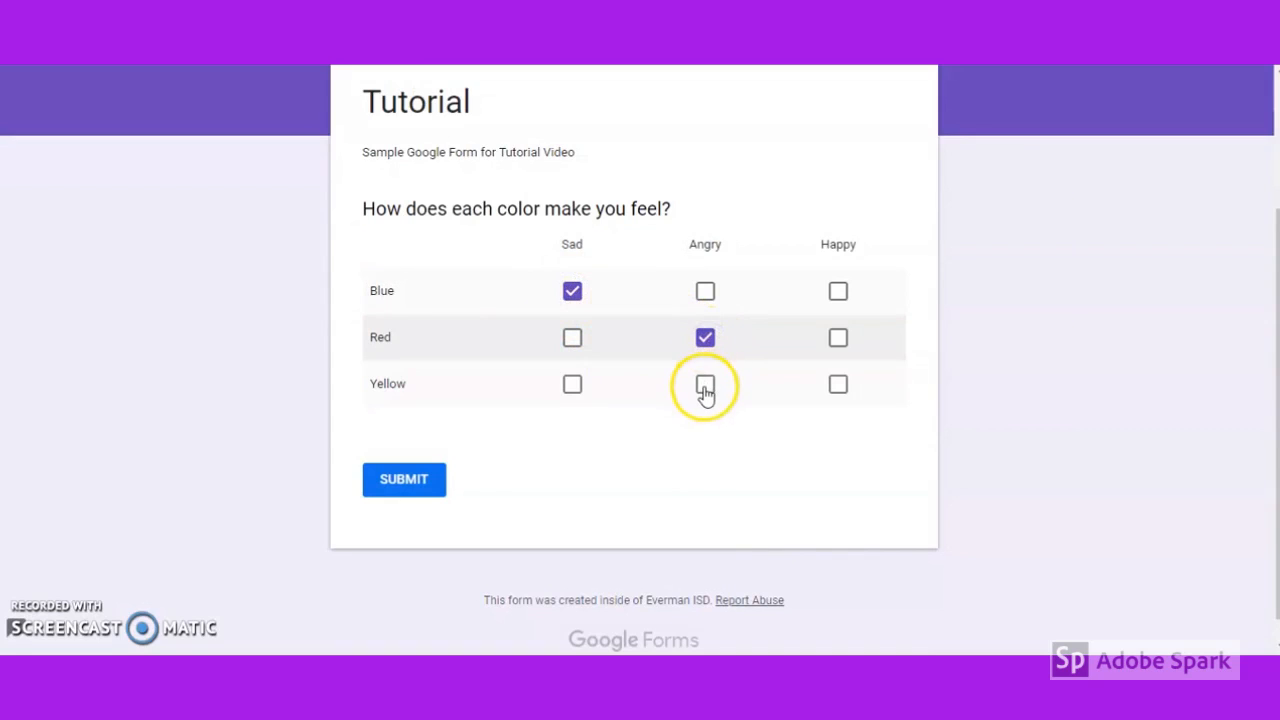
left_click(705, 388)
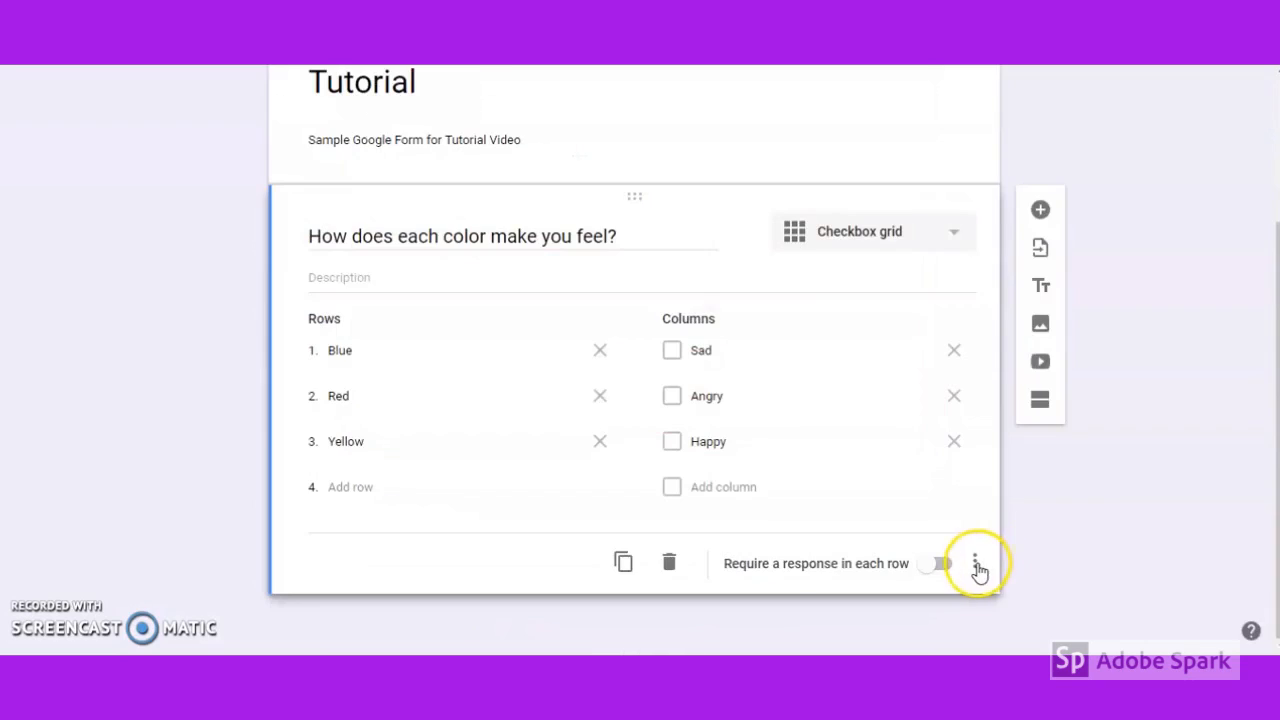
Turn on Shuffle row order for the "How does each color make you feel?" Checkbox grid.
left_click(980, 566)
left_click(979, 572)
left_click(981, 617)
left_click(981, 617)
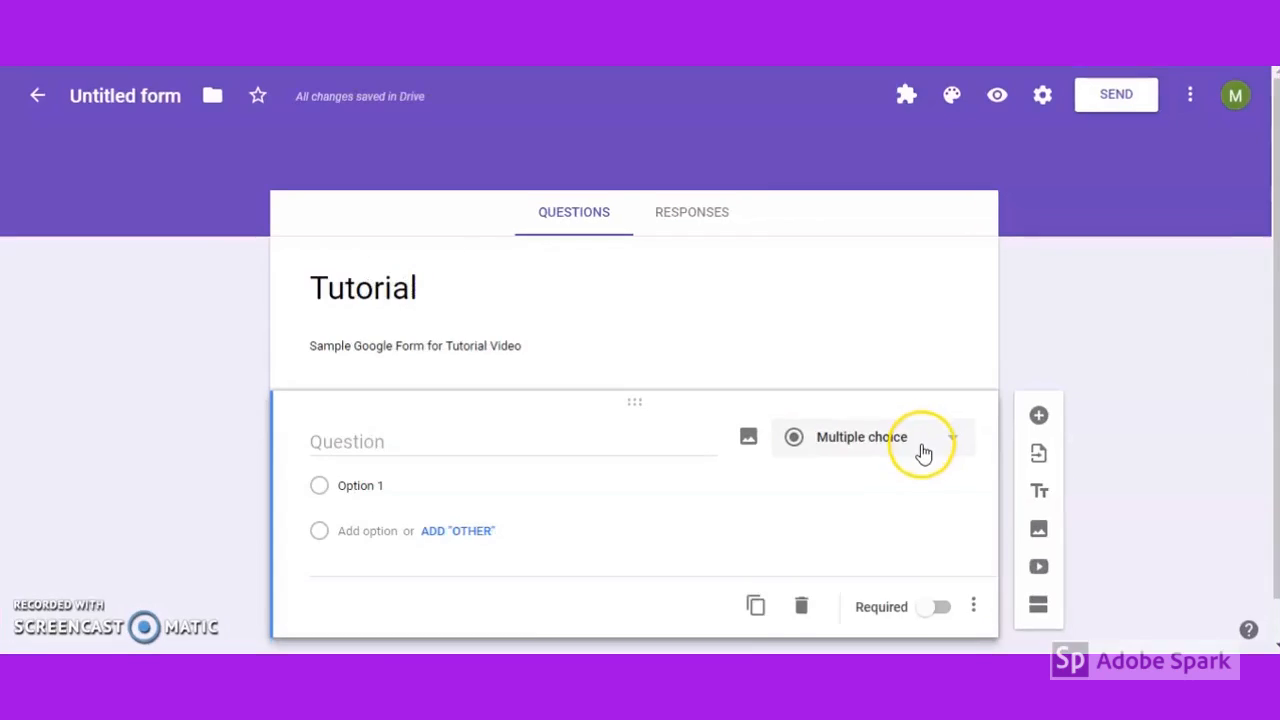
Make the new question a Date question titled "When do you want to wear blue jeans?".
left_click(918, 451)
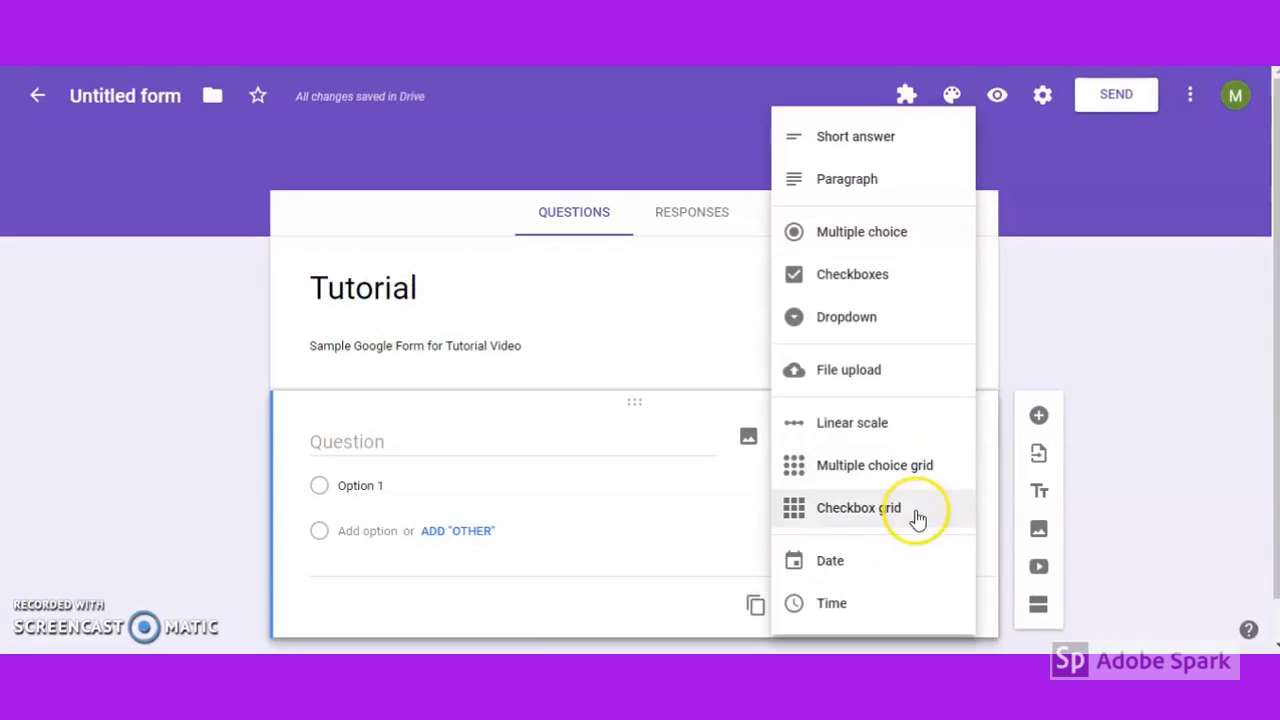
left_click(905, 572)
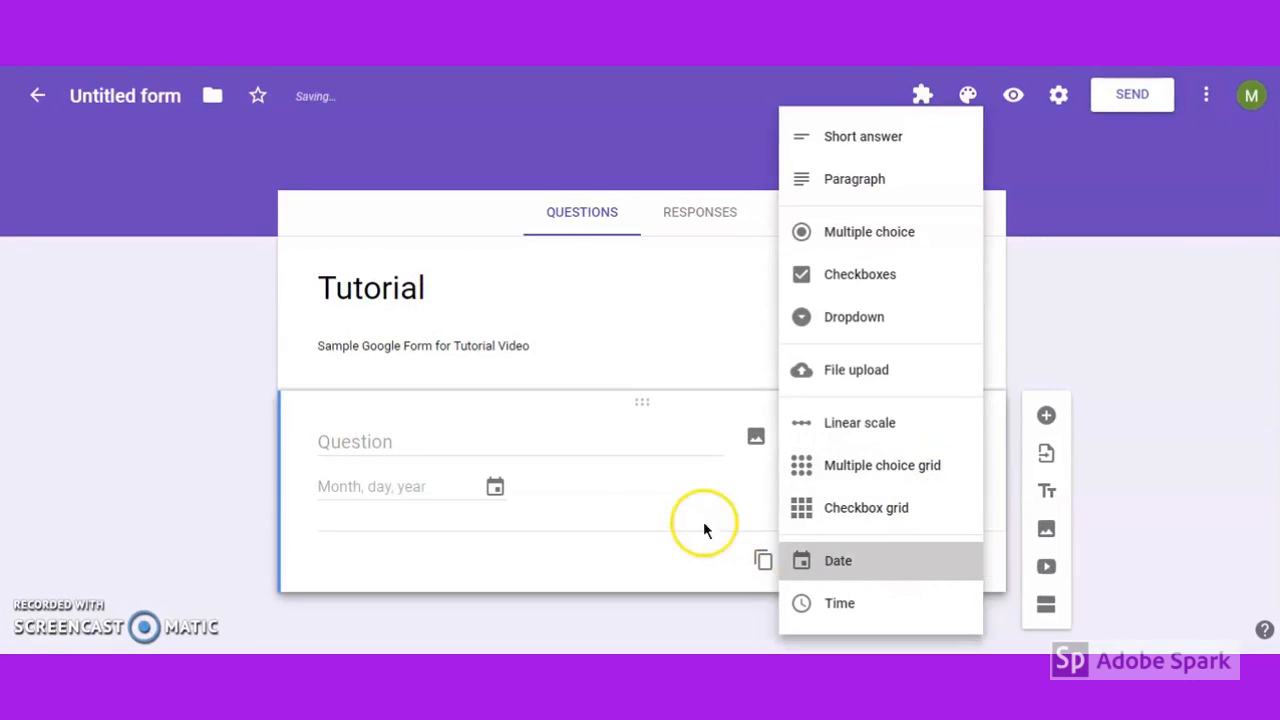
left_click(550, 445)
type("When do you want to wear blue jeans?")
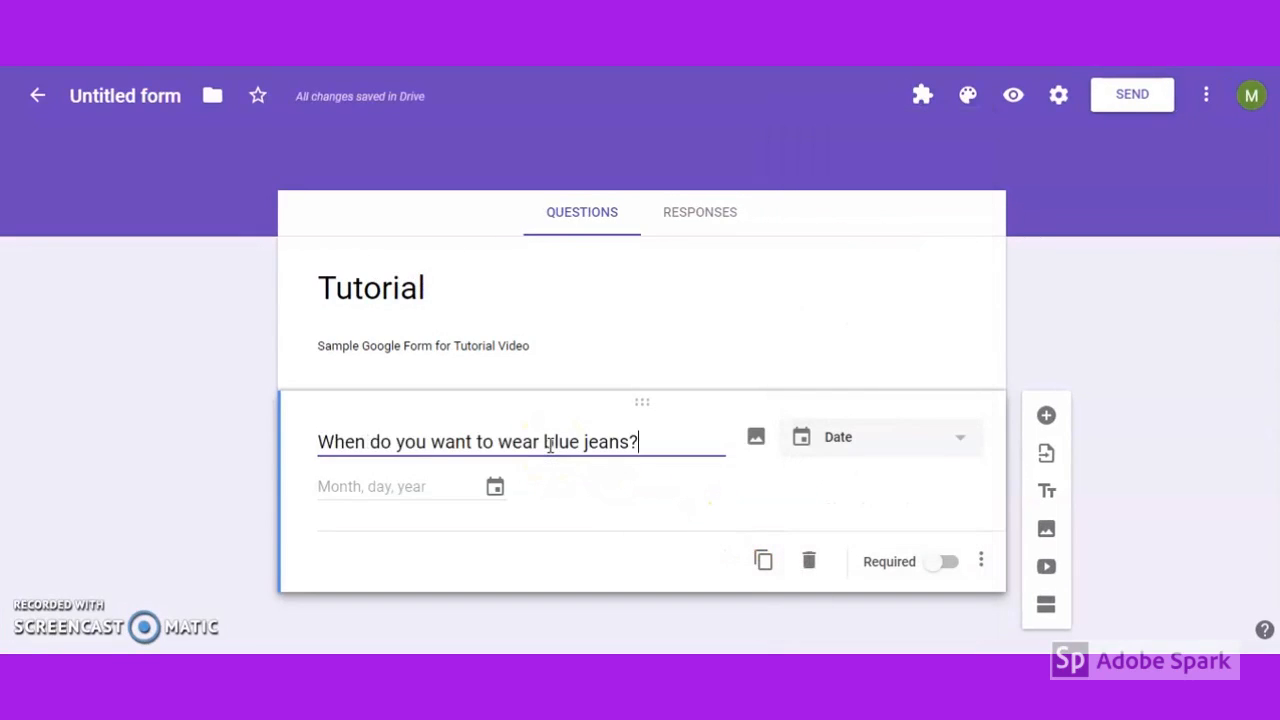
left_click(575, 463)
Show the Description field and include time for the Date question, and look at its Include year option.
left_click(985, 565)
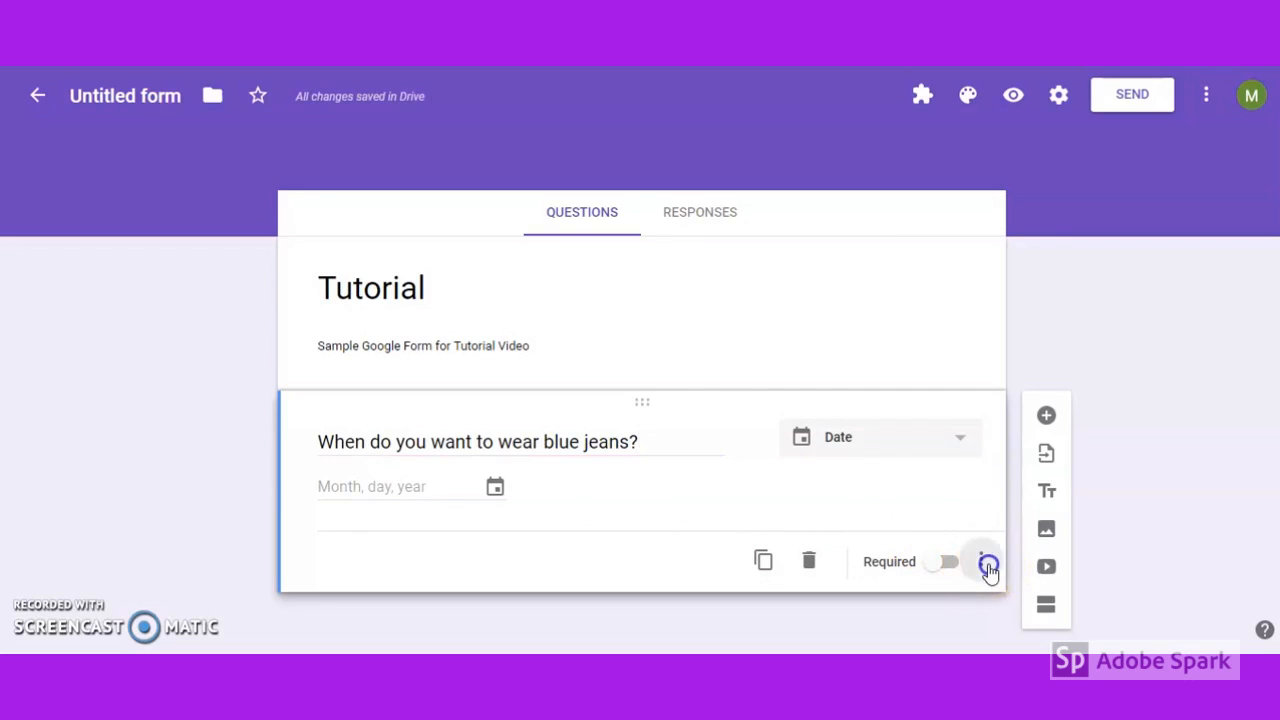
left_click(1004, 535)
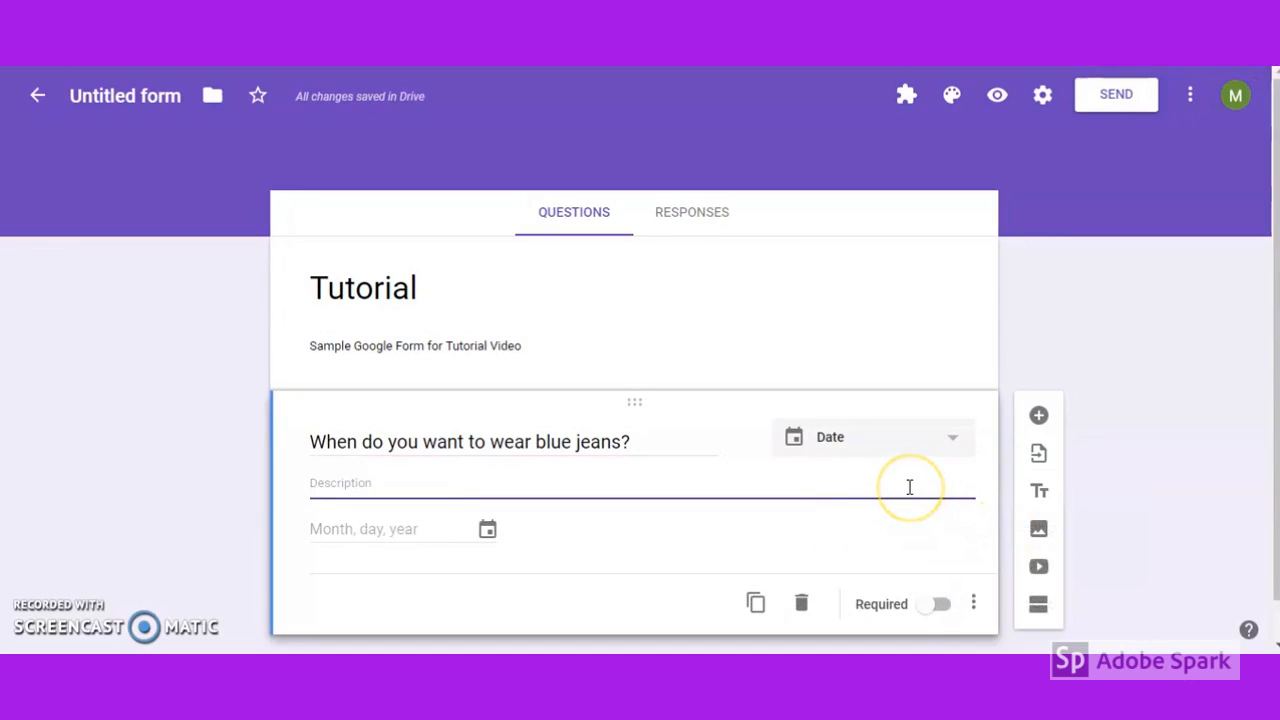
left_click(978, 606)
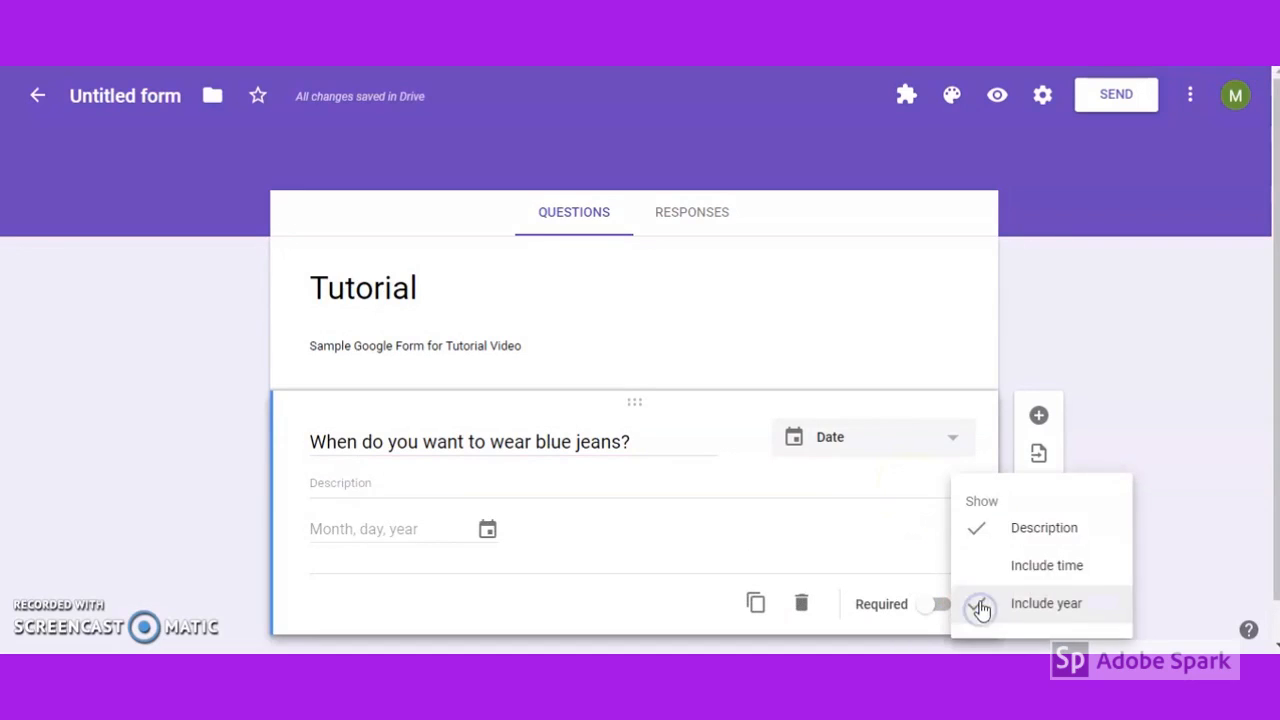
left_click(981, 570)
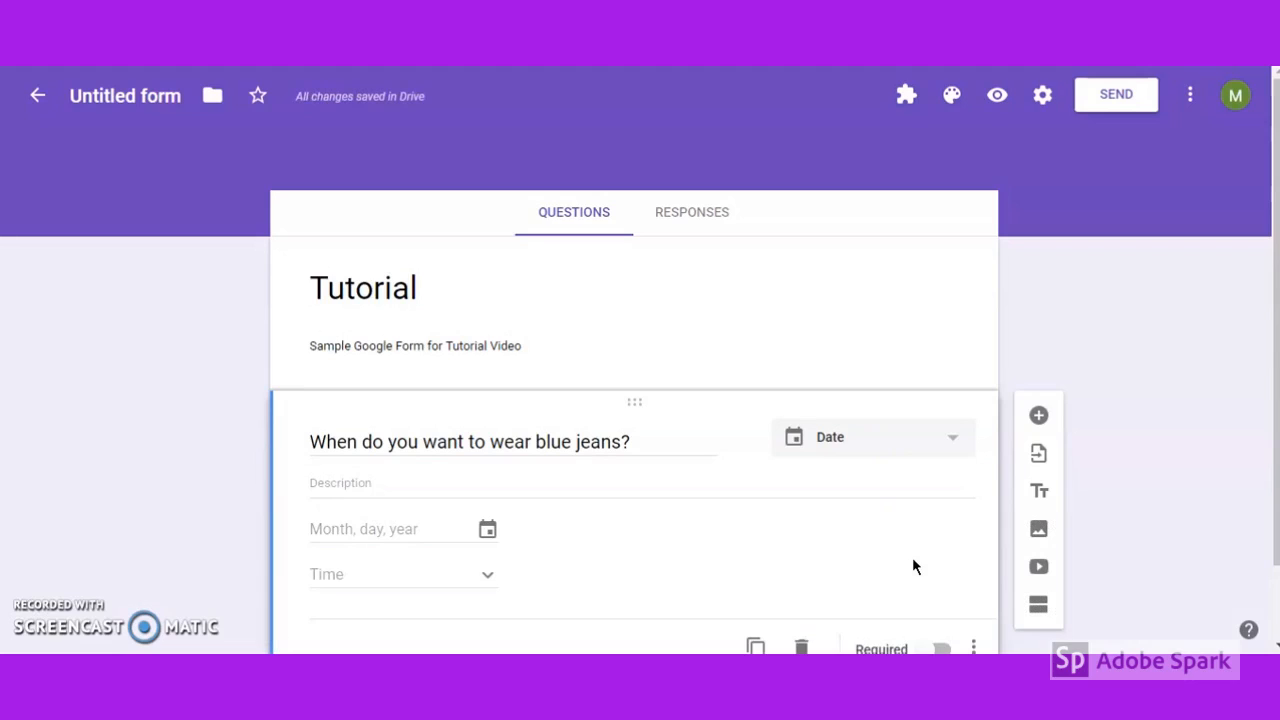
scroll(914, 563, "down", 1)
left_click(972, 563)
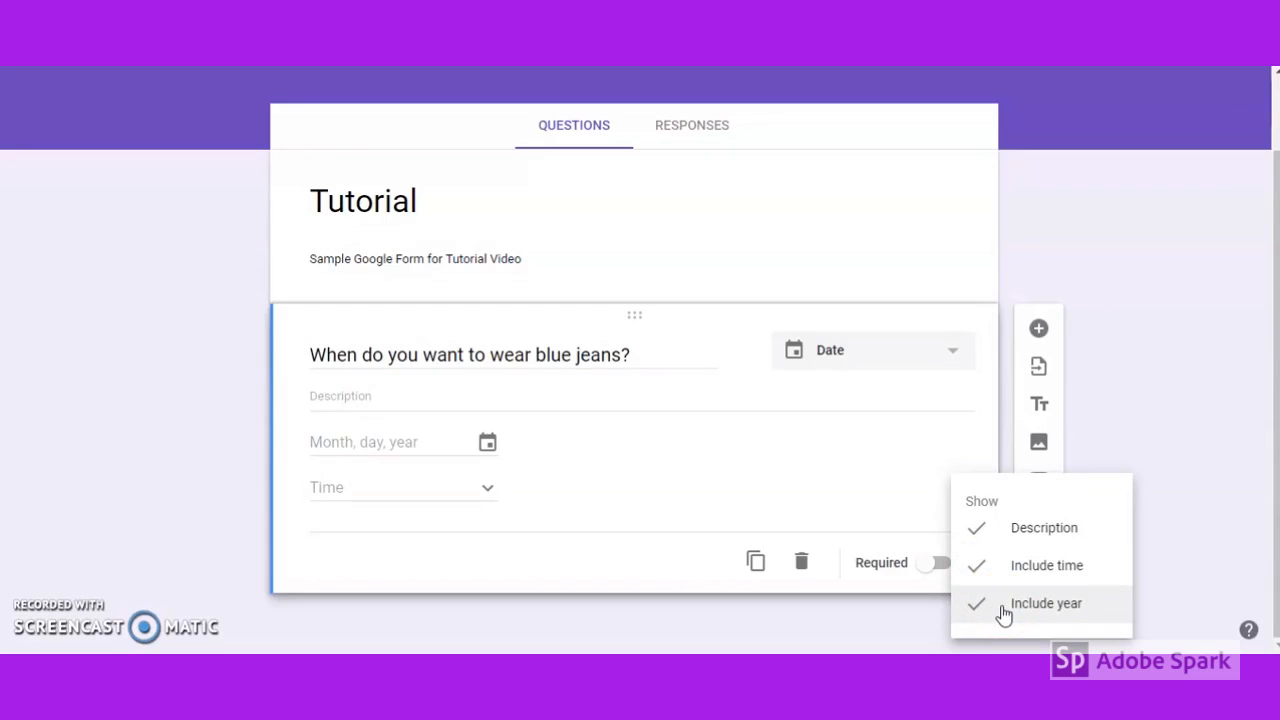
left_click(913, 617)
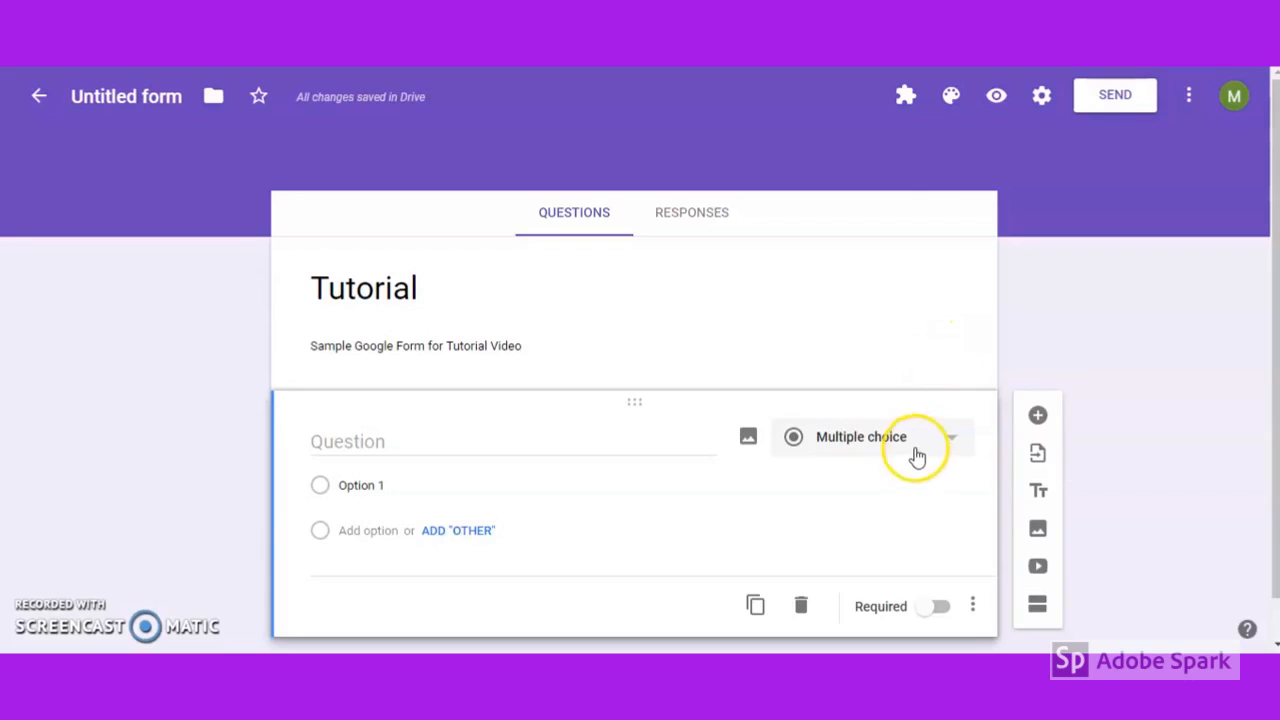
Make the new question a Time question titled "When do you want to wear blue jeans?".
left_click(912, 441)
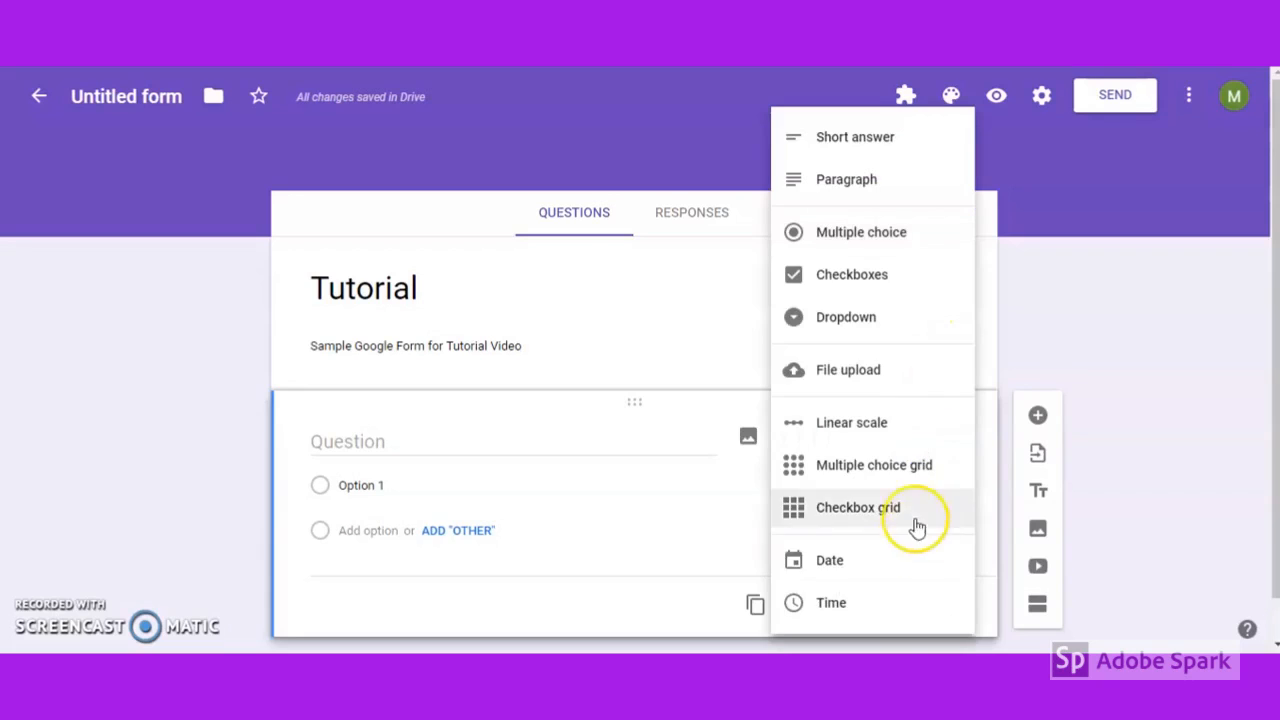
left_click(896, 620)
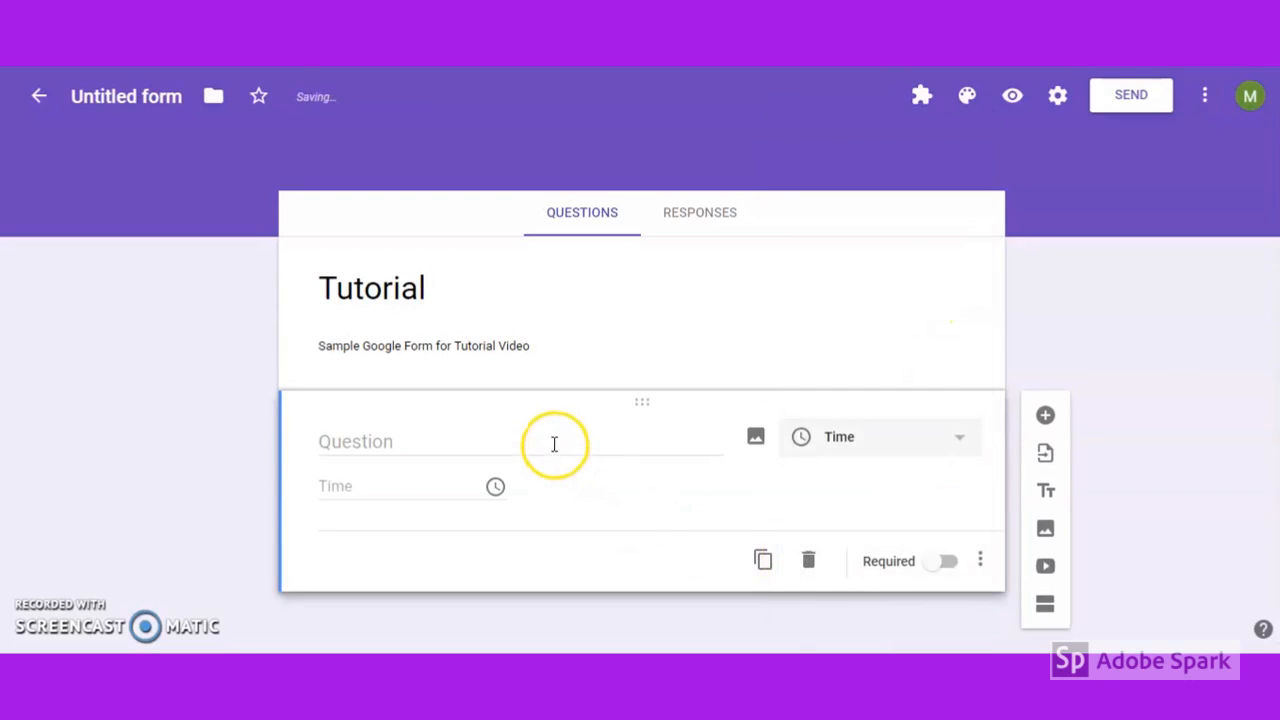
left_click(554, 443)
type("When do you want to wear blue jeans?")
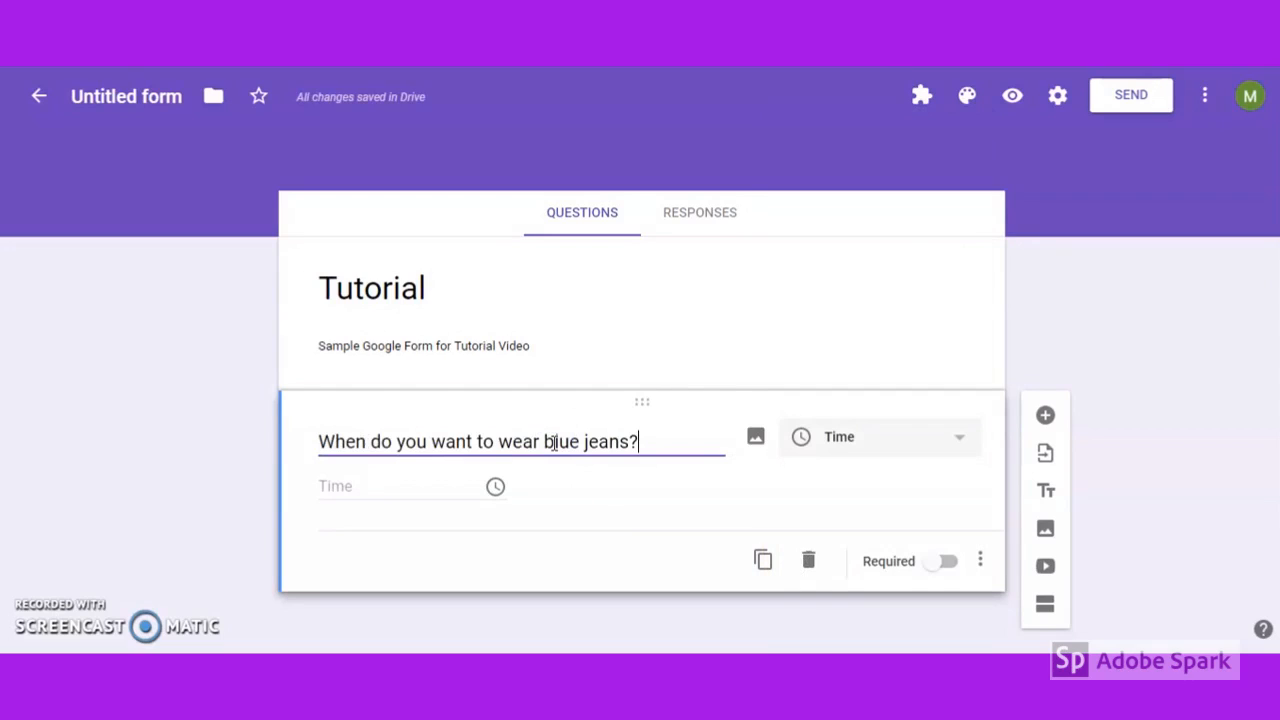
Show the Description field for the Time question and set its answer type to Duration.
left_click(981, 563)
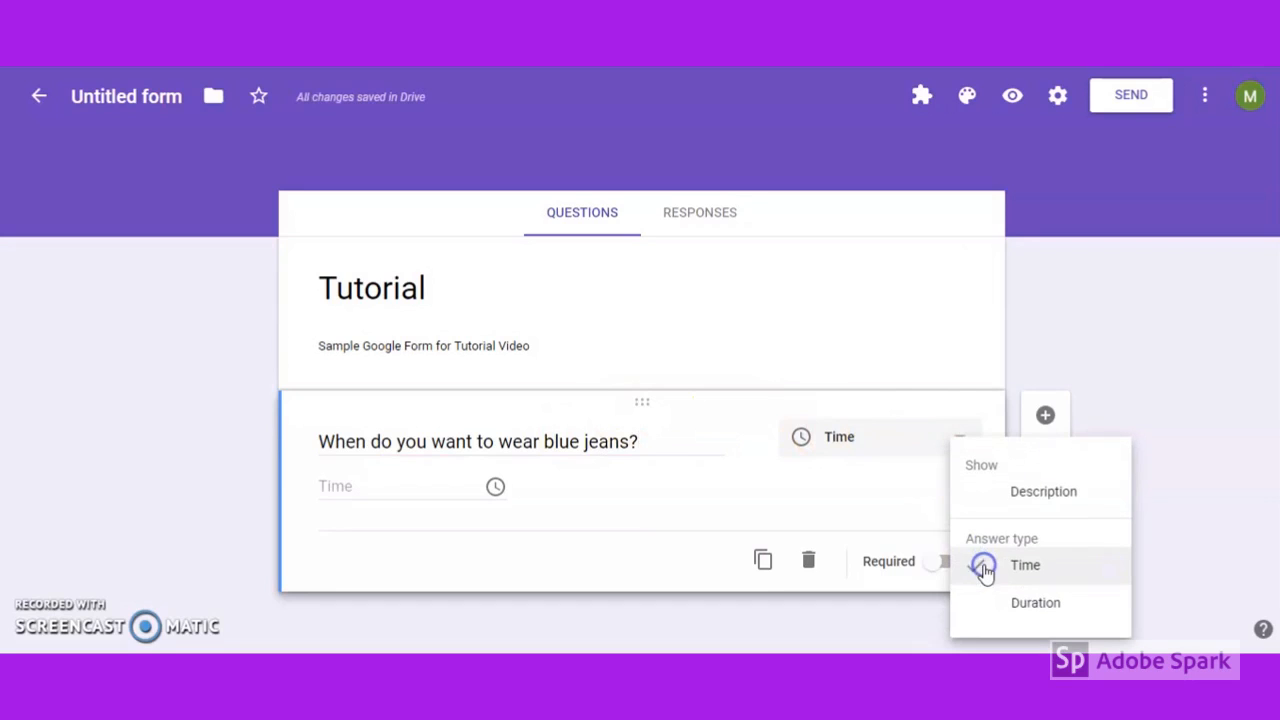
left_click(1001, 493)
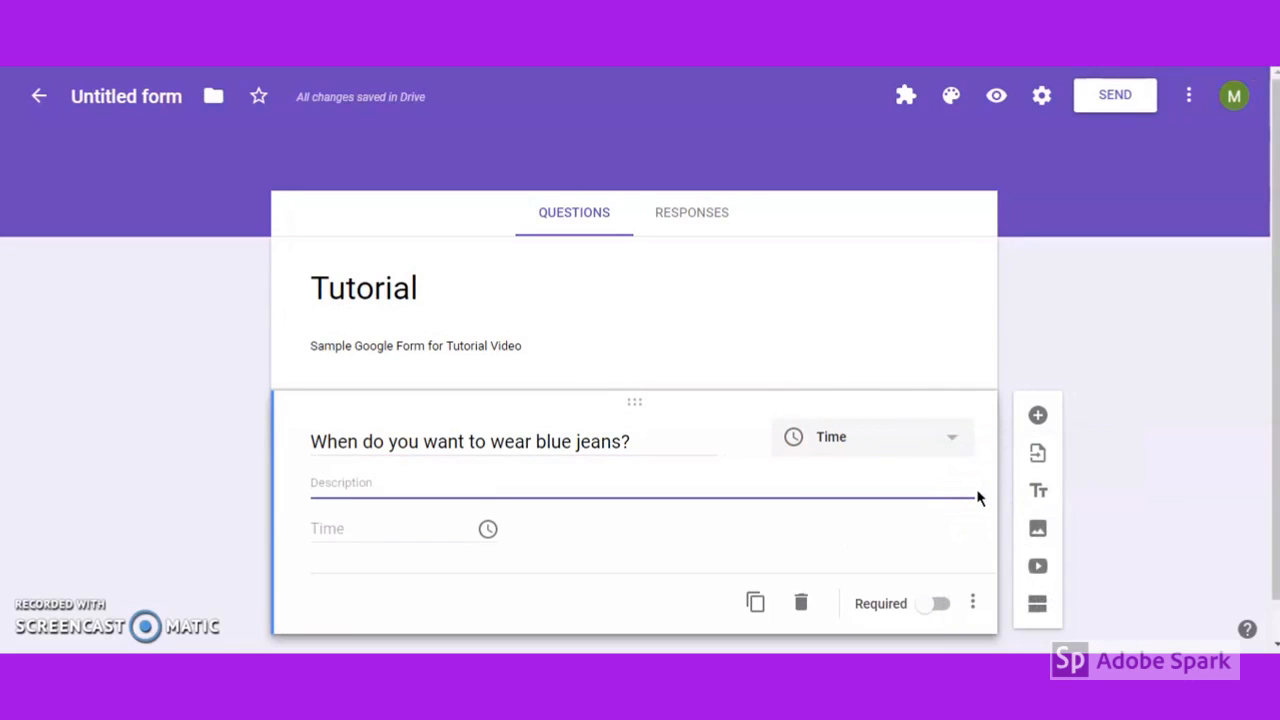
left_click(972, 602)
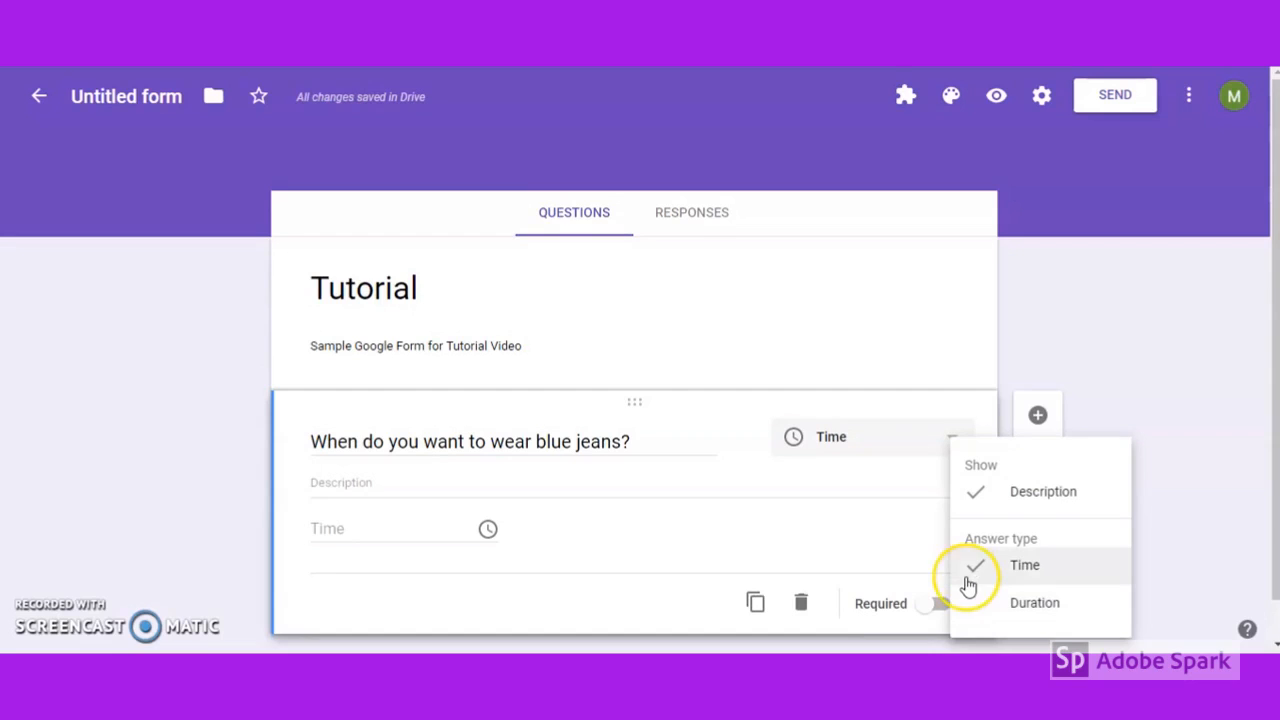
left_click(1145, 358)
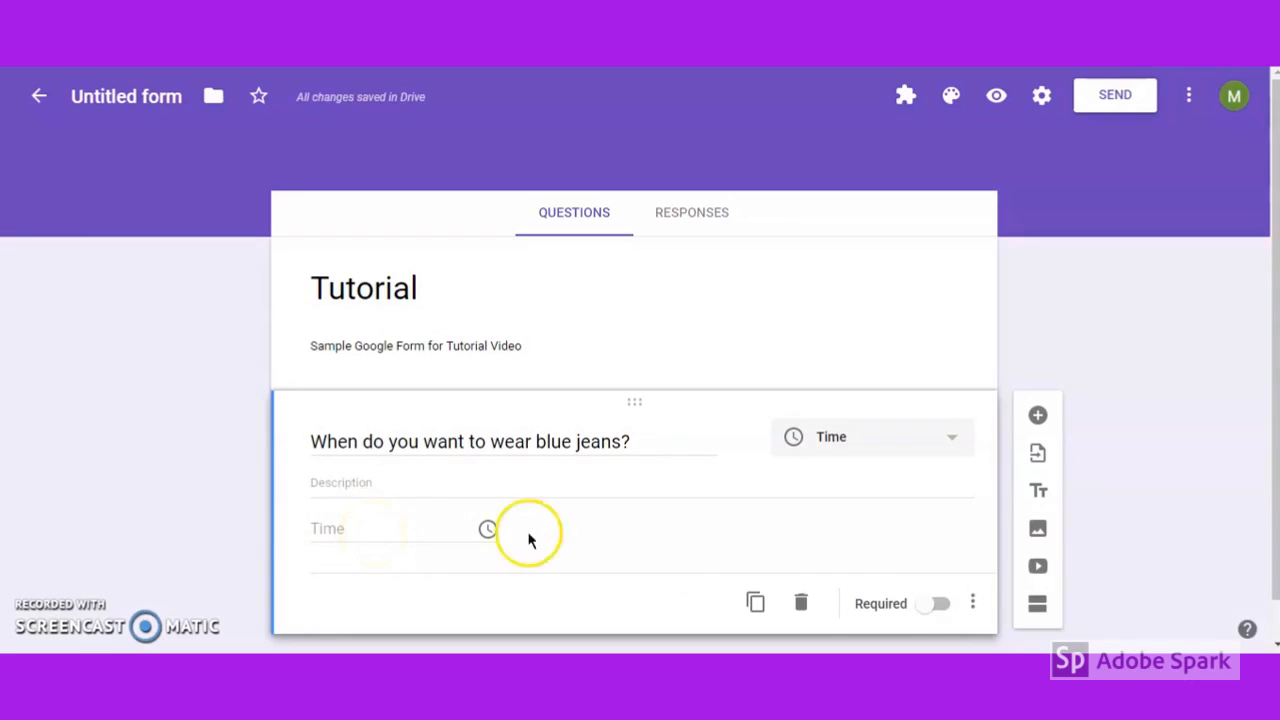
left_click(972, 603)
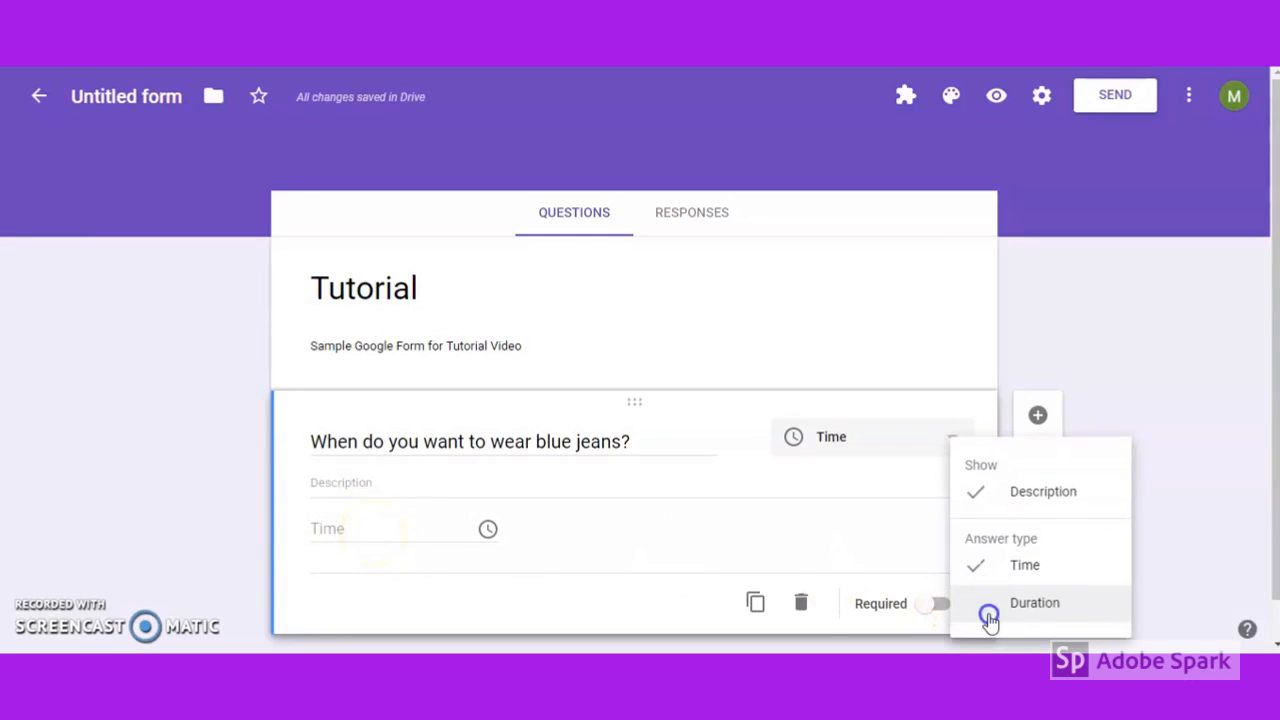
left_click(988, 617)
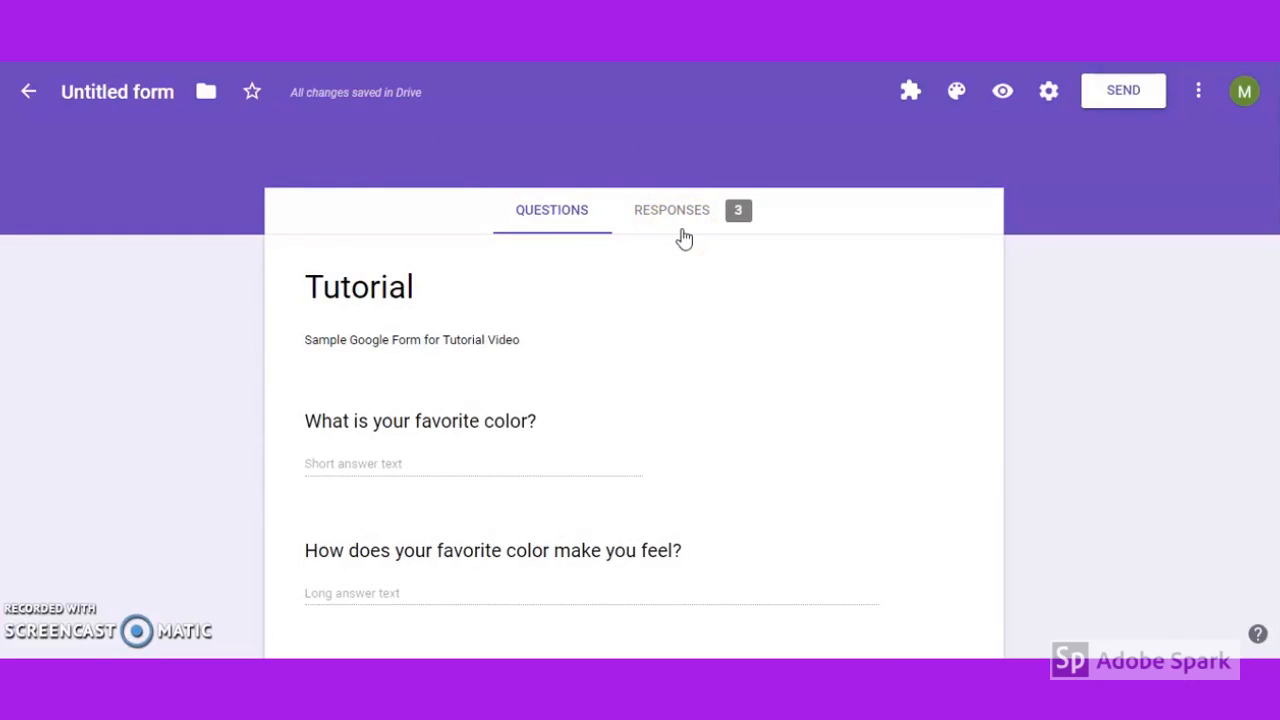
Open the form's collected responses and view them in the summary display.
left_click(734, 230)
left_click(534, 297)
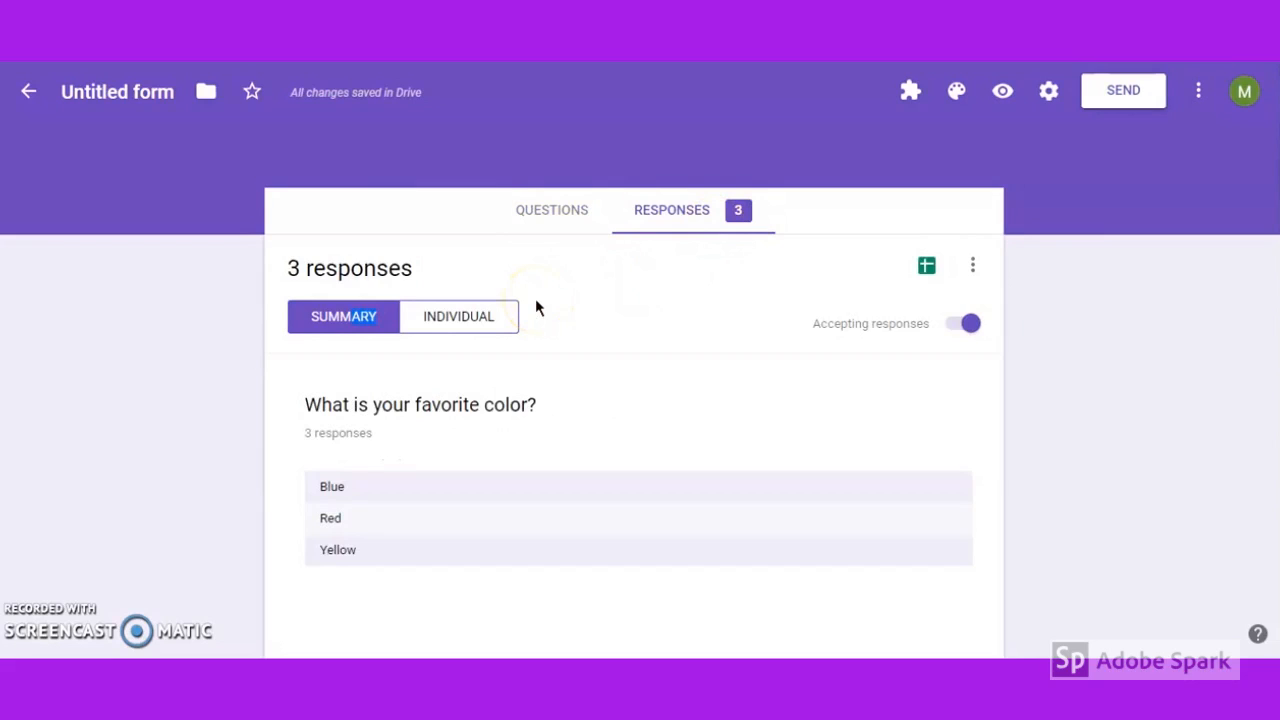
left_click(290, 326)
left_click(380, 316)
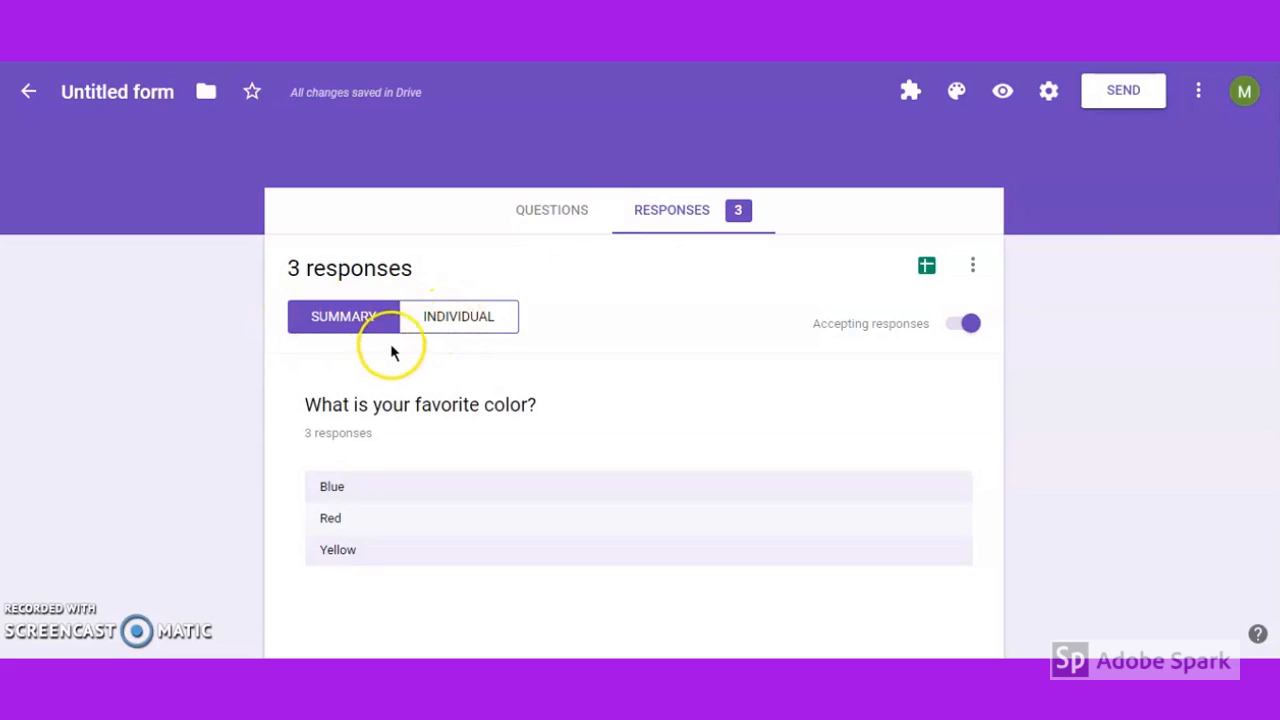
Review the summary of the responses, including the pie and bar charts for the favorite color questions.
scroll(369, 395, "down", 1)
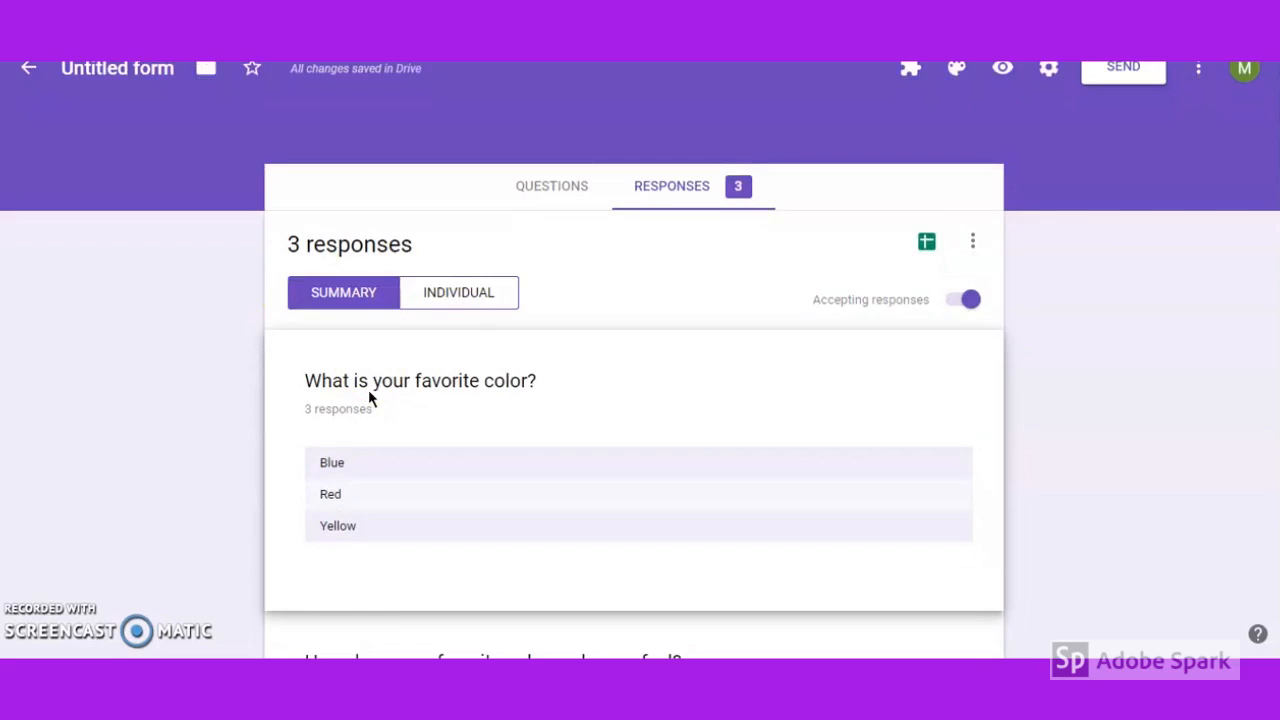
scroll(368, 393, "down", 8)
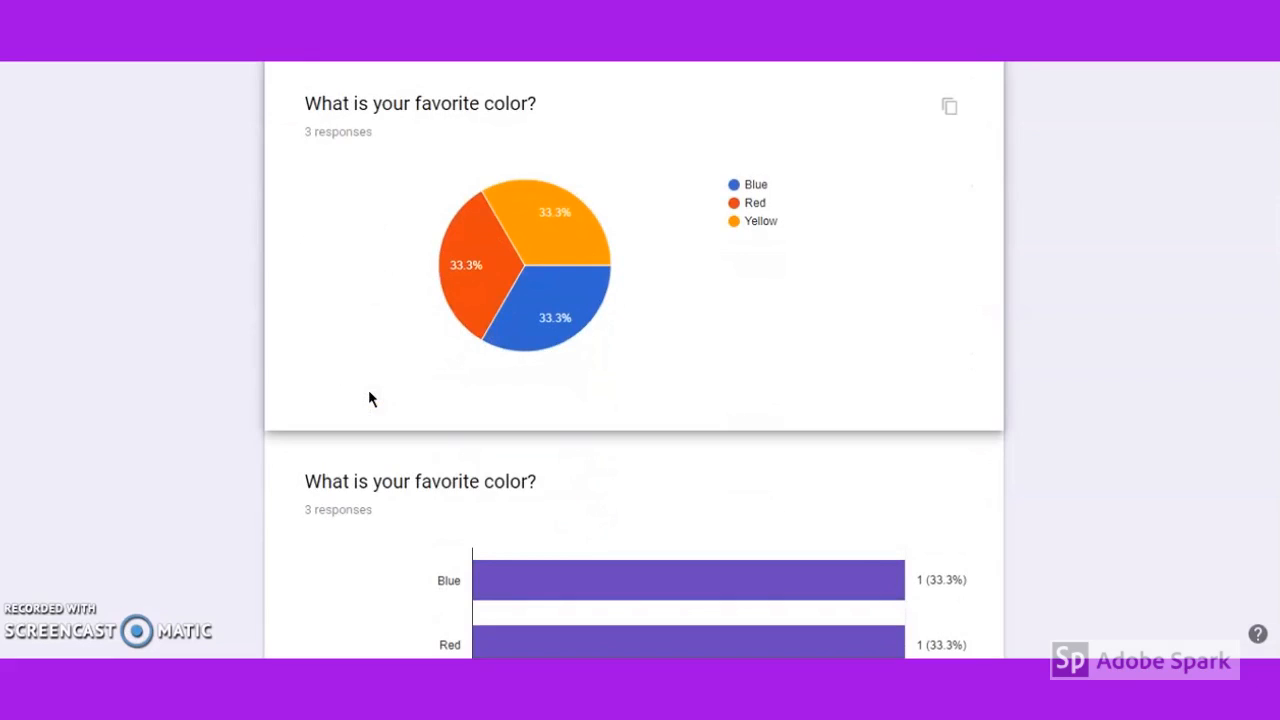
scroll(368, 398, "down", 2)
scroll(368, 398, "down", 1)
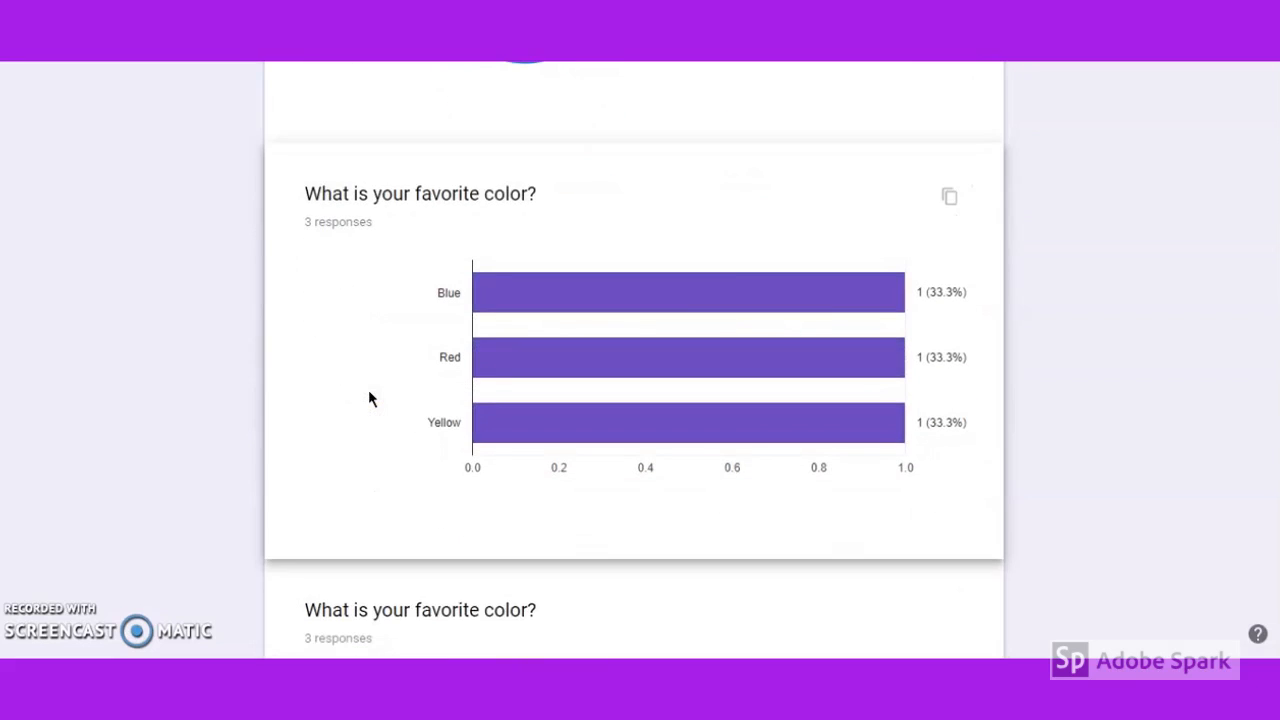
left_click(949, 203)
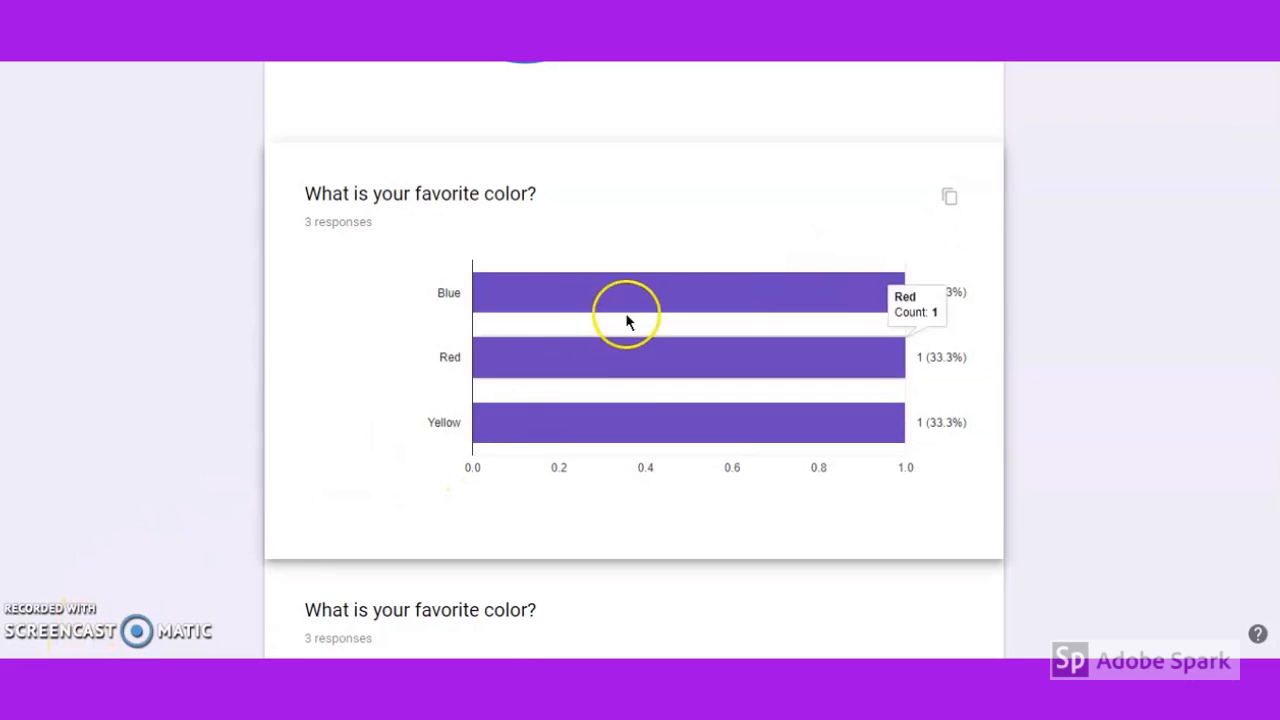
scroll(789, 265, "up", 6)
scroll(789, 265, "up", 5)
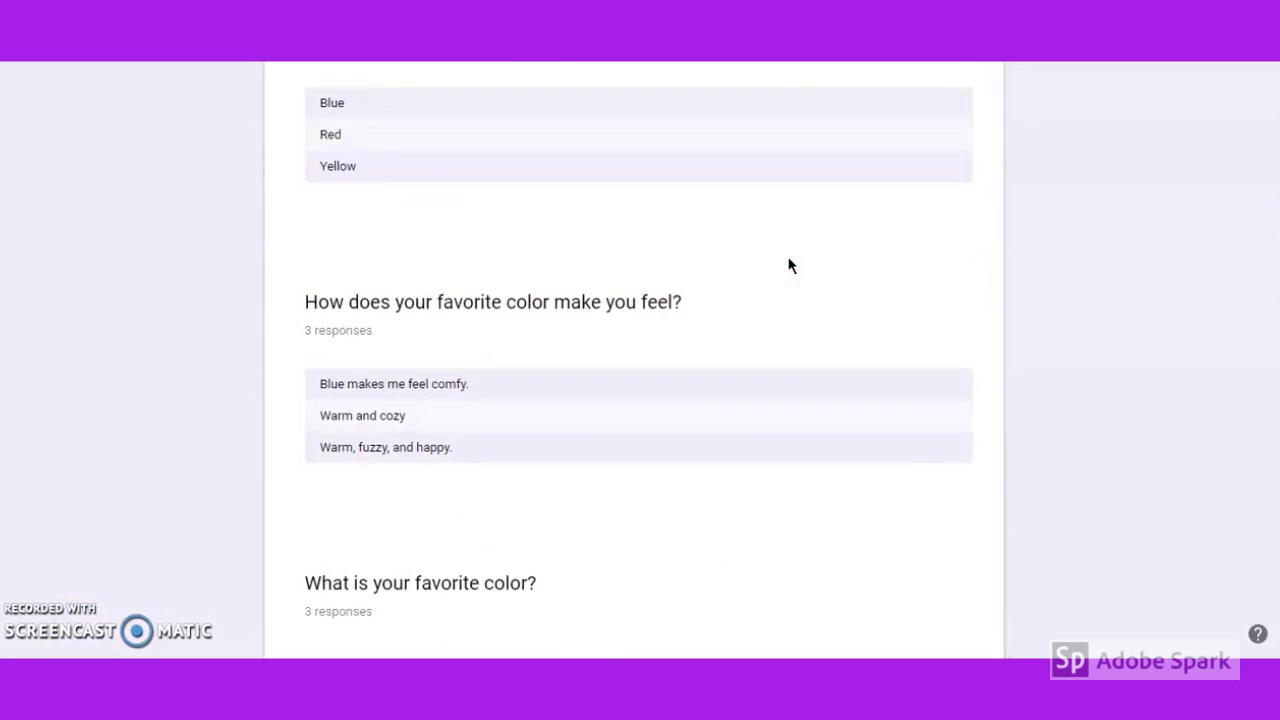
Switch to the individual responses, read through one respondent's answers, and move on to response 3.
left_click(457, 318)
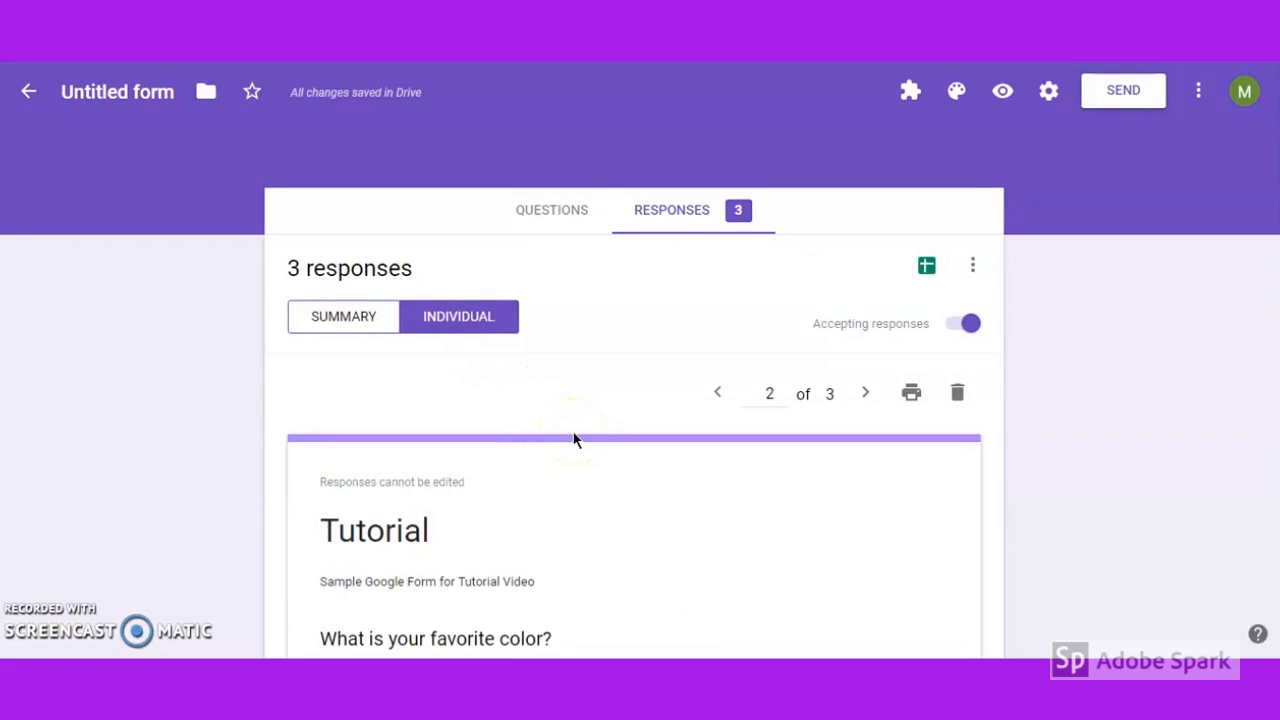
scroll(574, 440, "down", 2)
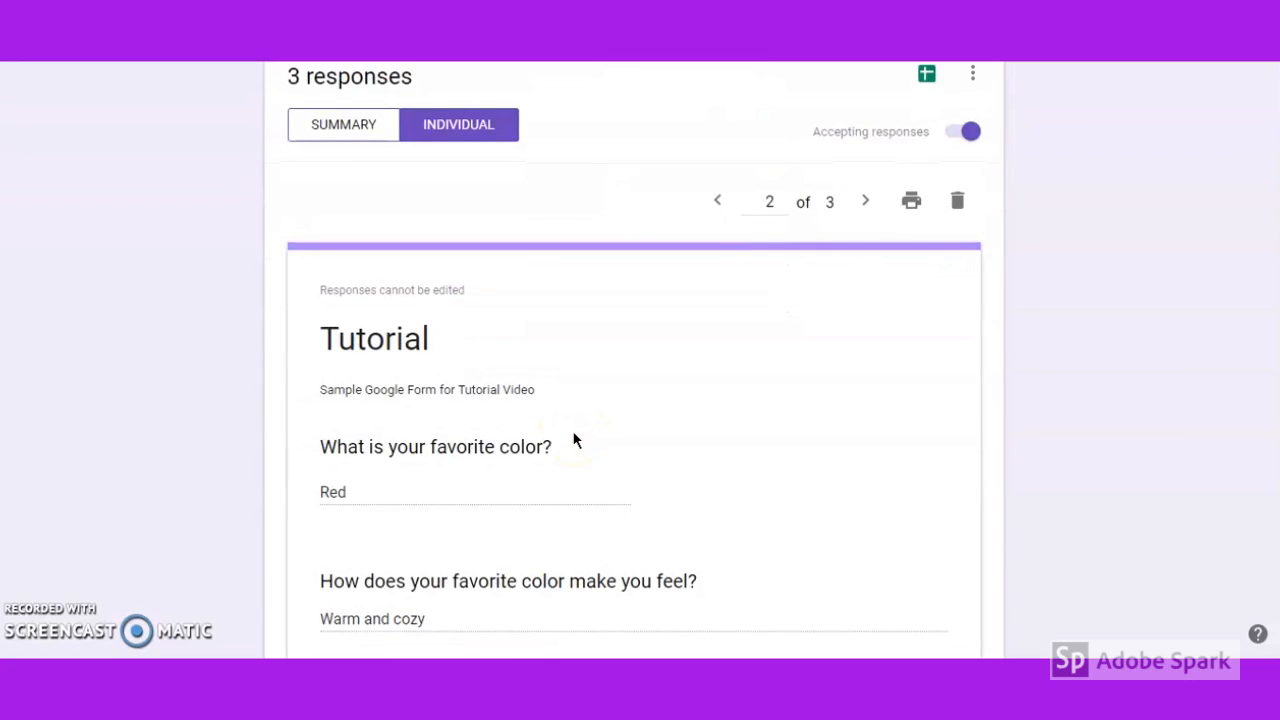
scroll(574, 440, "up", 2)
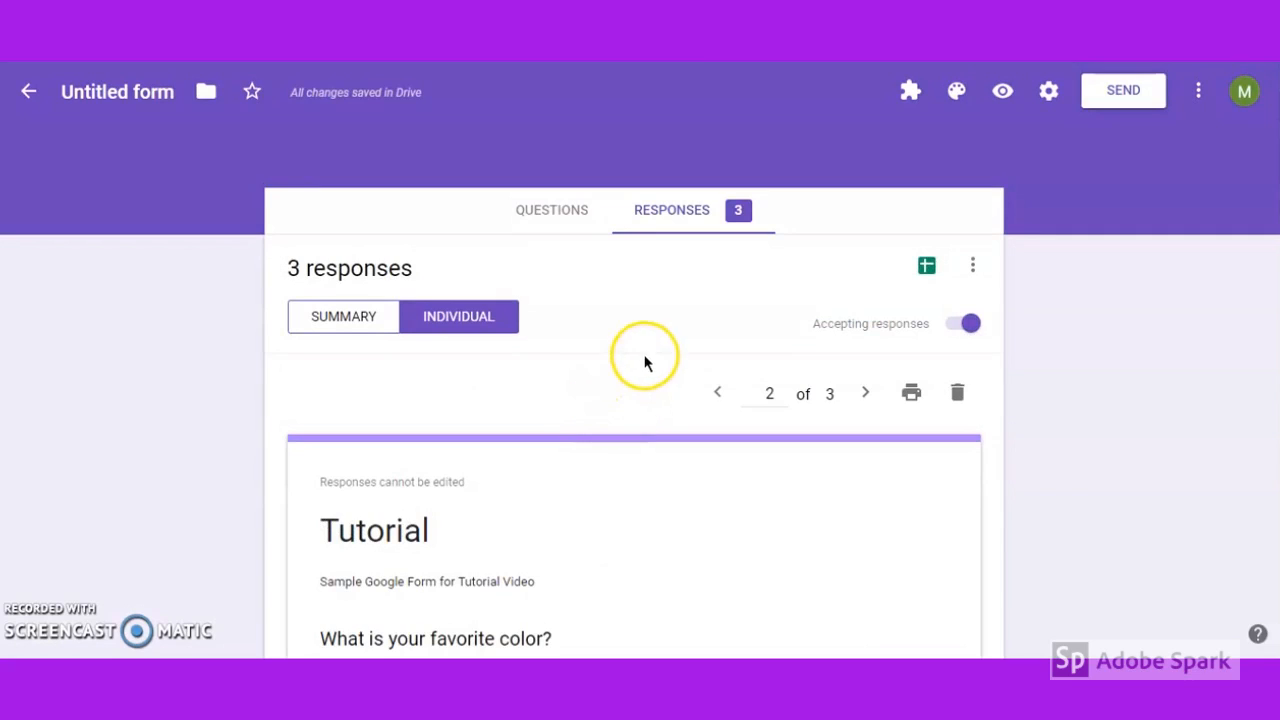
left_click(867, 396)
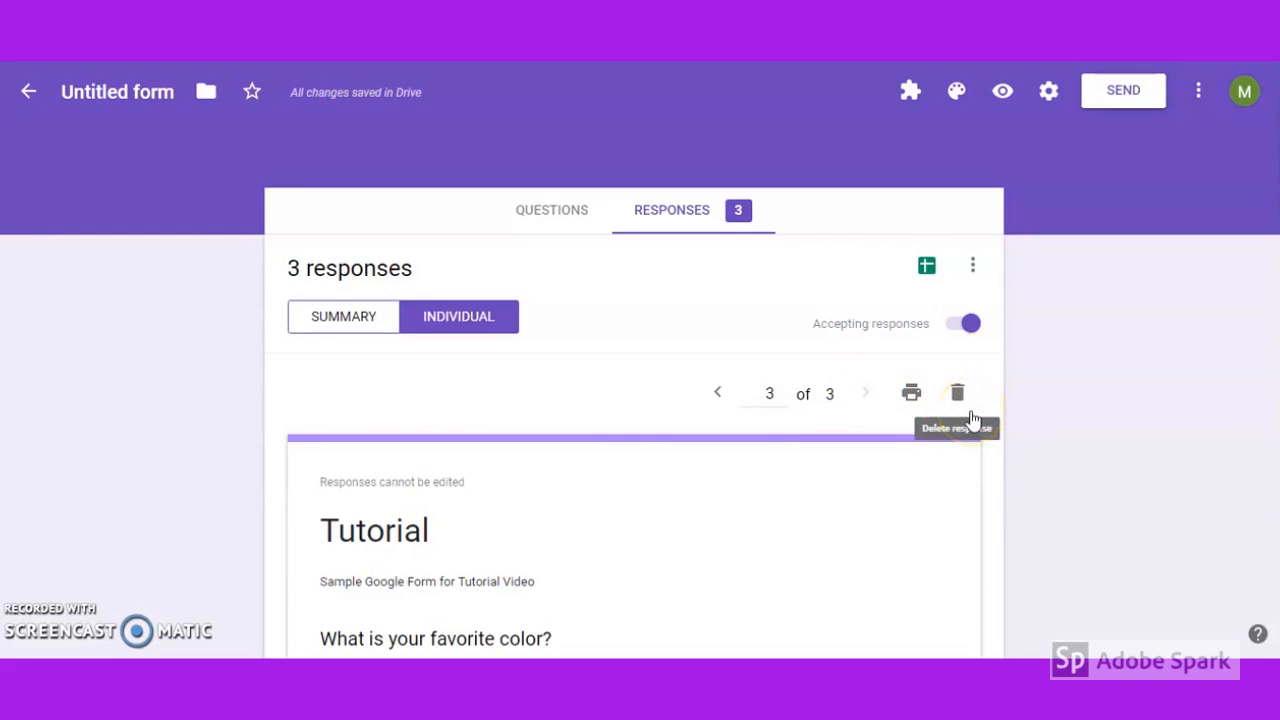
Stop accepting responses to see the message field for respondents, and turn accepting responses back on.
left_click(955, 326)
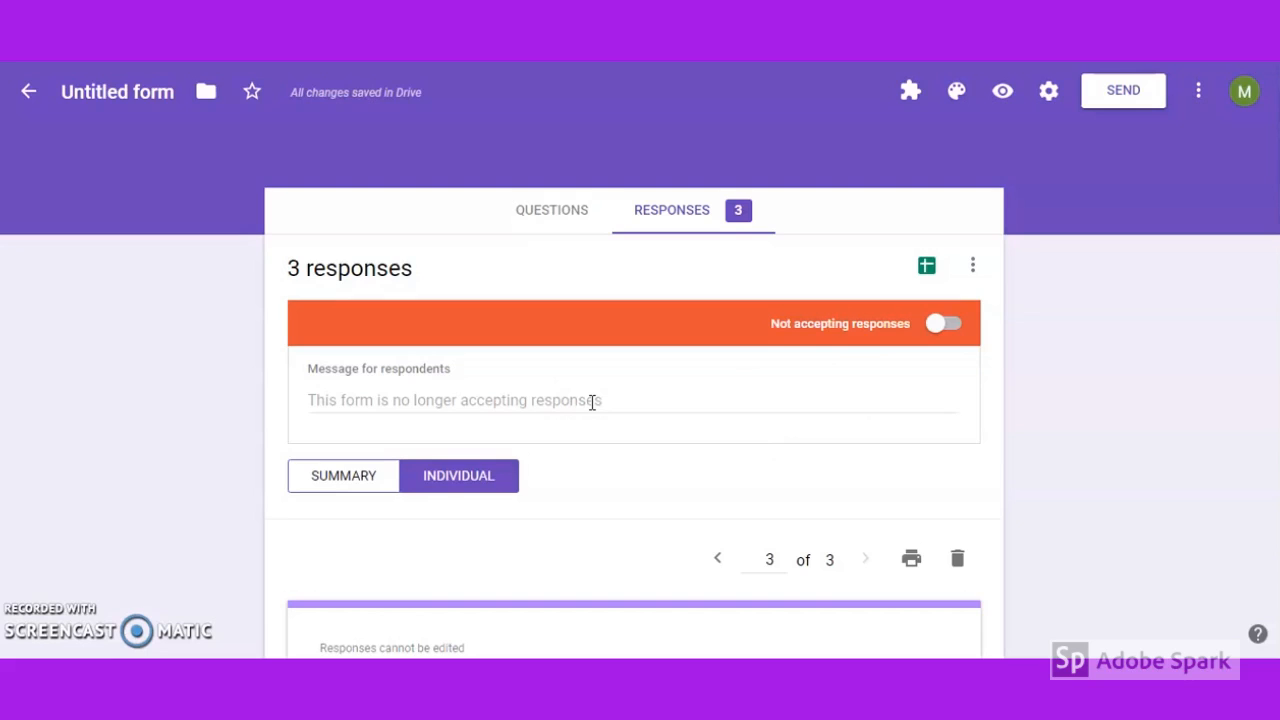
left_click(944, 323)
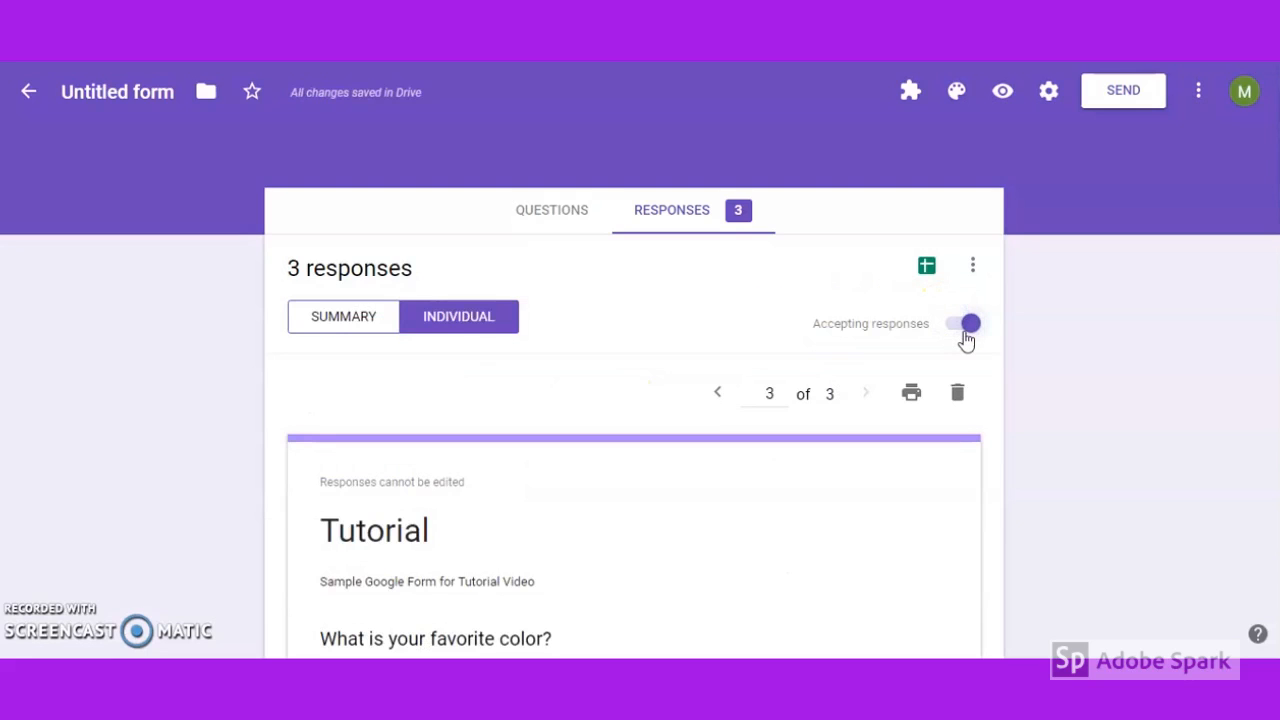
Examine the spreadsheet destination choices for the responses without creating one, and the additional notification, download, print and delete options.
left_click(927, 268)
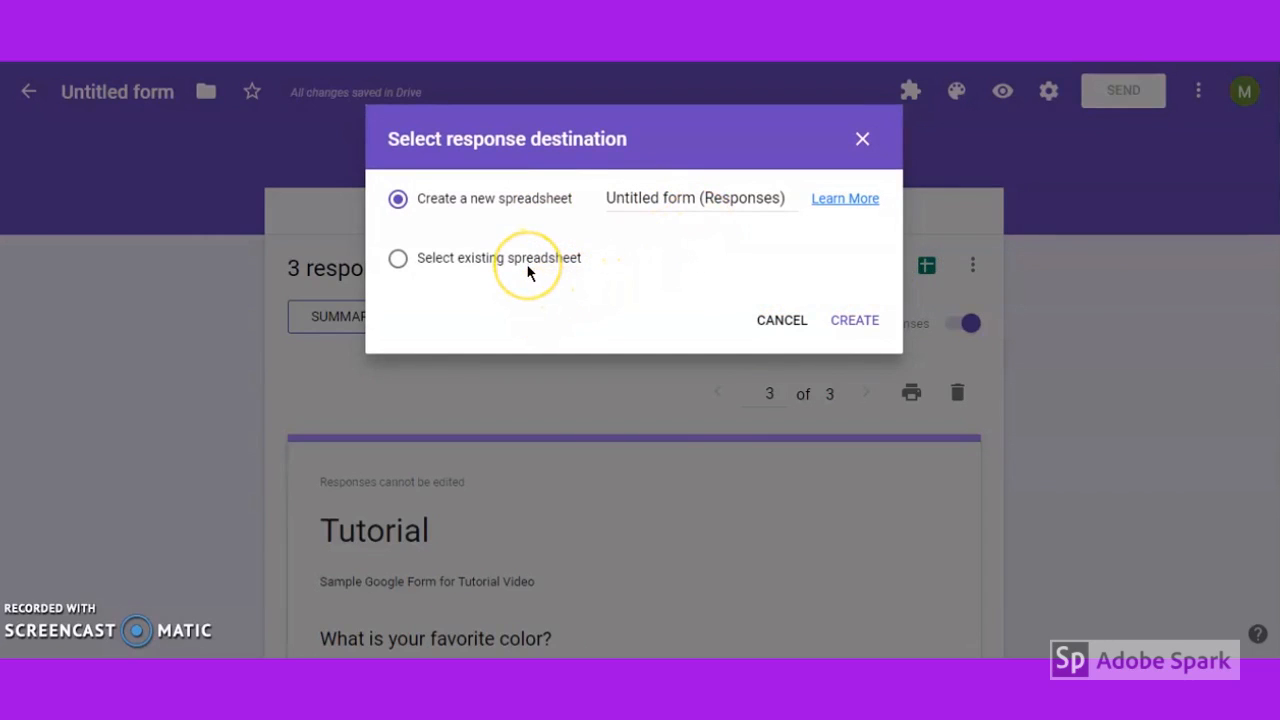
left_click(790, 322)
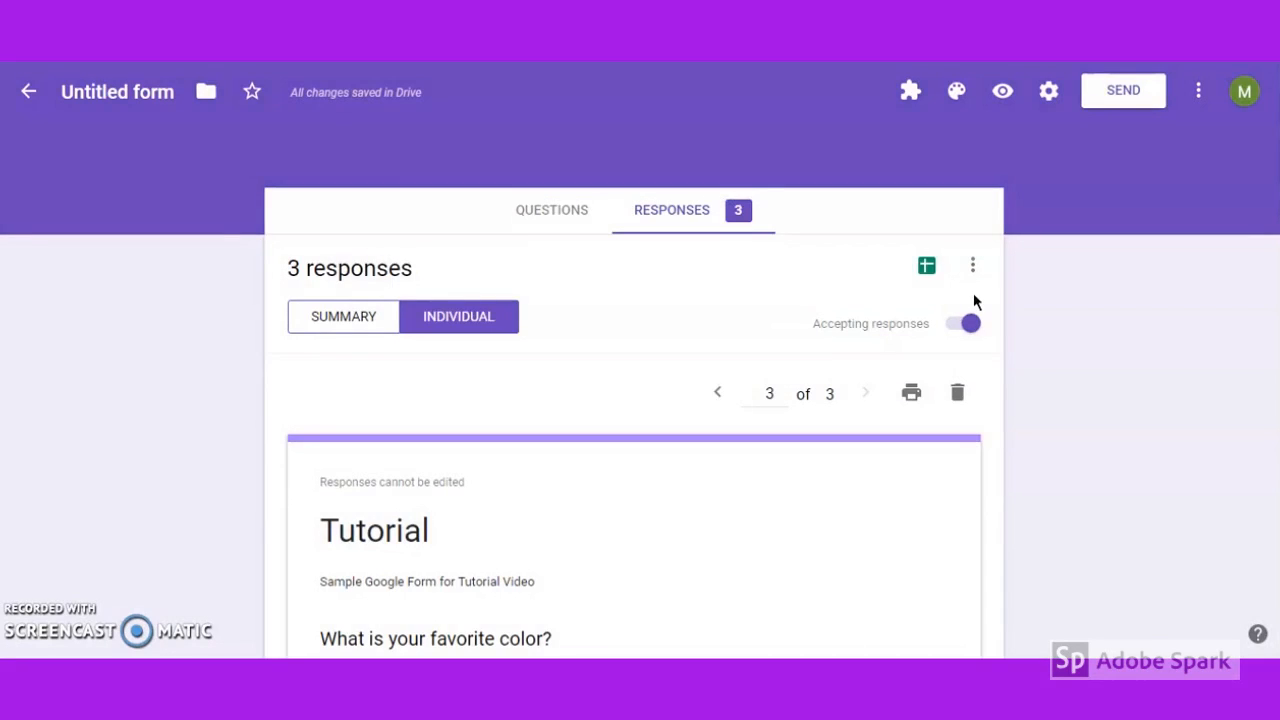
left_click(972, 265)
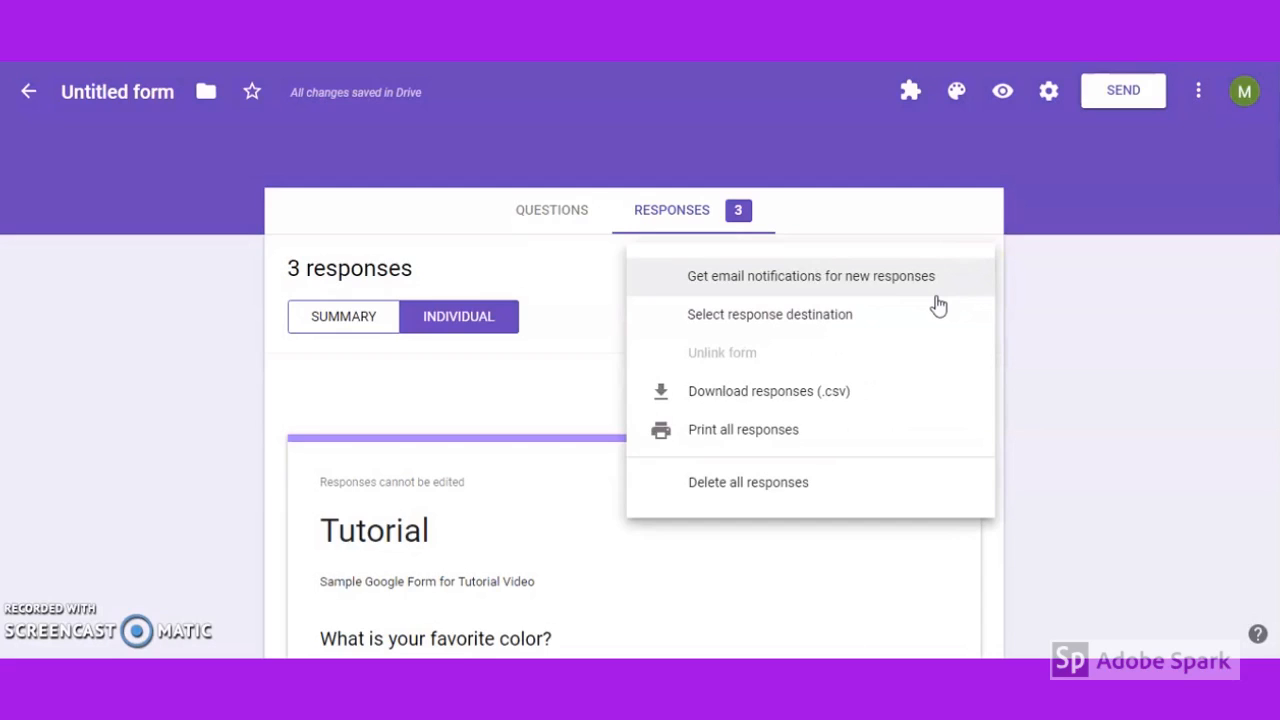
left_click(938, 333)
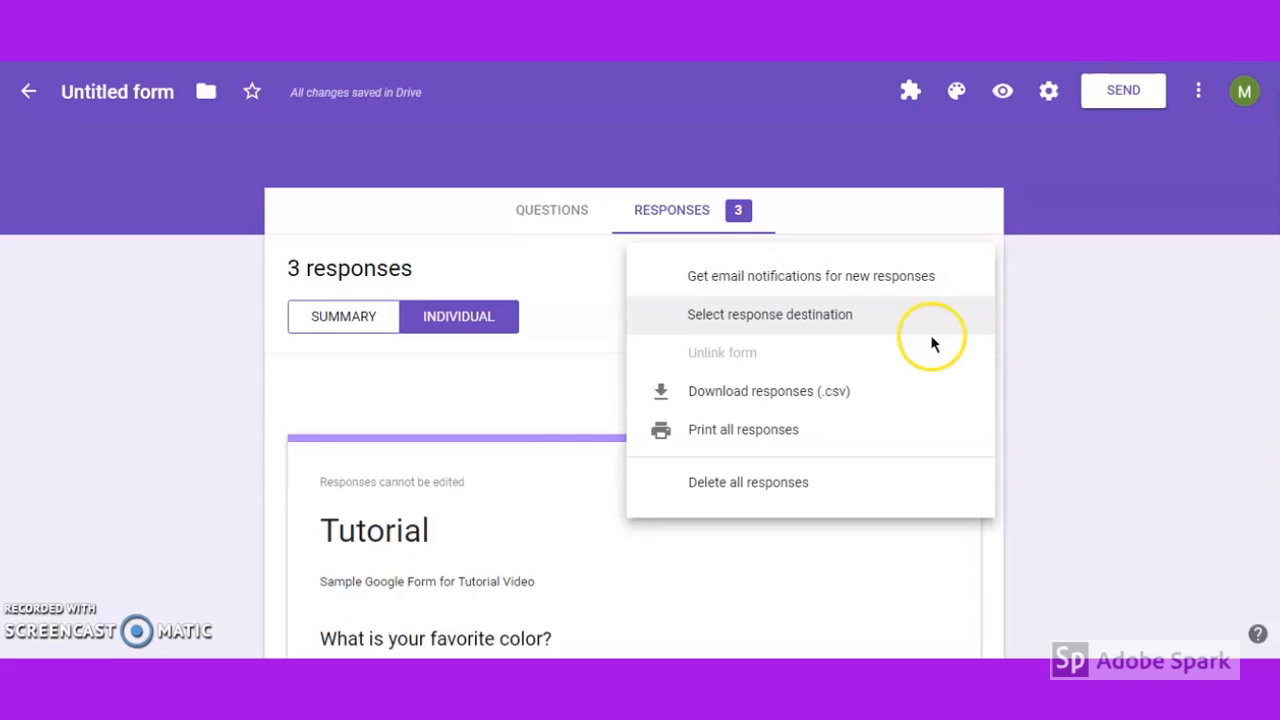
left_click(916, 400)
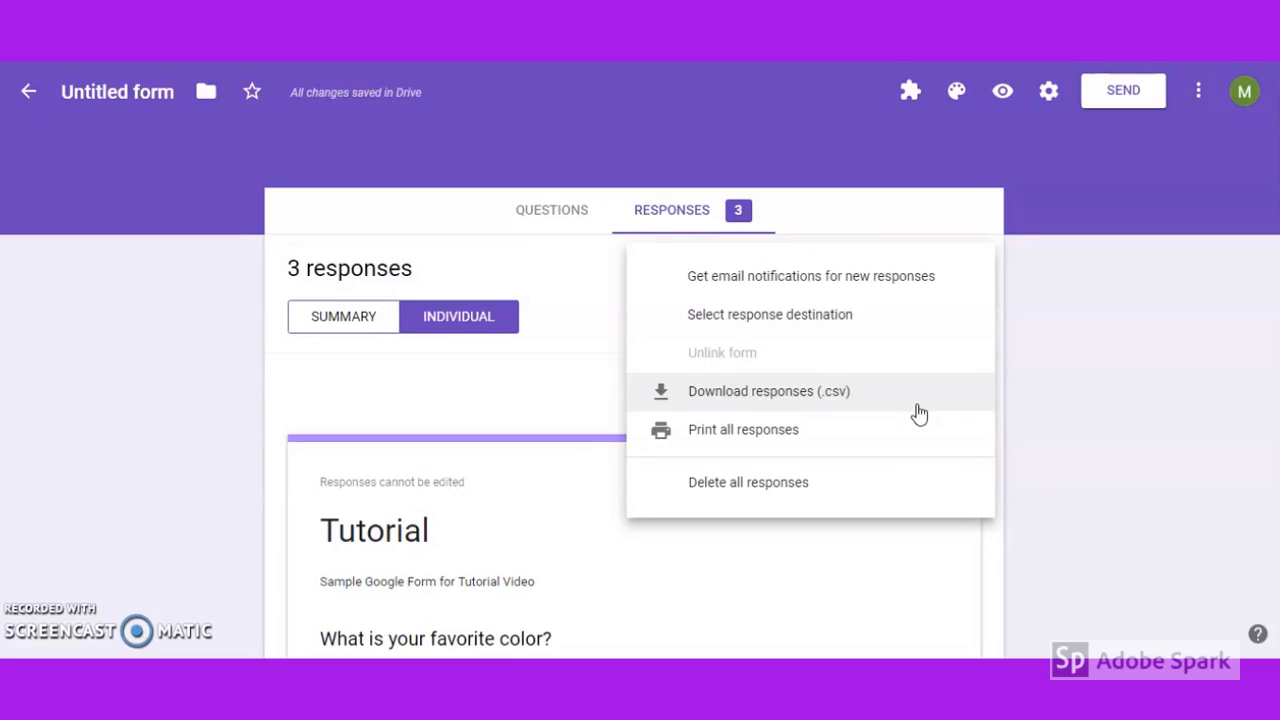
left_click(918, 446)
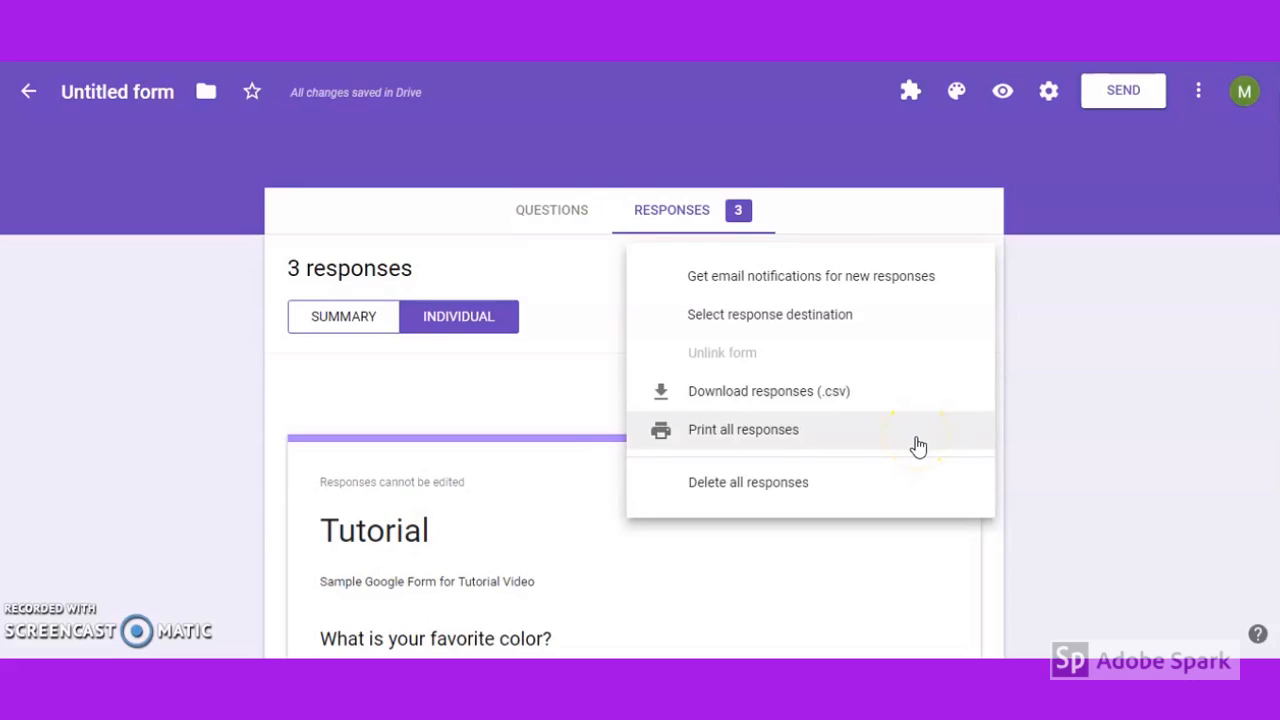
left_click(913, 468)
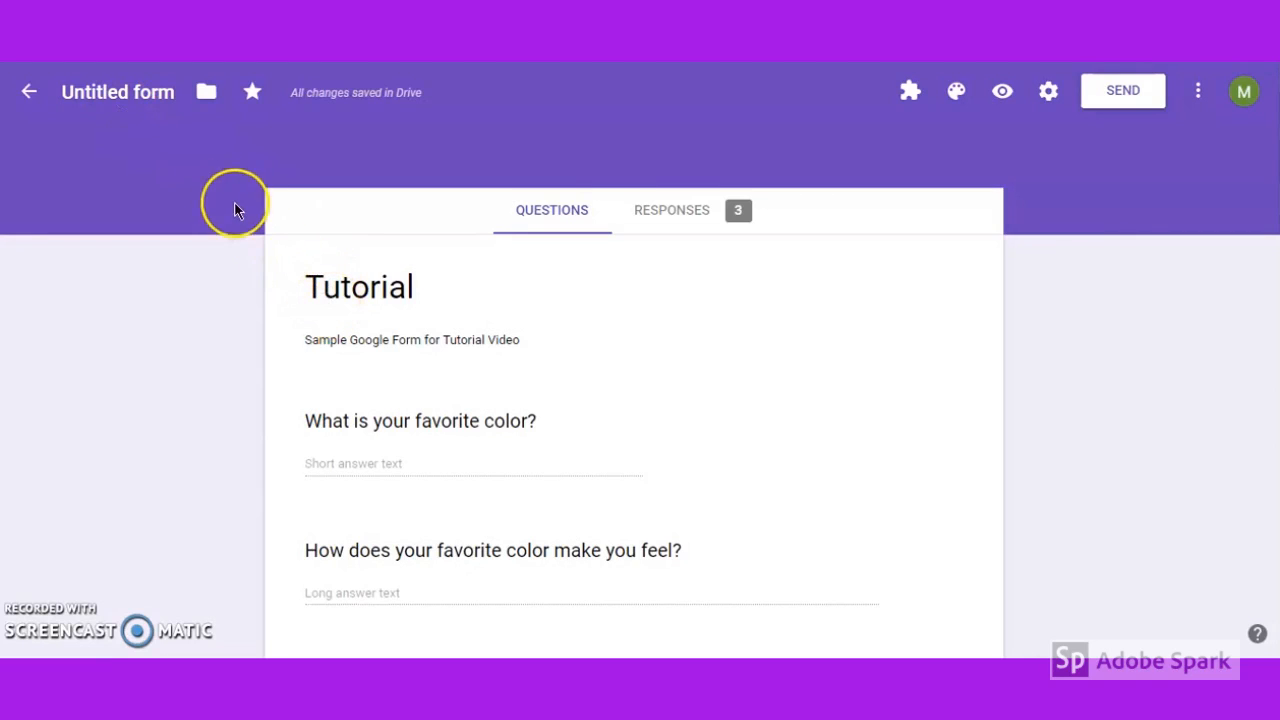
Name the form file "Tutorial" and look at the Drive folder chooser for moving it.
left_click(137, 94)
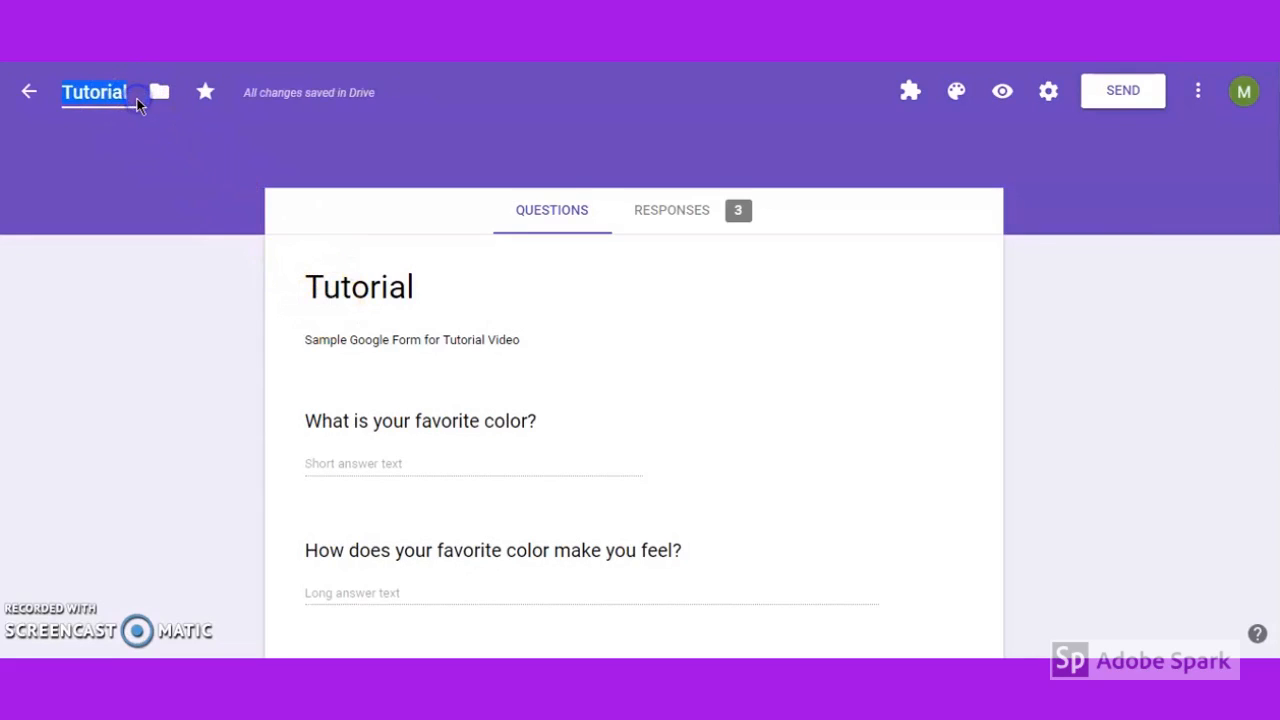
left_click(155, 138)
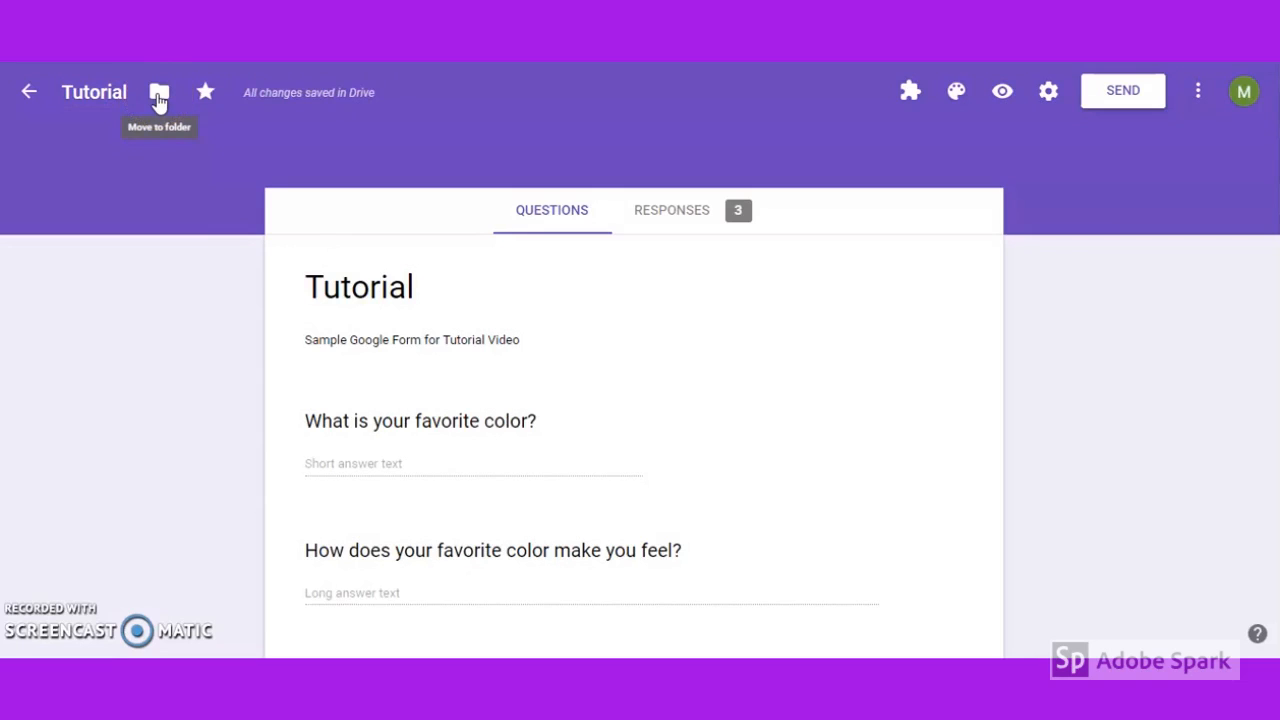
left_click(159, 96)
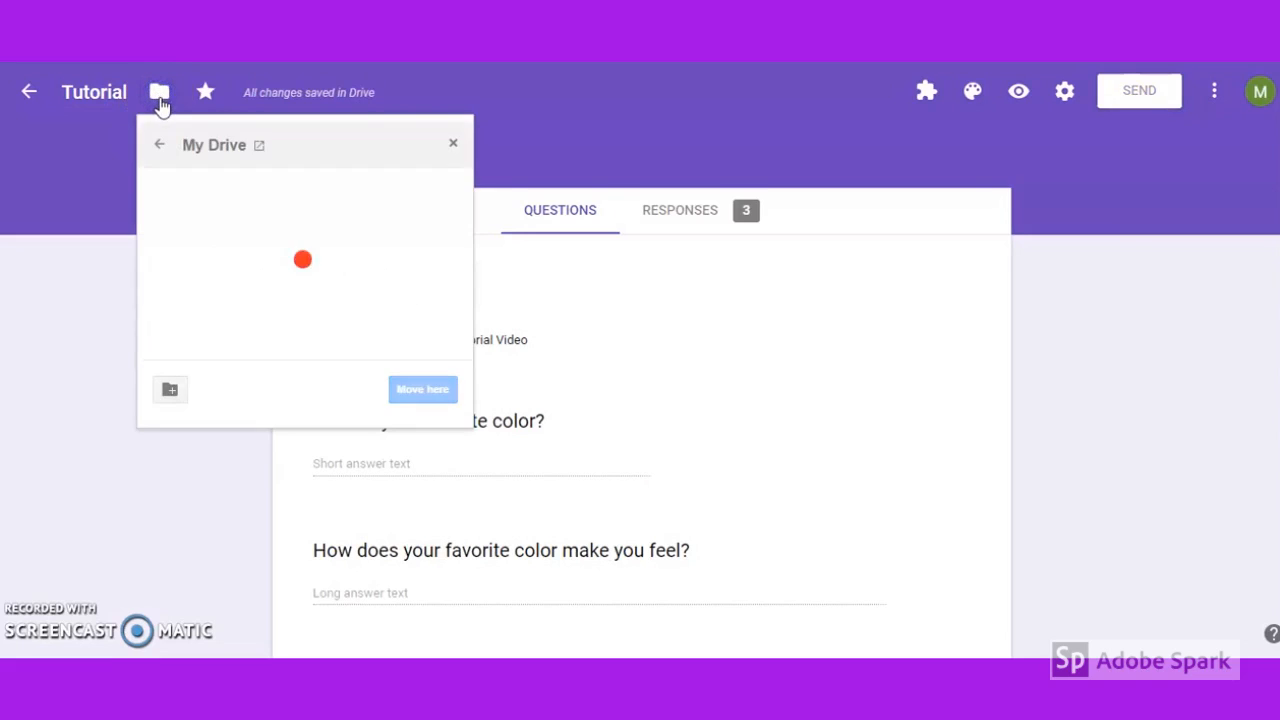
left_click(453, 145)
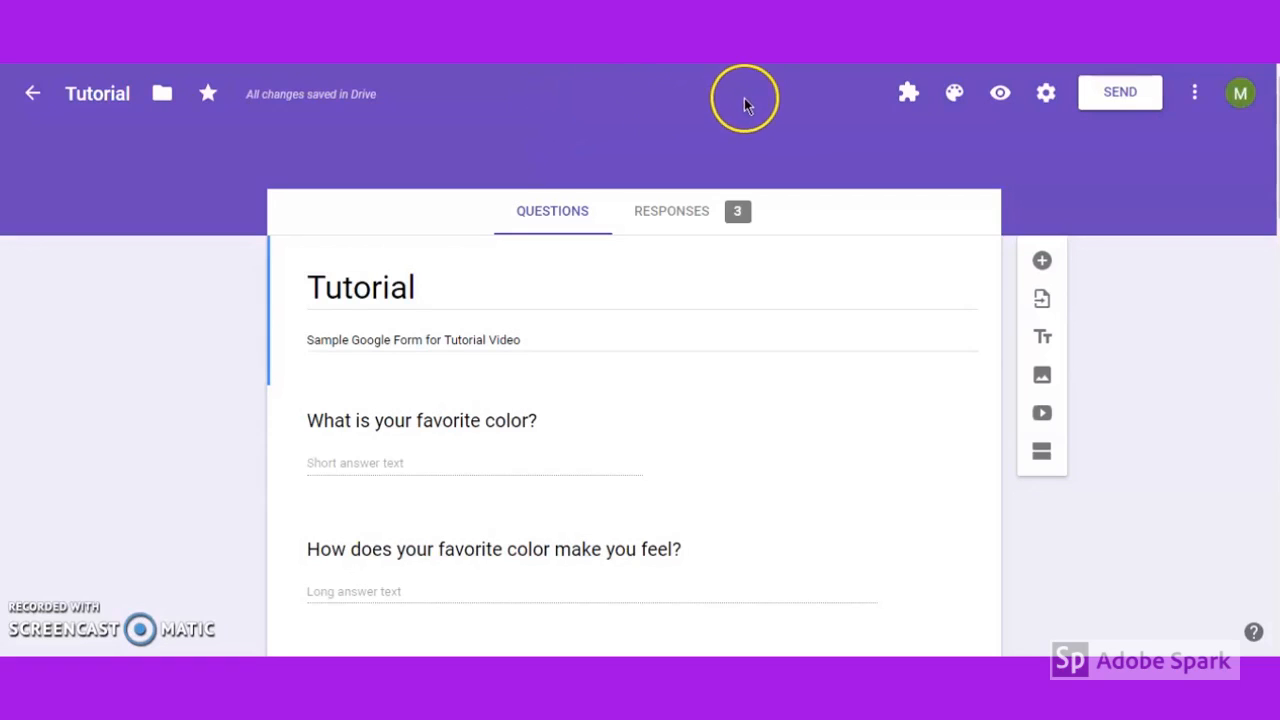
Open the schedule configuration of the Form Scheduler add-on and look at its Schedule to choices.
left_click(909, 100)
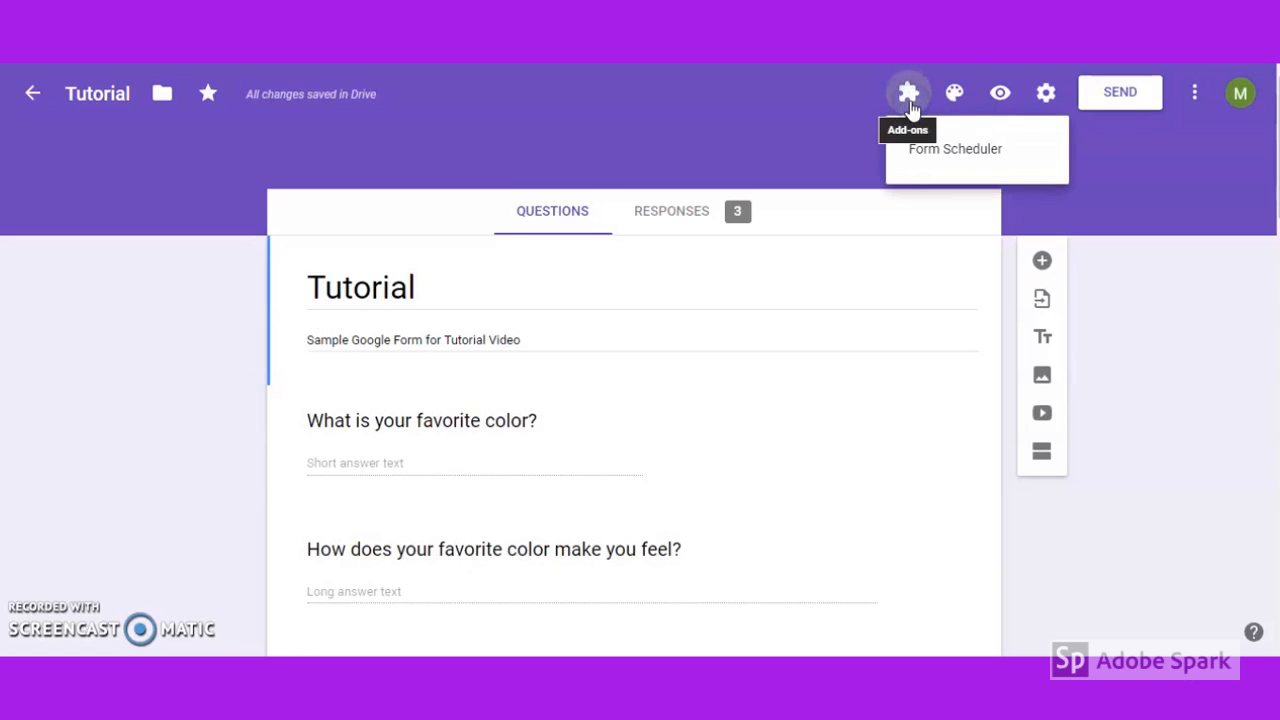
left_click(960, 150)
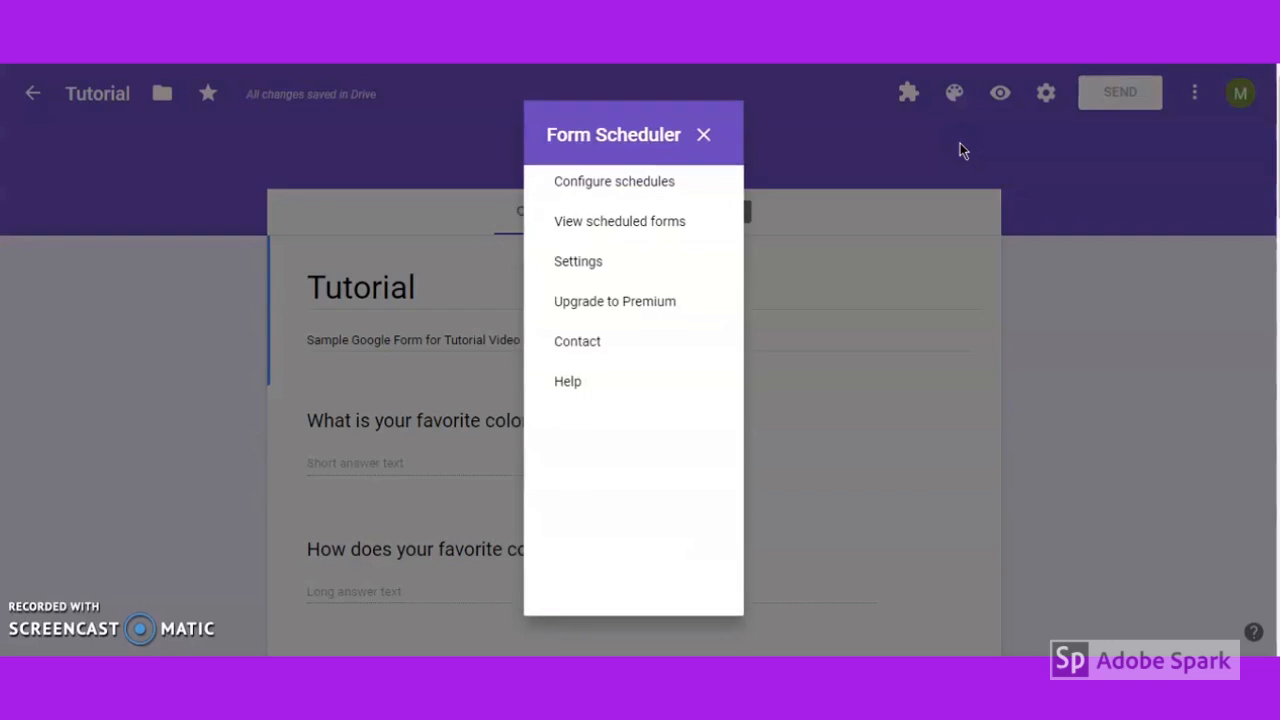
left_click(634, 195)
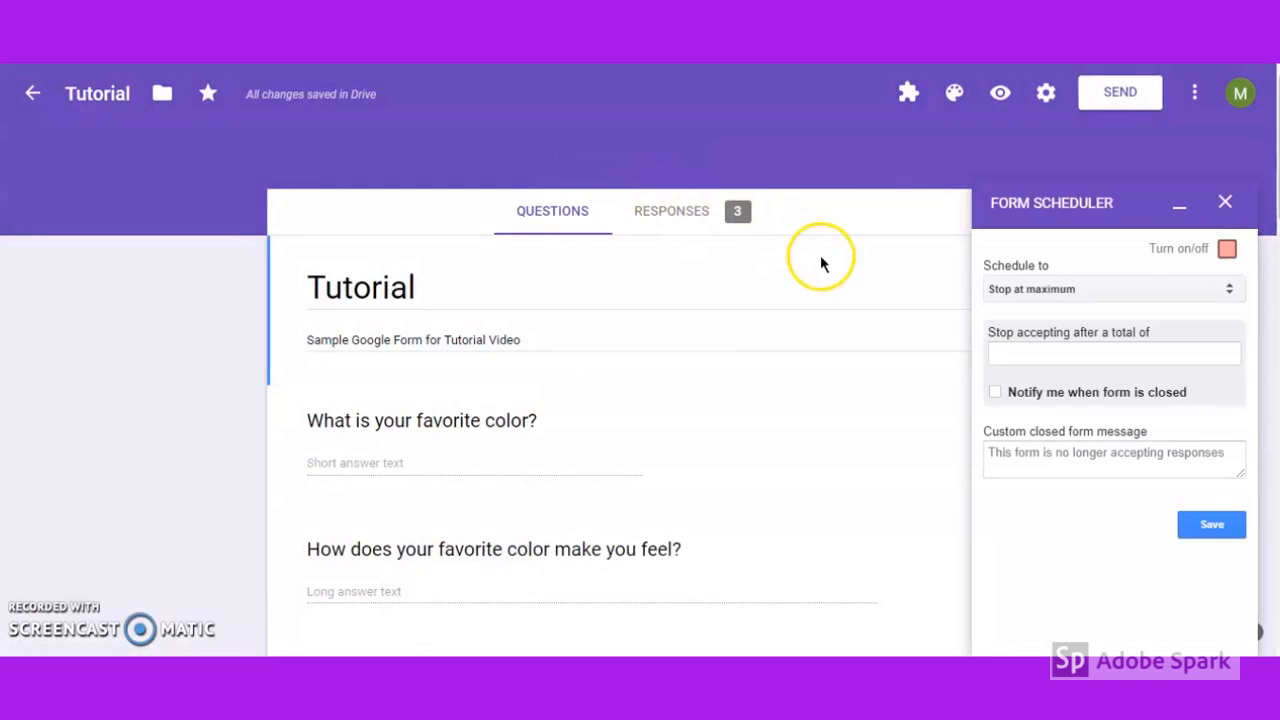
left_click(1057, 291)
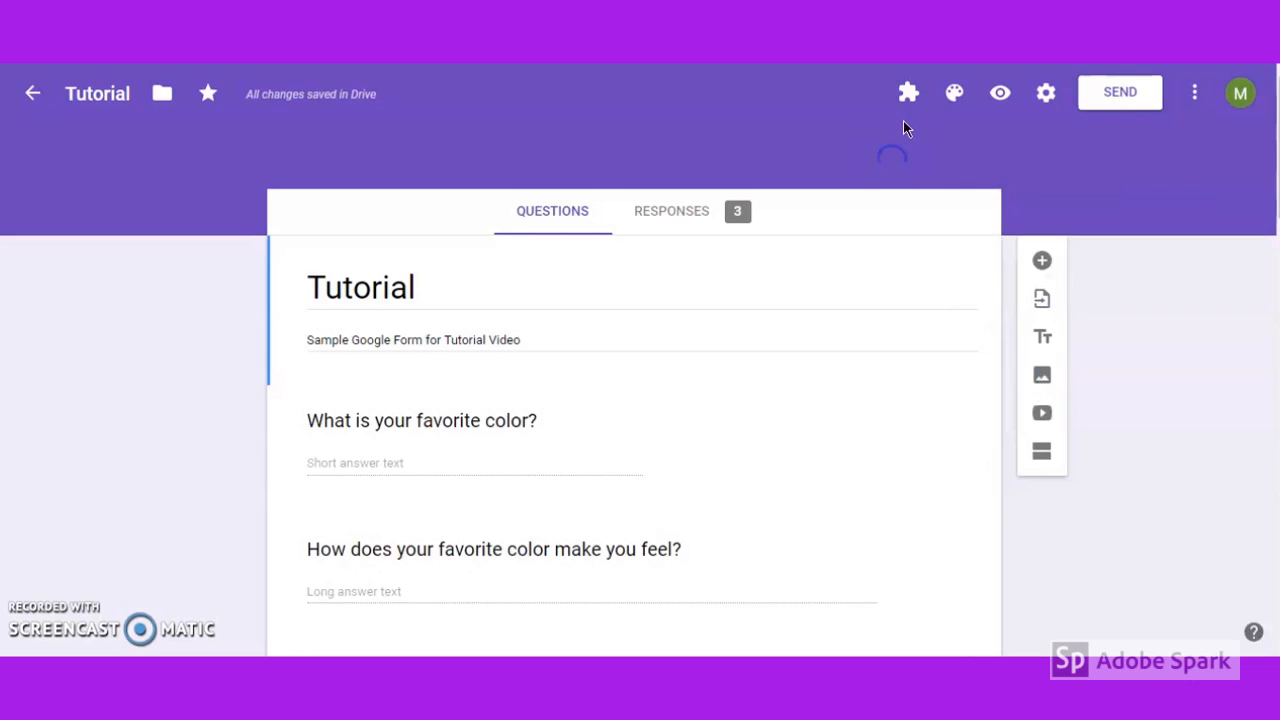
View the list of scheduled forms in the Form Scheduler add-on and close it.
left_click(908, 95)
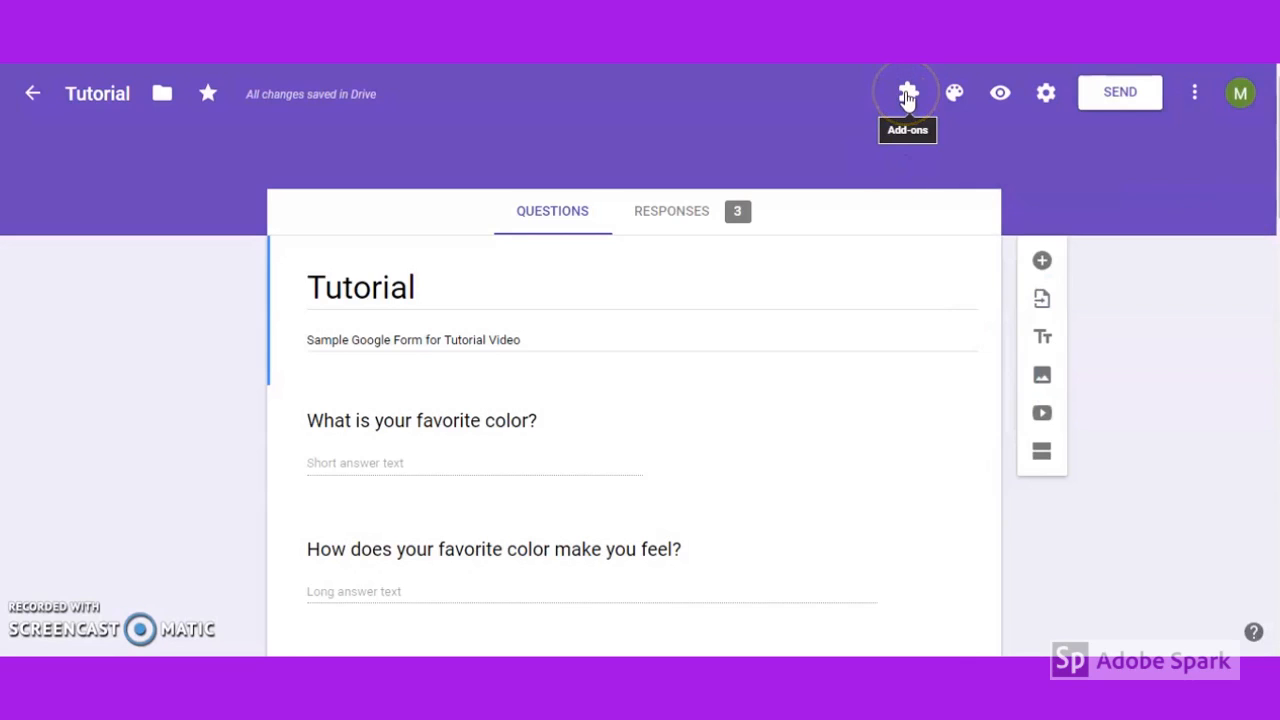
left_click(924, 172)
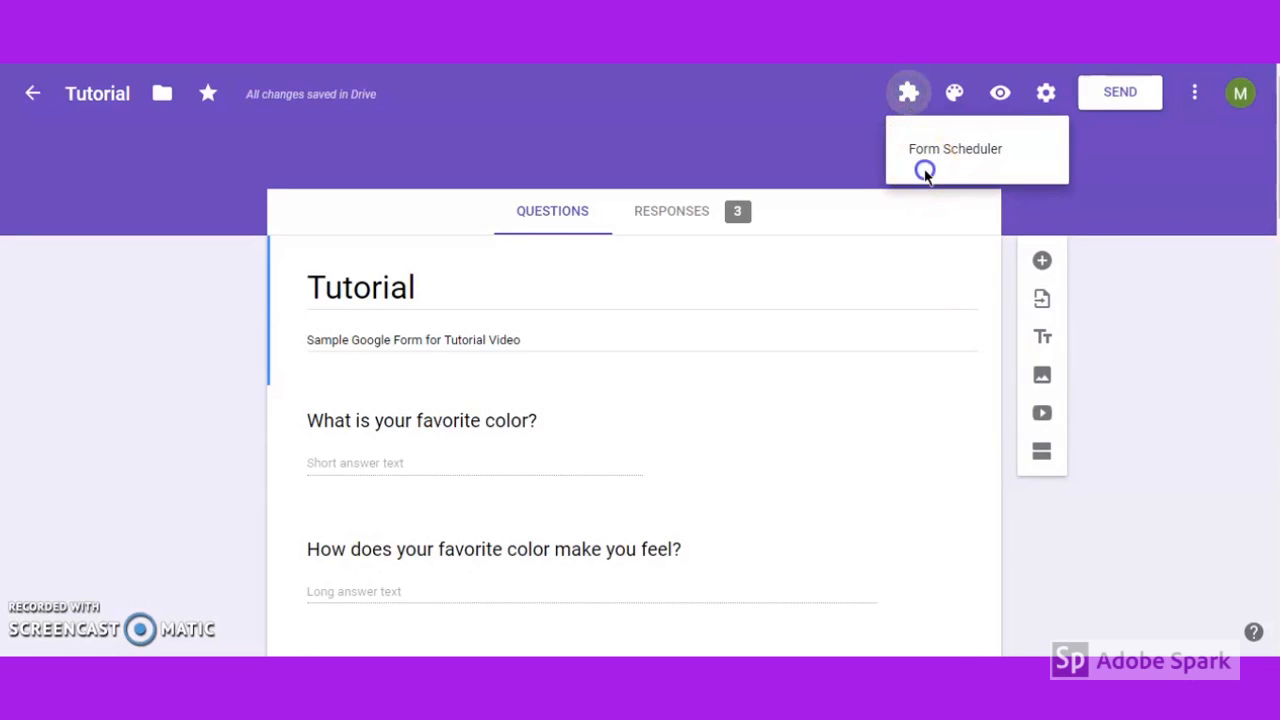
left_click(920, 162)
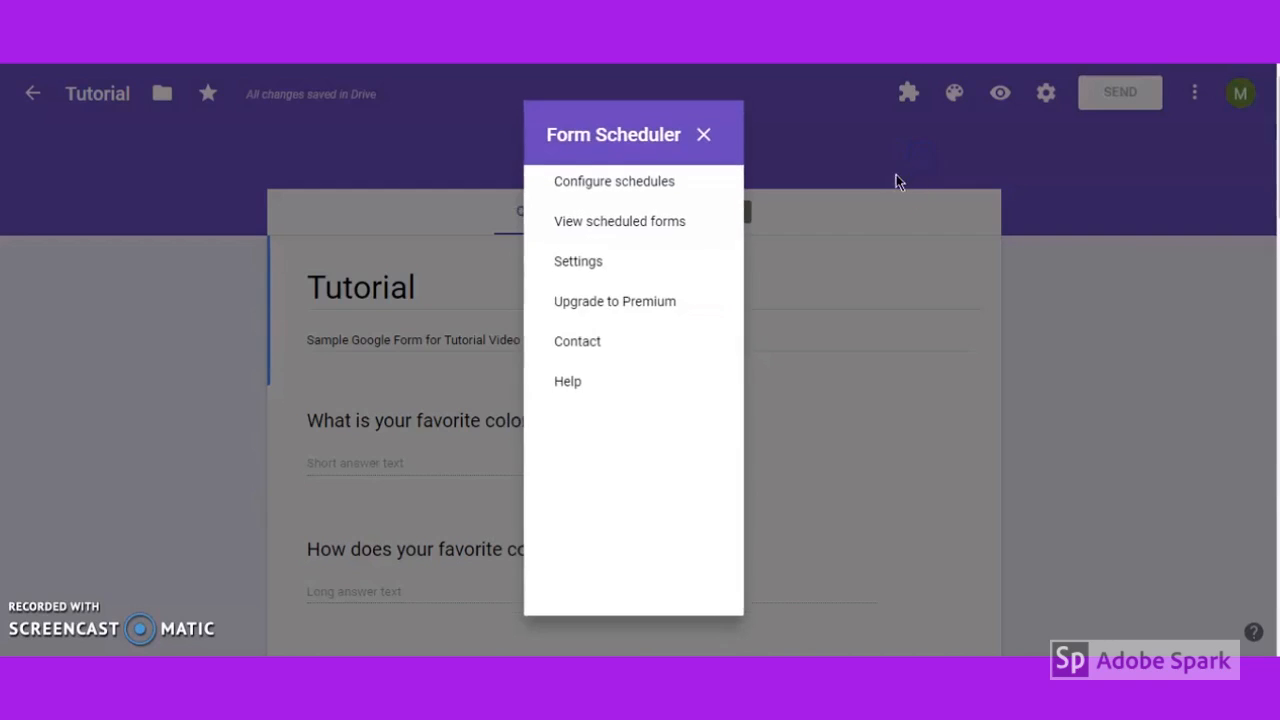
left_click(662, 224)
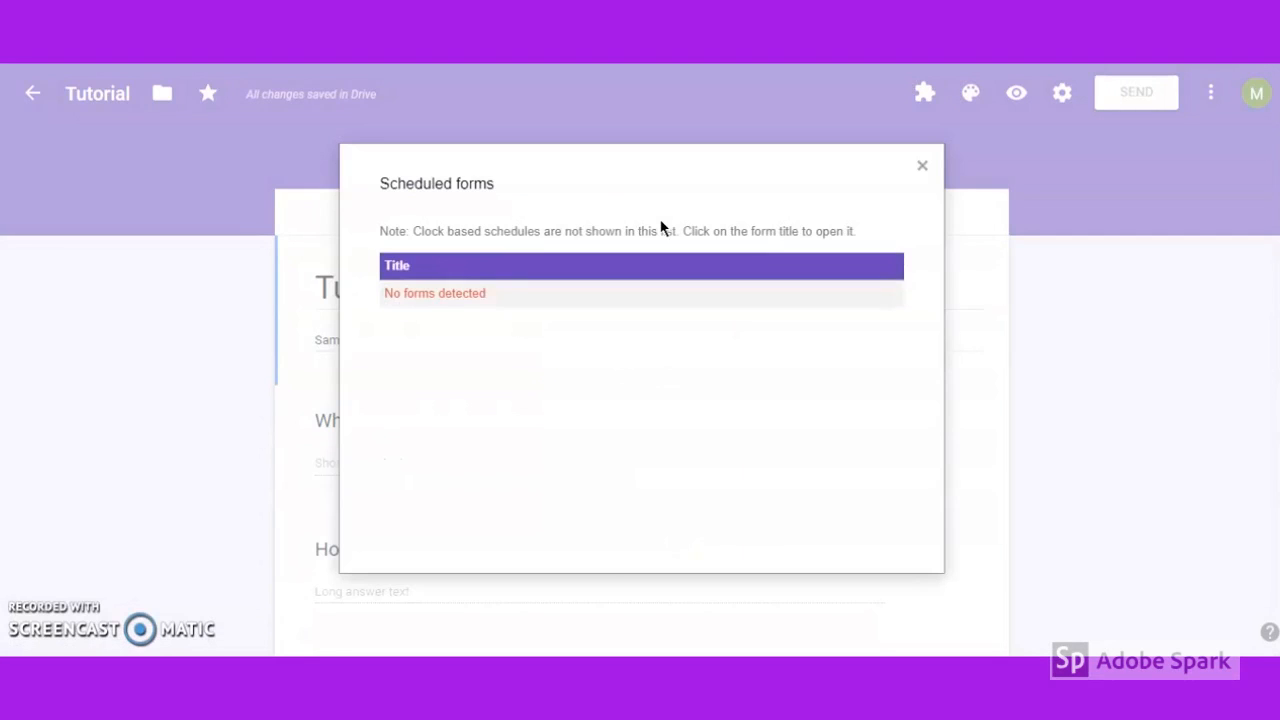
left_click(880, 143)
Look at the Form Scheduler add-on's Settings and reopen the add-on's list of options.
left_click(907, 102)
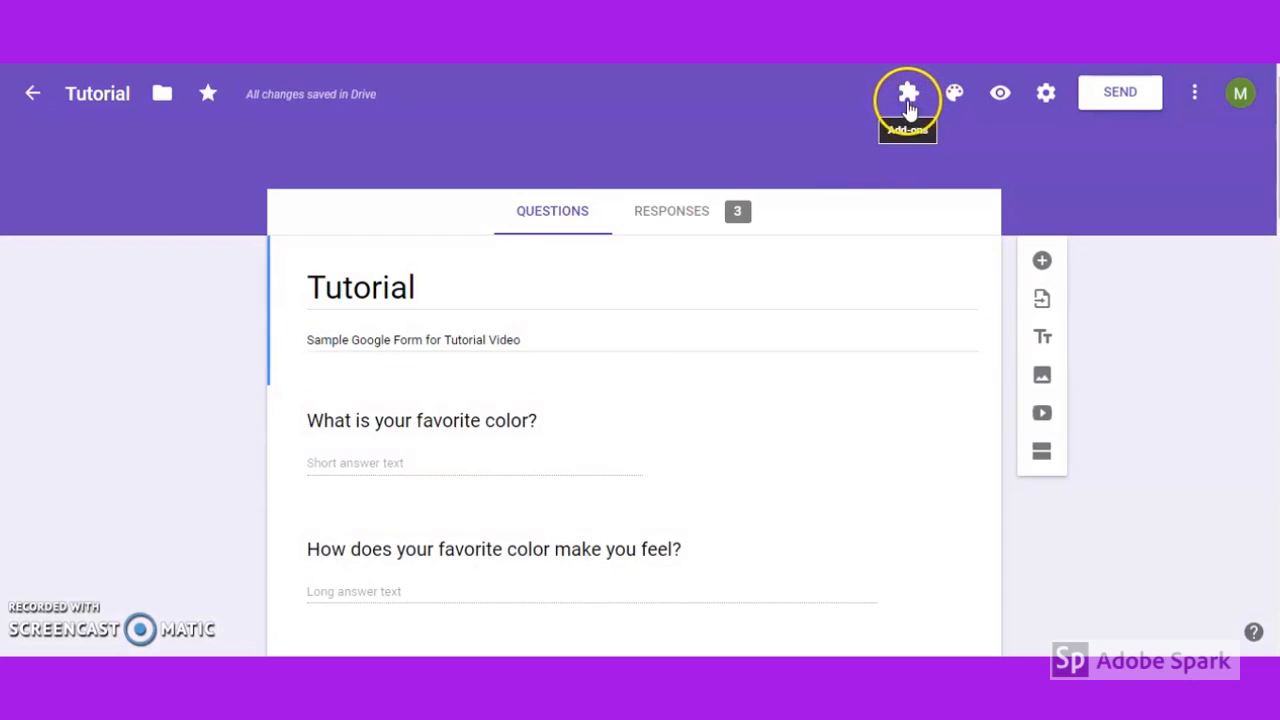
left_click(922, 145)
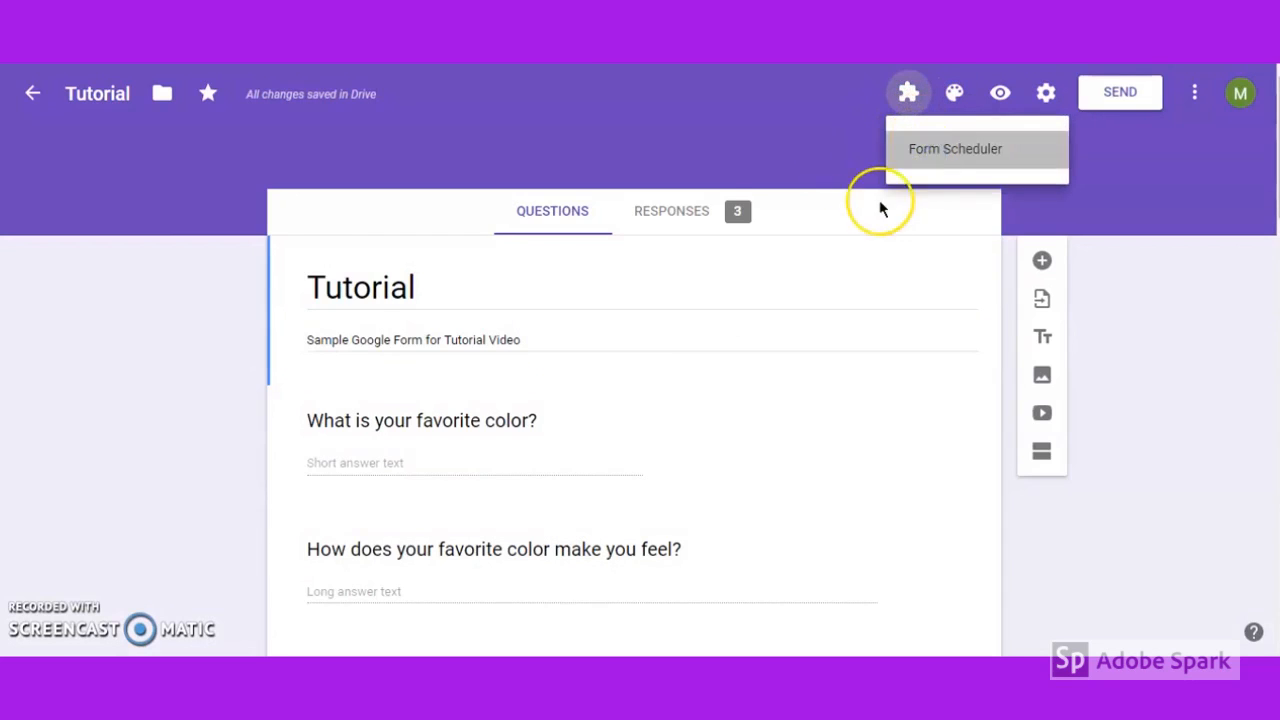
left_click(580, 262)
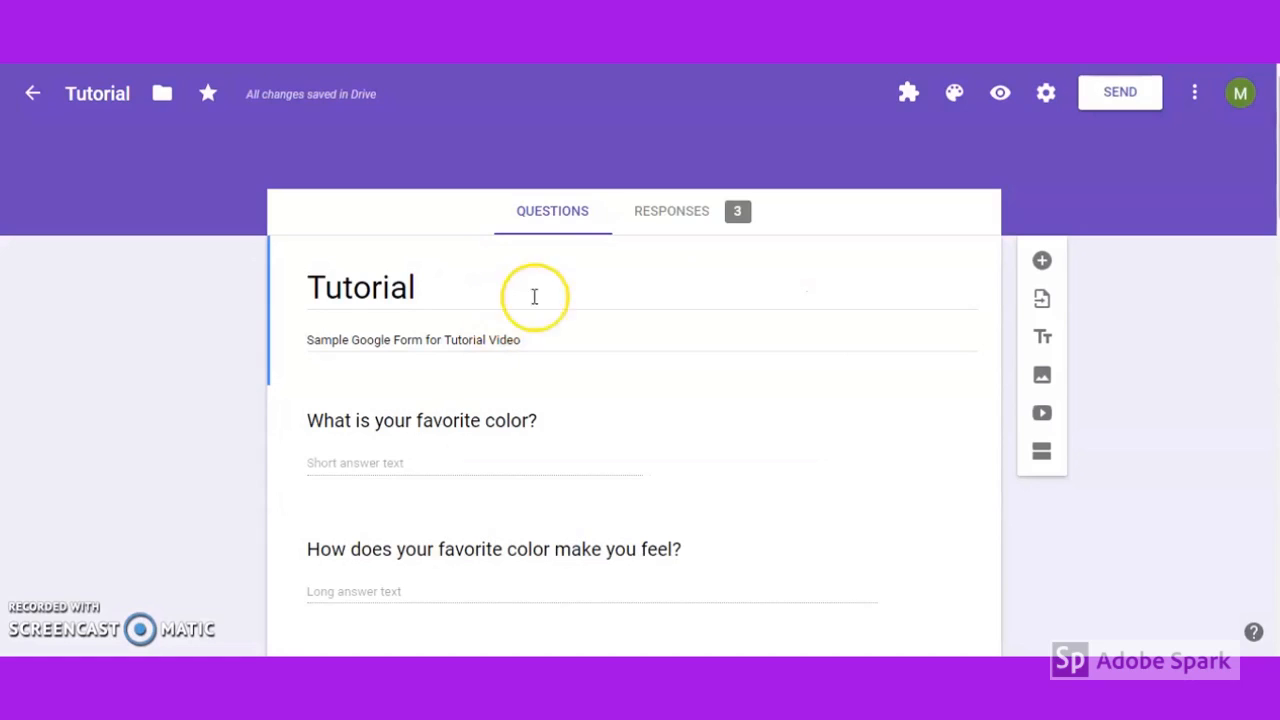
left_click(908, 95)
left_click(934, 156)
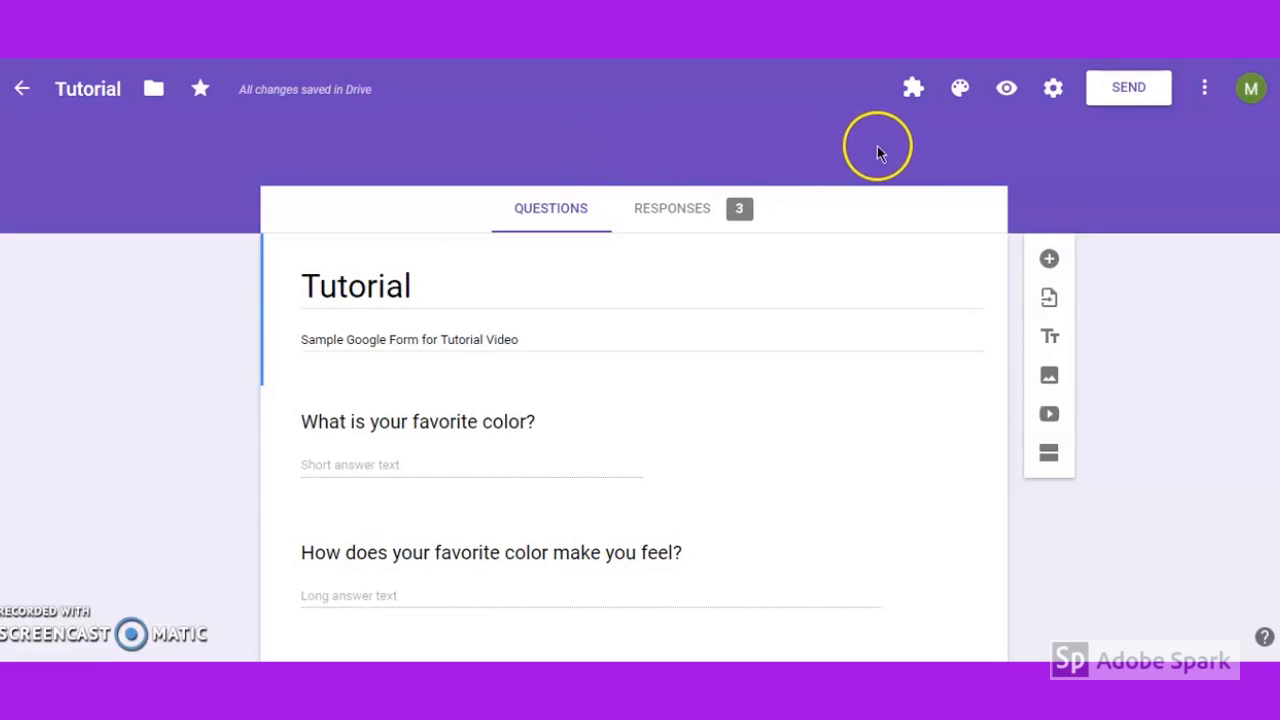
Apply the first Work and School image as the form's header and choose the Formal font style.
left_click(960, 90)
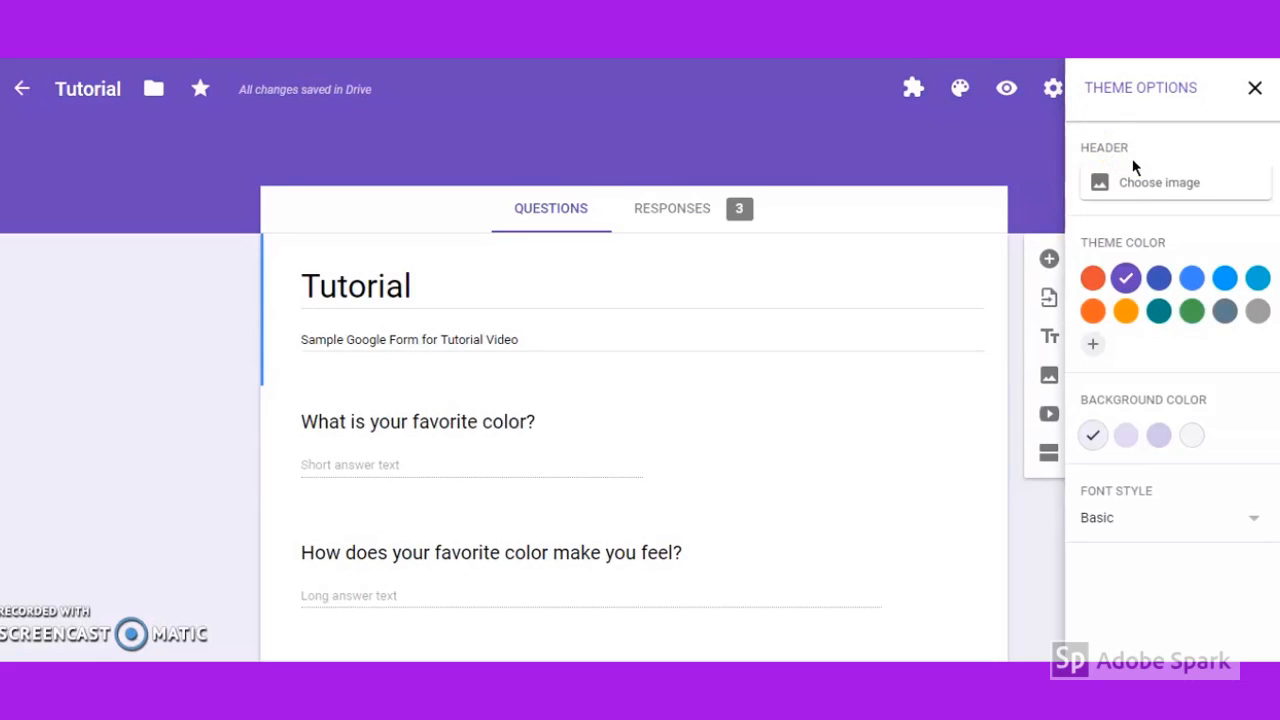
left_click(1146, 190)
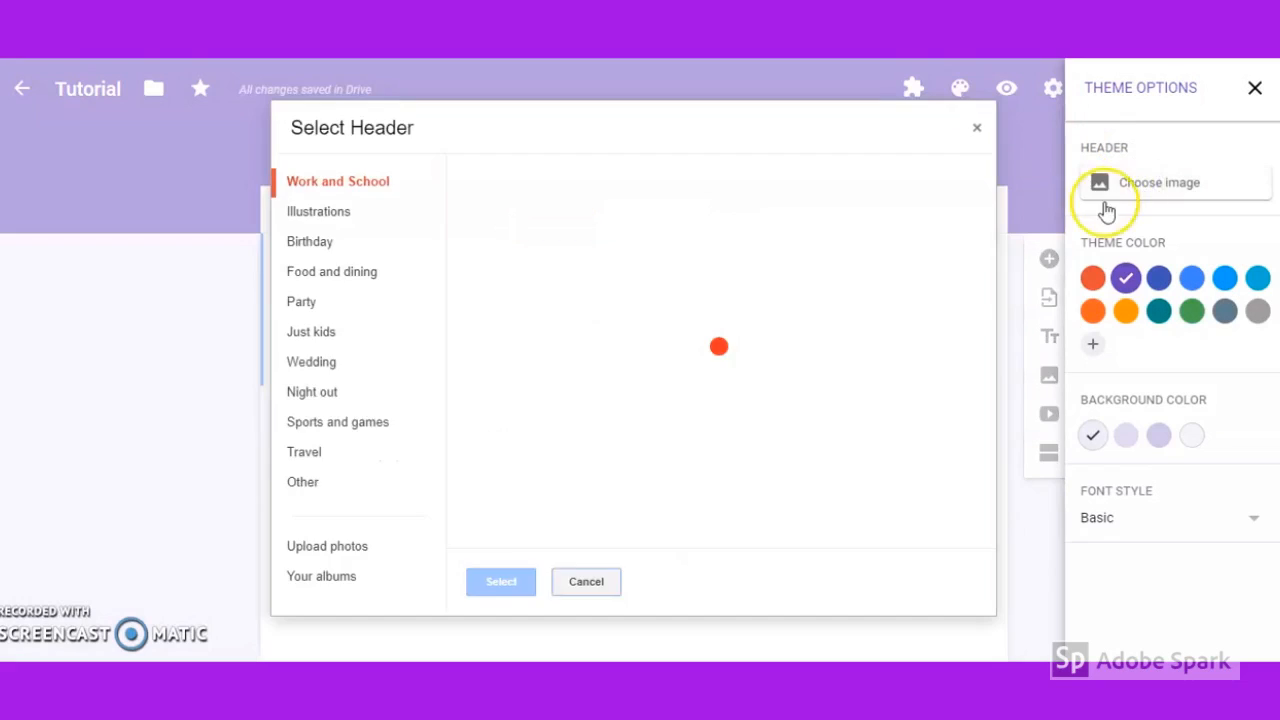
left_click(568, 258)
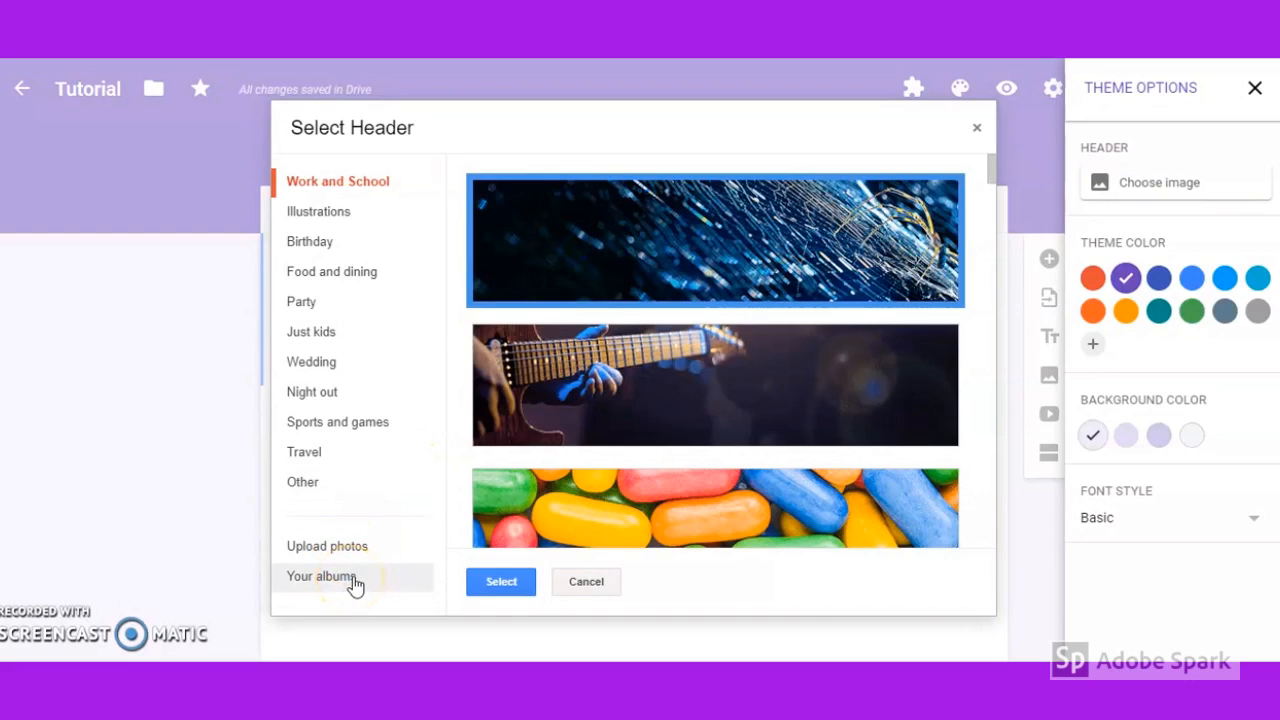
left_click(500, 581)
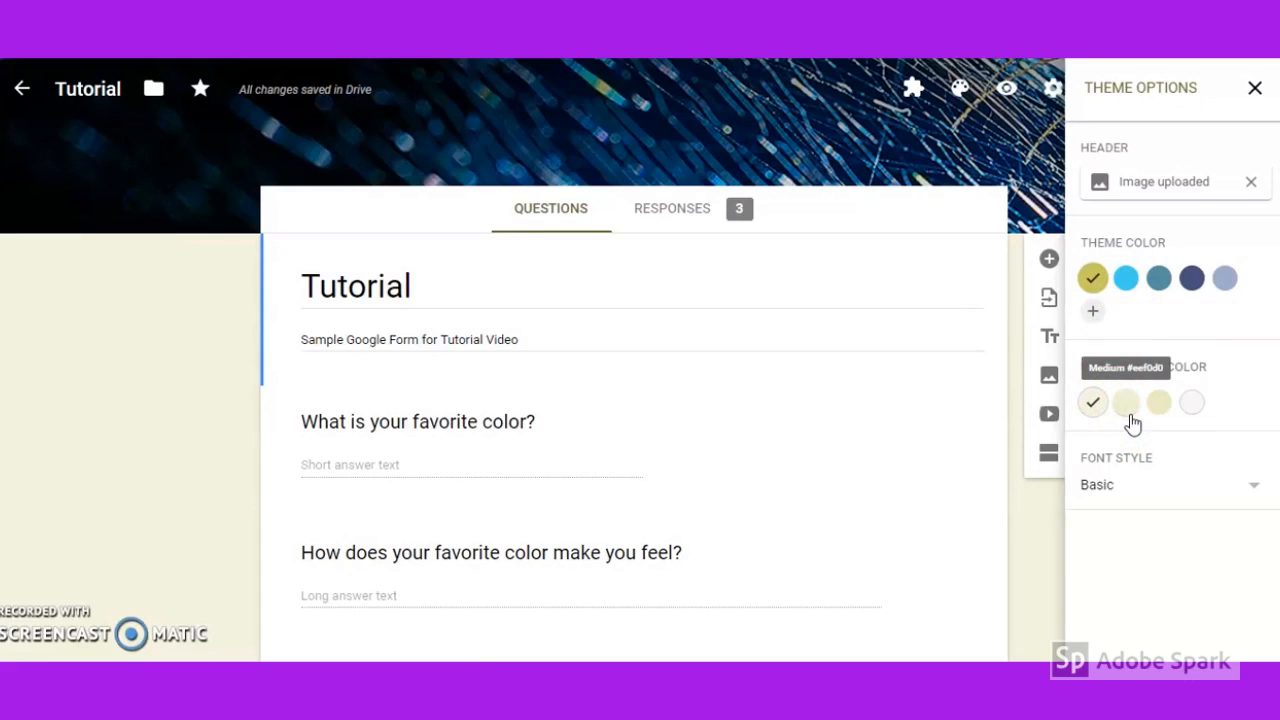
left_click(1133, 495)
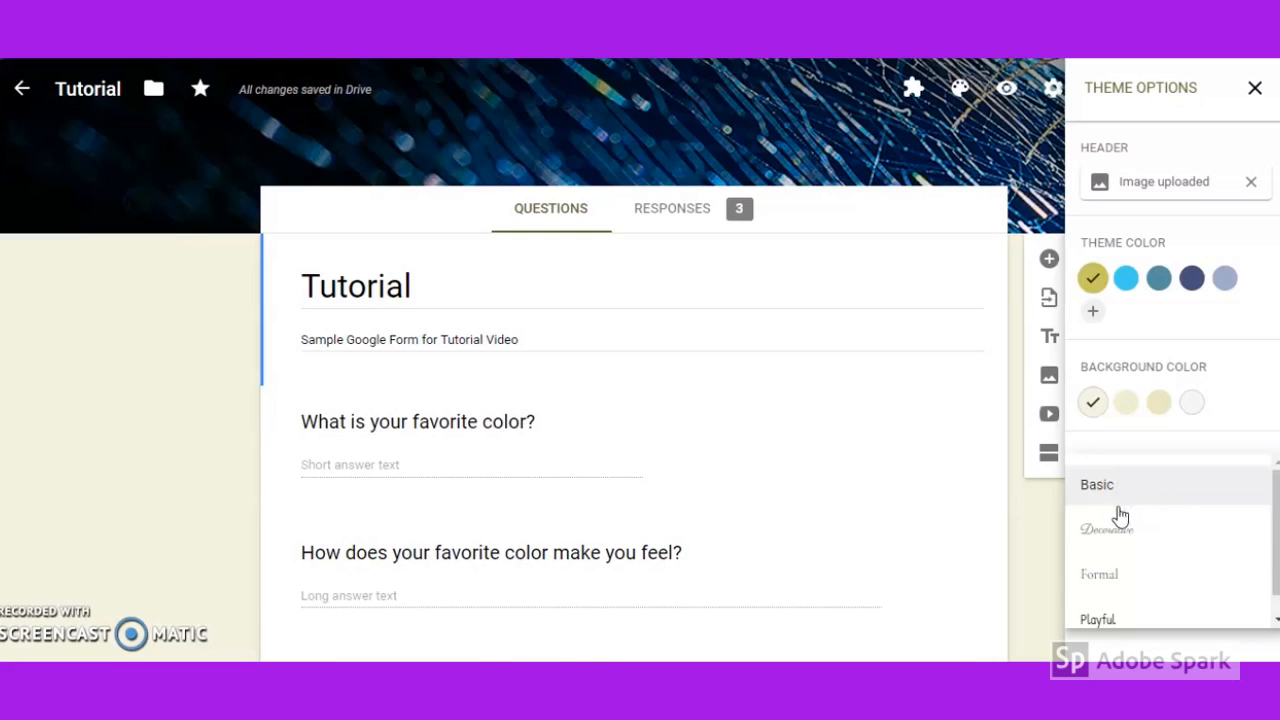
left_click(1110, 578)
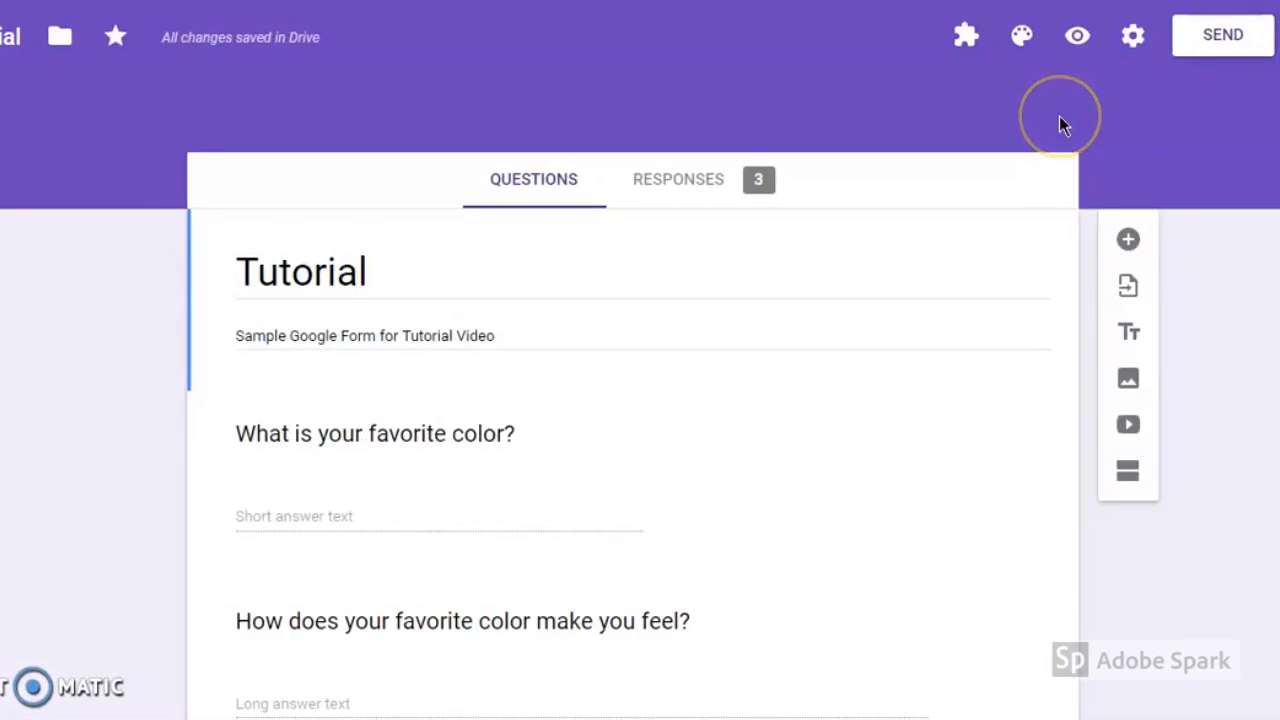
Preview the form as respondents see it and look through its questions.
left_click(1079, 38)
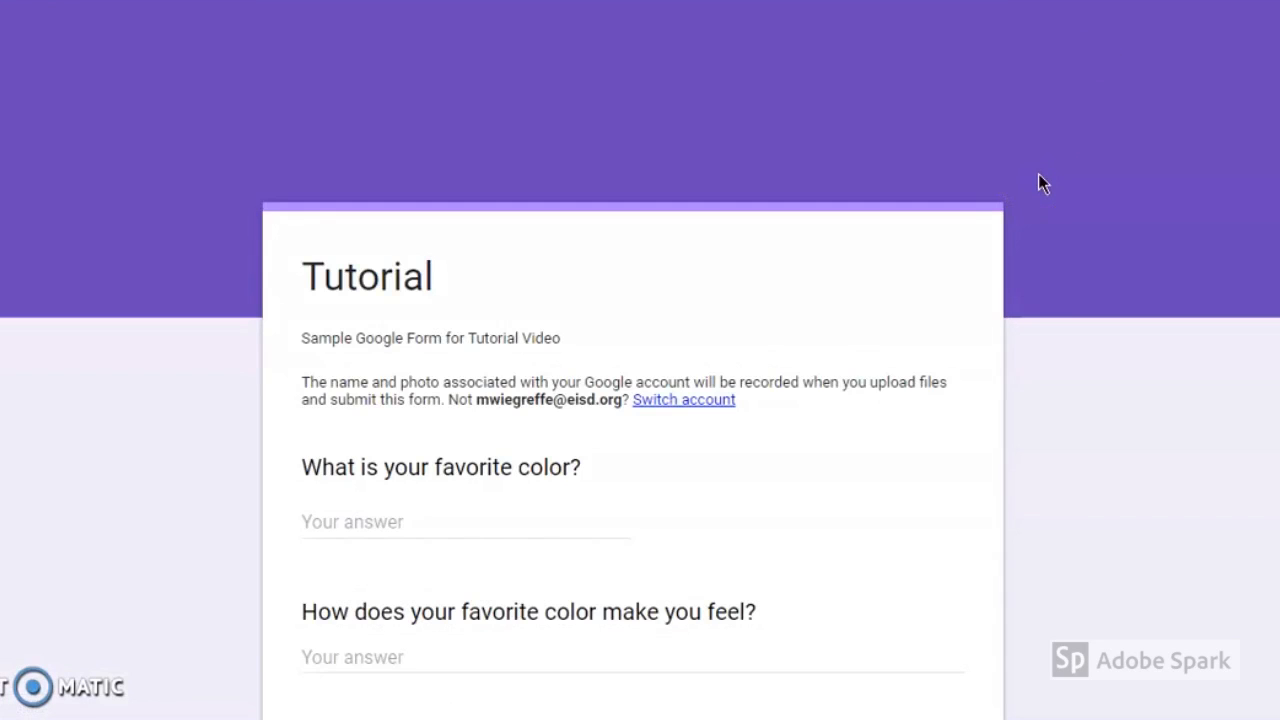
scroll(1038, 175, "down", 5)
scroll(1038, 175, "down", 10)
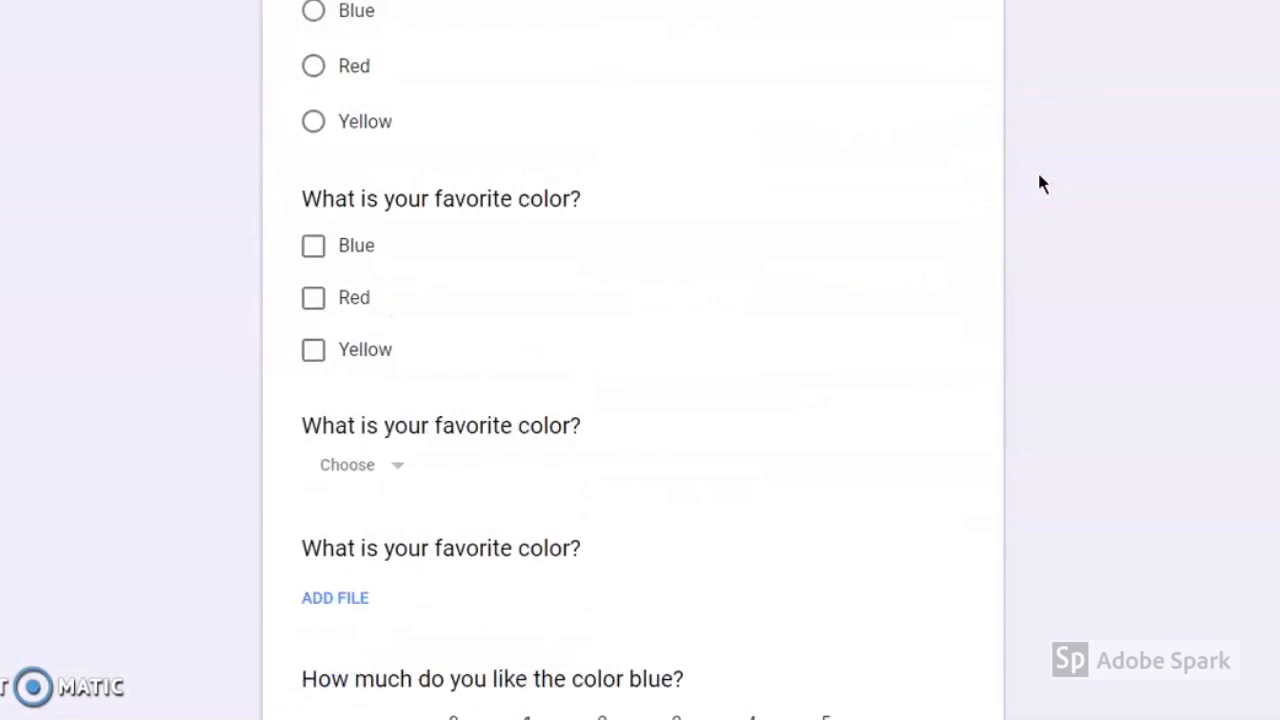
scroll(1039, 175, "down", 5)
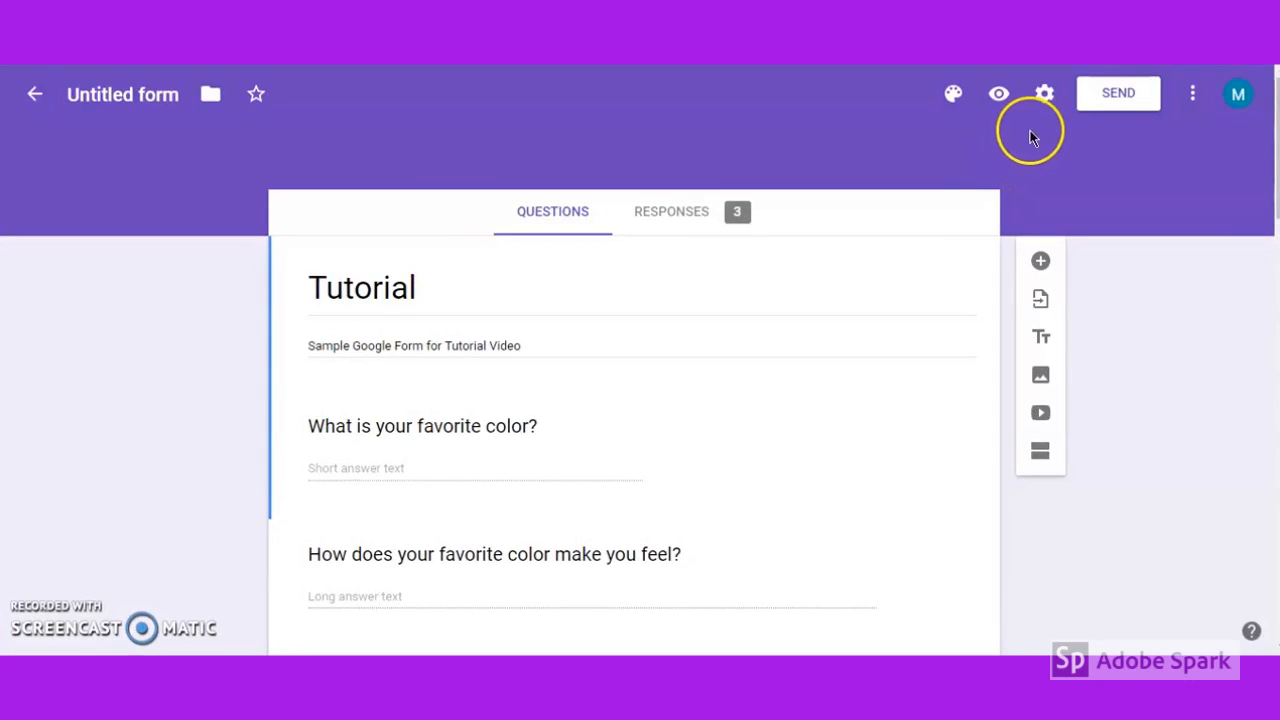
Turn on Collect email addresses in the form's settings and set Response receipts to Always.
left_click(1043, 92)
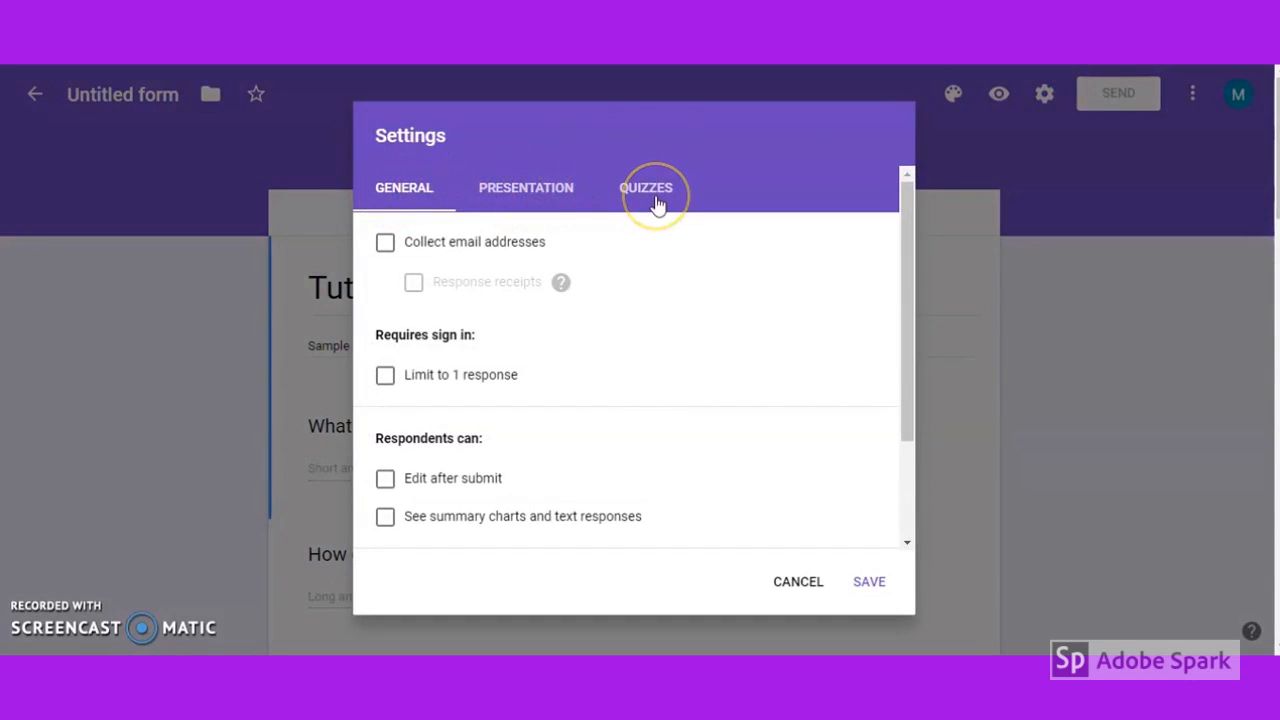
left_click(387, 248)
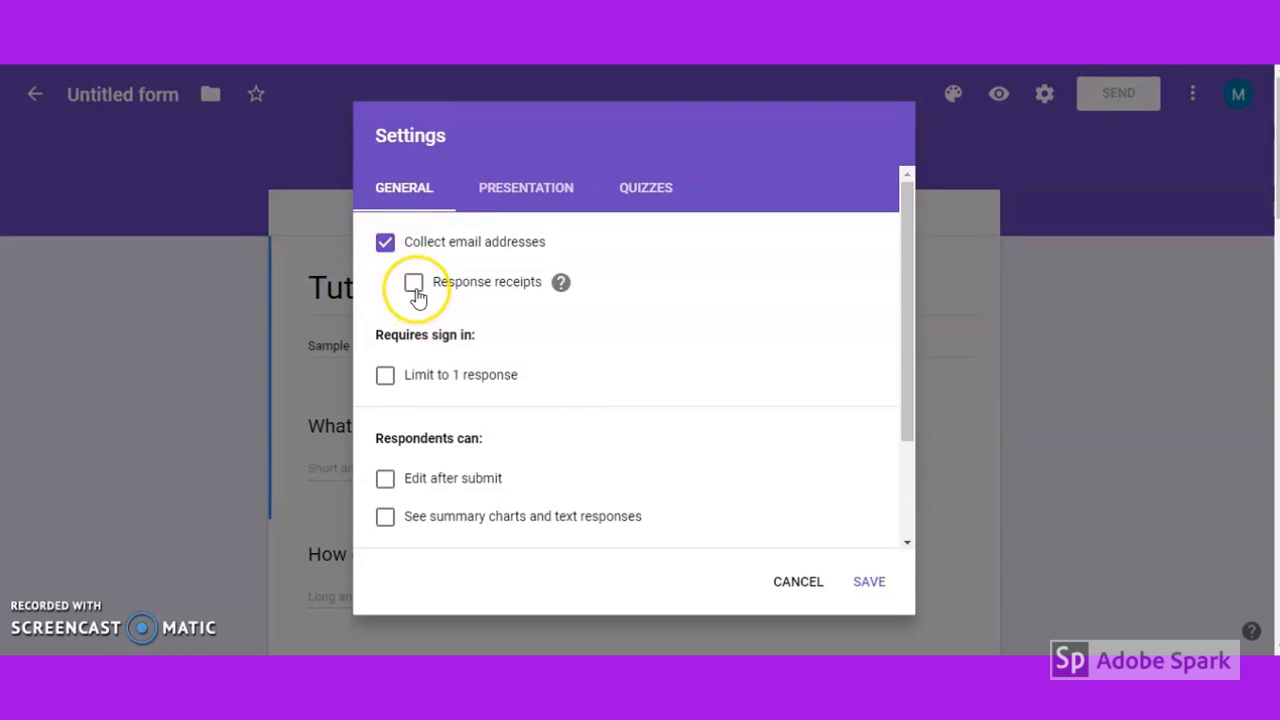
left_click(413, 286)
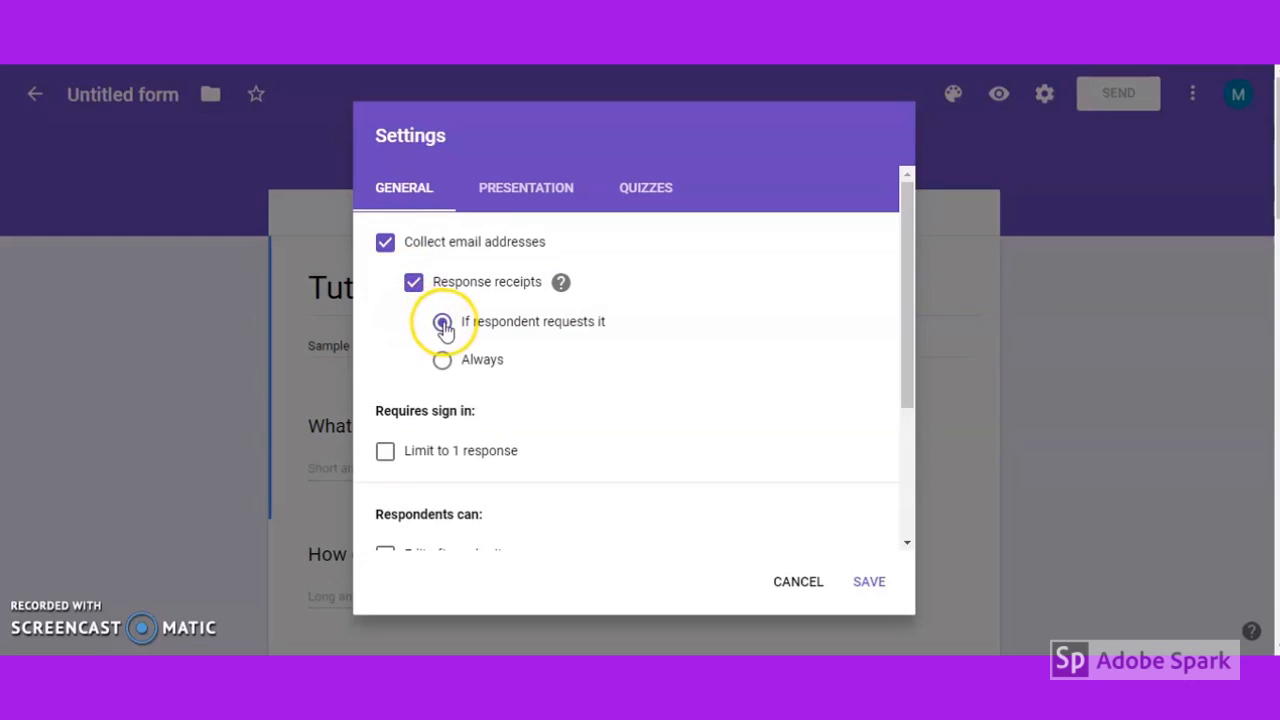
left_click(442, 360)
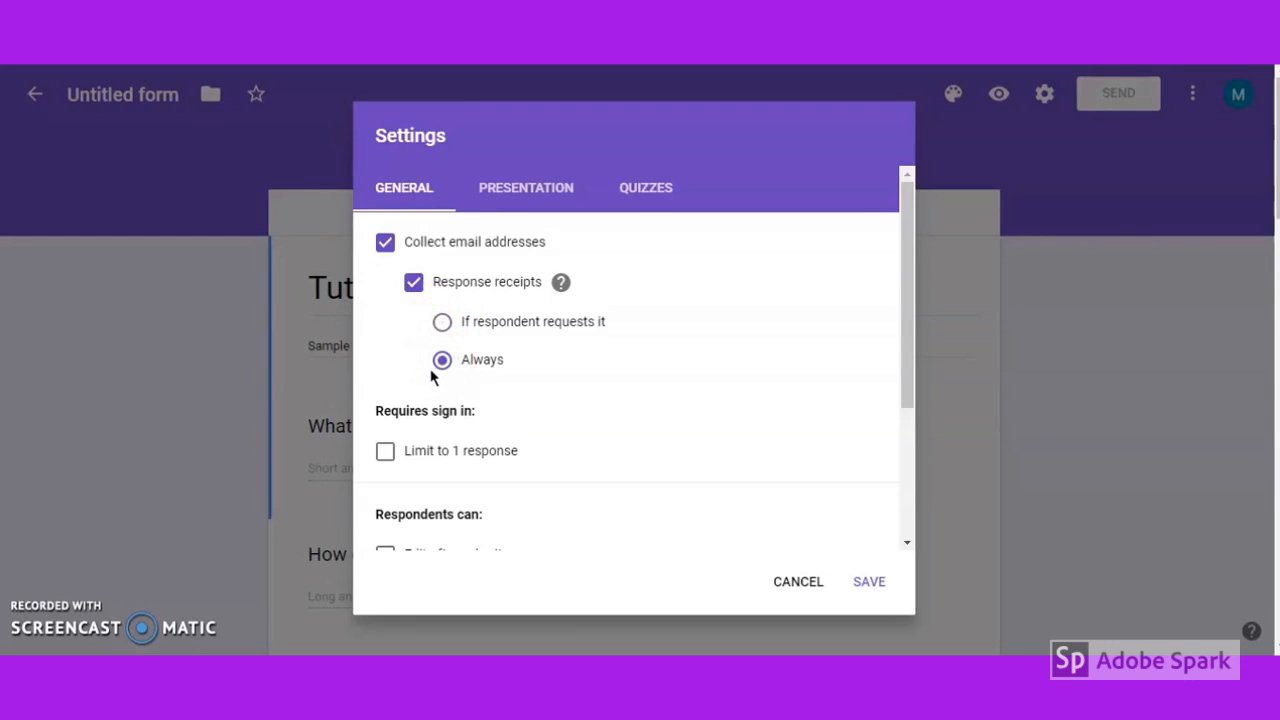
Limit the form to 1 response and let respondents edit after submit and see summary charts and text responses.
left_click(386, 451)
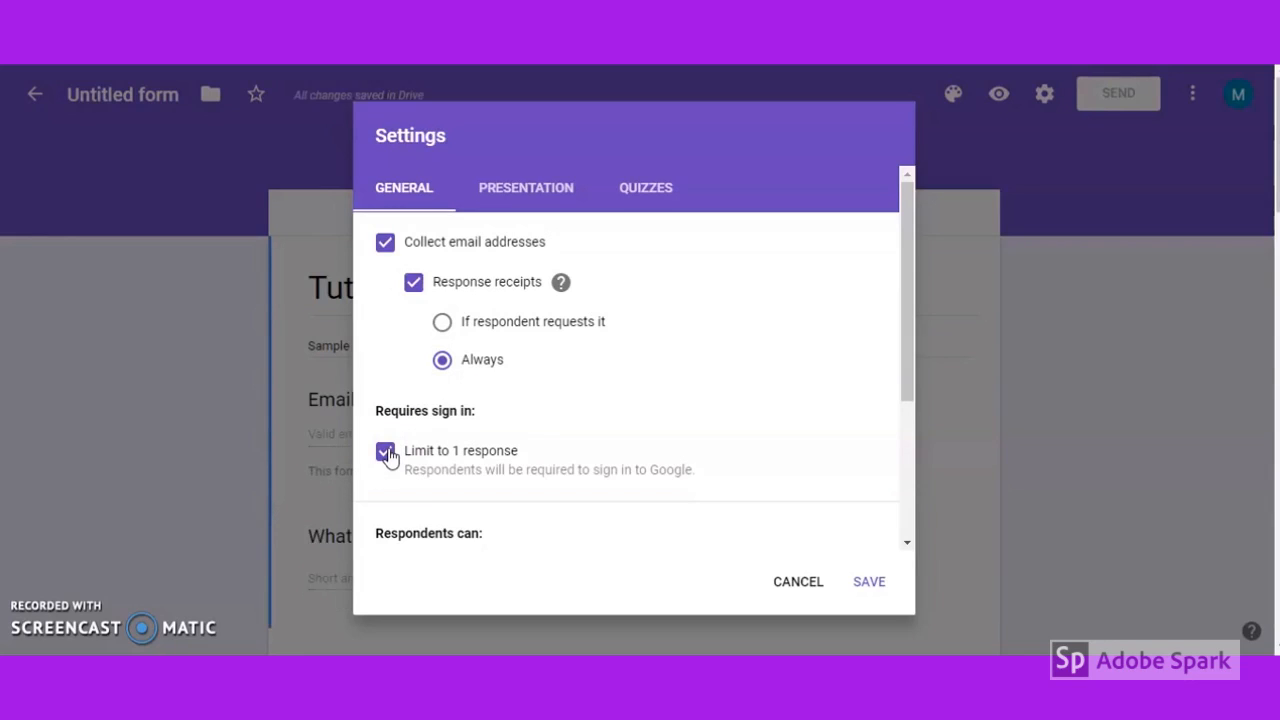
scroll(390, 456, "down", 1)
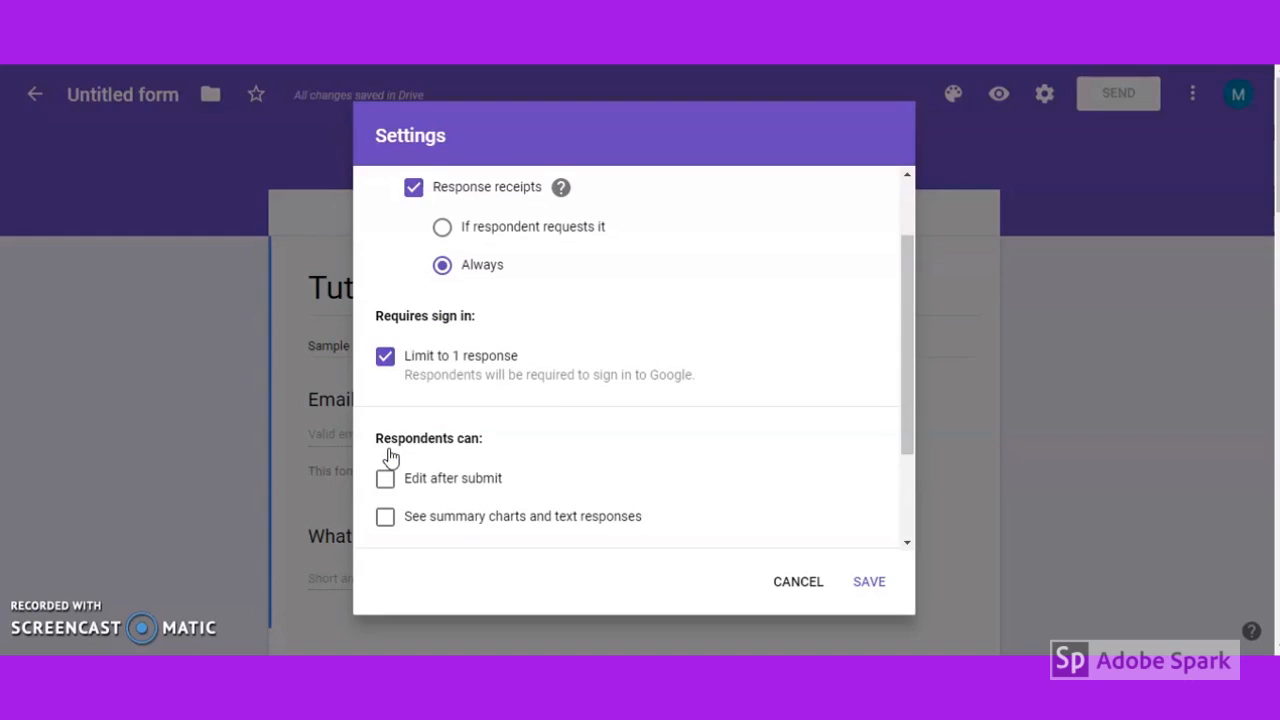
left_click(381, 491)
left_click(385, 519)
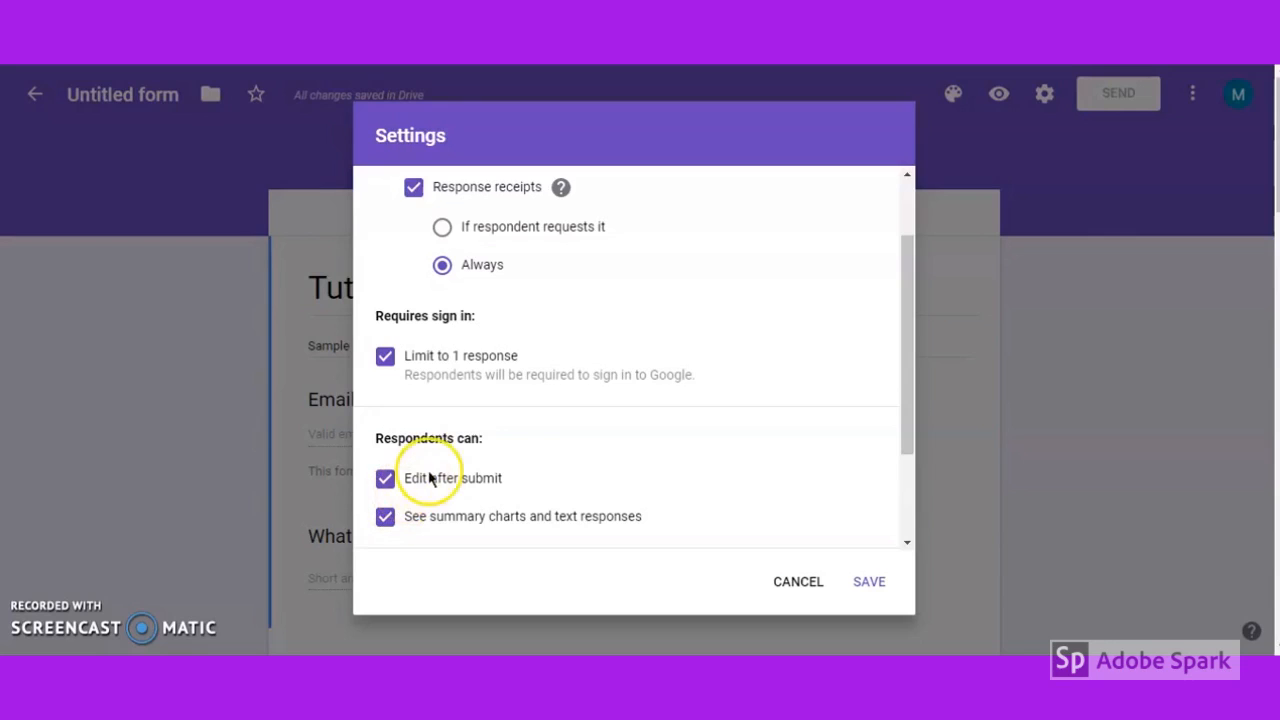
Enable the presentation settings for showing a progress bar, shuffling question order and showing a link to submit another response.
scroll(557, 272, "up", 2)
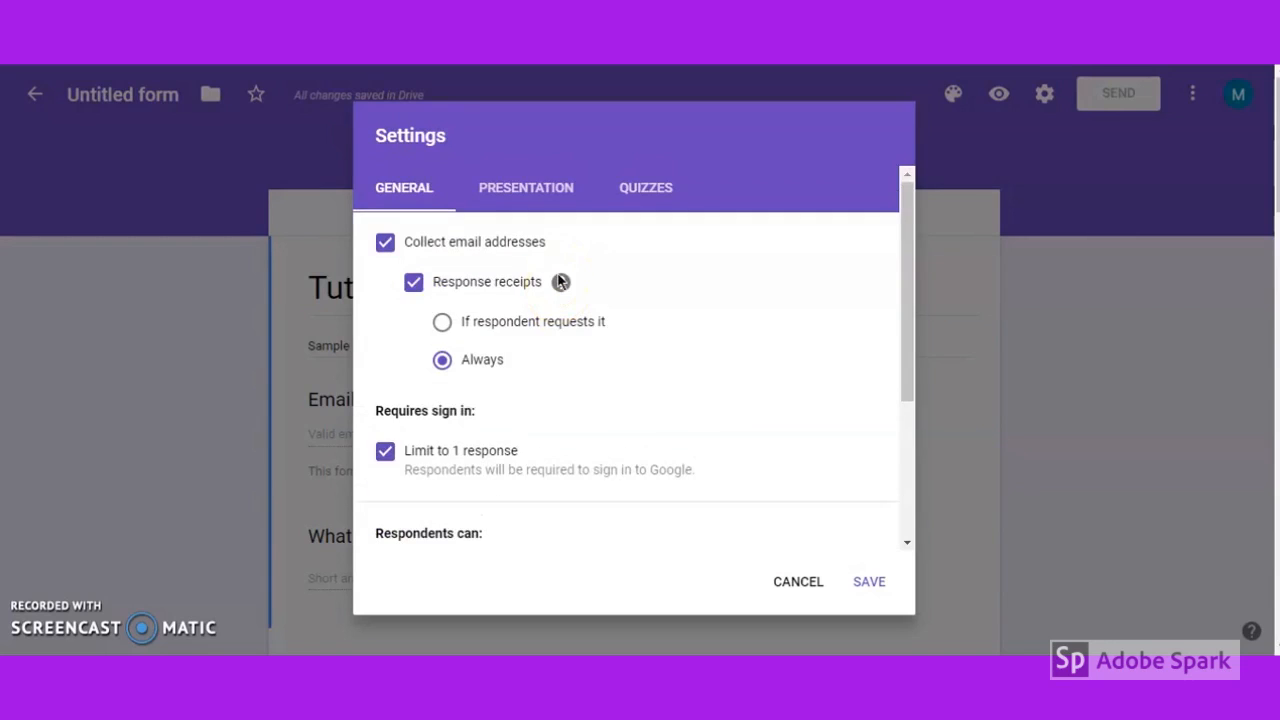
left_click(558, 200)
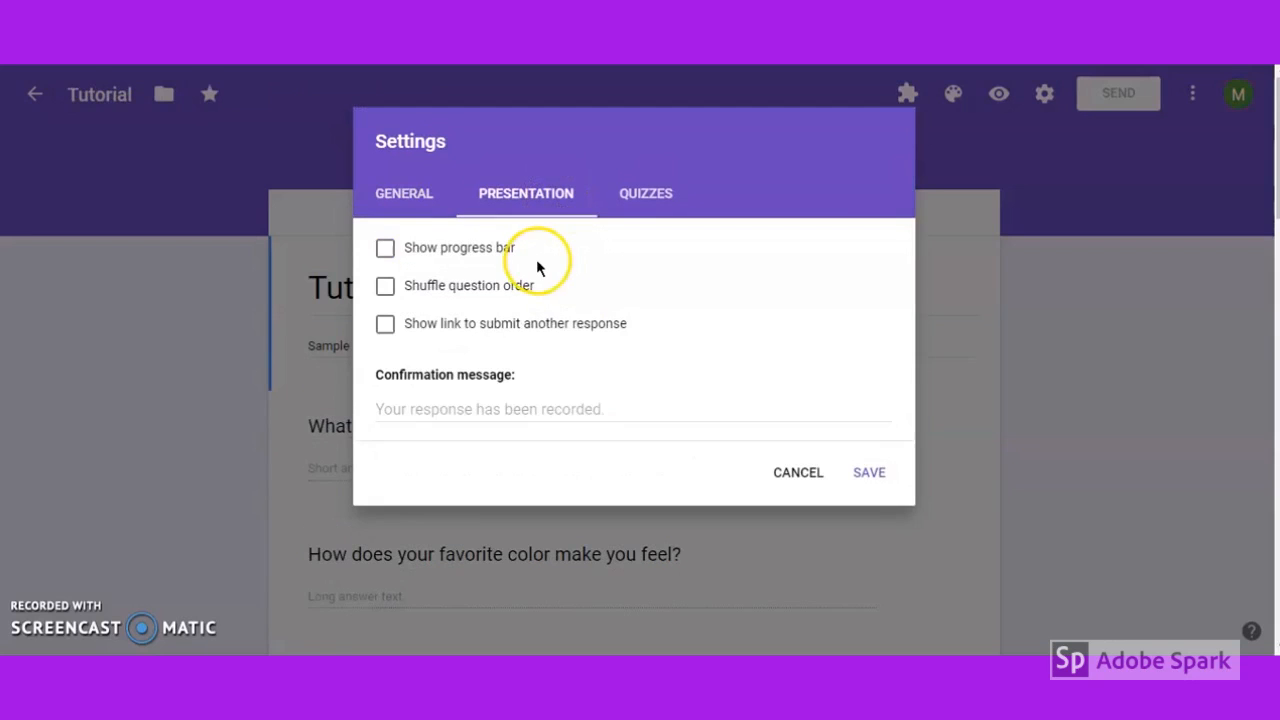
left_click(385, 256)
left_click(385, 290)
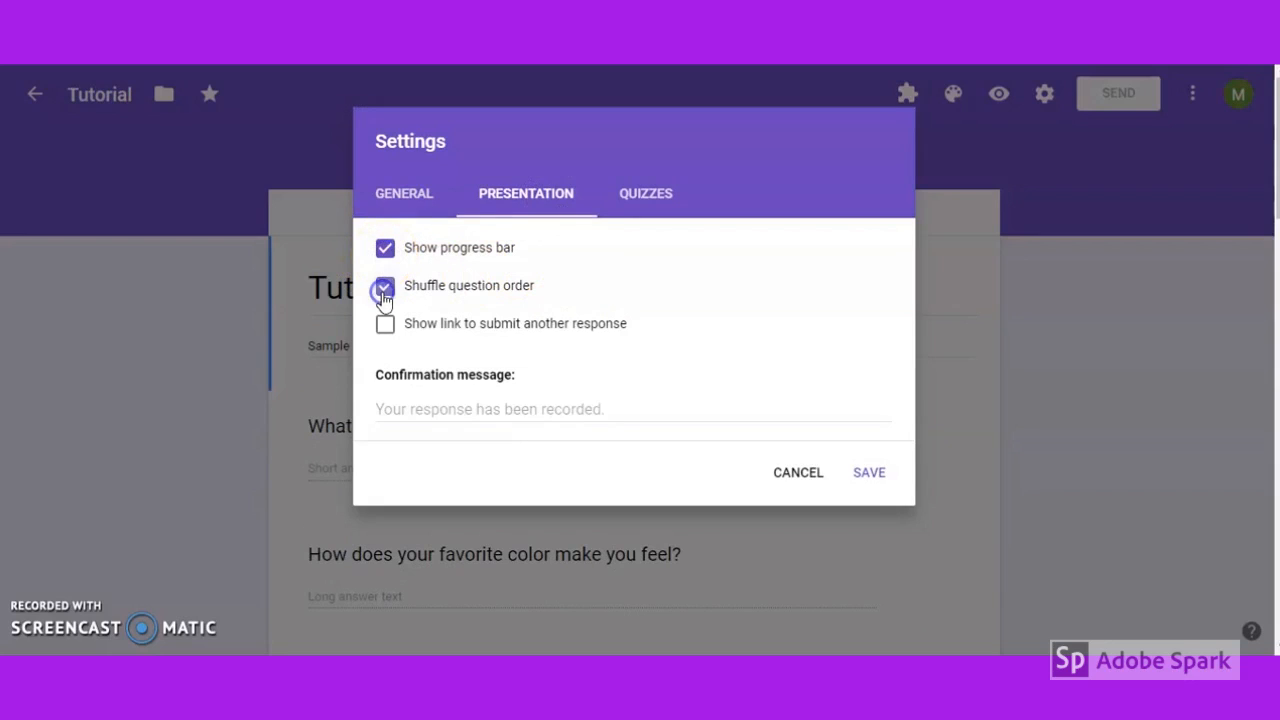
left_click(386, 326)
Make the form a quiz and set Release grade to "Later, after manual review".
left_click(645, 203)
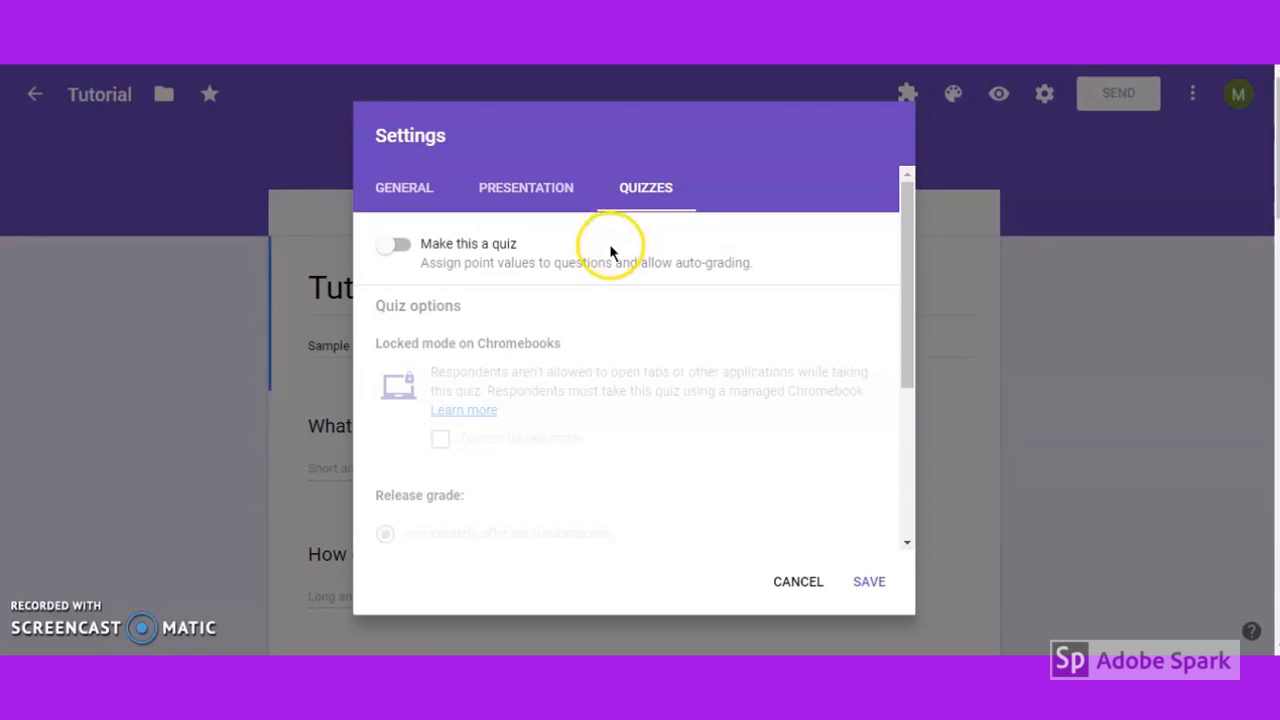
left_click(401, 248)
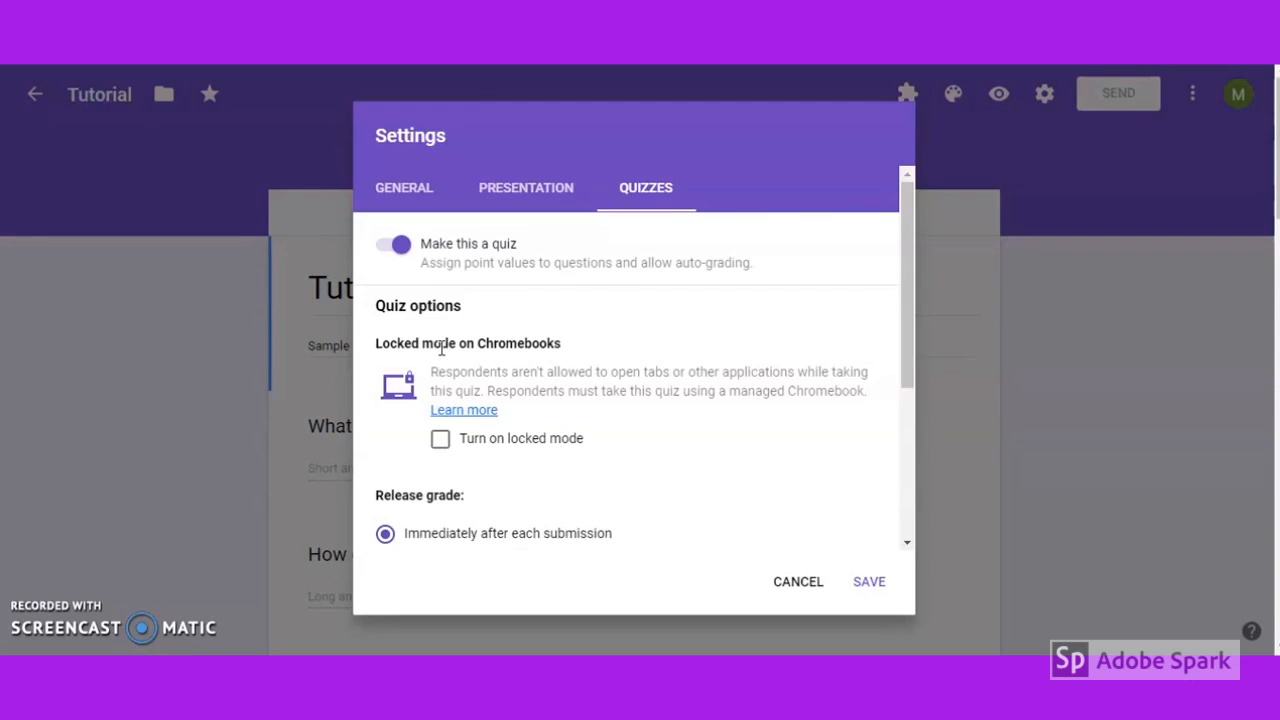
scroll(440, 347, "down", 1)
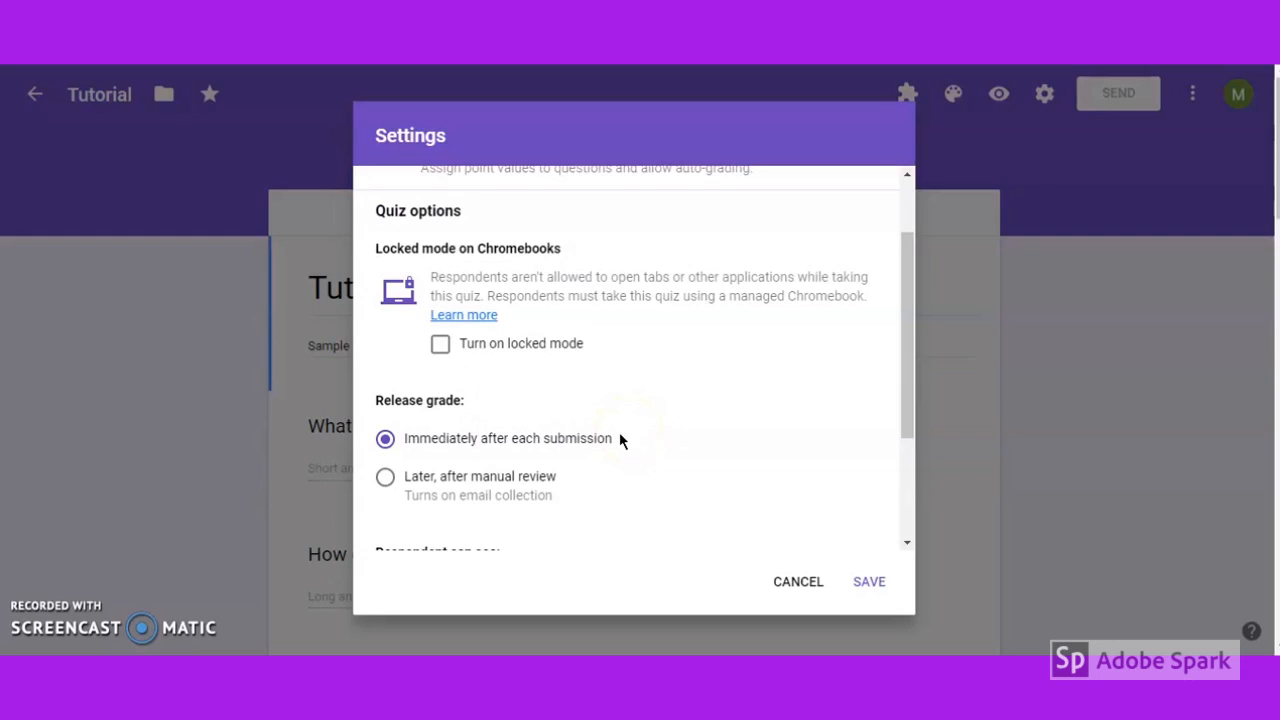
left_click(550, 480)
scroll(552, 484, "down", 2)
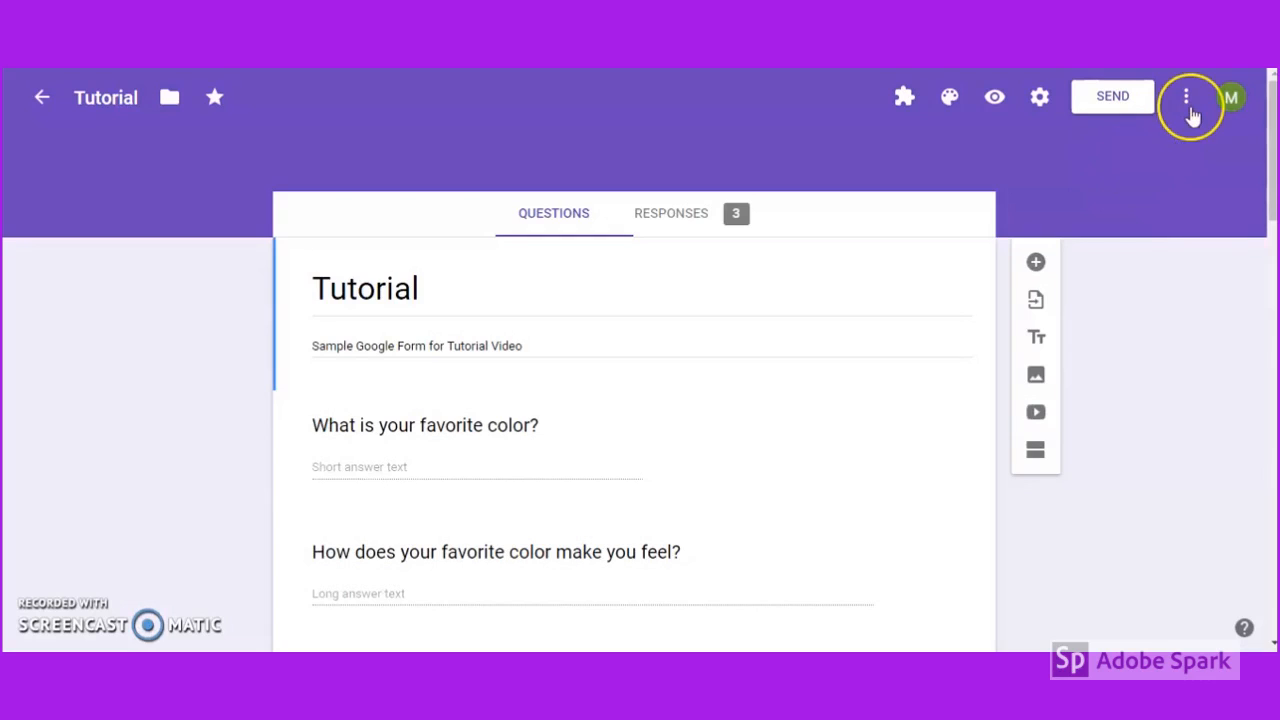
Look through the form's additional options, from Make a copy to Add-ons, and view the Default settings under Preferences.
left_click(1187, 100)
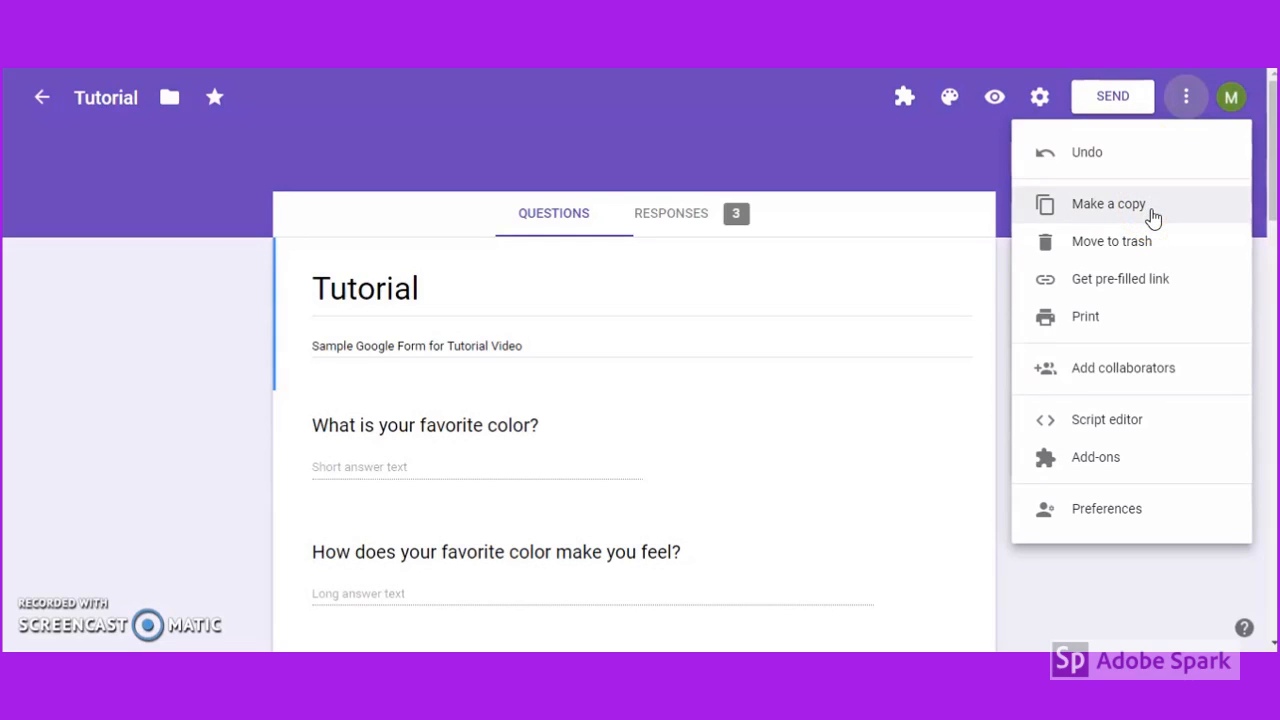
left_click(1142, 250)
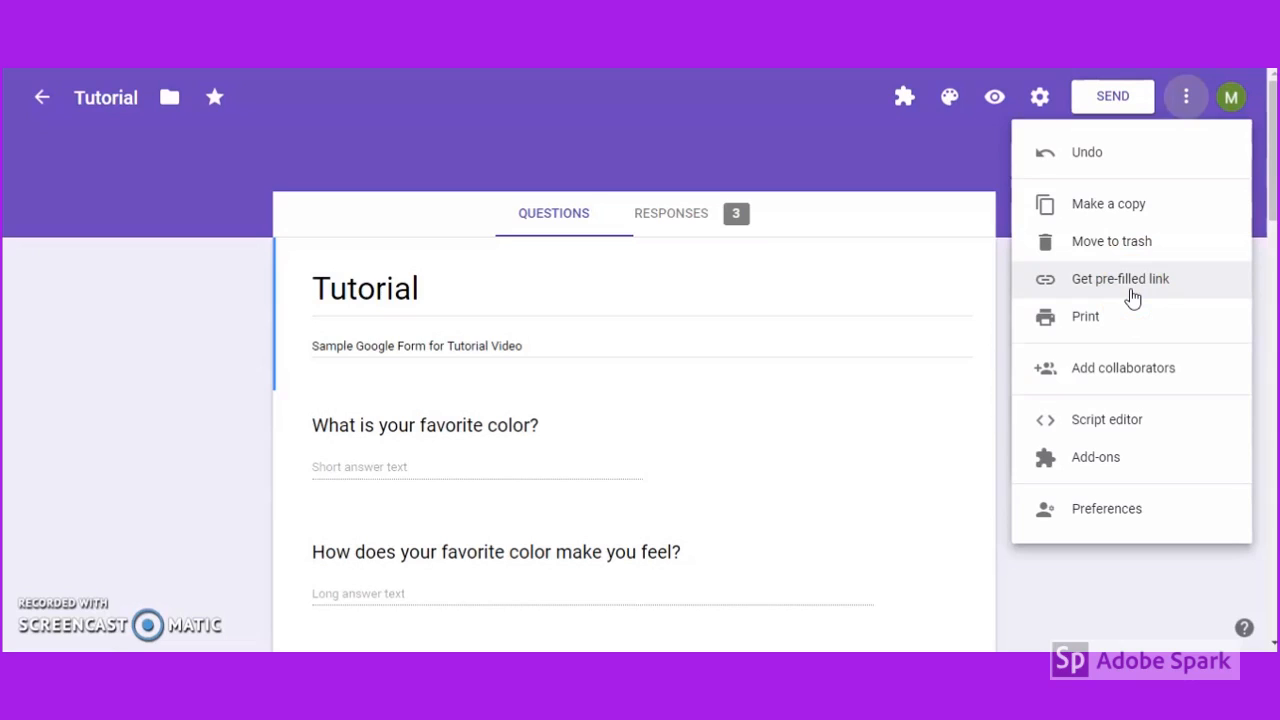
left_click(1123, 329)
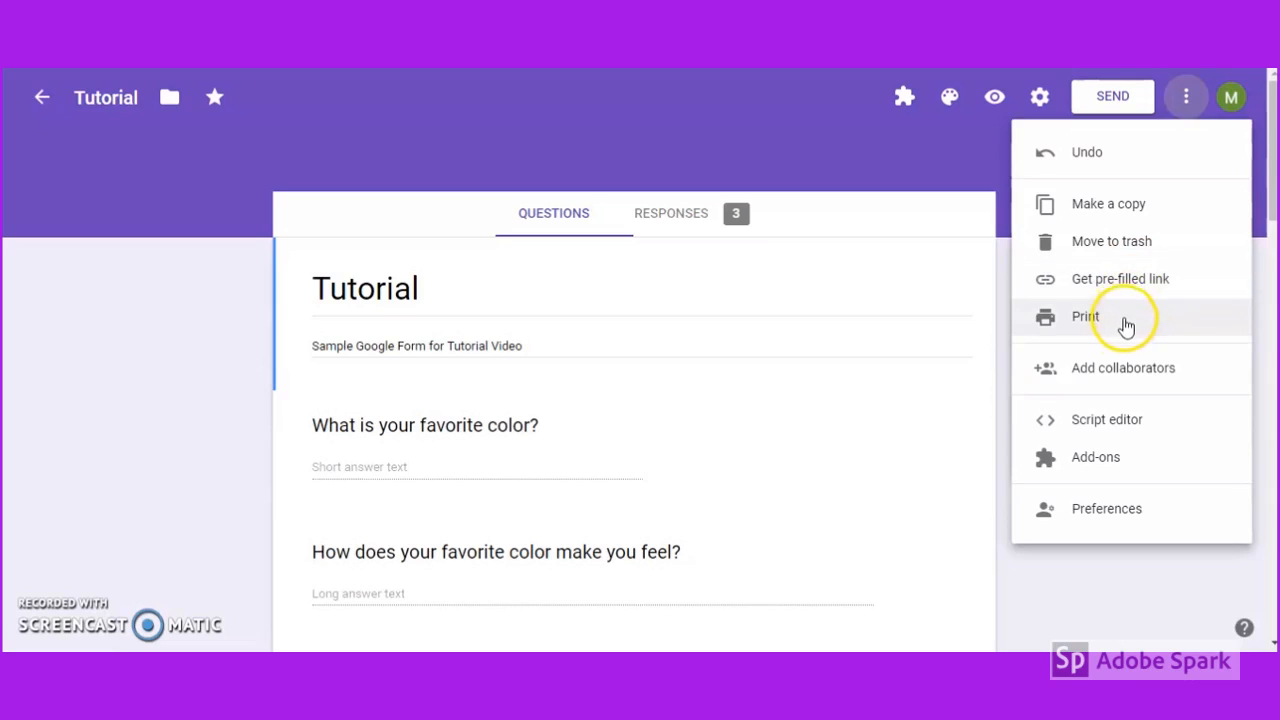
left_click(1120, 370)
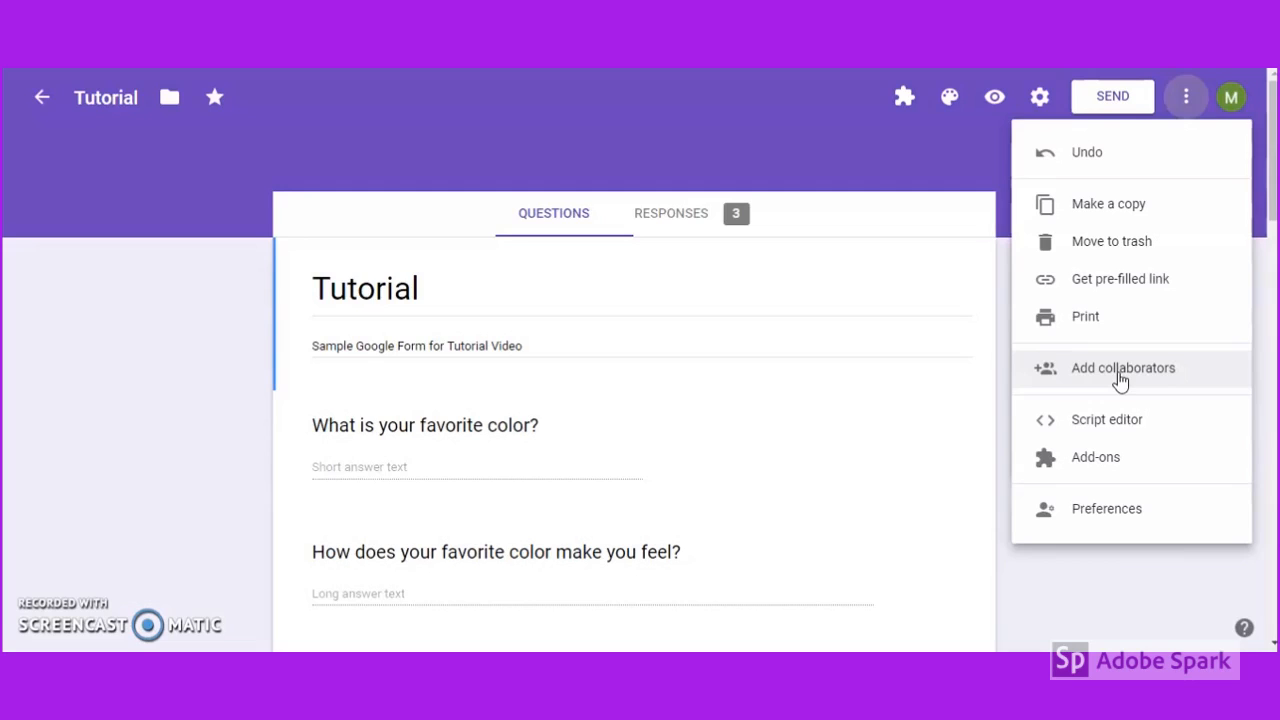
left_click(1117, 428)
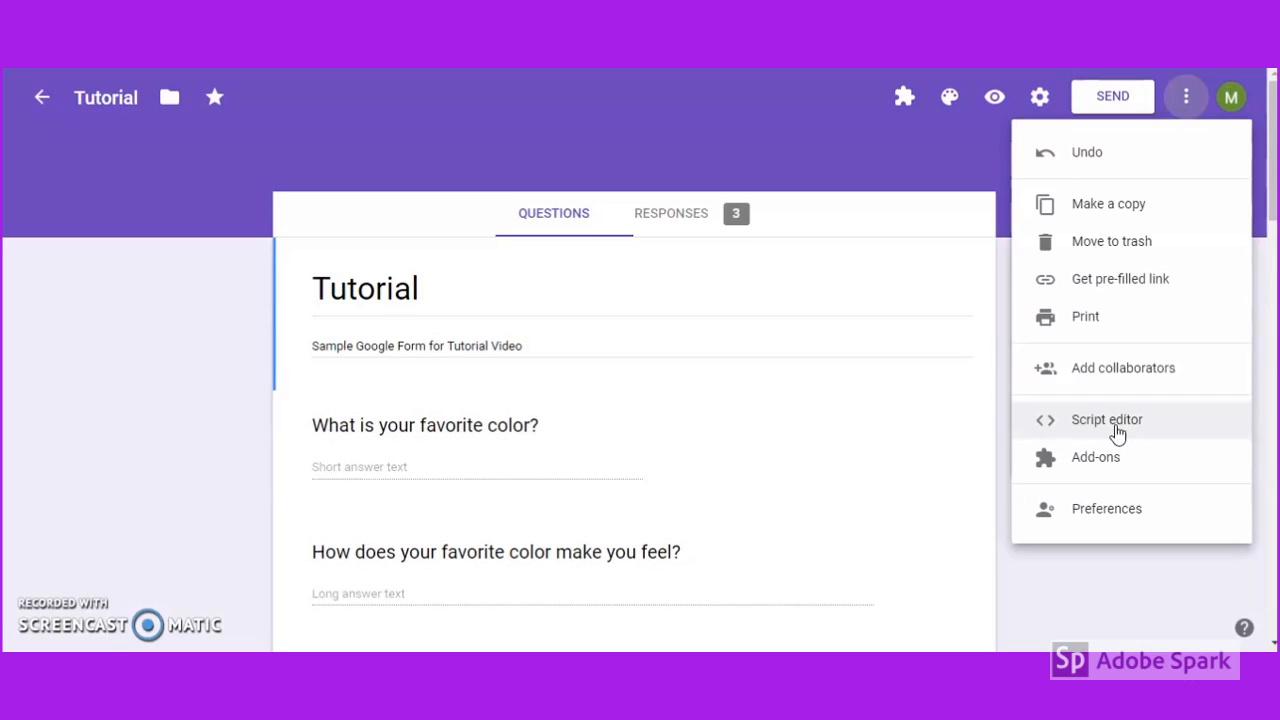
left_click(1117, 432)
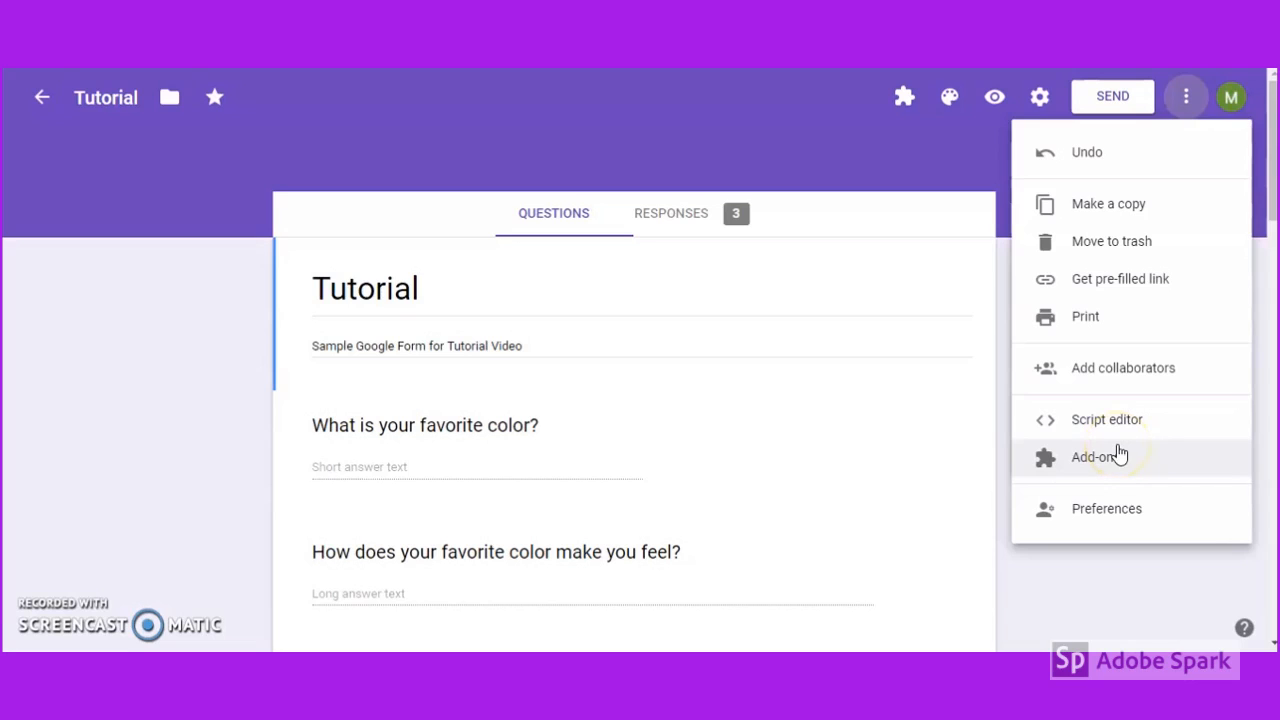
left_click(1120, 455)
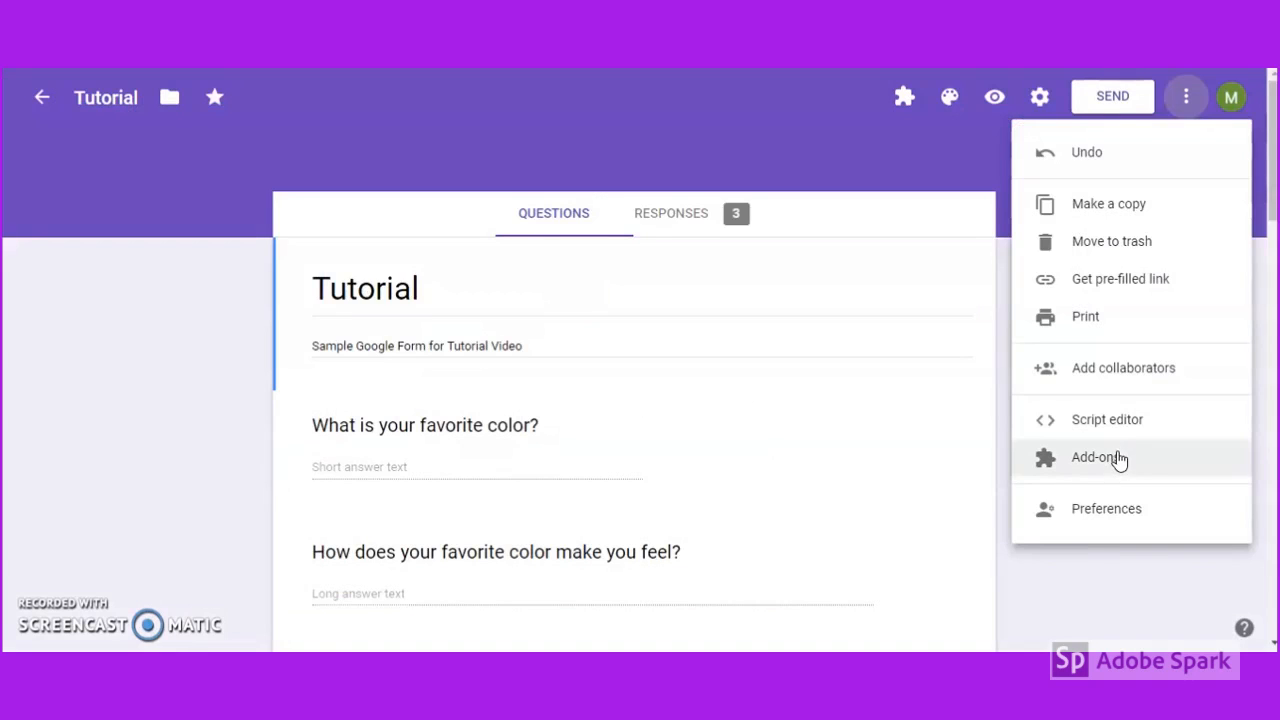
left_click(1094, 520)
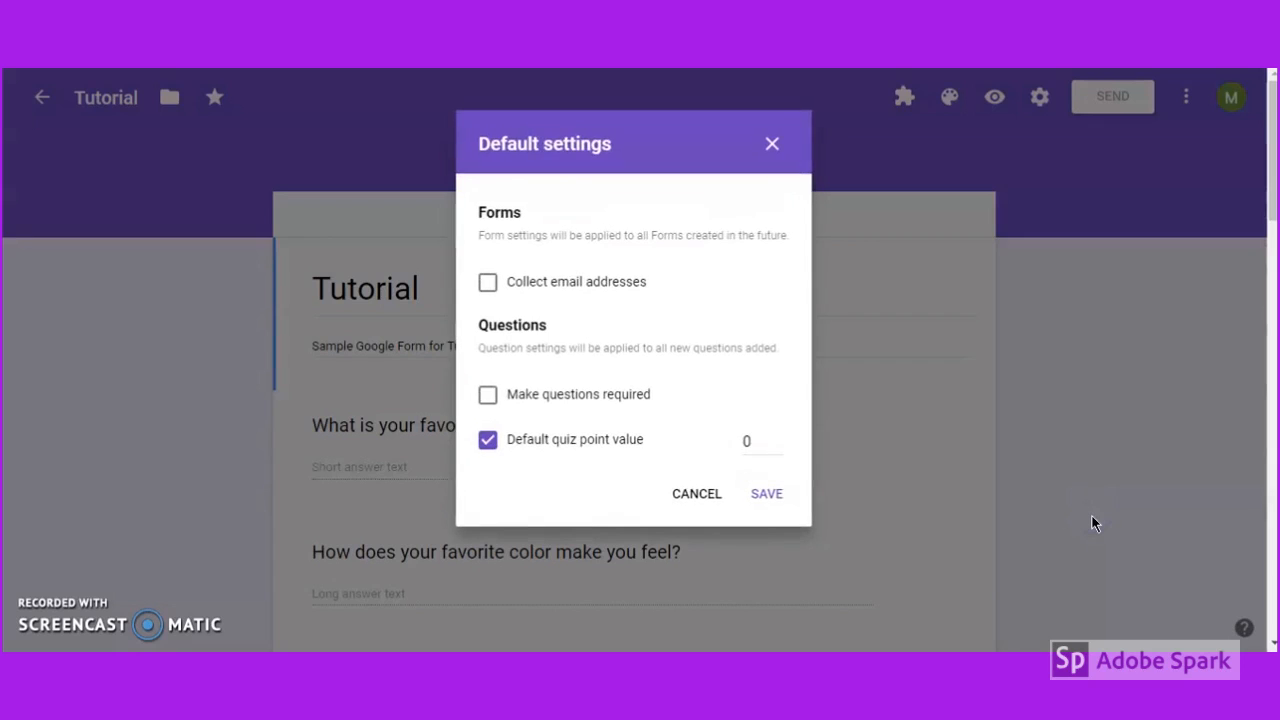
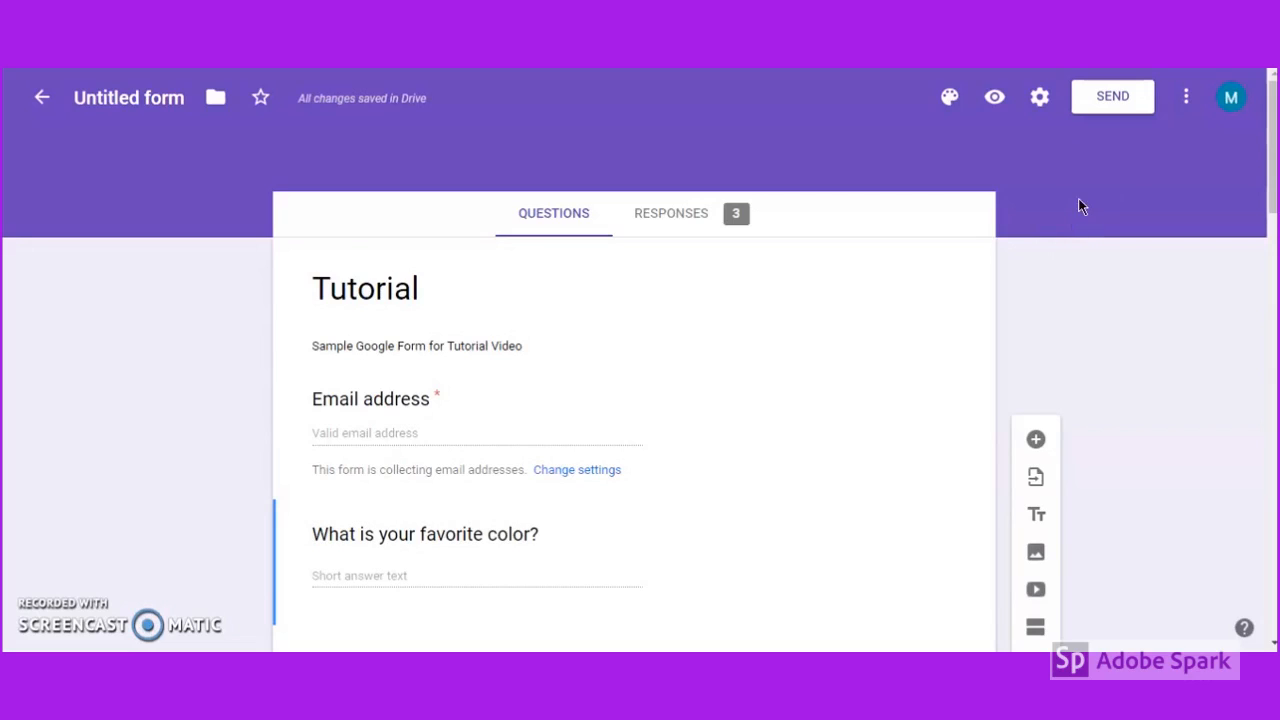
Prepare to send the form by email, entering the recipient's email address and including the form in the email.
left_click(1113, 100)
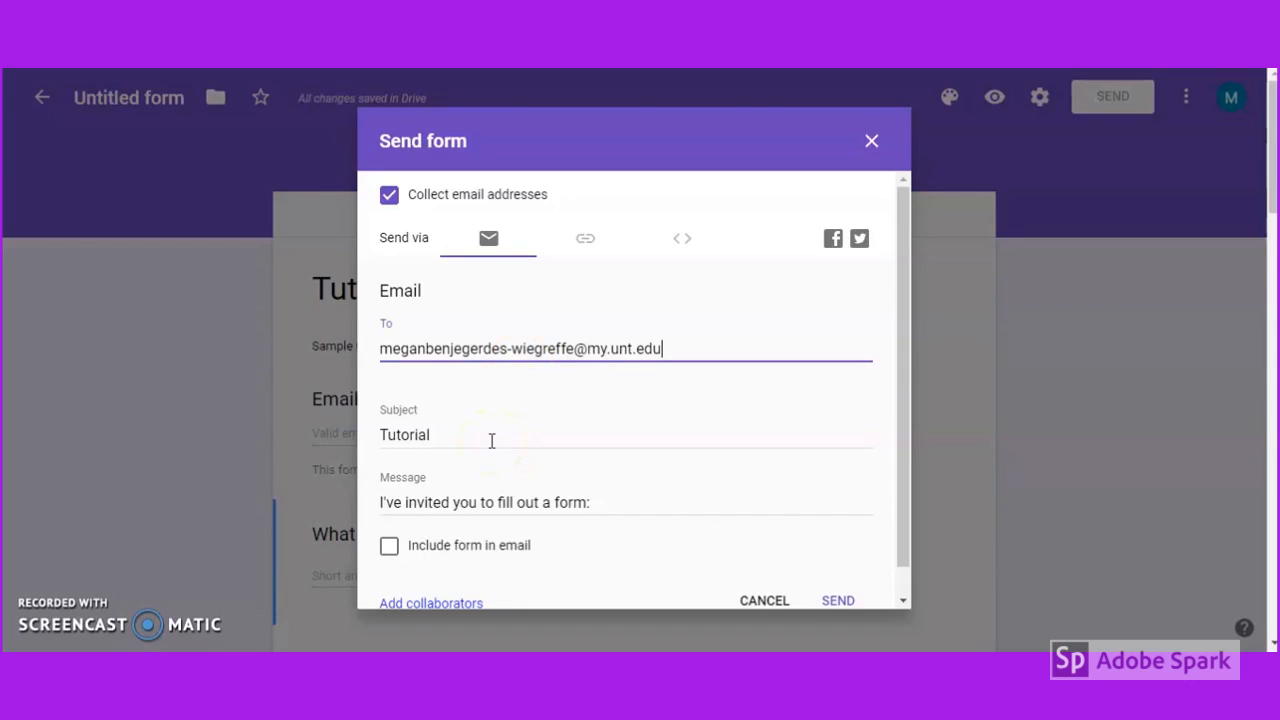
scroll(491, 440, "down", 1)
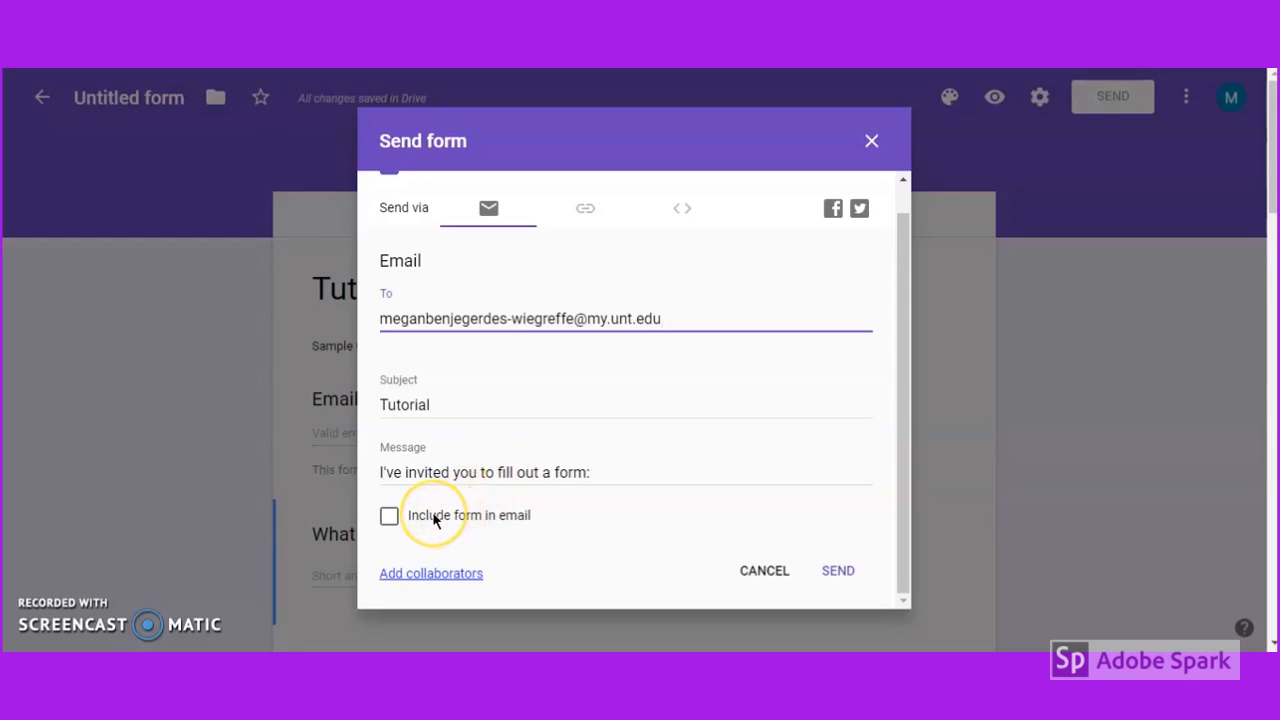
left_click(390, 516)
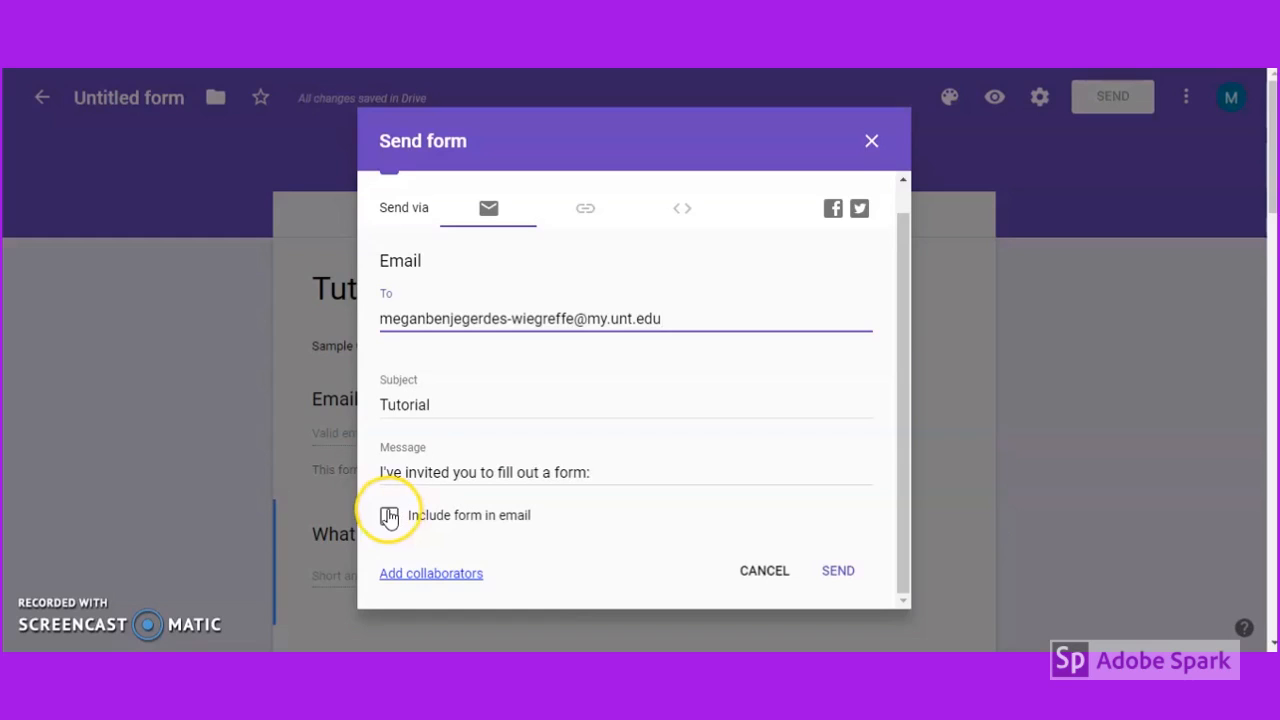
left_click(389, 516)
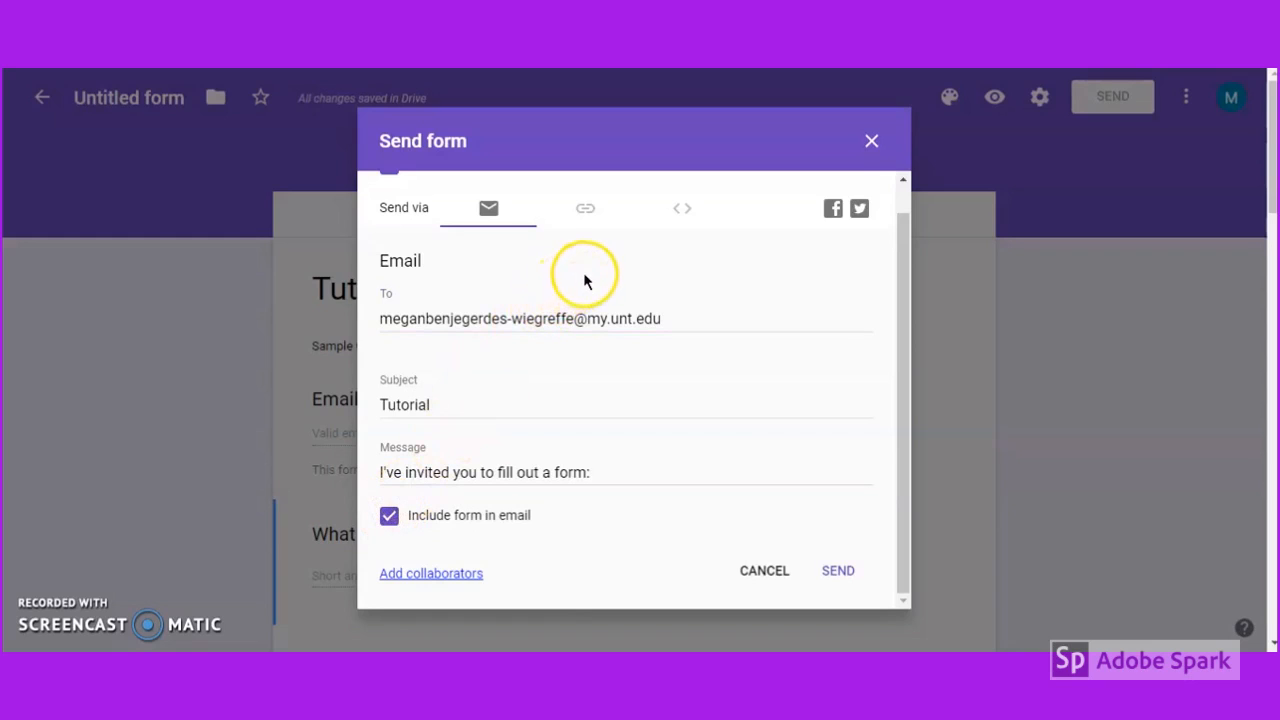
Shorten the form's shareable URL and view its Embed HTML code.
left_click(586, 212)
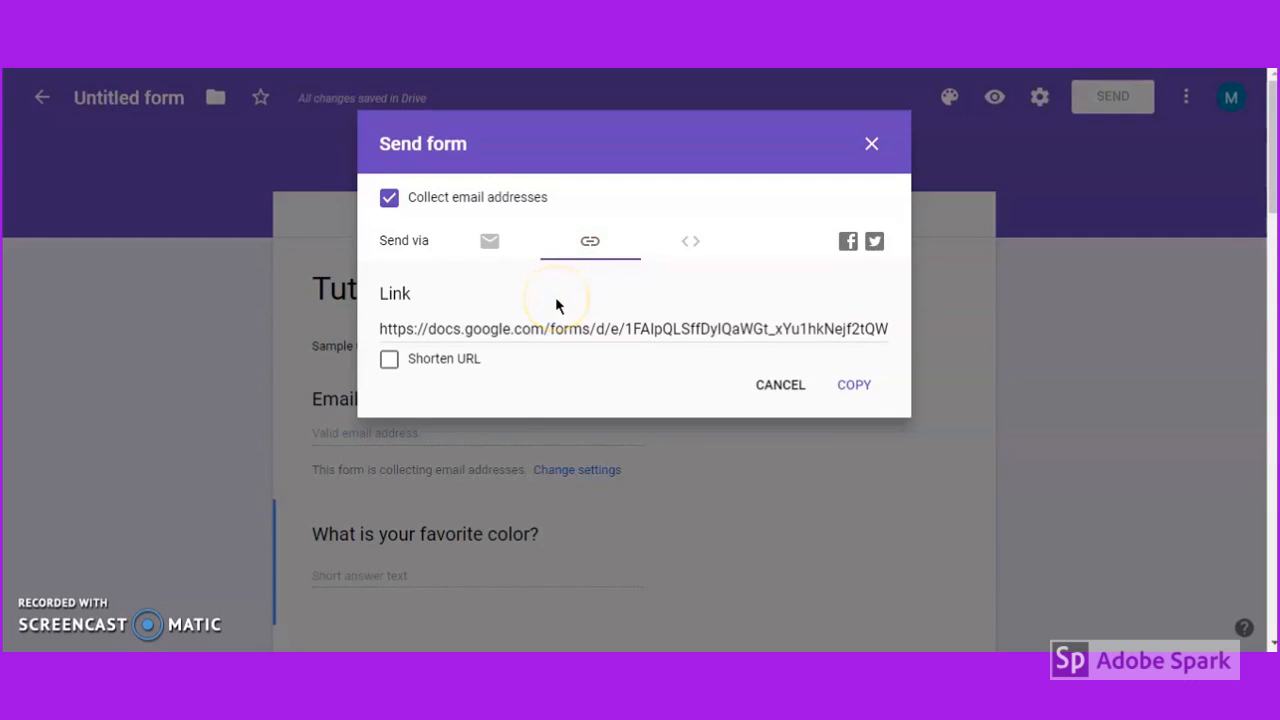
left_click(390, 362)
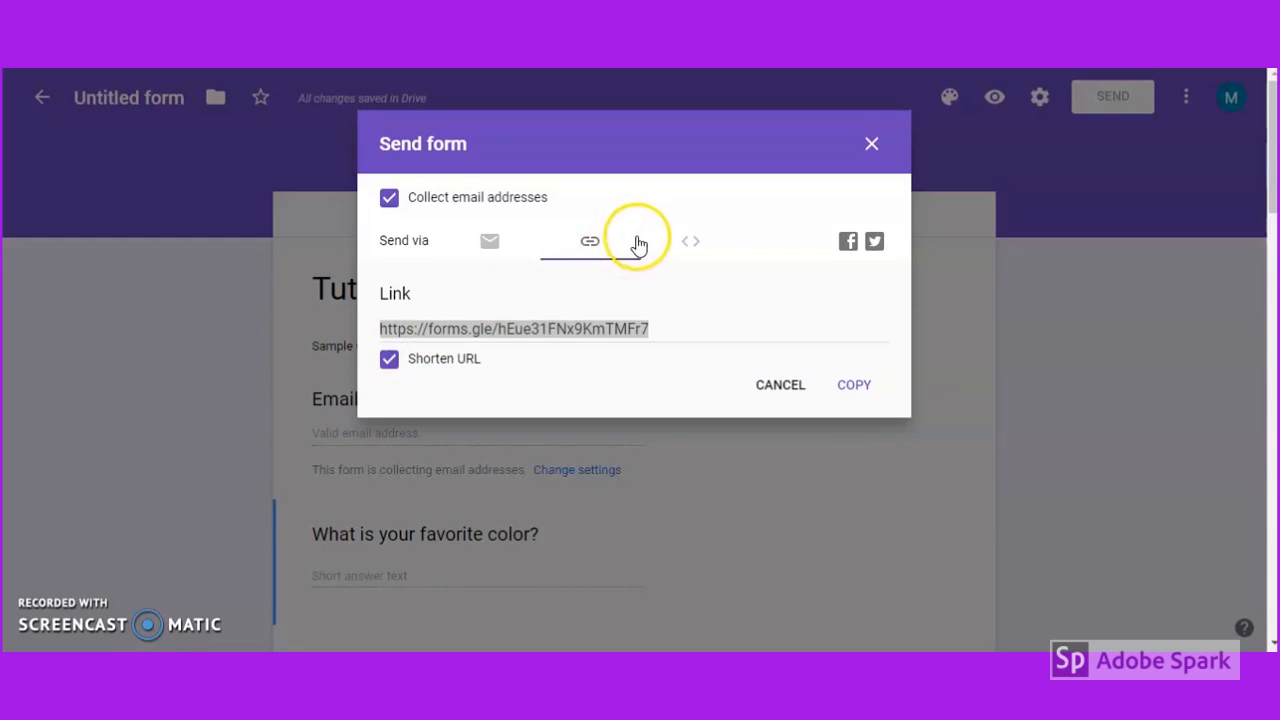
left_click(690, 257)
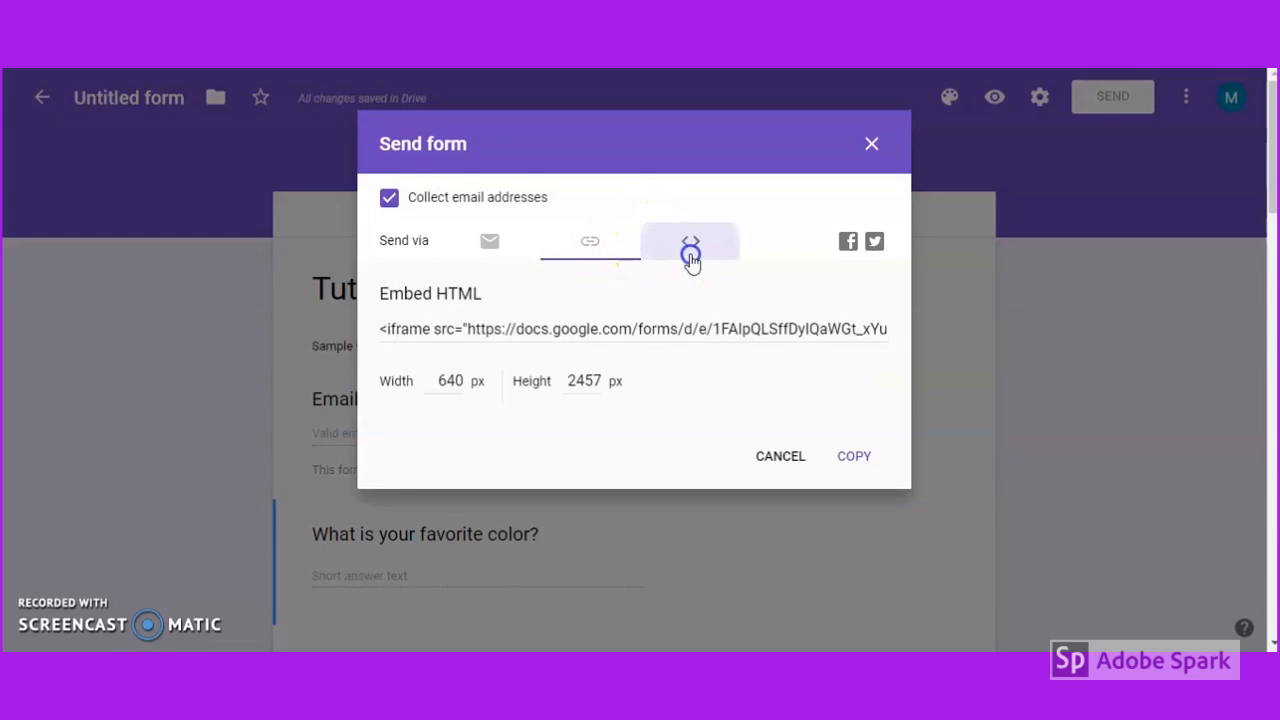